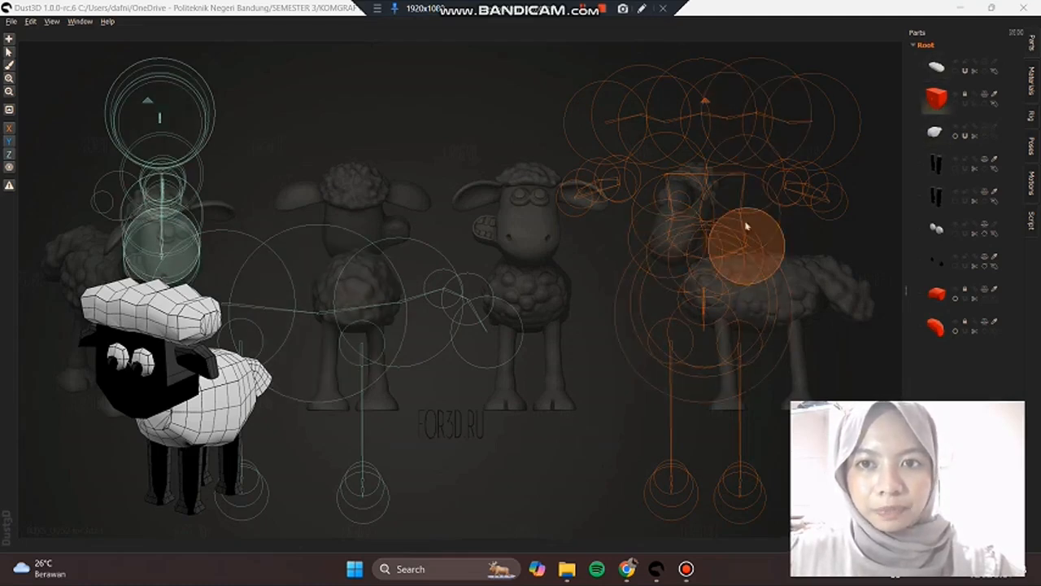
Step: Inspect the sheep model preview from the front, side and rear in Dust3D
middle_click_drag(198, 399, 326, 353)
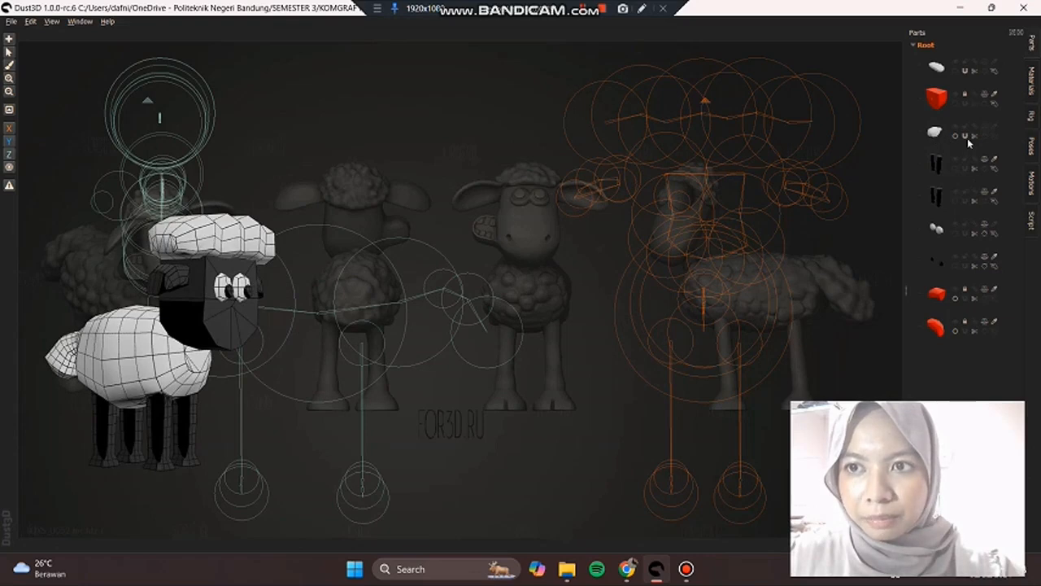
middle_click_drag(204, 391, 63, 390)
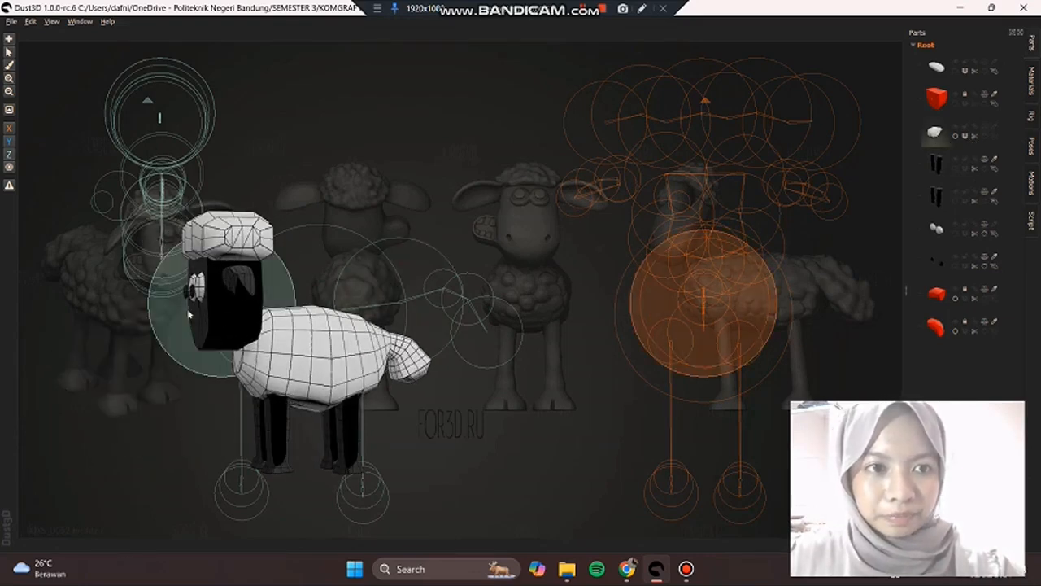
middle_click_drag(342, 377, 102, 383)
middle_click_drag(228, 381, 176, 417)
scroll(177, 419, "down", 4)
scroll(141, 411, "up", 4)
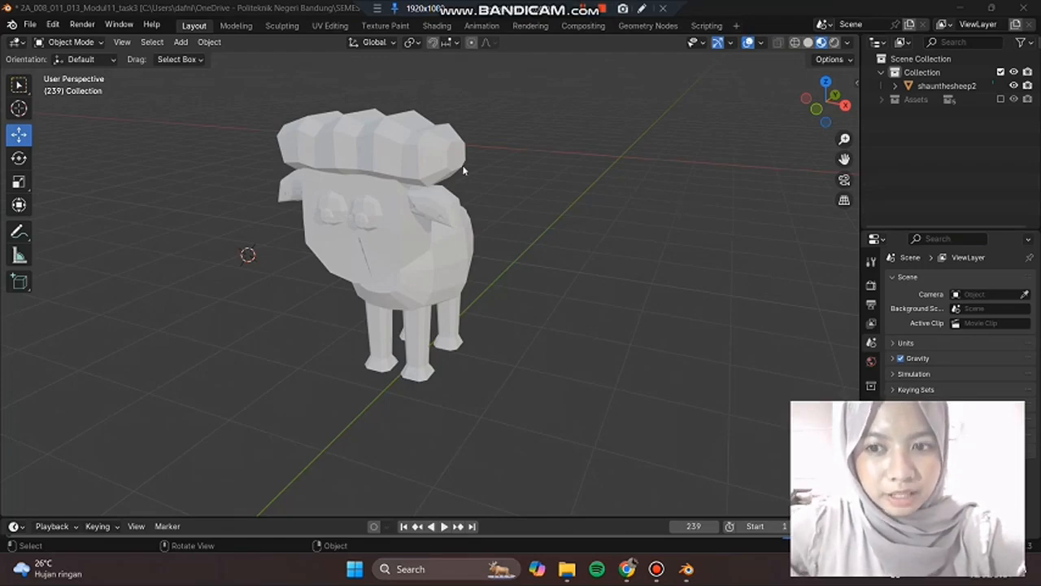
Step: Switch to Blender and inspect the shaunthesheep2 mesh from several angles, including its head, body and legs
middle_click_drag(456, 232, 551, 199)
left_click(370, 137)
key("alt+a")
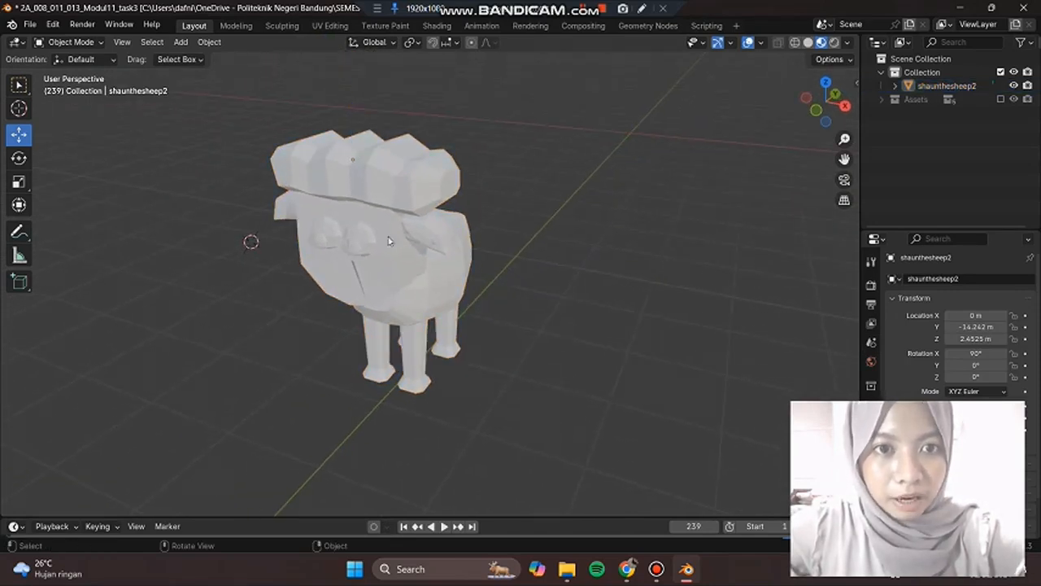
middle_click_drag(497, 259, 329, 208)
scroll(415, 274, "up", 3)
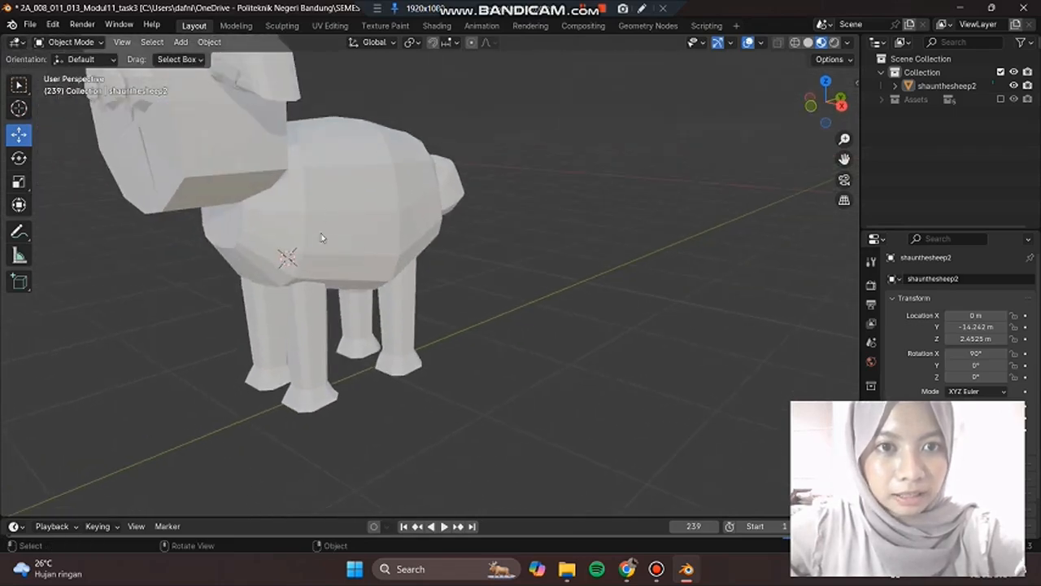
left_click(313, 282)
middle_click_drag(202, 195, 370, 304)
middle_click_drag(551, 332, 191, 214)
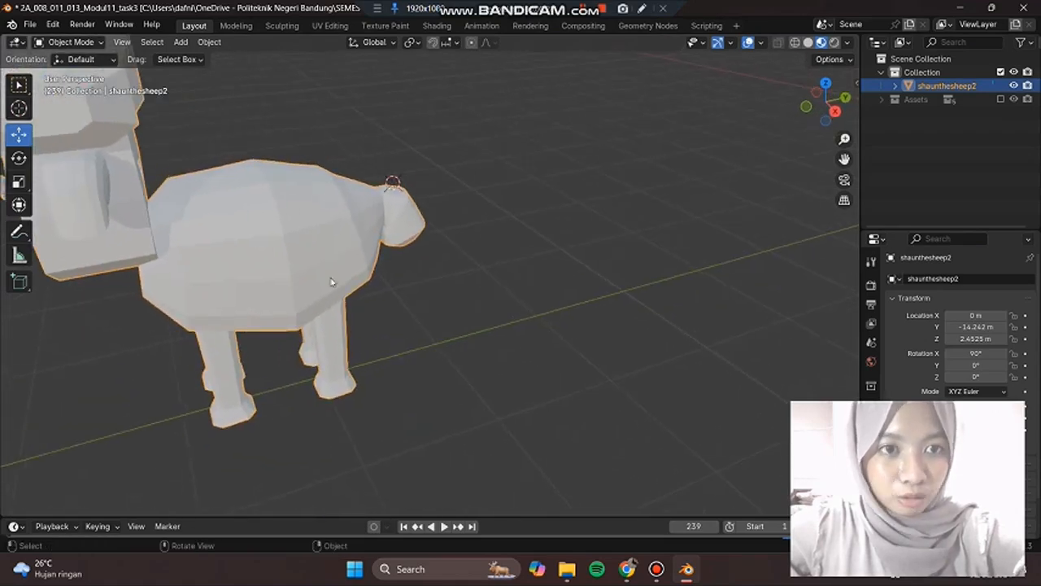
left_click(433, 348)
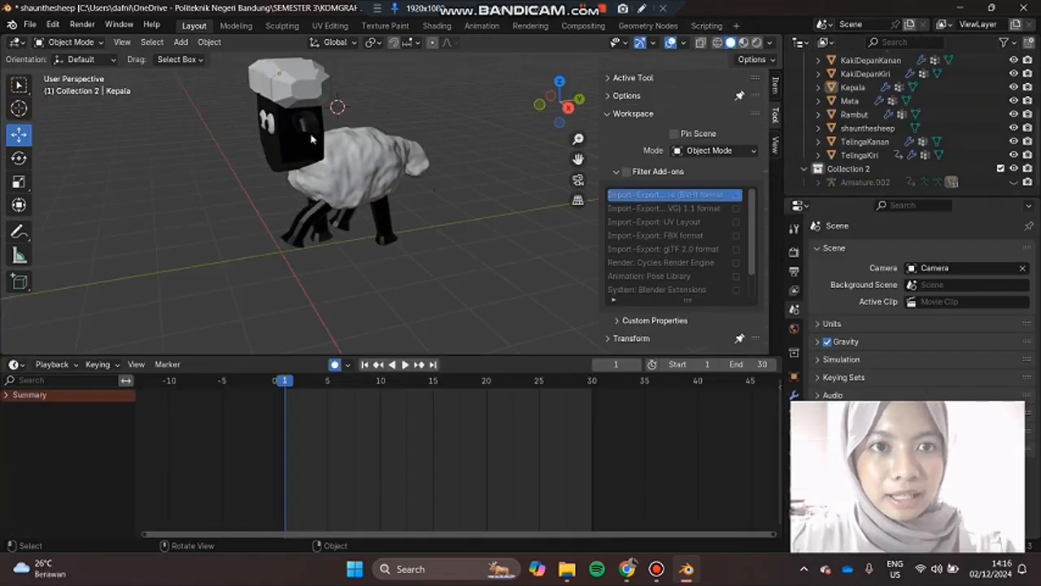
Step: Go through the sheep's separate objects in the scene collection, from Badan through the legs, Kepala and Mata to Rambut
left_click(304, 140)
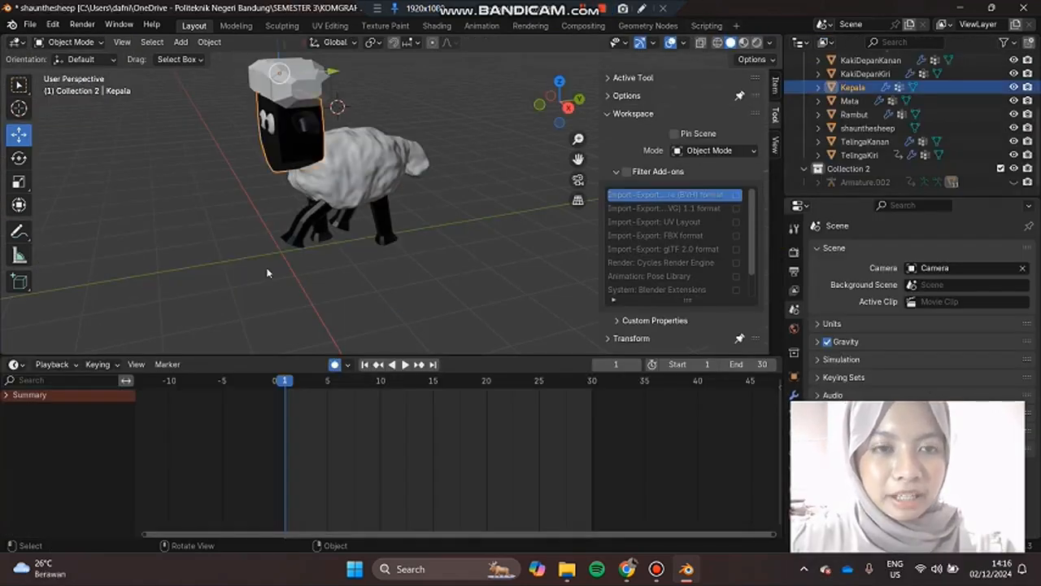
middle_click_drag(230, 229, 431, 281)
left_click_drag(858, 198, 856, 301)
left_click(854, 86)
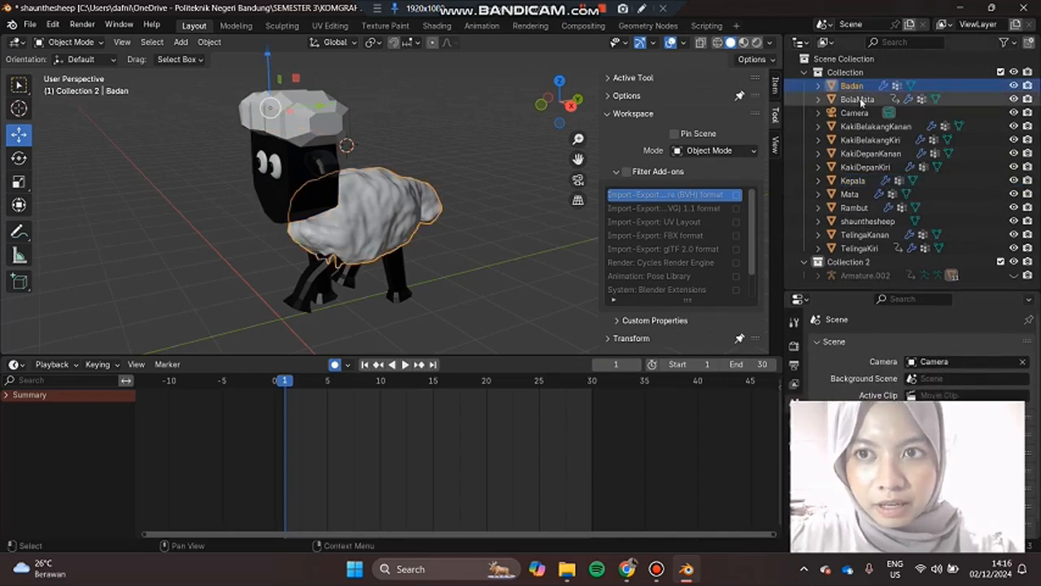
left_click(857, 99)
left_click(856, 113)
left_click(857, 127)
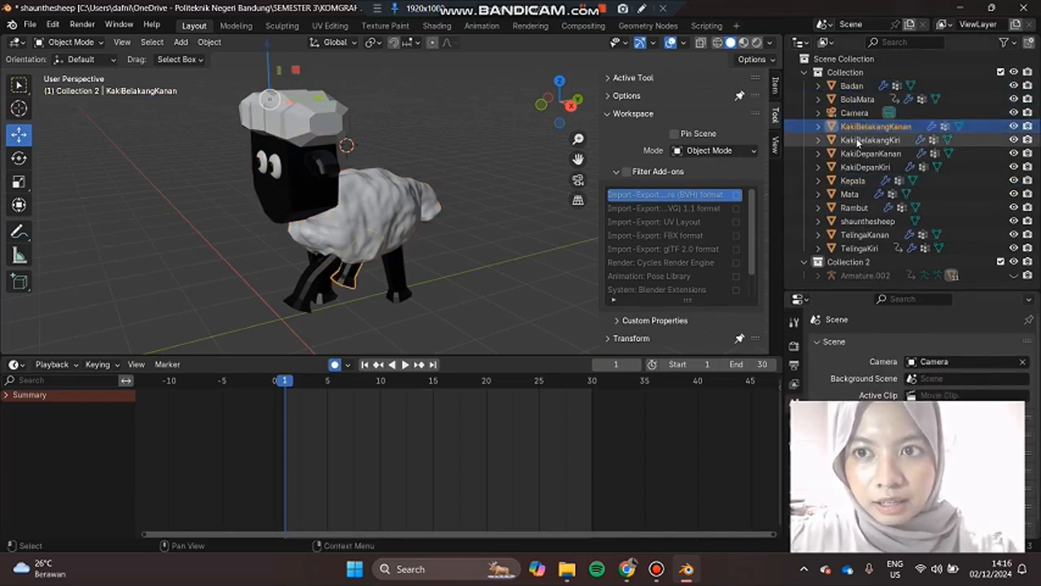
left_click(846, 140)
left_click(864, 167)
left_click(853, 180)
left_click(849, 193)
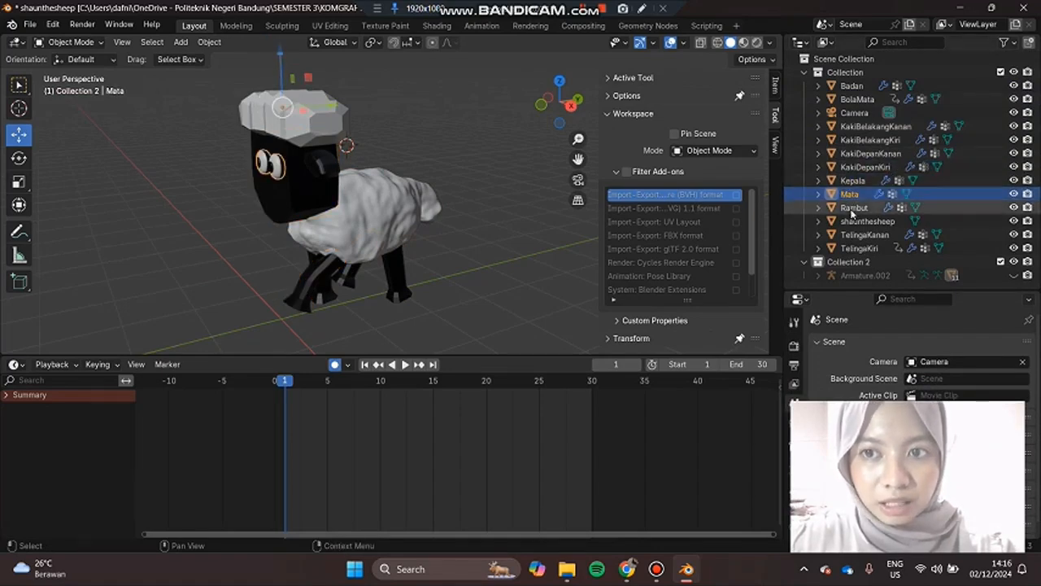
left_click(854, 208)
left_click(458, 128)
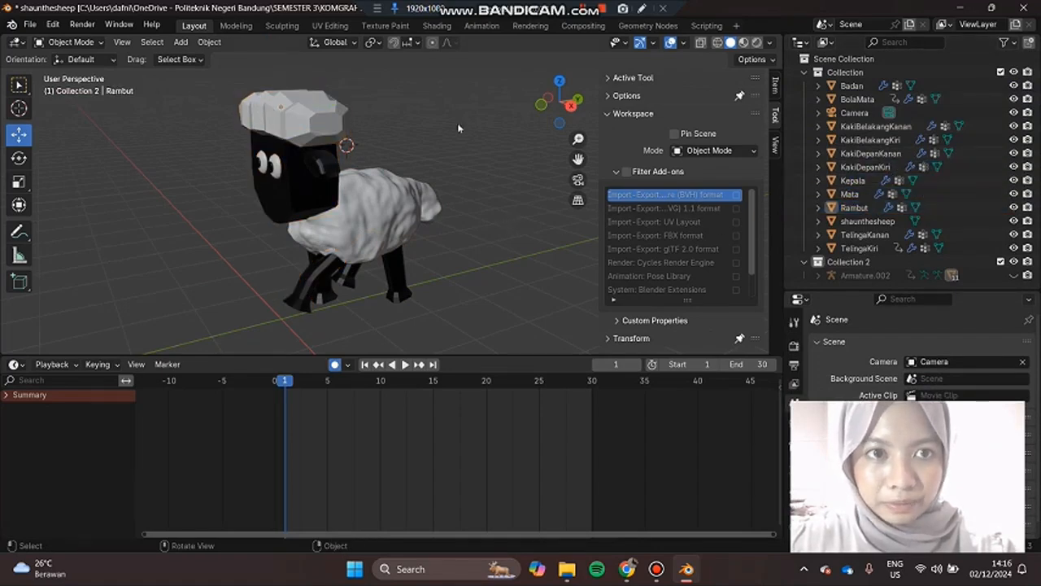
Step: Identify the hair and head objects on the sheep in the 3D view and leave nothing selected
left_click(326, 121)
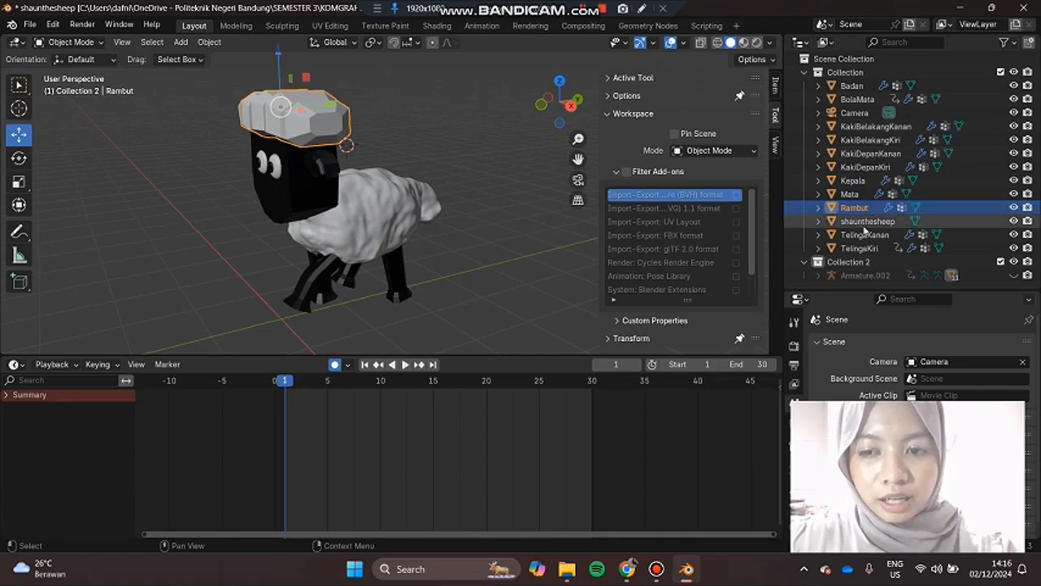
left_click(313, 212)
left_click(525, 227)
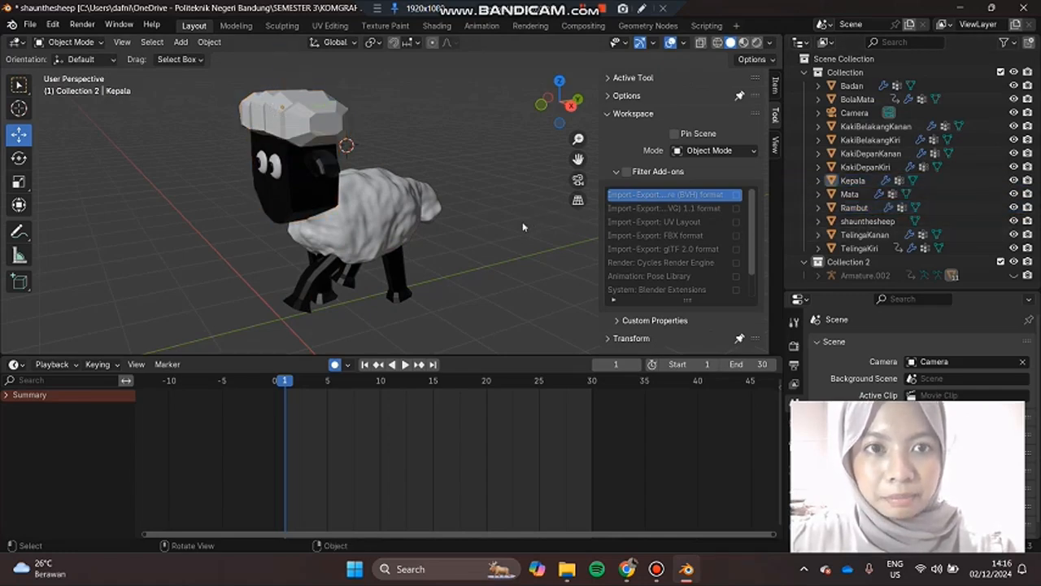
middle_click_drag(484, 240, 468, 199)
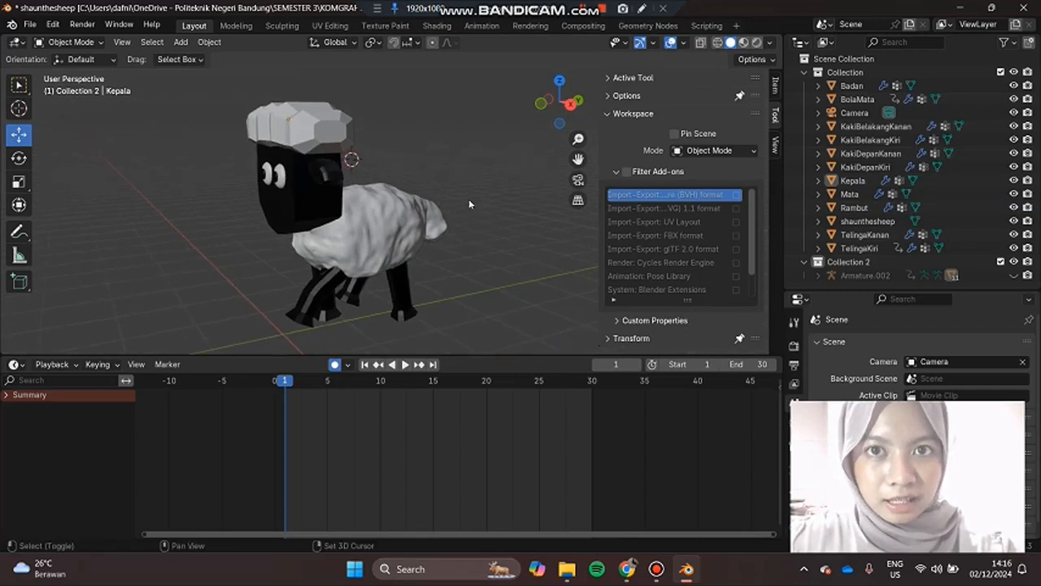
Step: Open the Scripting workspace and review the ObjectMaterialManager class in the Python script
left_click(700, 26)
scroll(572, 194, "up", 5)
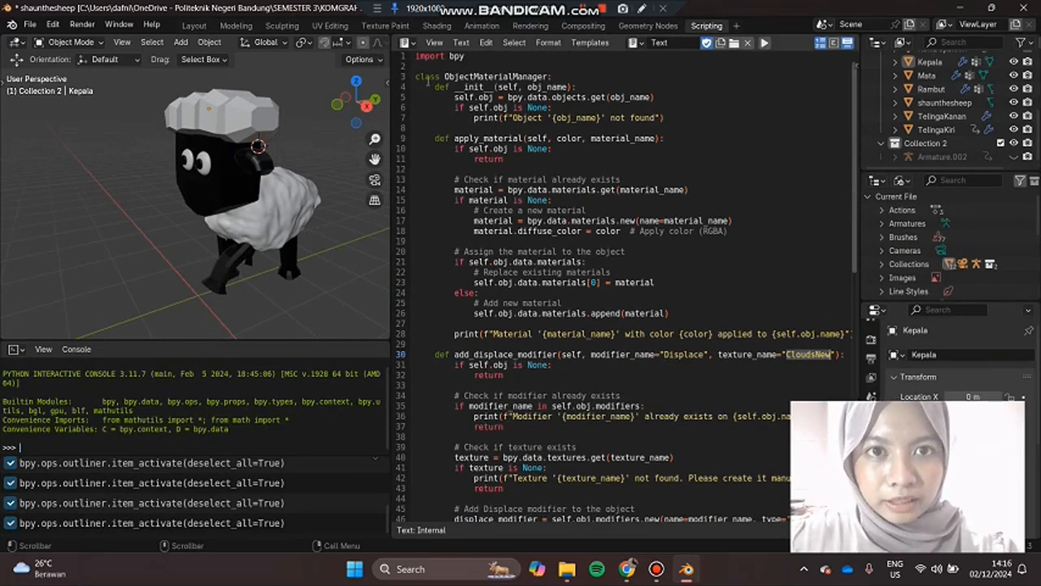
left_click_drag(417, 75, 571, 77)
left_click(528, 169)
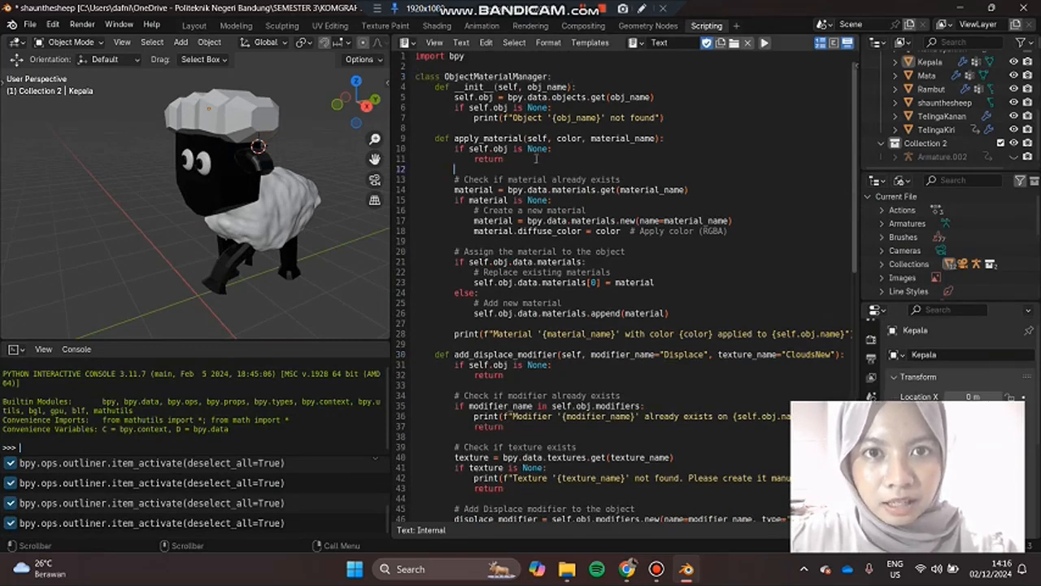
scroll(536, 159, "down", 1)
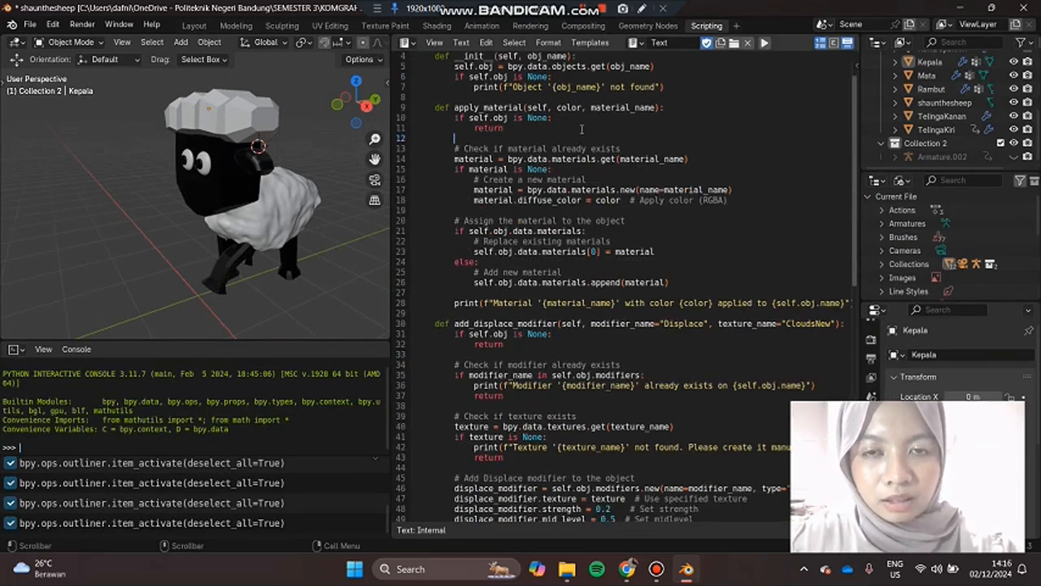
scroll(581, 128, "down", 4)
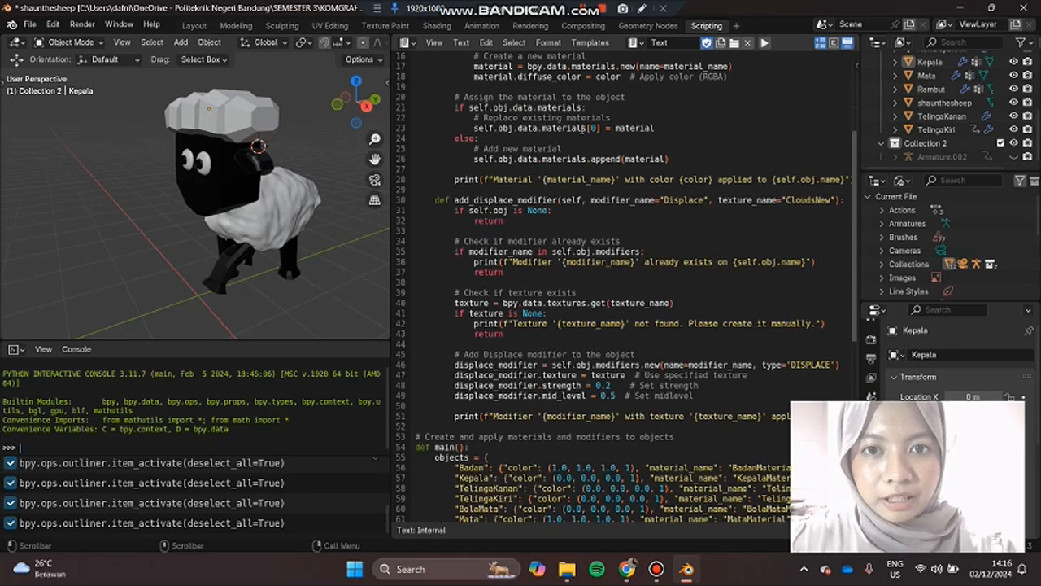
scroll(491, 192, "up", 4)
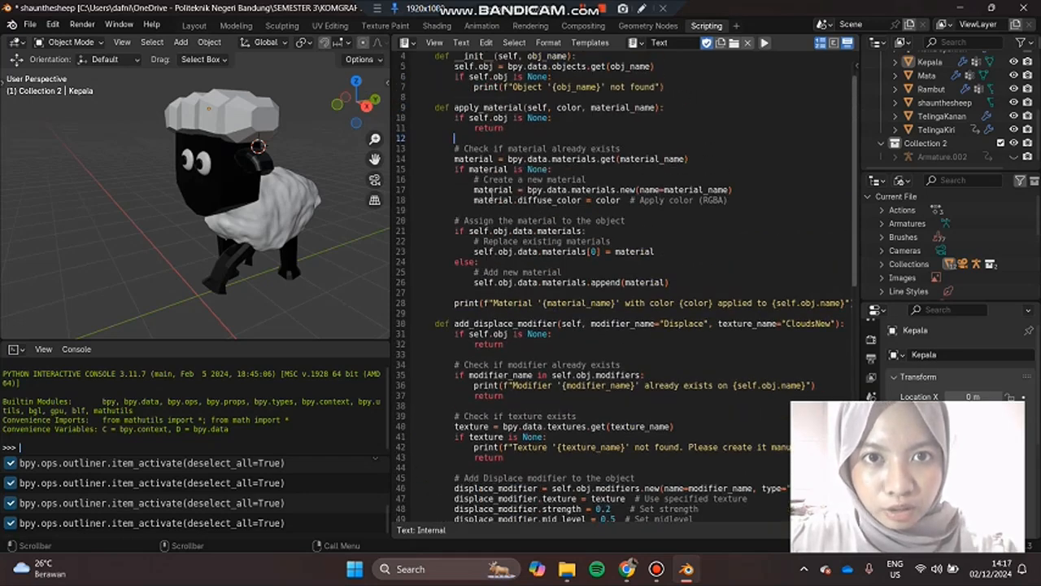
Step: Review the script's apply_material method and the Badan object's name and color in the objects dictionary
left_click(483, 107)
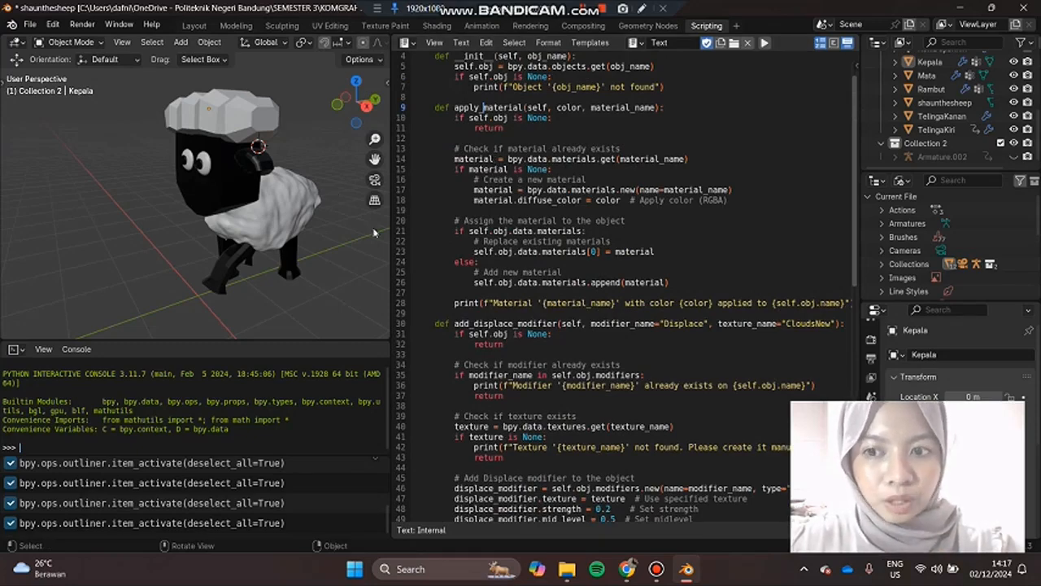
scroll(537, 218, "down", 2)
scroll(537, 218, "down", 2)
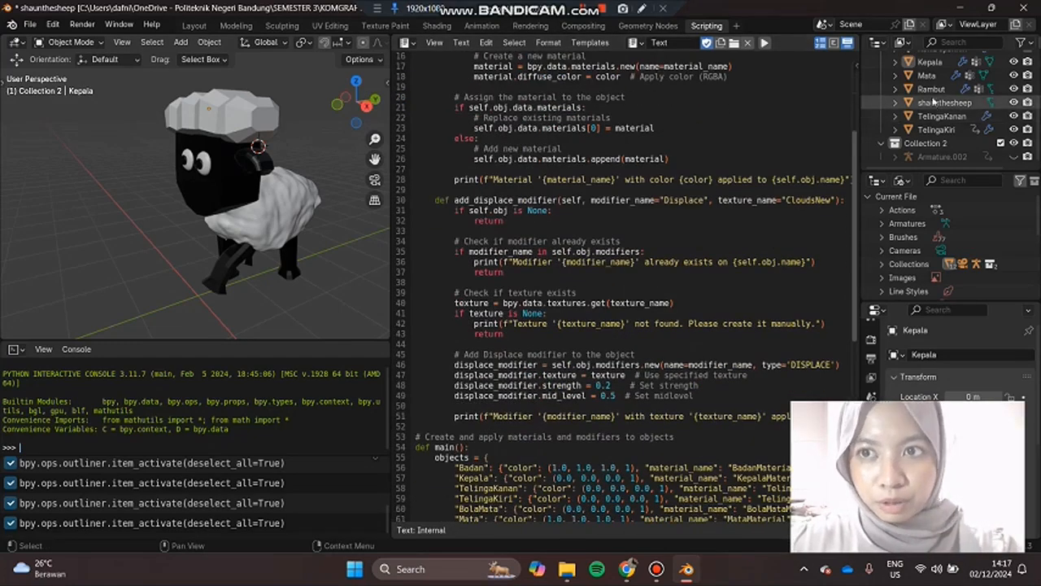
scroll(642, 354, "down", 8)
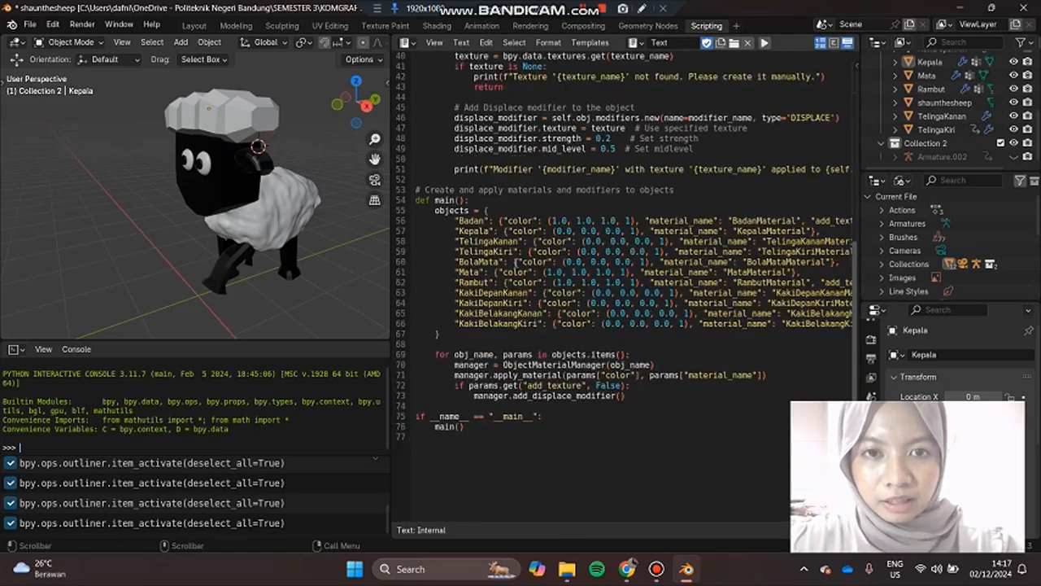
double_click(469, 219)
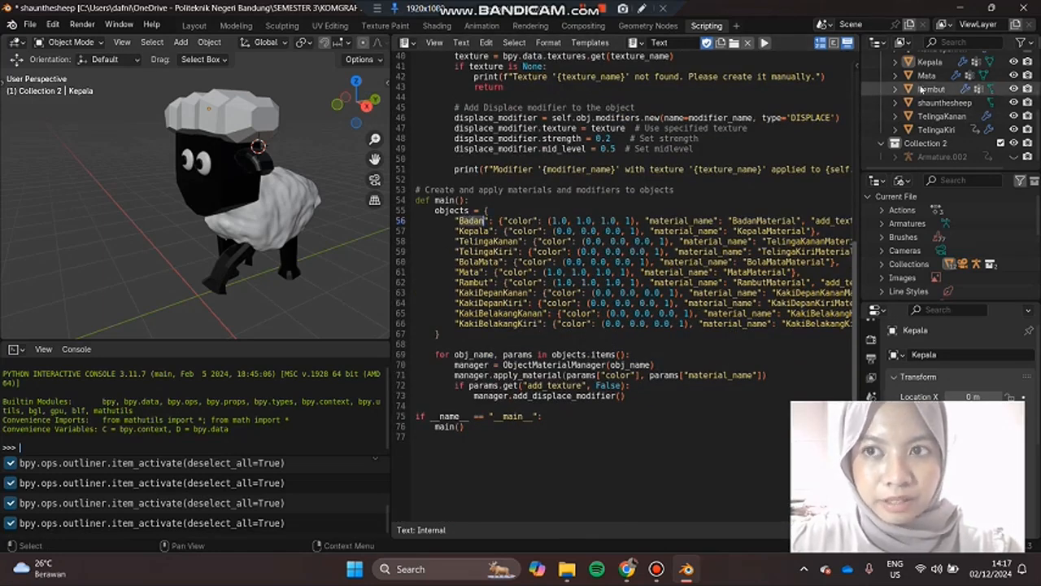
left_click_drag(563, 221, 634, 220)
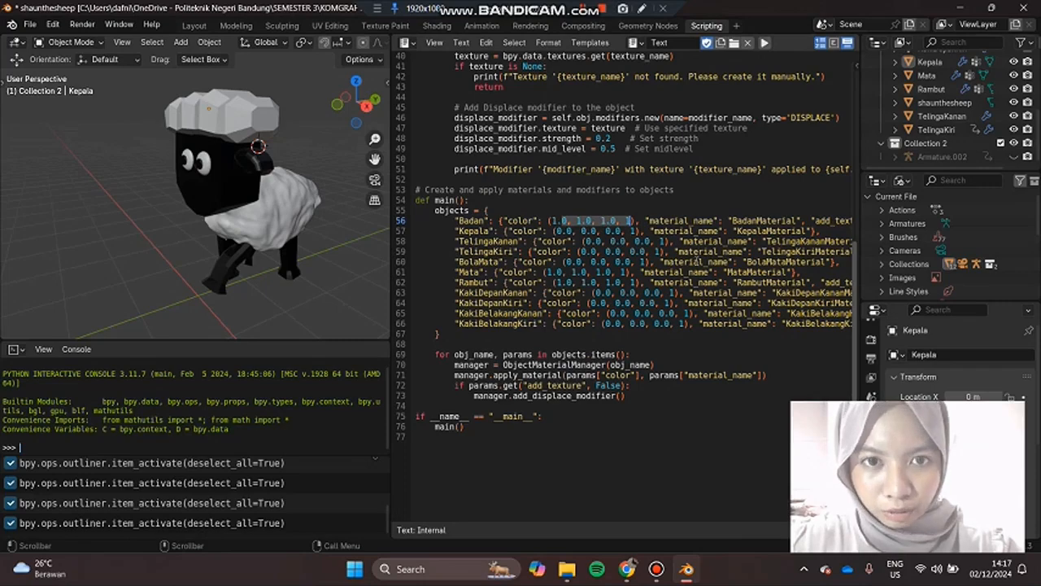
Step: Review the add_displace_modifier method and examine the Badan object's bumpy wool surface in the 3D view
scroll(576, 227, "up", 8)
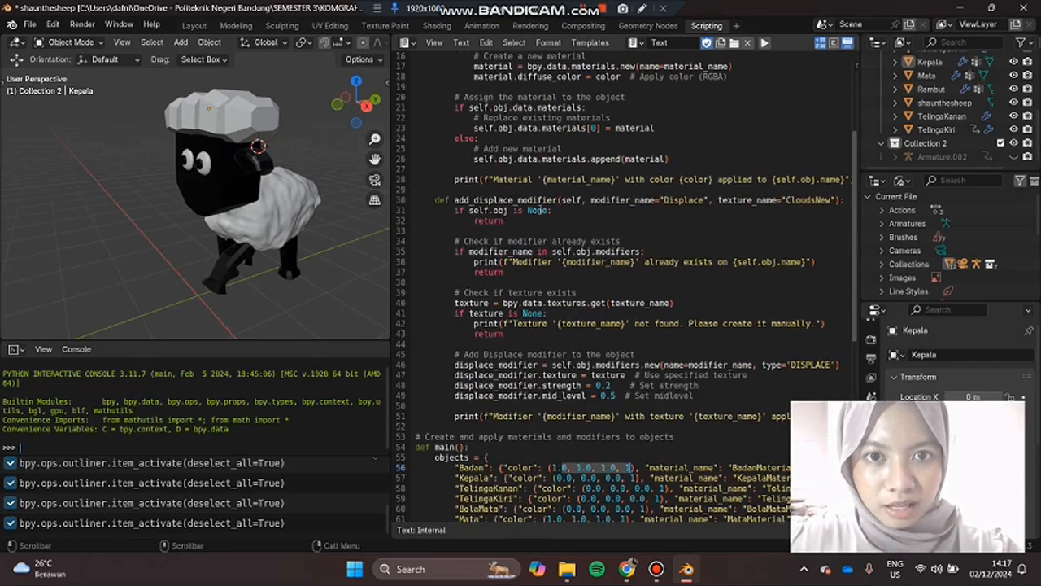
double_click(501, 199)
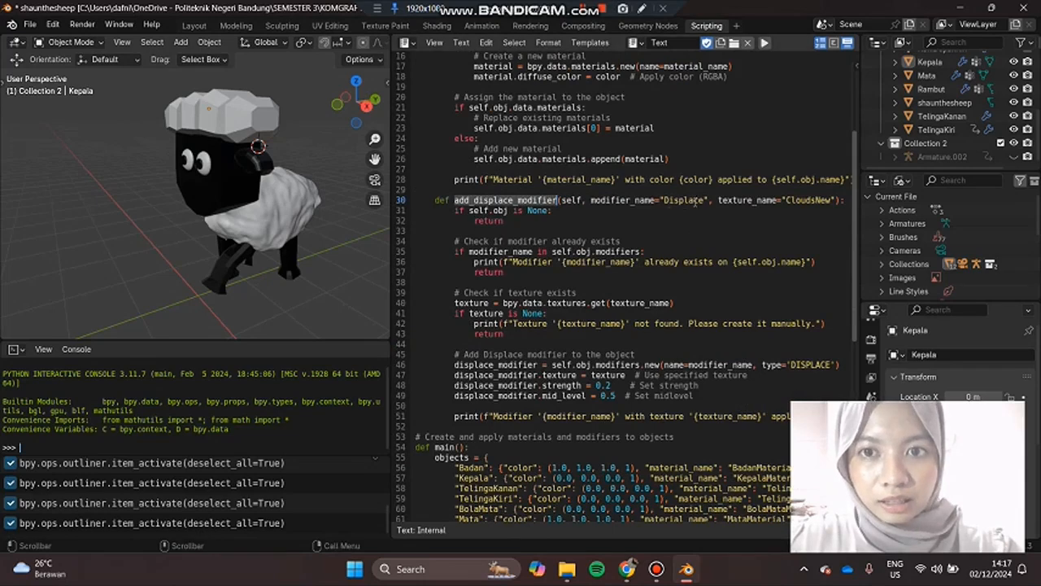
mouse_move(244, 244)
middle_mouse_down()
mouse_move(222, 319)
mouse_move(247, 256)
middle_mouse_up()
left_click(241, 245)
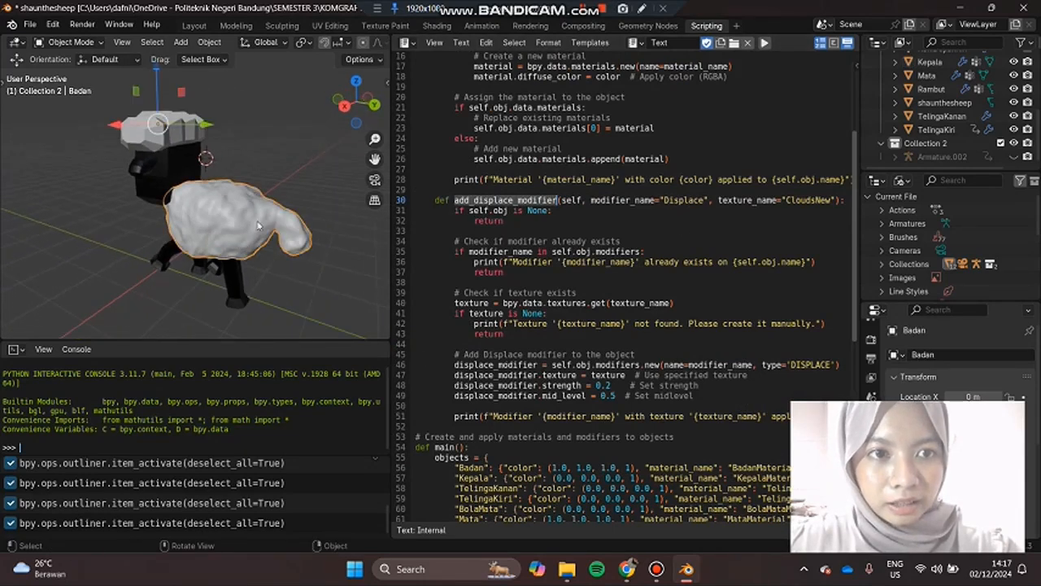
middle_click_drag(147, 290, 211, 289)
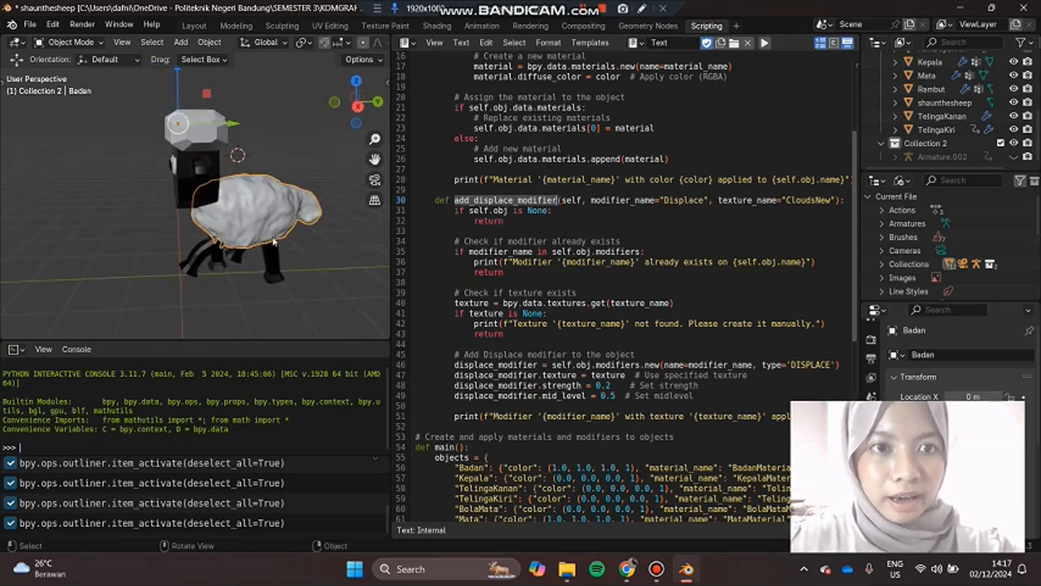
scroll(264, 309, "up", 4)
middle_click_drag(262, 317, 188, 232)
scroll(52, 266, "up", 5)
scroll(48, 265, "down", 4)
scroll(41, 256, "down", 3)
scroll(189, 233, "down", 4)
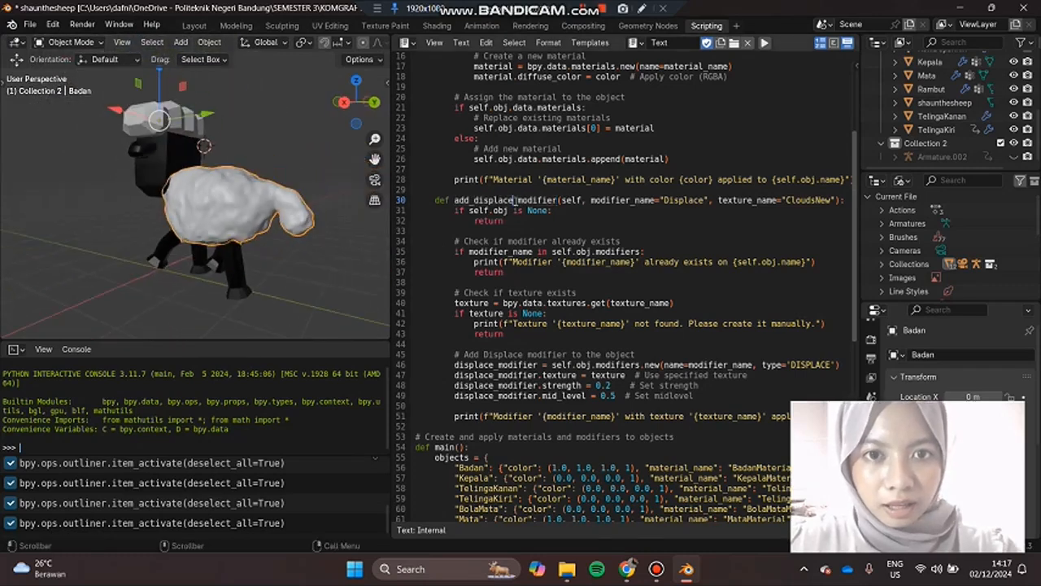
Step: Check the CloudsNew texture name and the main function, and run the script that applies the materials and displace modifiers
scroll(598, 200, "down", 2)
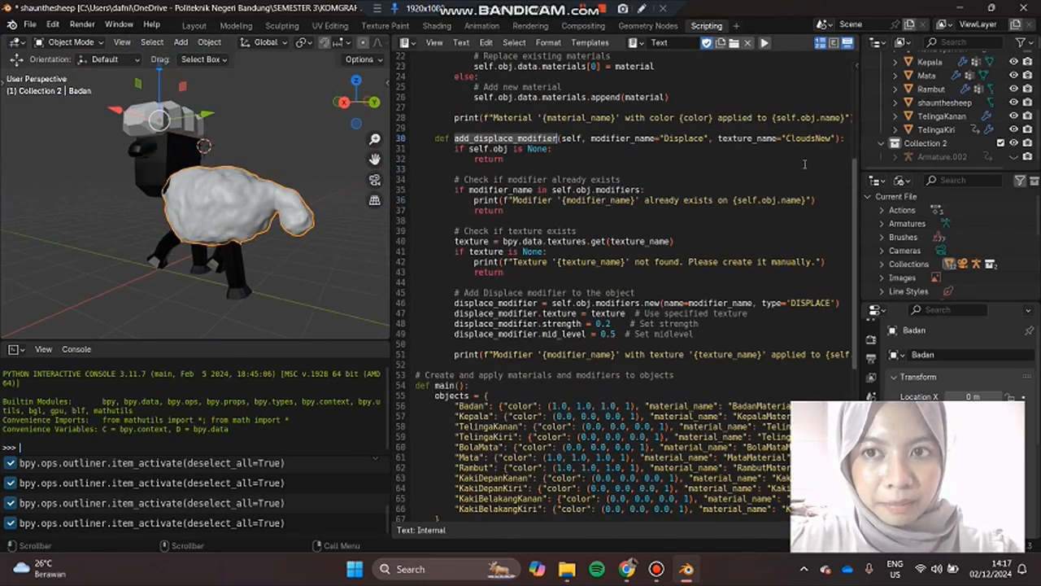
left_click_drag(787, 138, 815, 139)
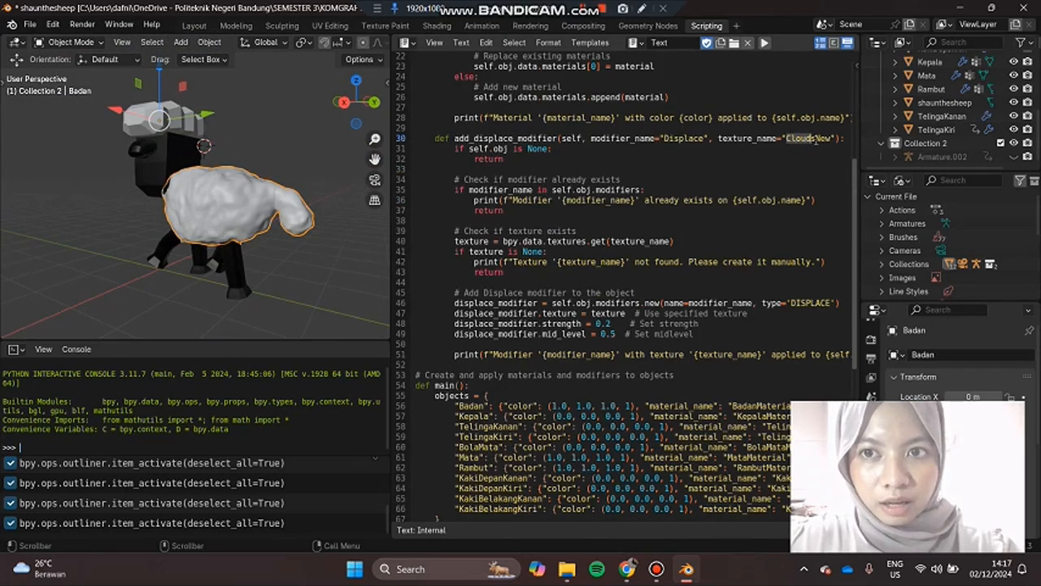
scroll(606, 200, "down", 8)
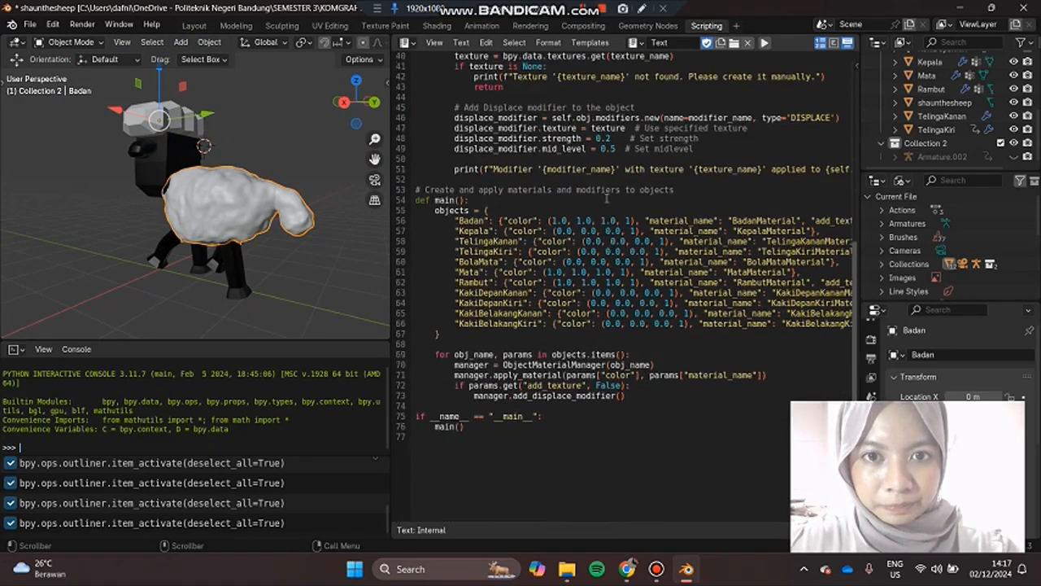
middle_click_drag(302, 300, 261, 276)
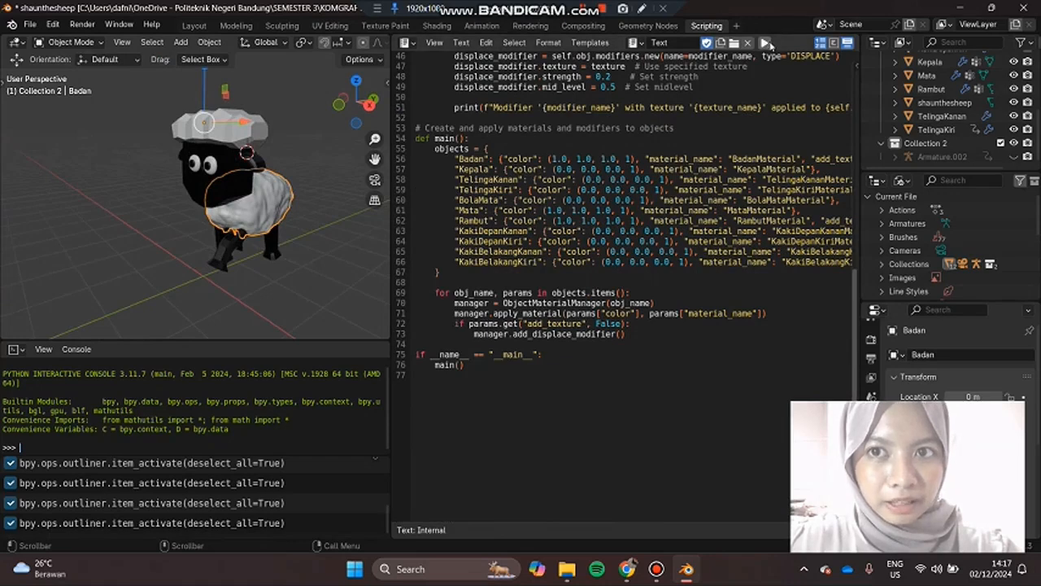
left_click(765, 43)
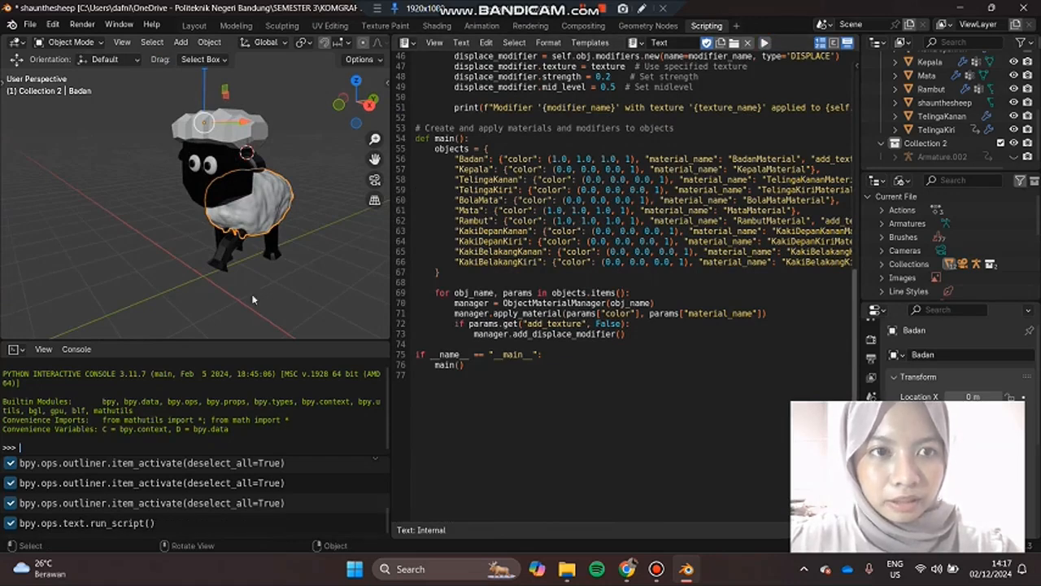
Step: Examine the sheep's head and displaced wool body from several sides to check the script's materials and texture
middle_click_drag(301, 166, 145, 150)
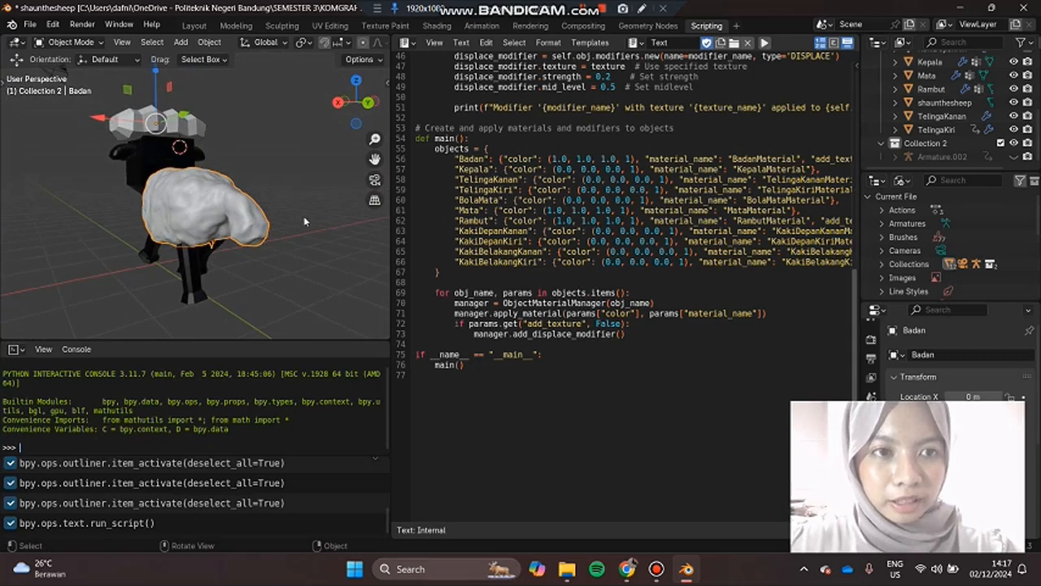
scroll(178, 156, "up", 3)
left_click(134, 142)
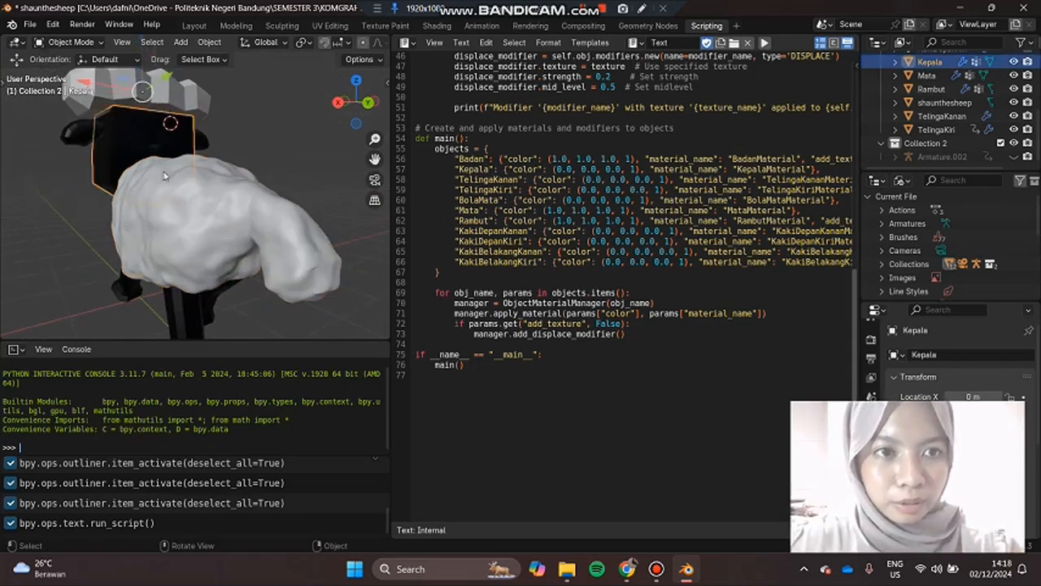
left_click(175, 215)
scroll(308, 182, "down", 5)
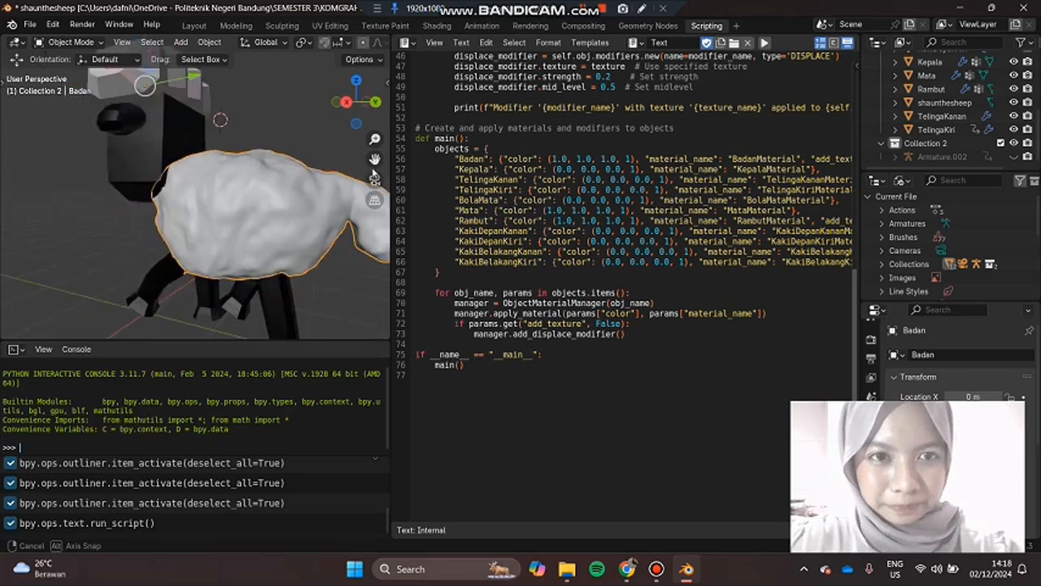
middle_click_drag(138, 260, 286, 255)
left_click(287, 253)
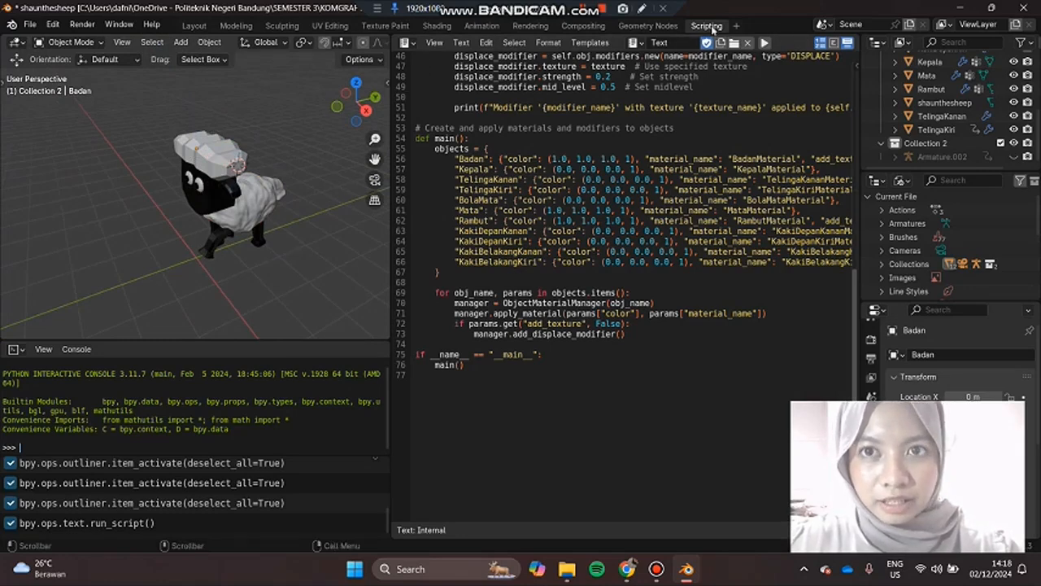
Step: Switch to the Layout workspace, enlarge the 3D view, and unhide Armature.002 in Collection 2
left_click(194, 25)
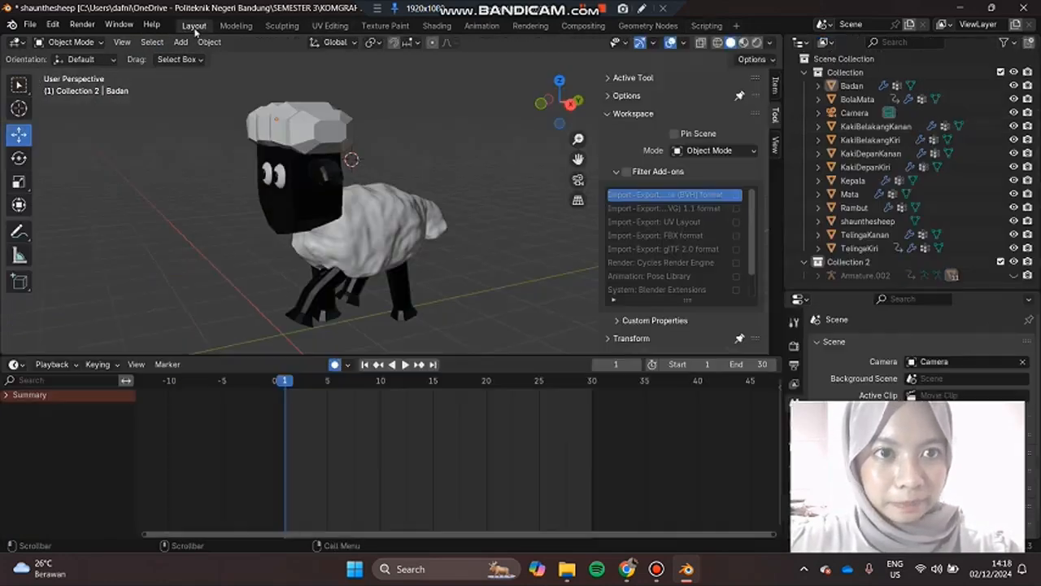
left_click_drag(458, 354, 456, 404)
middle_click_drag(488, 297, 431, 281)
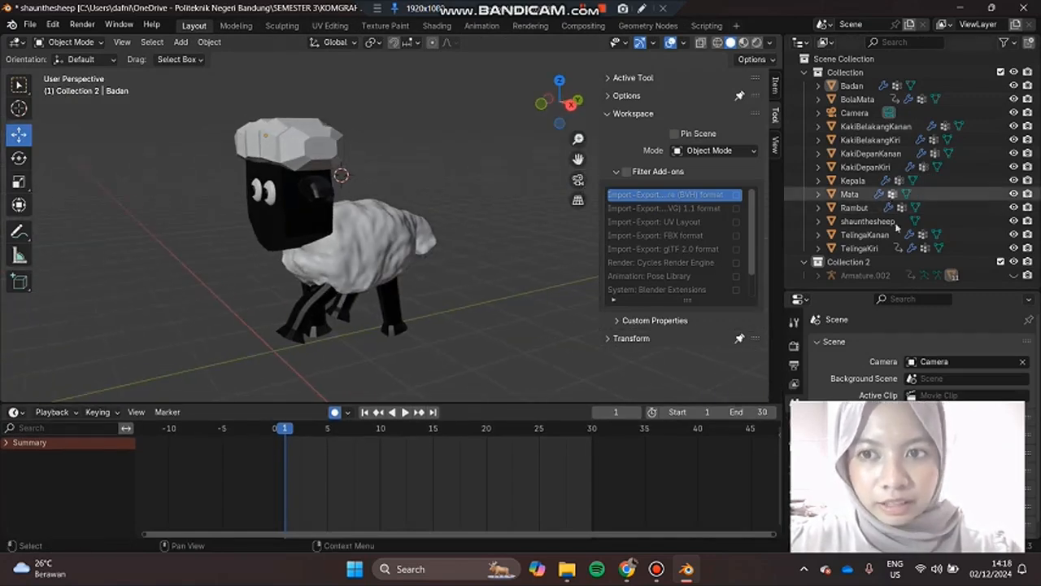
left_click(1013, 276)
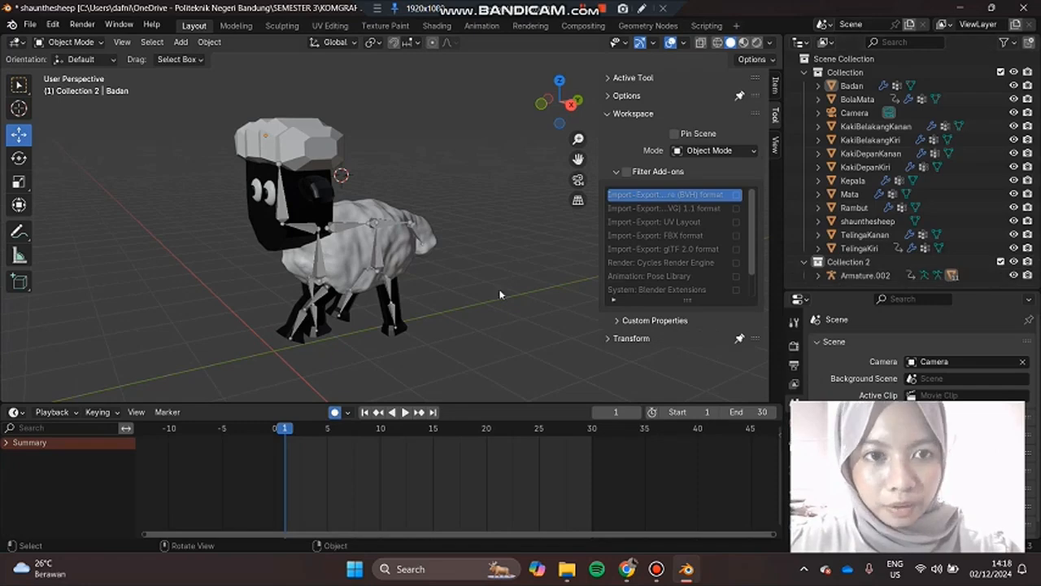
Step: Examine the armature's bones in the sheep's head, body, tail and legs, including from the right orthographic view
middle_click_drag(499, 317, 617, 285)
middle_click_drag(503, 298, 564, 285, "shift")
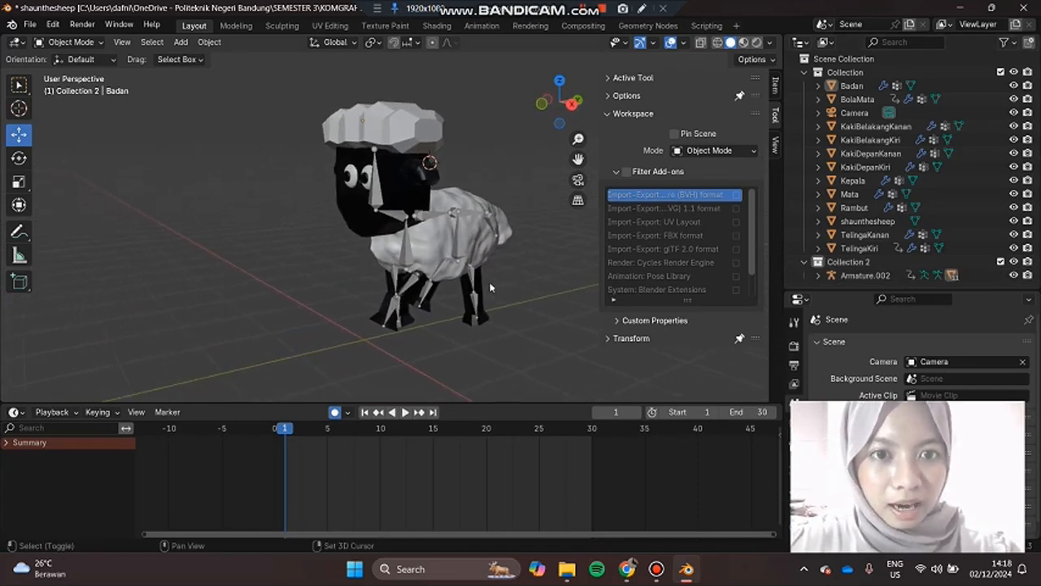
mouse_move(499, 308)
middle_mouse_down()
mouse_move(520, 309)
mouse_move(448, 310)
mouse_move(511, 308)
middle_mouse_up()
scroll(493, 300, "up", 2)
scroll(493, 300, "up", 1)
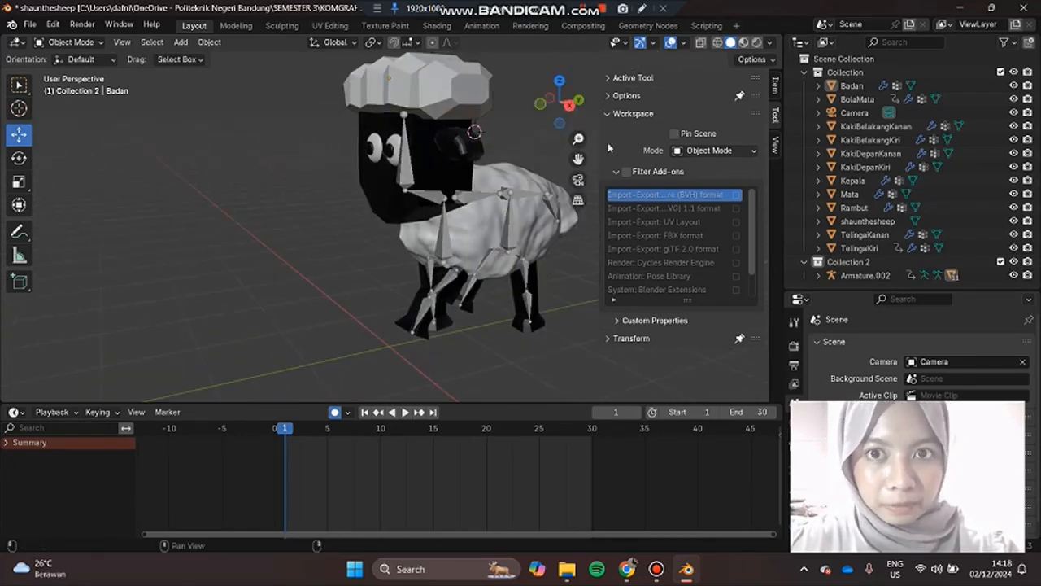
left_click(569, 108)
scroll(504, 179, "down", 2)
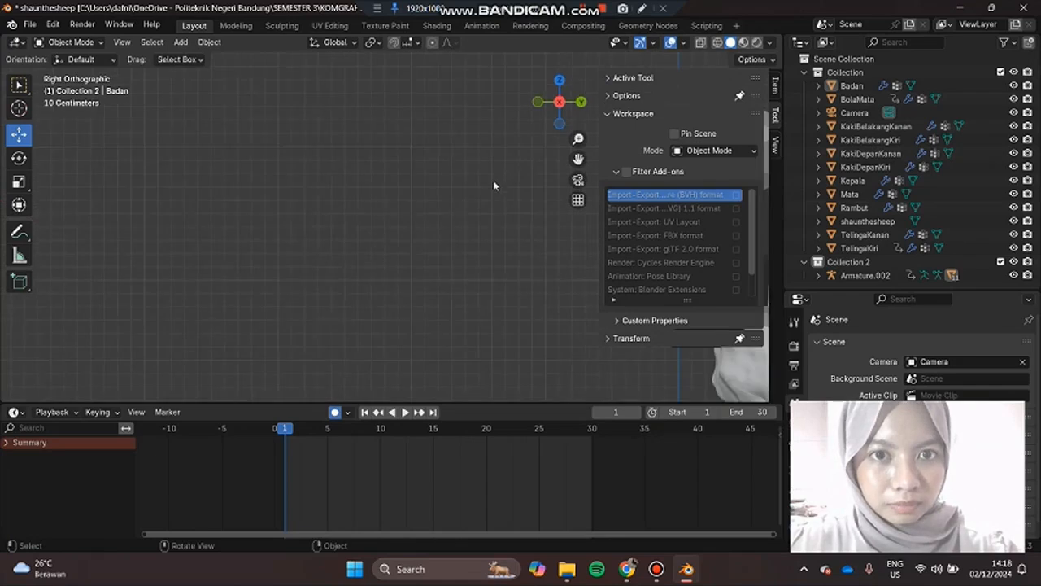
middle_click_drag(434, 308, 318, 255, "shift")
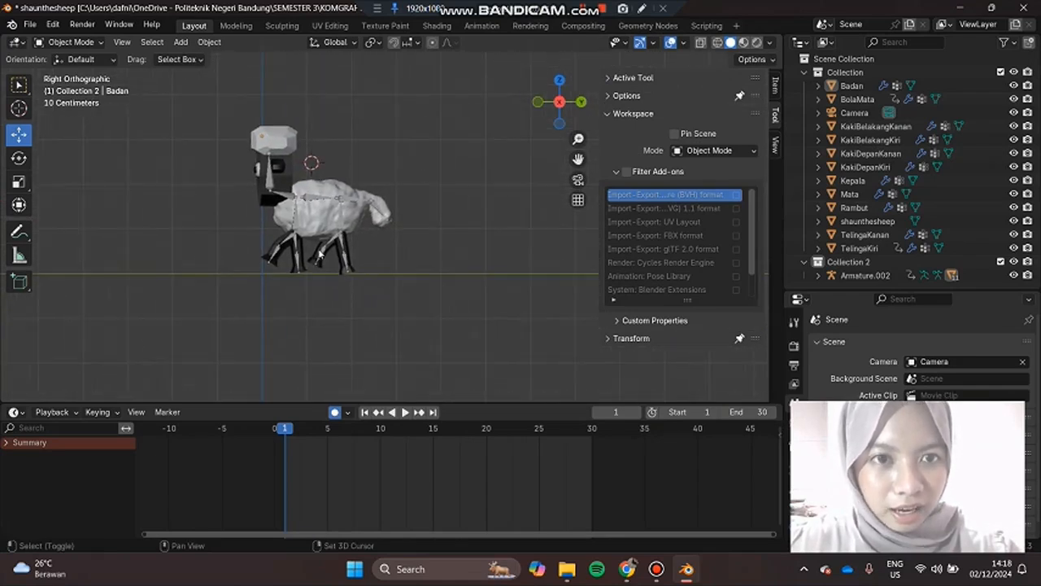
scroll(403, 251, "up", 4)
middle_click_drag(468, 285, 671, 328, "shift")
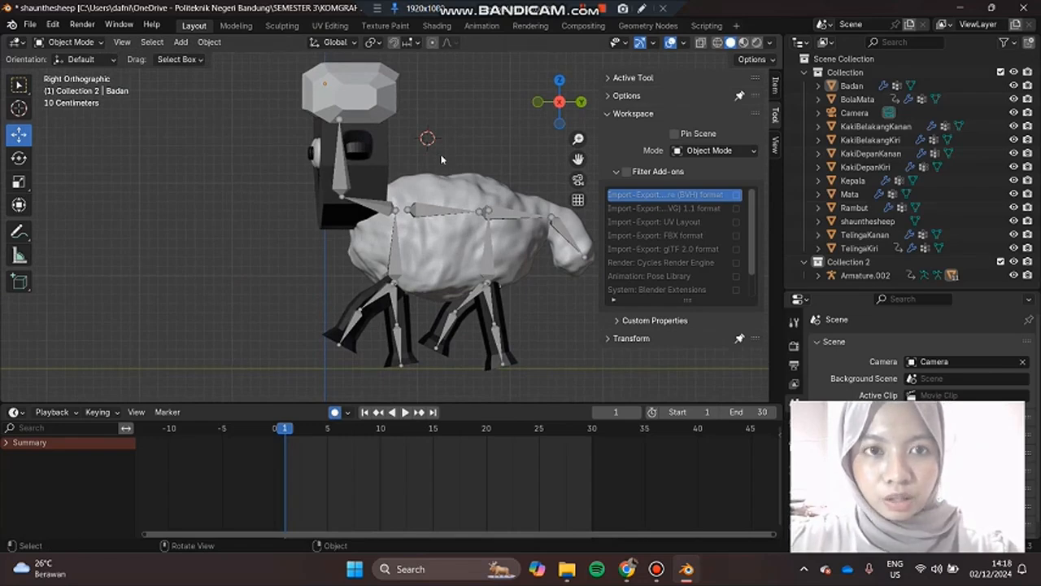
Step: Select Armature.002 and switch it to Pose Mode
left_click(338, 171)
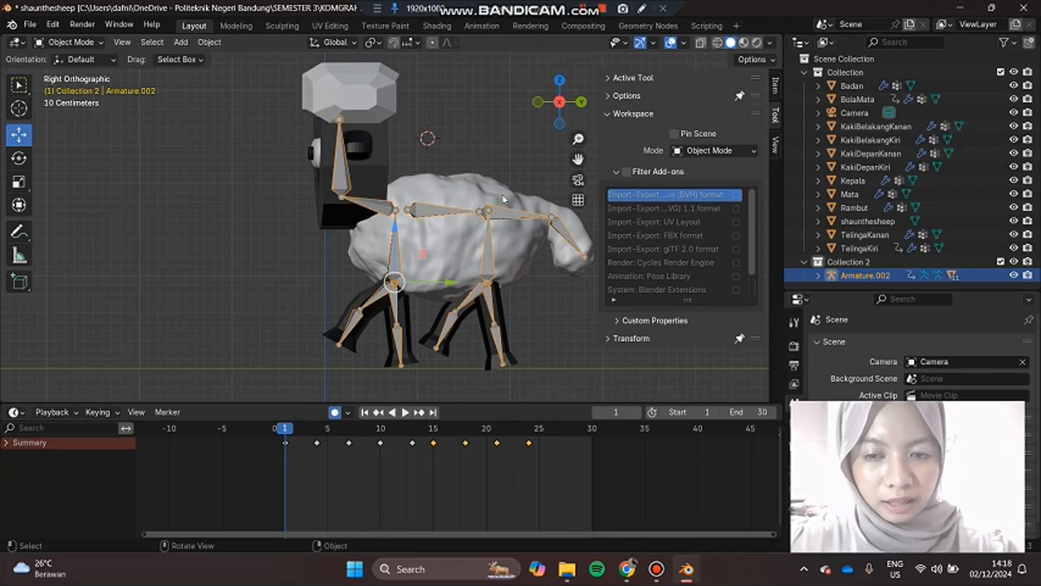
left_click(99, 42)
left_click(71, 87)
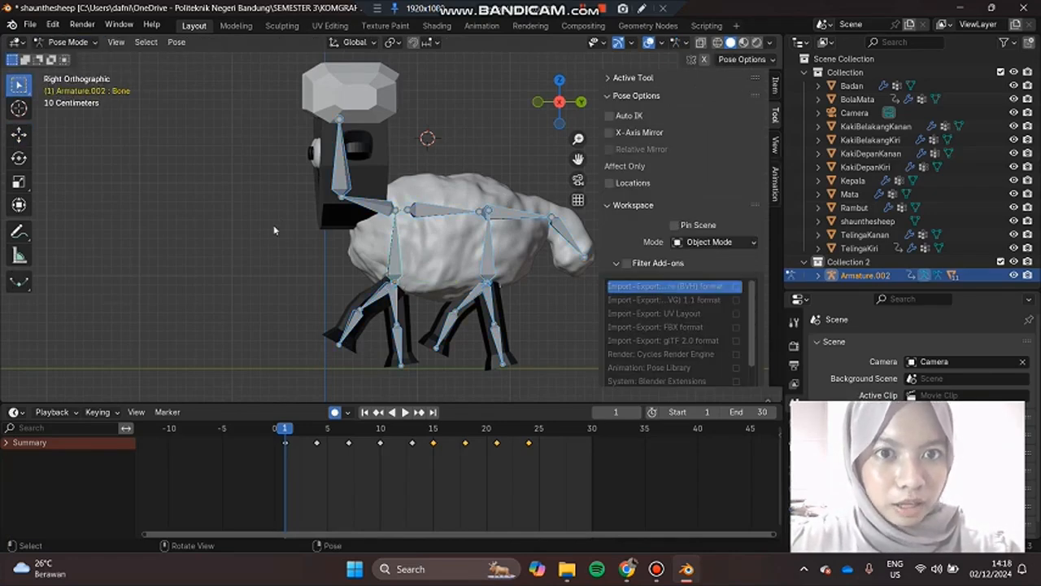
Step: Try rotating the sheep's head bone about 64° around the global X axis
mouse_move(243, 242)
middle_mouse_down()
mouse_move(286, 245)
mouse_move(221, 245)
mouse_move(245, 252)
middle_mouse_up()
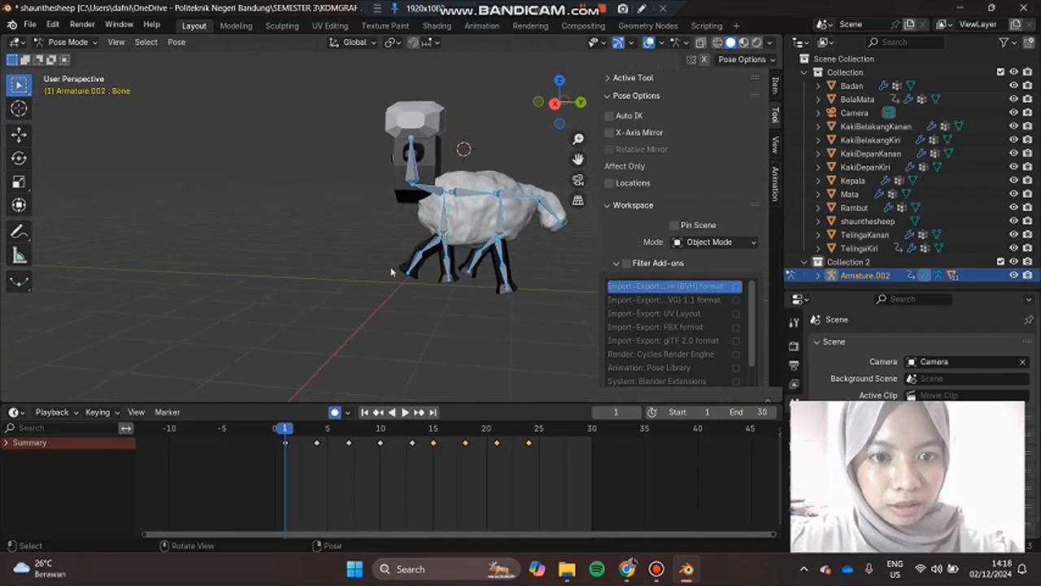
middle_click_drag(370, 294, 267, 316, "shift")
scroll(457, 293, "up", 2)
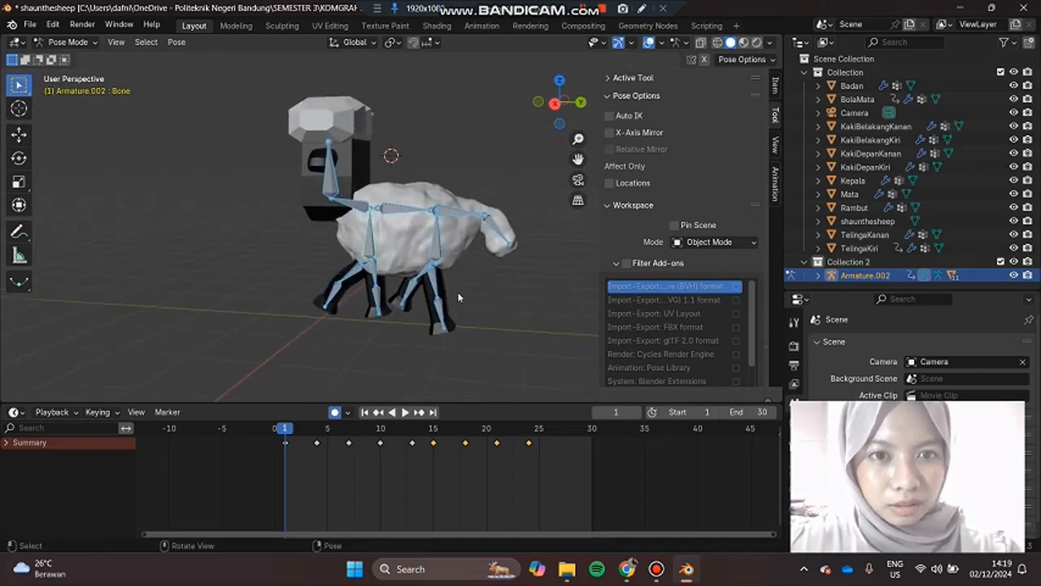
scroll(488, 296, "up", 1)
middle_click_drag(489, 310, 504, 309)
mouse_move(554, 303)
middle_mouse_down("shift")
mouse_move(504, 311)
mouse_move(552, 304)
middle_mouse_up("shift")
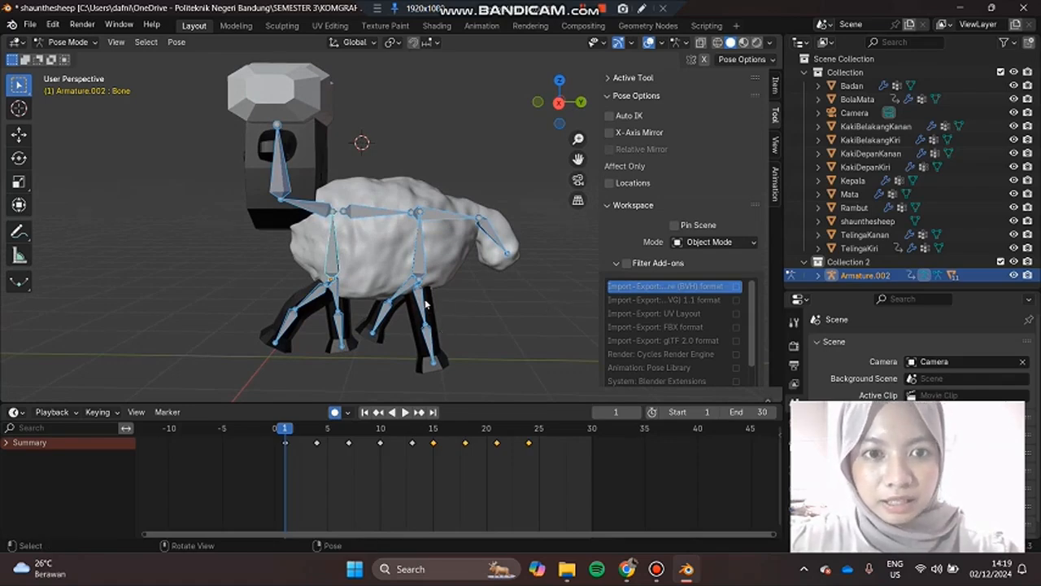
left_click(371, 275)
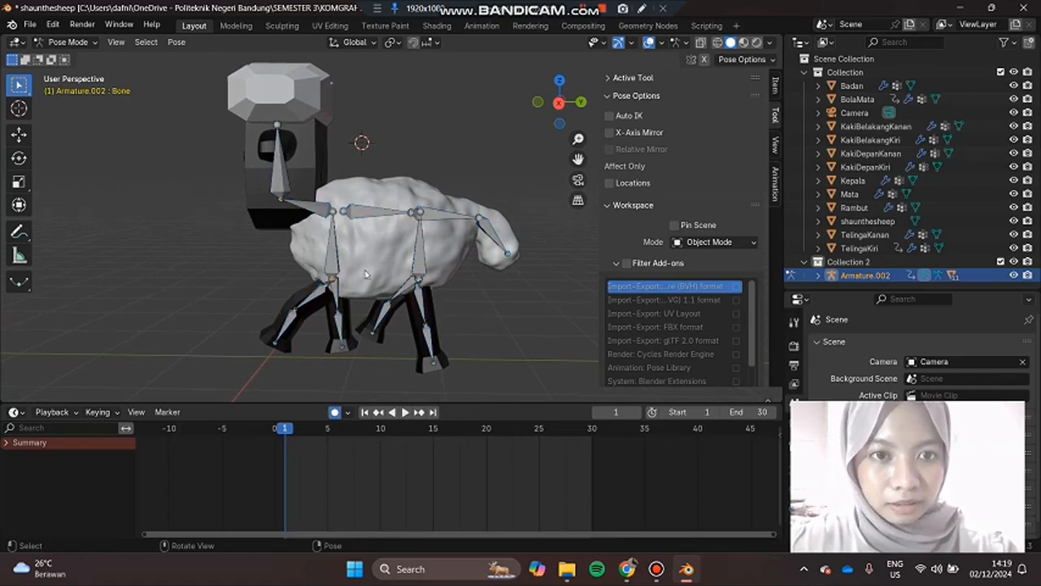
left_click(286, 182)
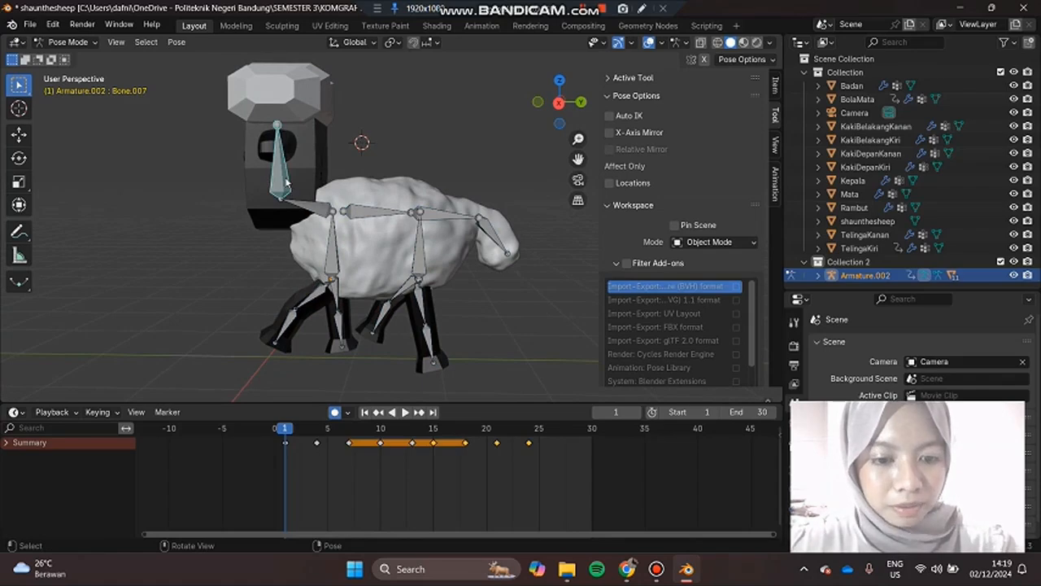
key("r")
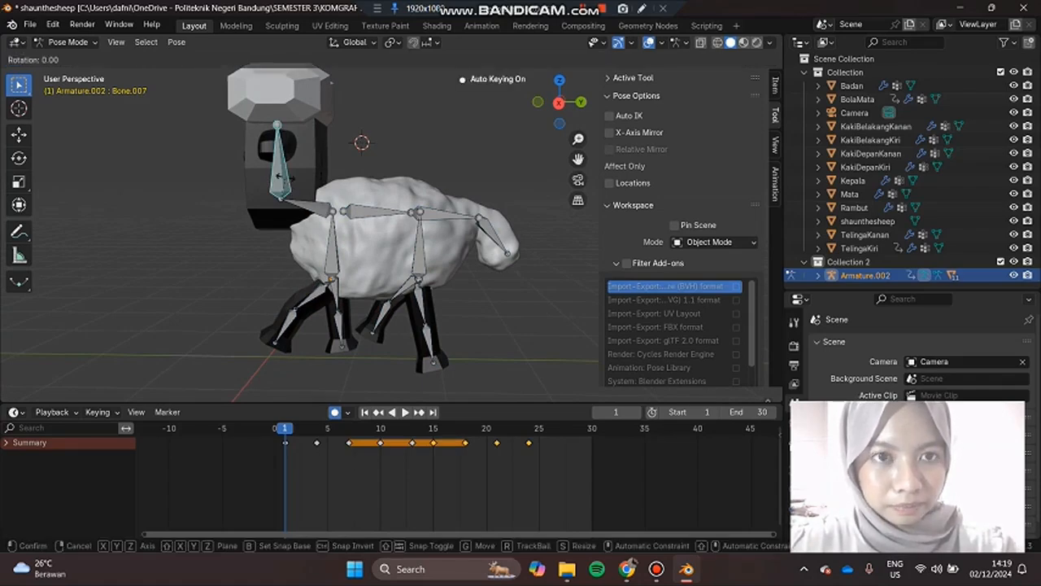
key("x")
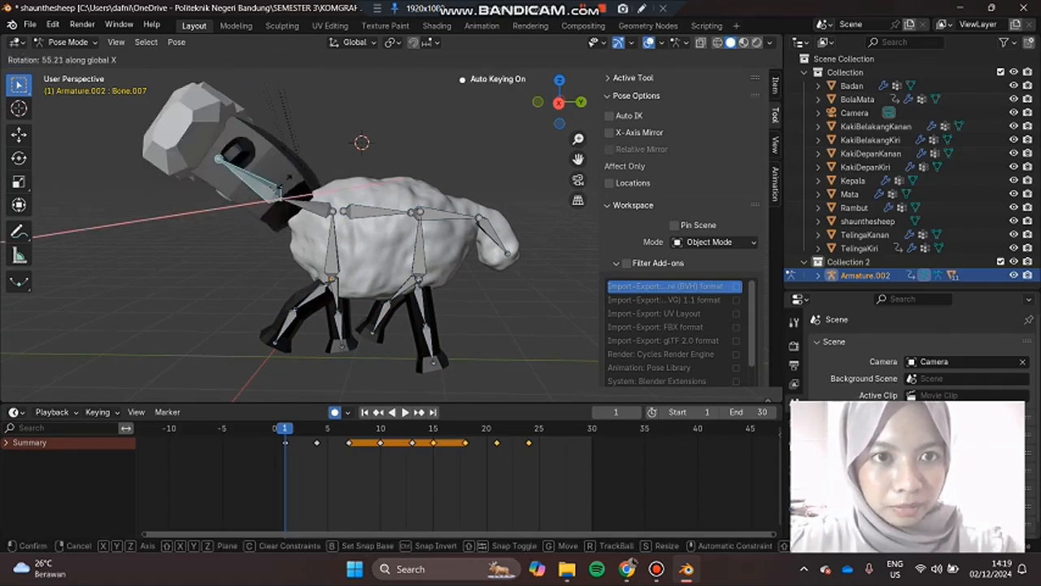
left_click(268, 193)
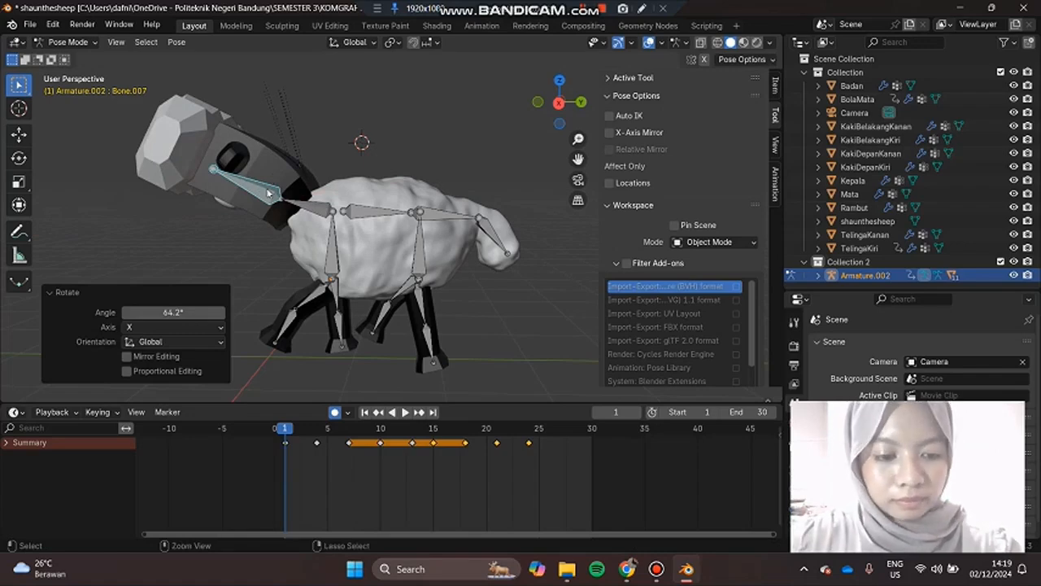
key("ctrl+z")
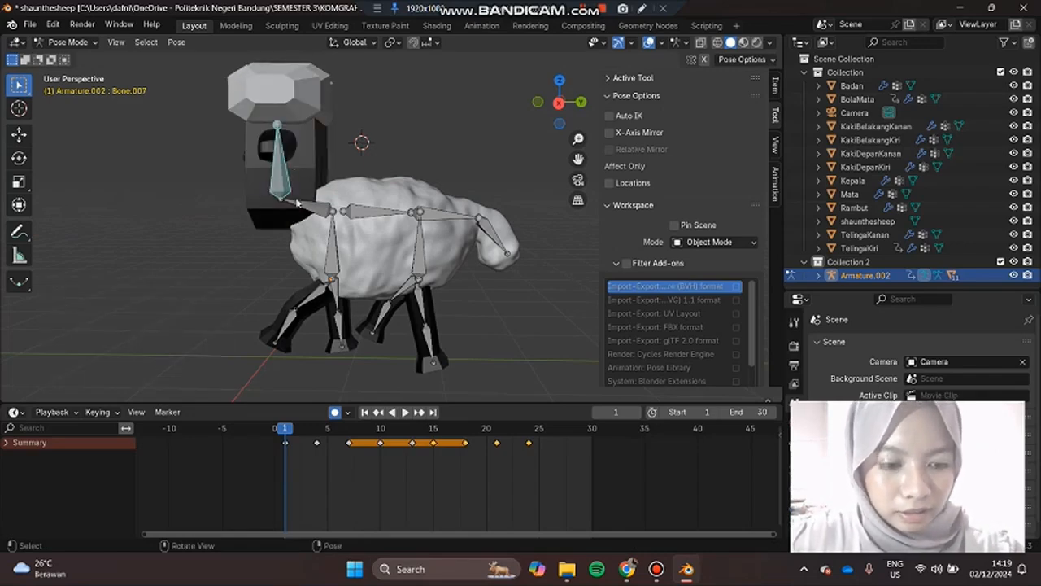
Step: Select all bones of the armature and look over the keyframe insertion options for the pose
key("a")
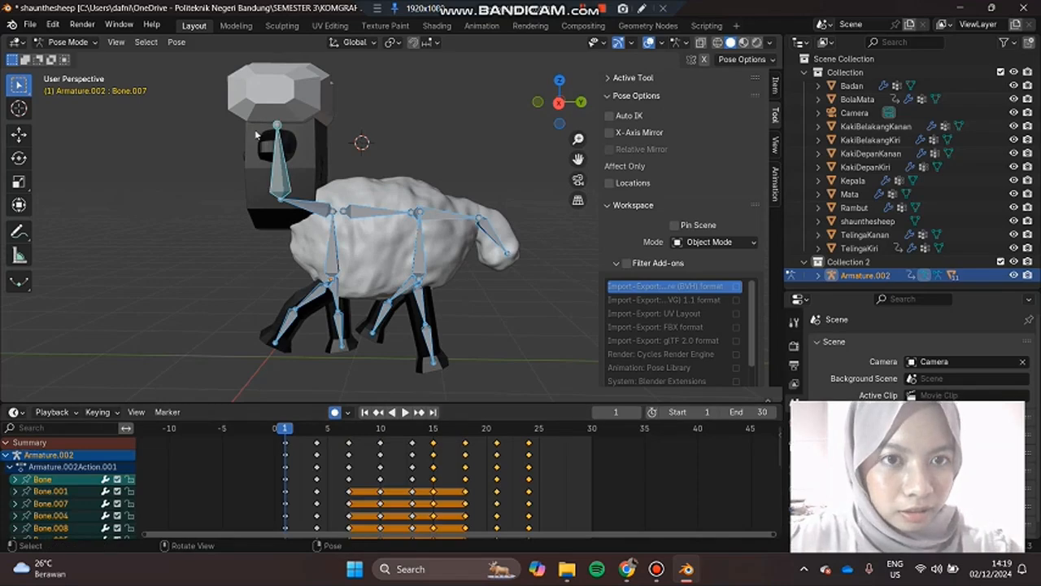
middle_click_drag(219, 257, 301, 313)
middle_click_drag(415, 323, 371, 257)
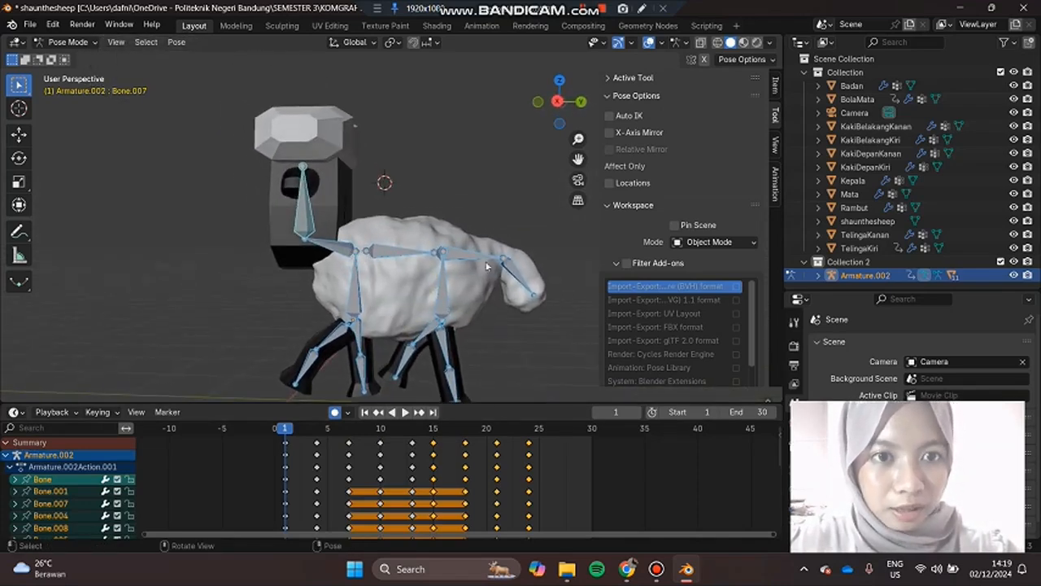
right_click(334, 252)
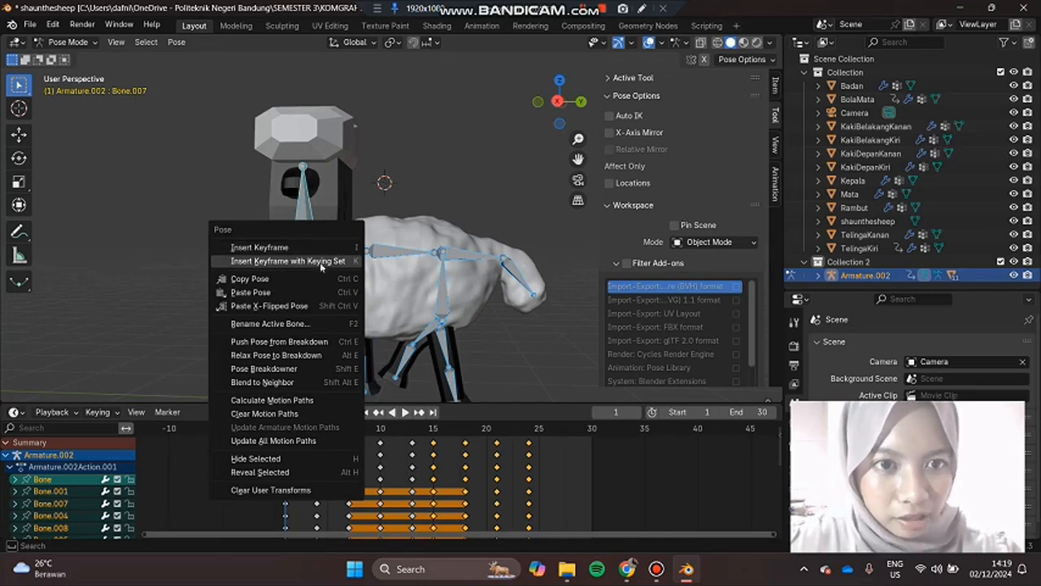
left_click(454, 206)
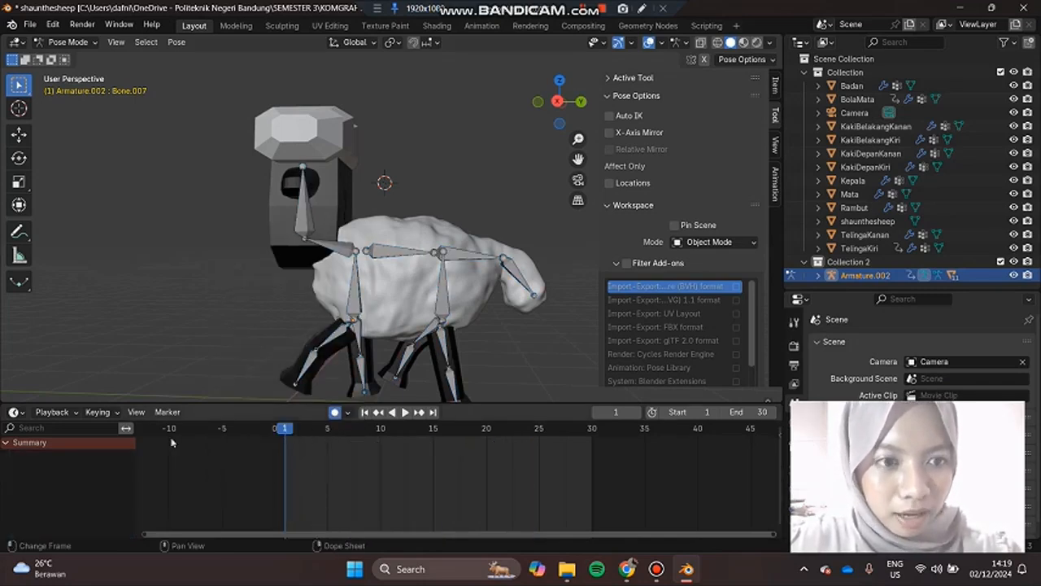
Step: Select all bones again, expand the Summary channels in the timeline, and preview the first frames of the walk
left_click(354, 307)
key("a")
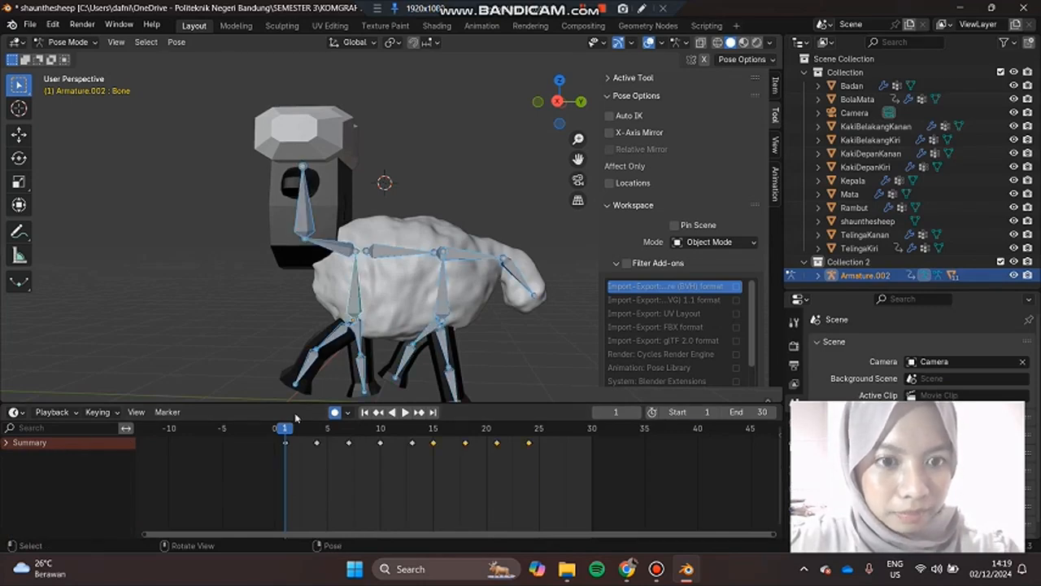
left_click(8, 445)
key("space")
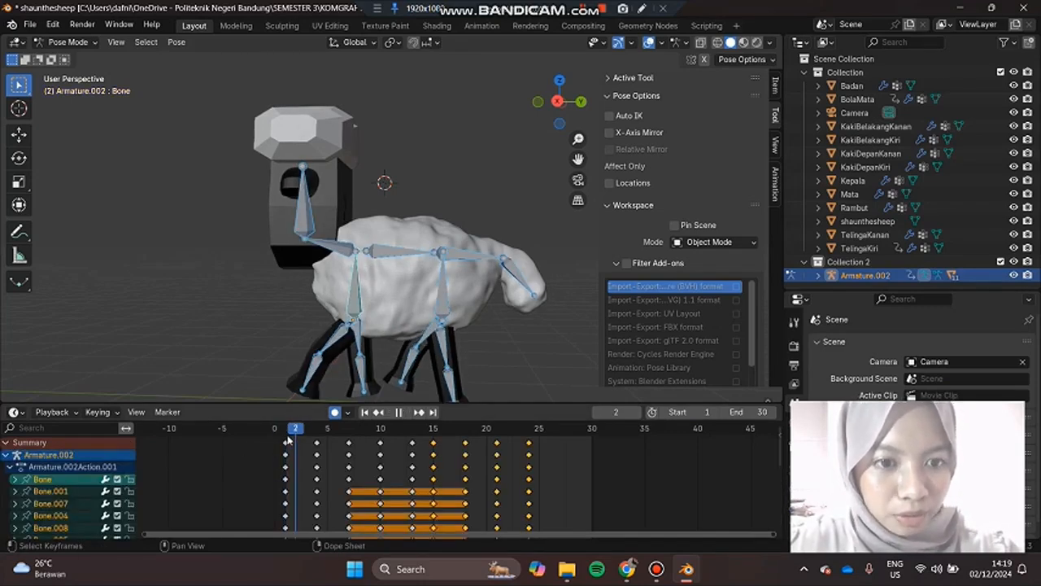
key("space")
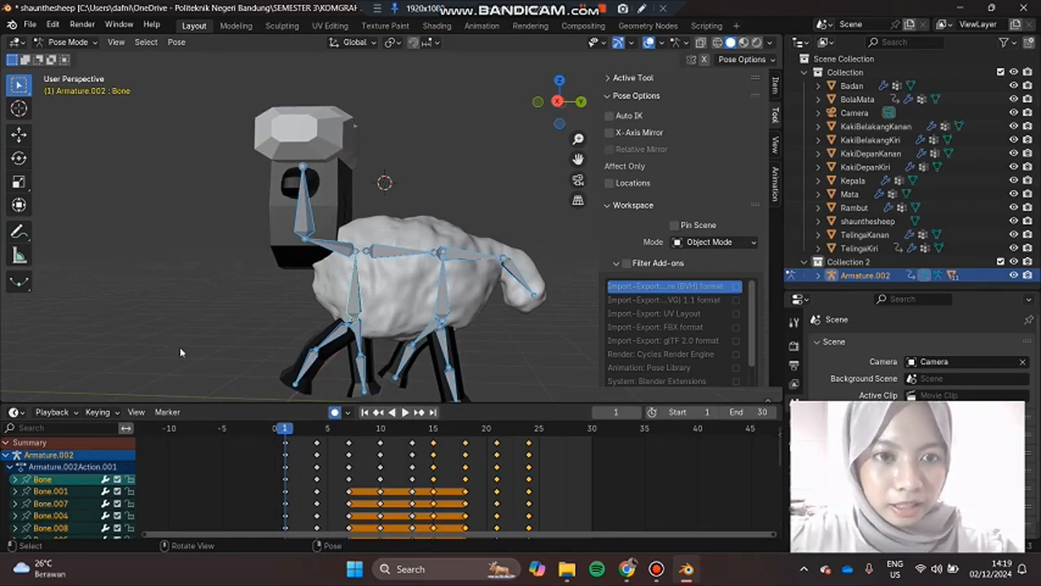
Step: Examine the sheep's leg poses at keyframes 4 and 7 from a closer angled view
middle_click_drag(190, 352, 286, 375)
middle_click_drag(427, 370, 548, 365, "shift")
mouse_move(471, 378)
middle_mouse_down("shift")
mouse_move(490, 382)
mouse_move(457, 383)
middle_mouse_up("shift")
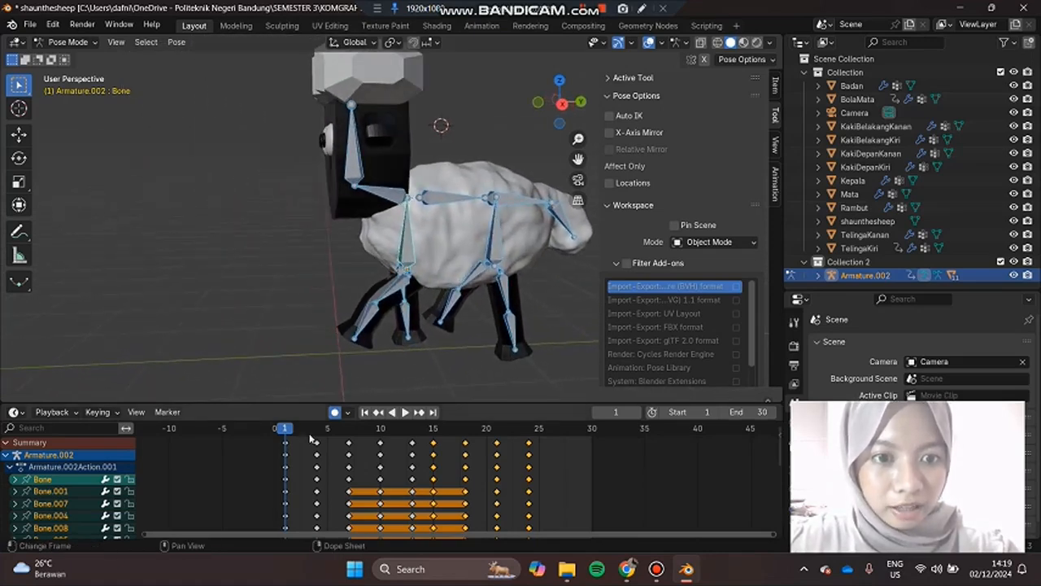
key("space")
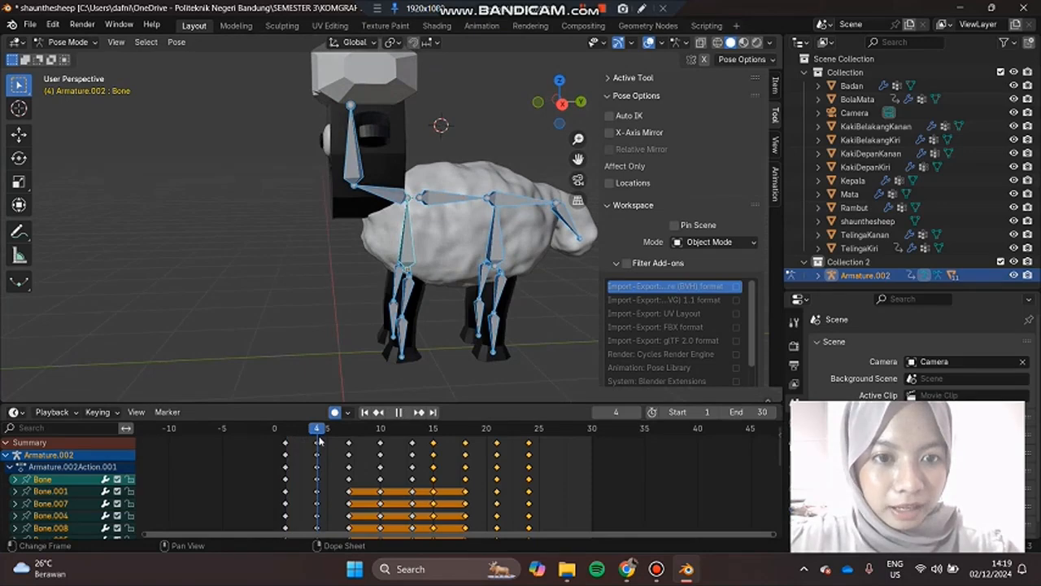
key("space")
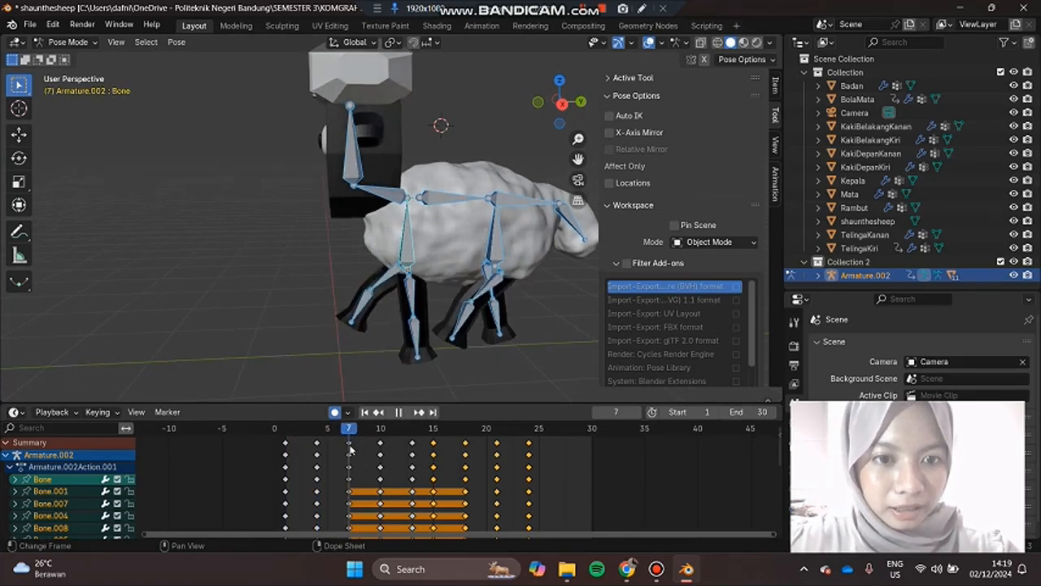
Step: Insert a keyframe with the keying set for all bones at frame 7, and scrub back to frame 3
right_click(410, 262)
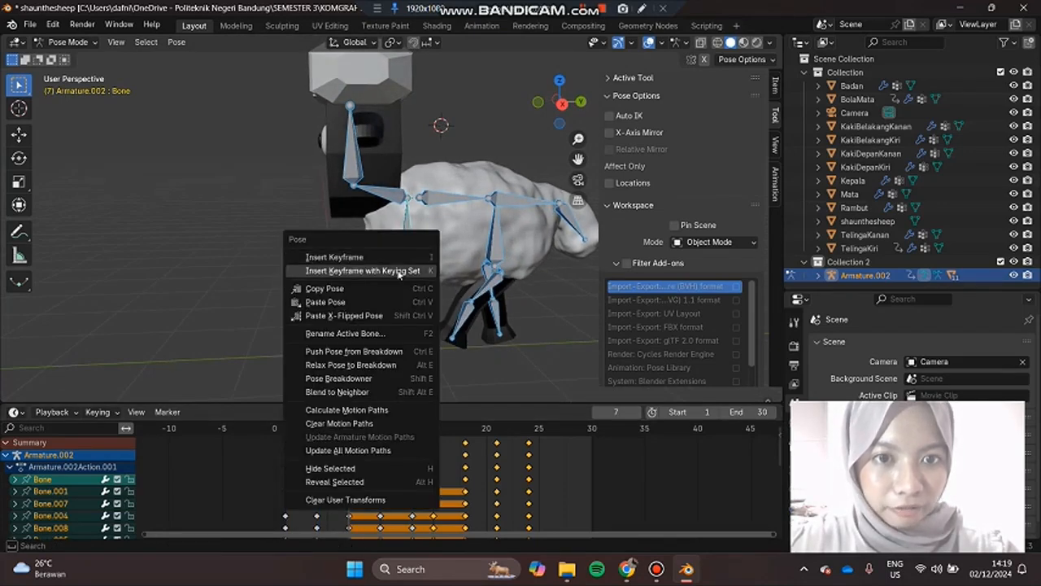
left_click(400, 274)
left_click_drag(343, 432, 309, 436)
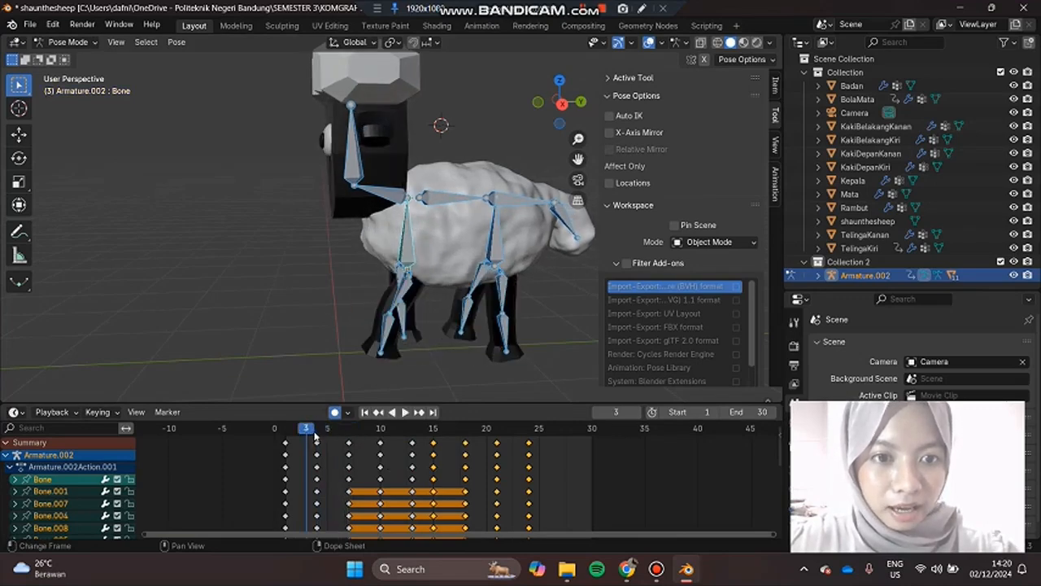
Step: Play the sheep's walk animation from frame 1, view it from another angle, and scrub back to frame 20
key("space")
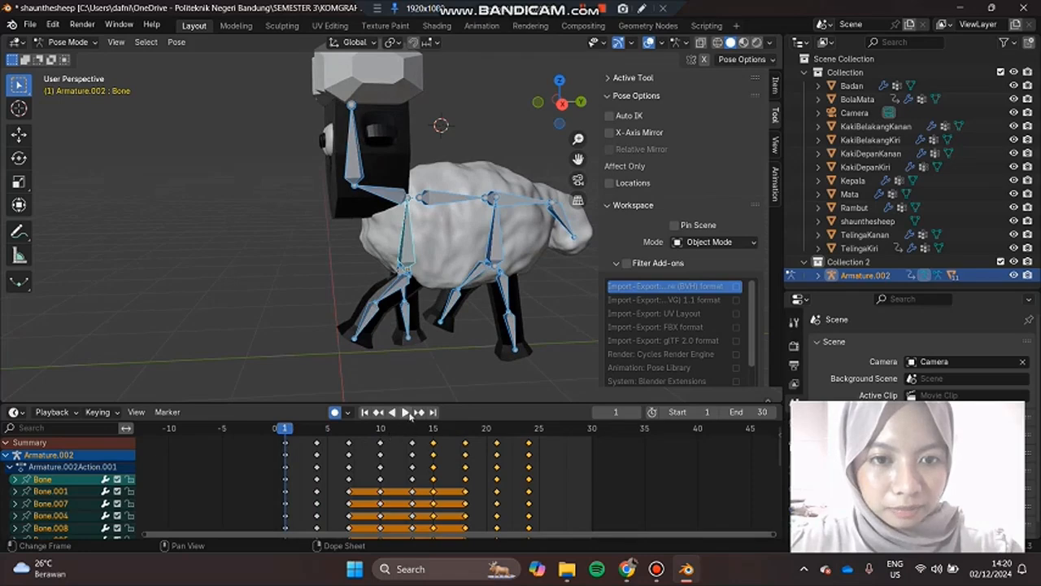
left_click(408, 413)
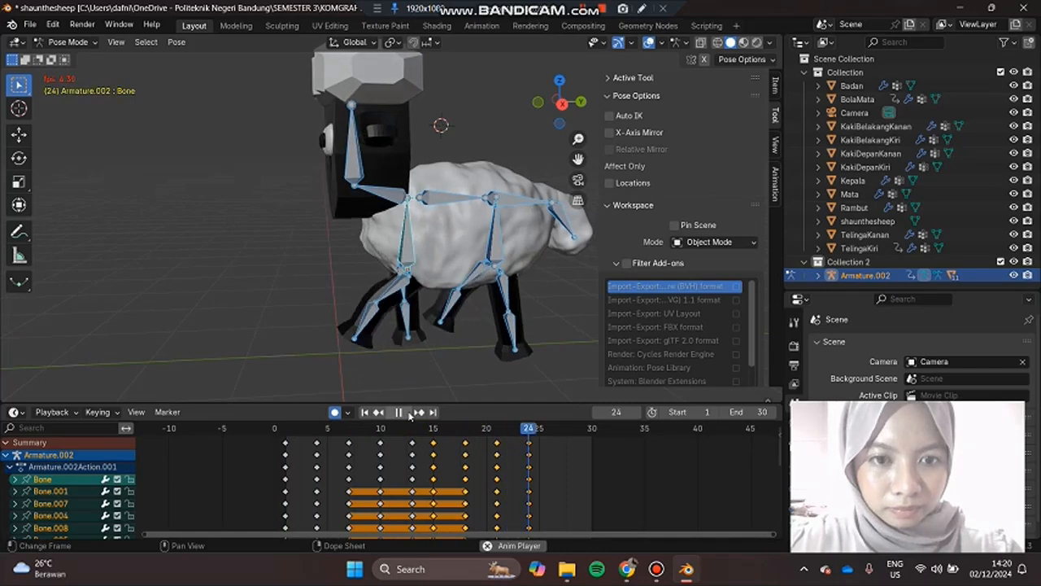
left_click(408, 413)
scroll(288, 311, "down", 5)
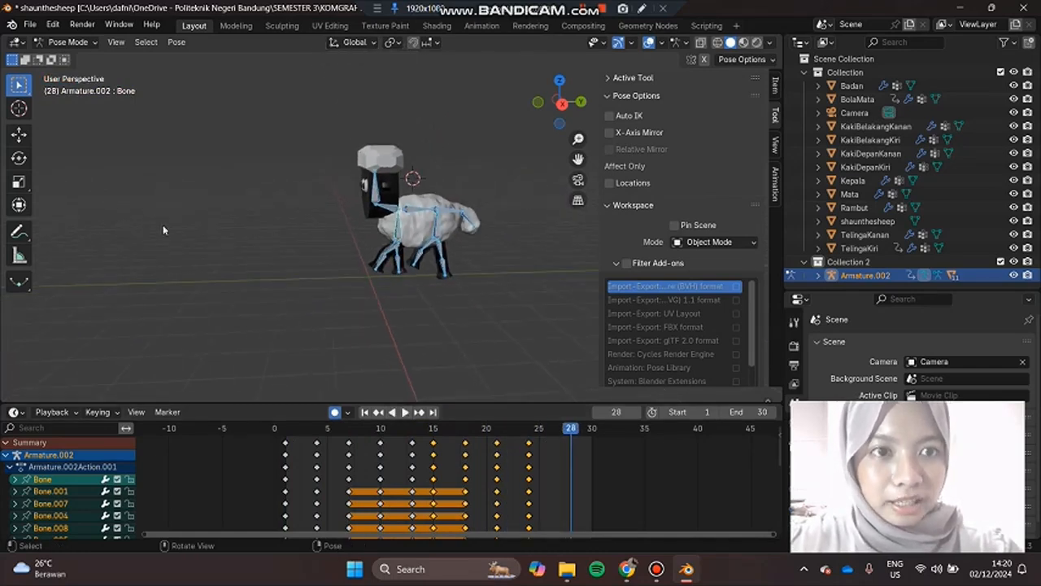
middle_click_drag(228, 306, 464, 223)
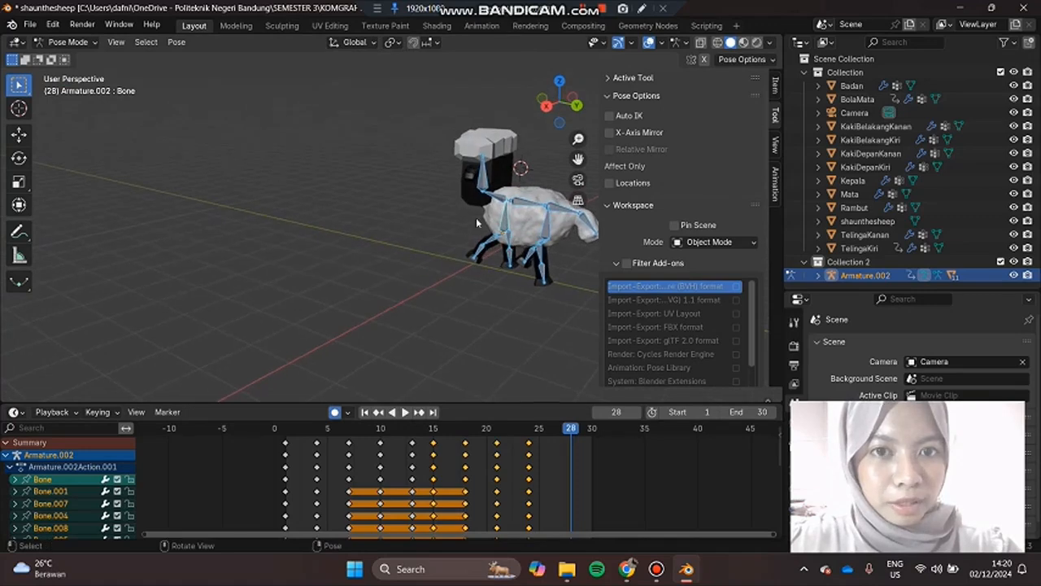
middle_click_drag(515, 369, 563, 452)
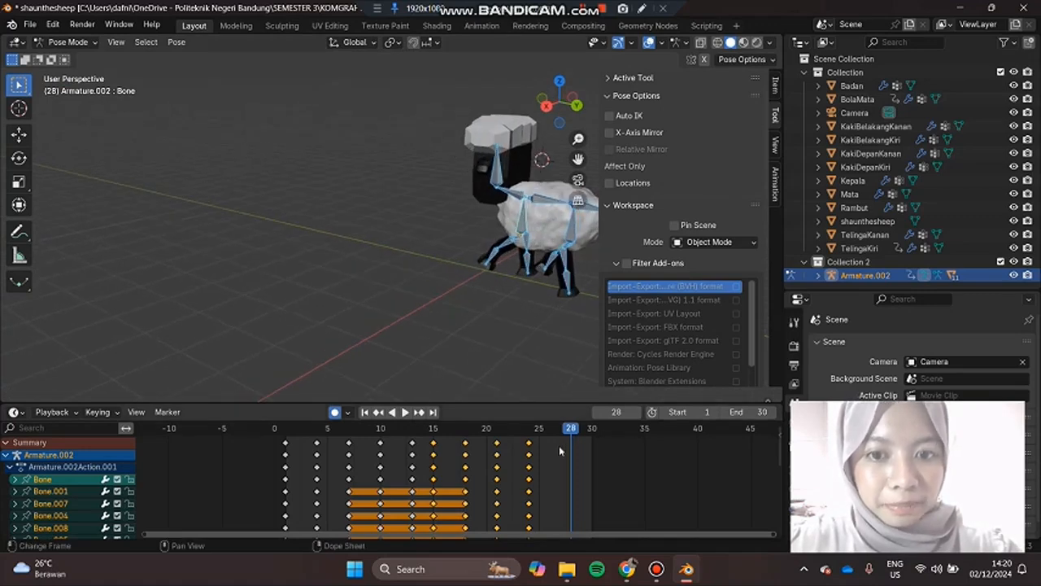
left_click_drag(573, 431, 485, 430)
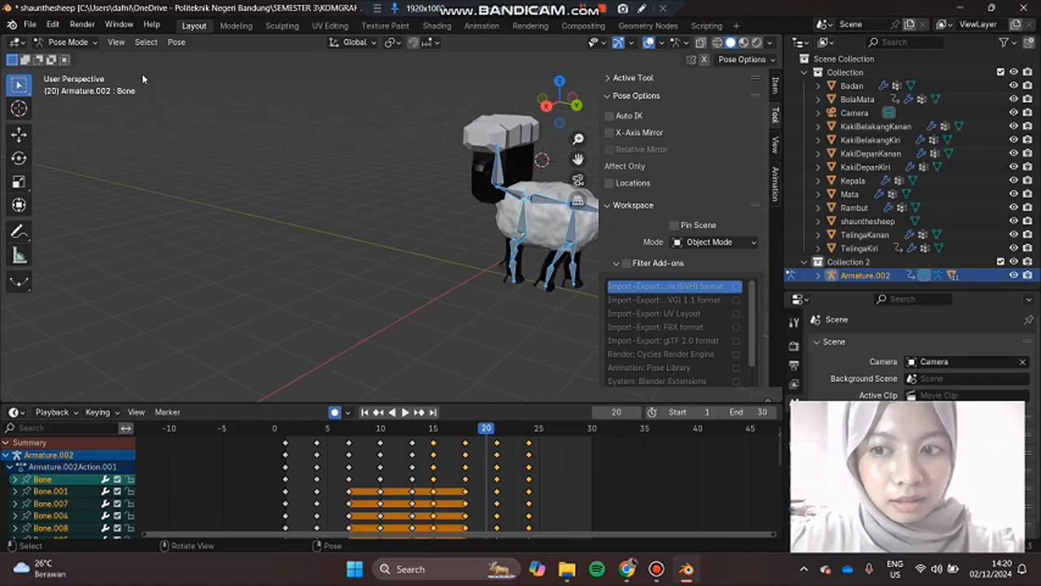
Step: Open the recent file shaunthesheep.blend from the Downloads folder
left_click(30, 24)
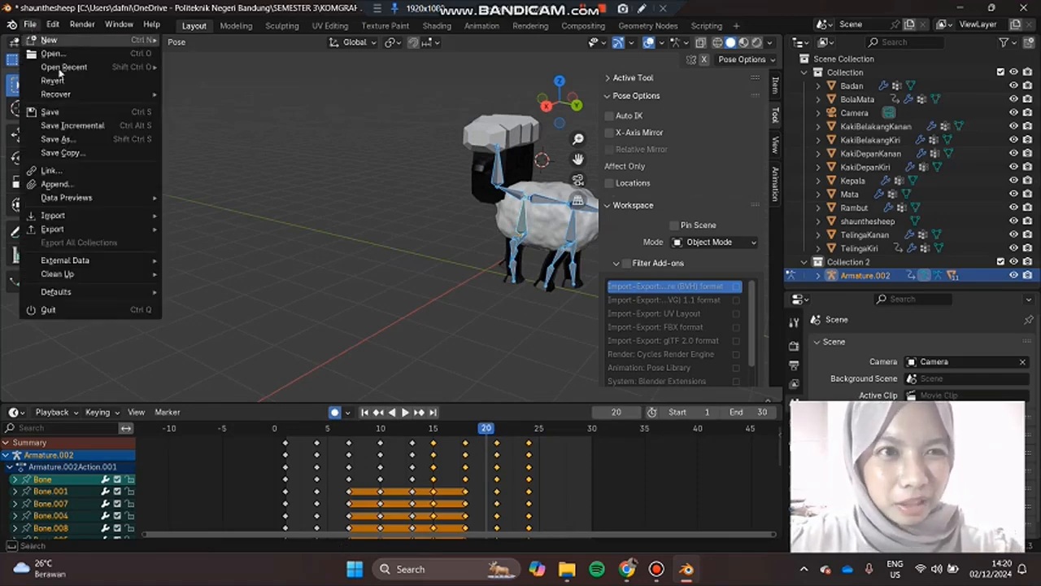
mouse_move(78, 67)
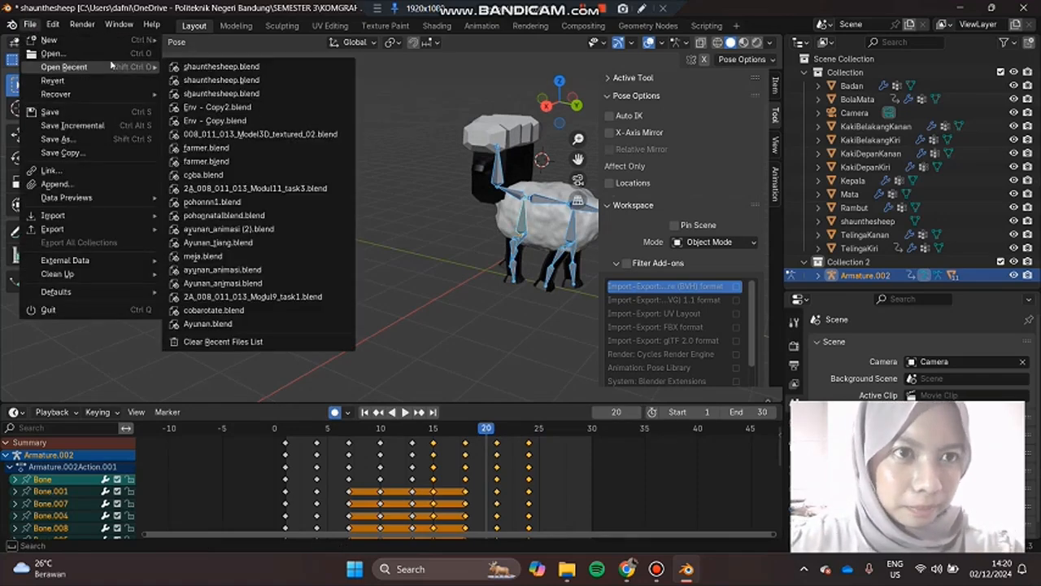
left_click(216, 93)
left_click(539, 306)
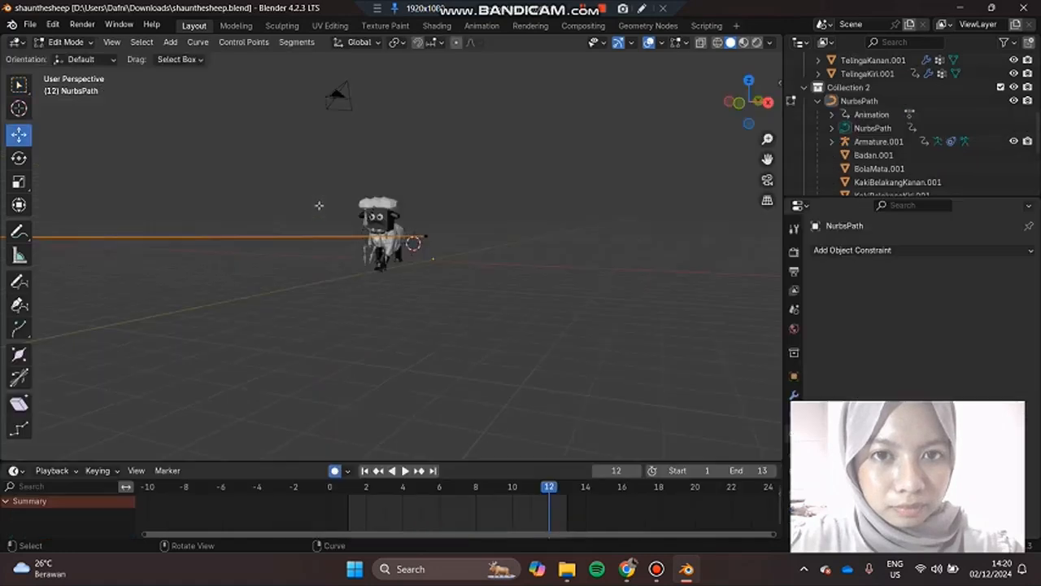
Step: Switch the NurbsPath from Edit Mode to Object Mode and look over the object types available for adding a curve
middle_click_drag(520, 201, 246, 90)
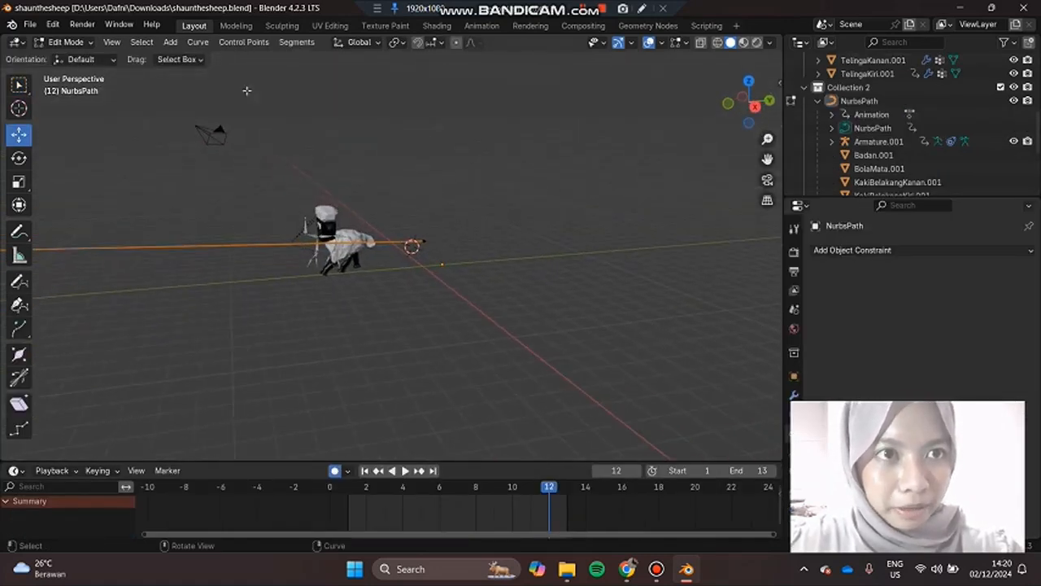
left_click(171, 42)
left_click(170, 41)
left_click(93, 62)
left_click(79, 44)
left_click(82, 58)
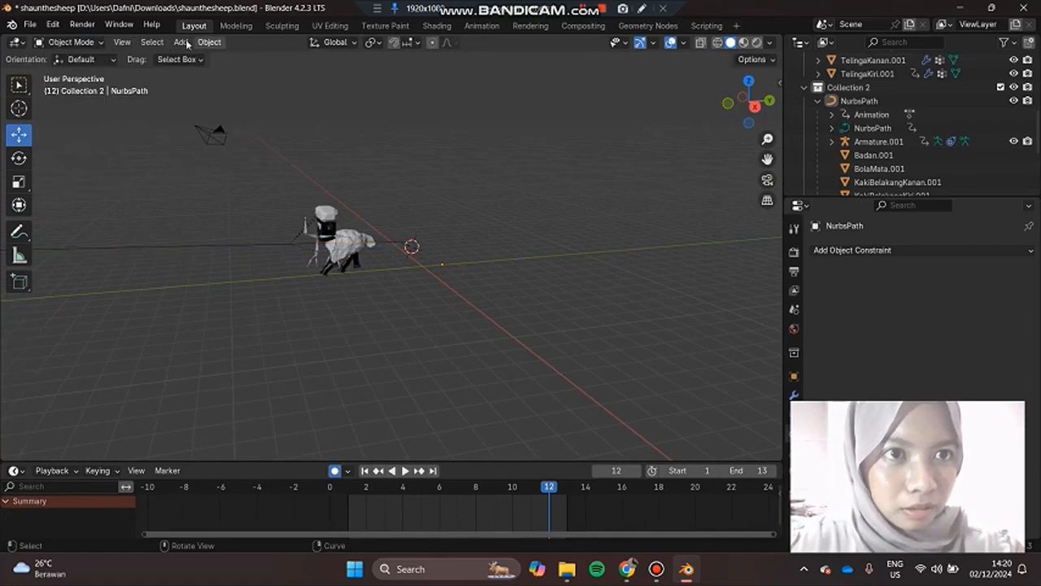
left_click(186, 45)
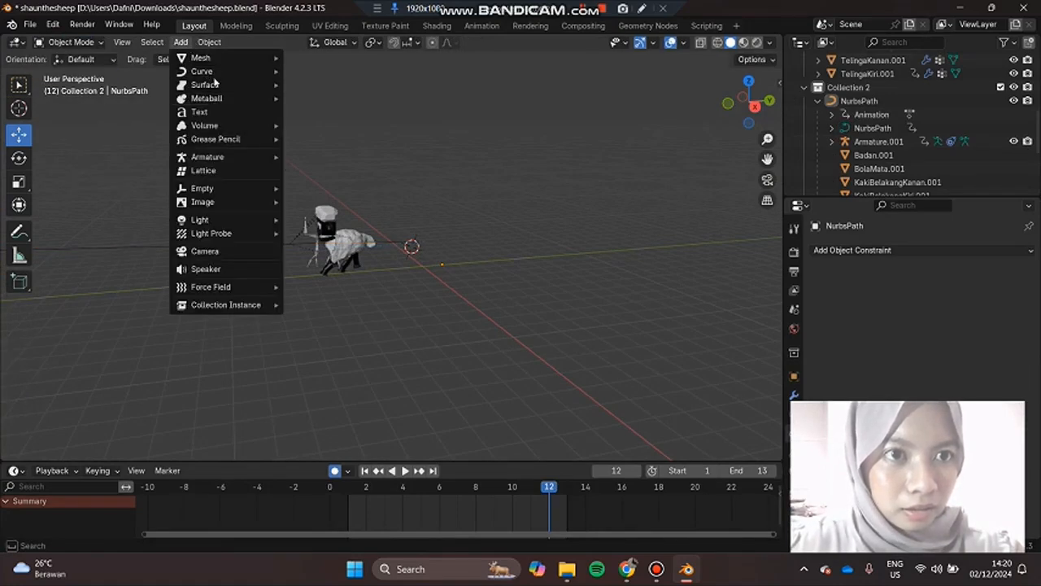
mouse_move(214, 78)
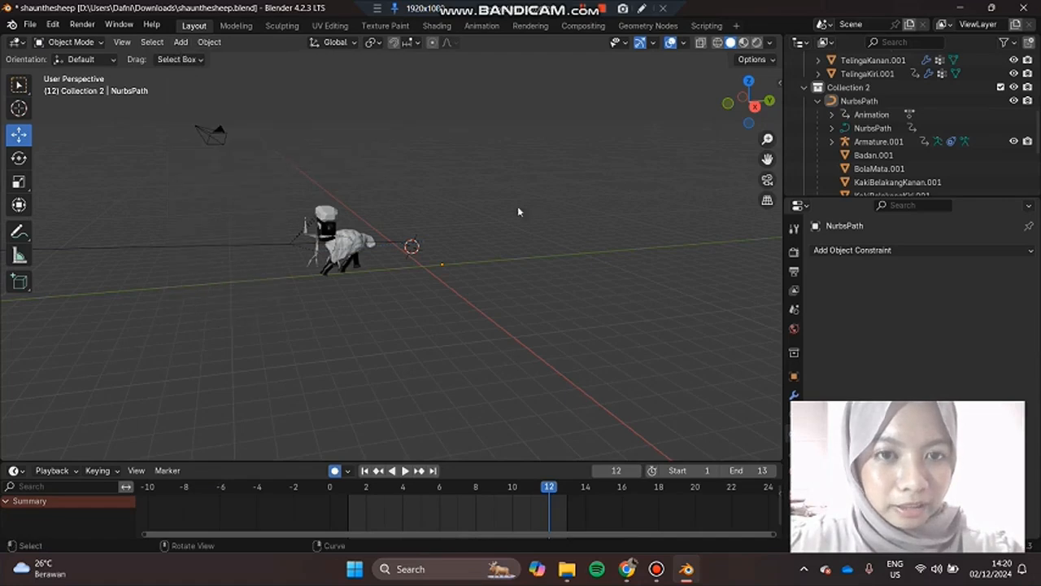
Step: Select the NurbsPath the sheep follows, examine it from several angles, and open its modifier properties
left_click(256, 245)
middle_click_drag(396, 170, 356, 201)
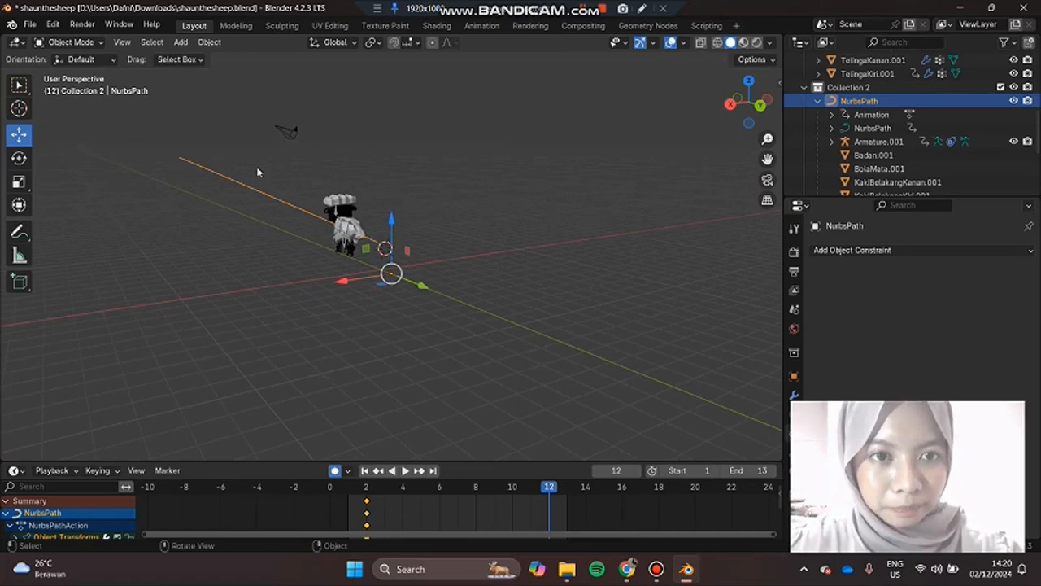
middle_click_drag(276, 173, 356, 170)
scroll(370, 221, "up", 4)
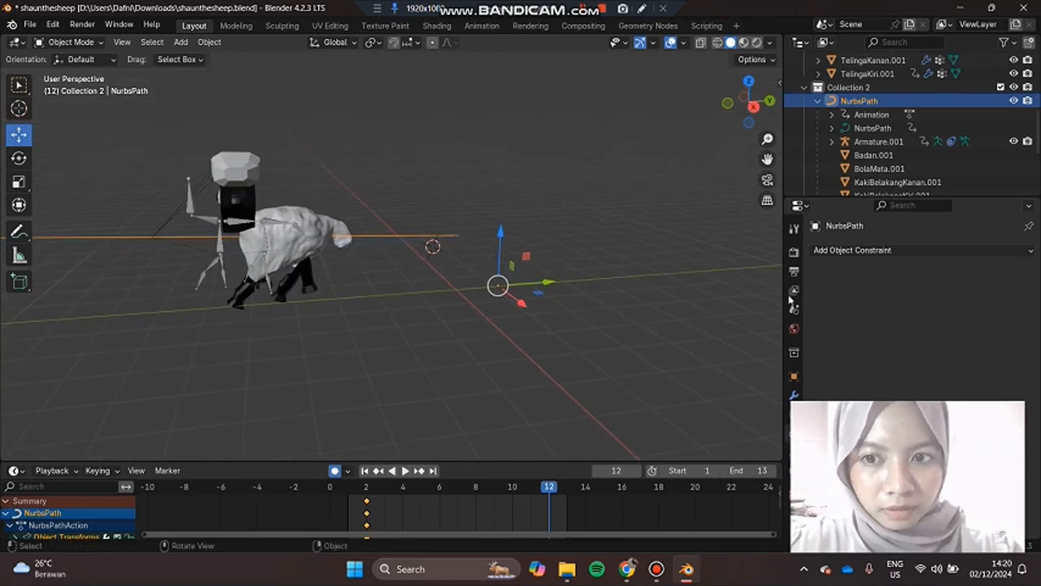
left_click(794, 396)
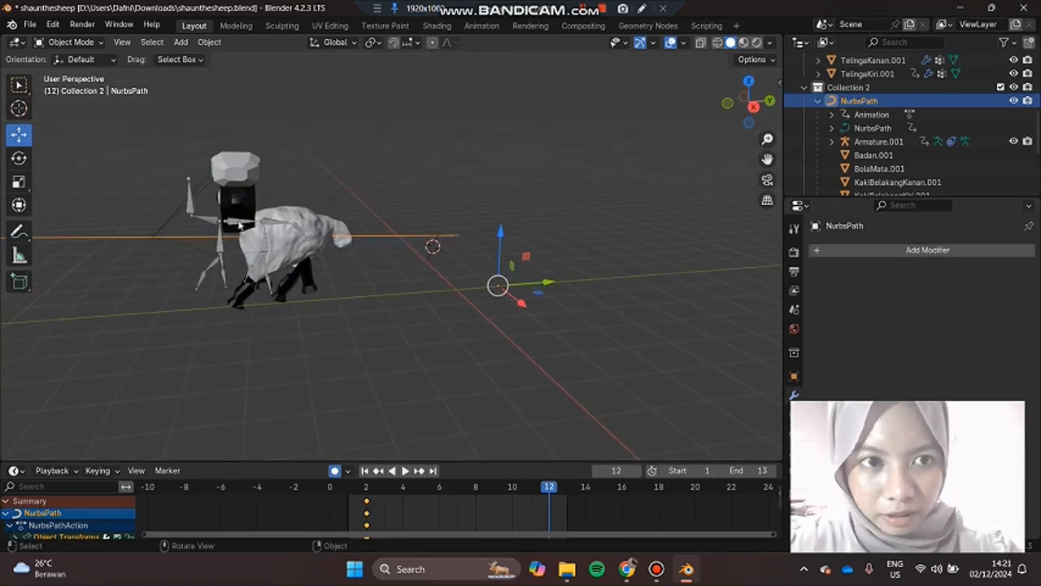
Step: Select Armature.001 and scrub the timeline back to frame 1 to check the sheep's movement along the path
left_click(239, 222)
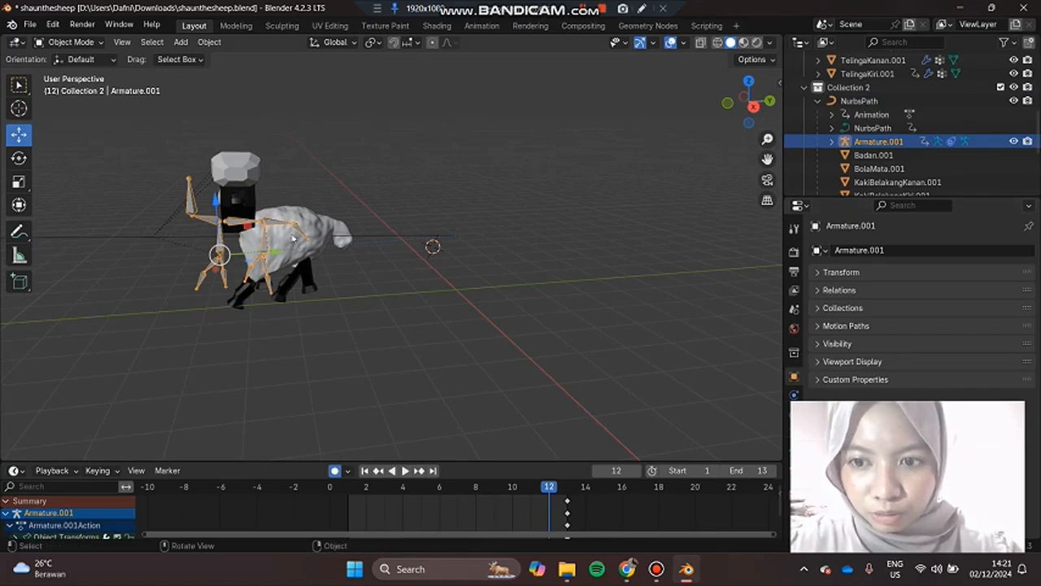
middle_click_drag(355, 194, 391, 298)
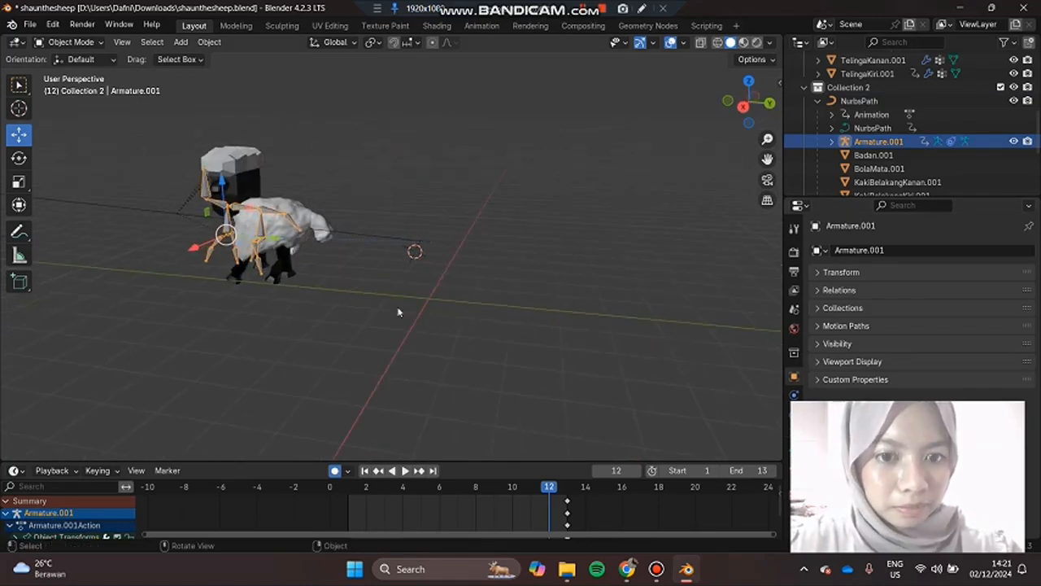
left_click_drag(481, 487, 348, 492)
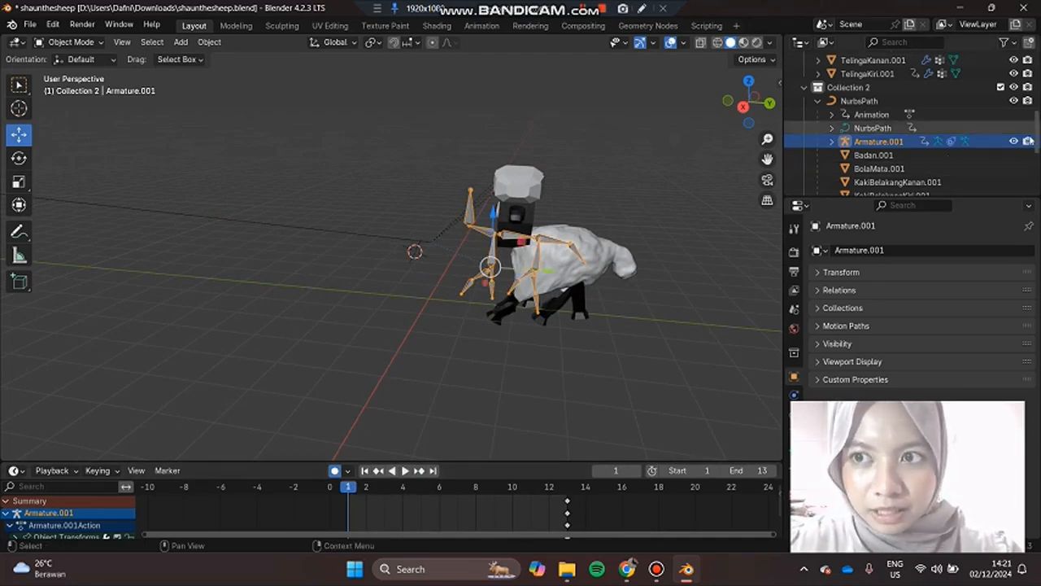
Step: Hide Armature.001 in the viewport and play the sheep's walk along the path
left_click(1013, 142)
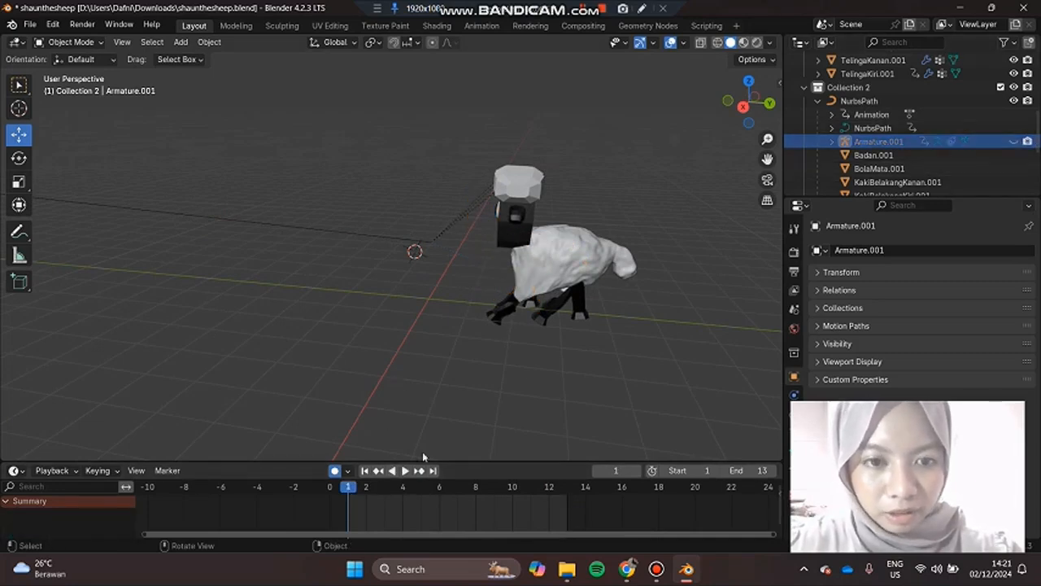
left_click(406, 471)
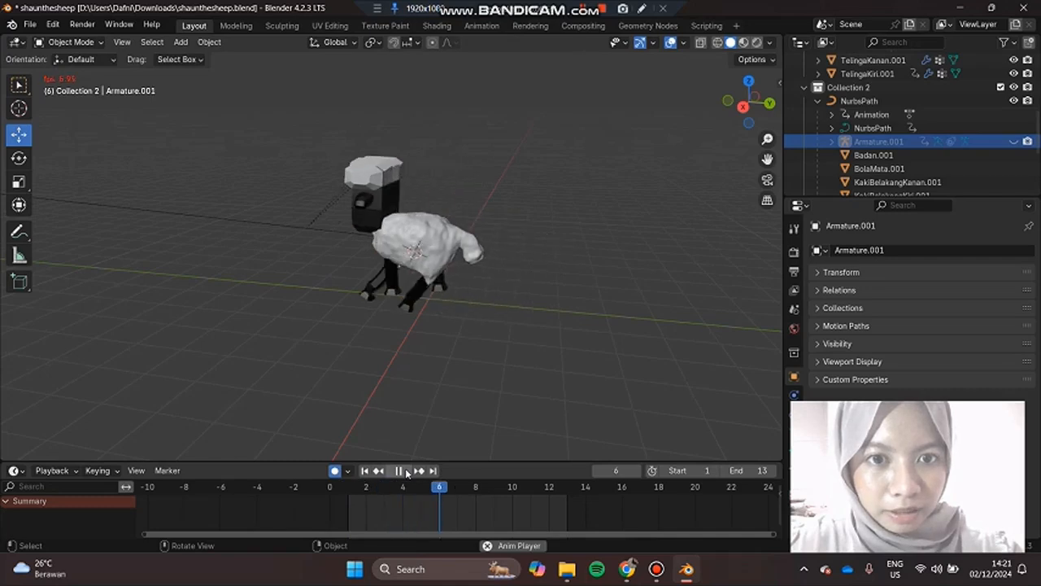
middle_click_drag(268, 329, 290, 302)
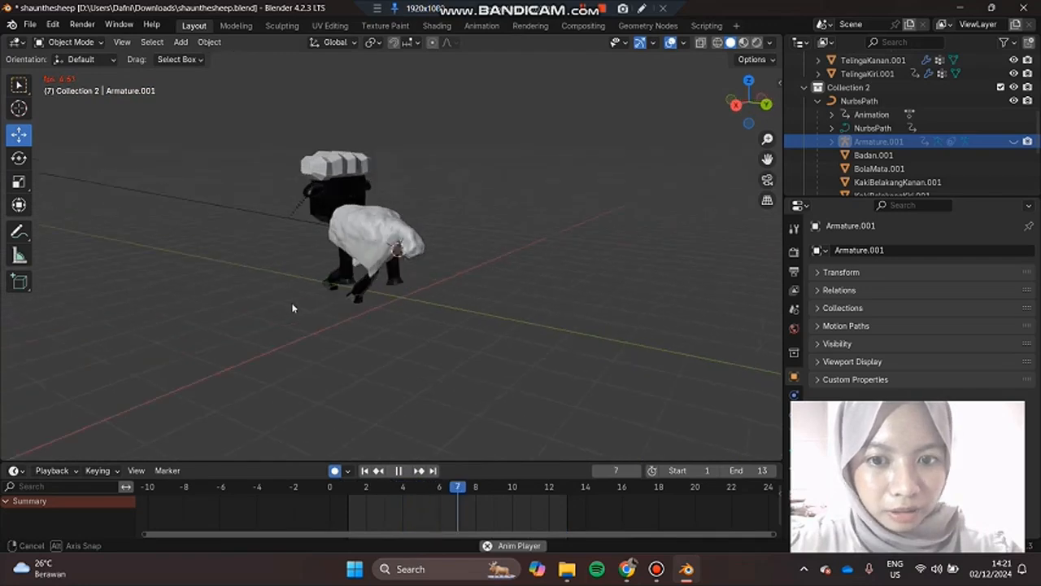
key("space")
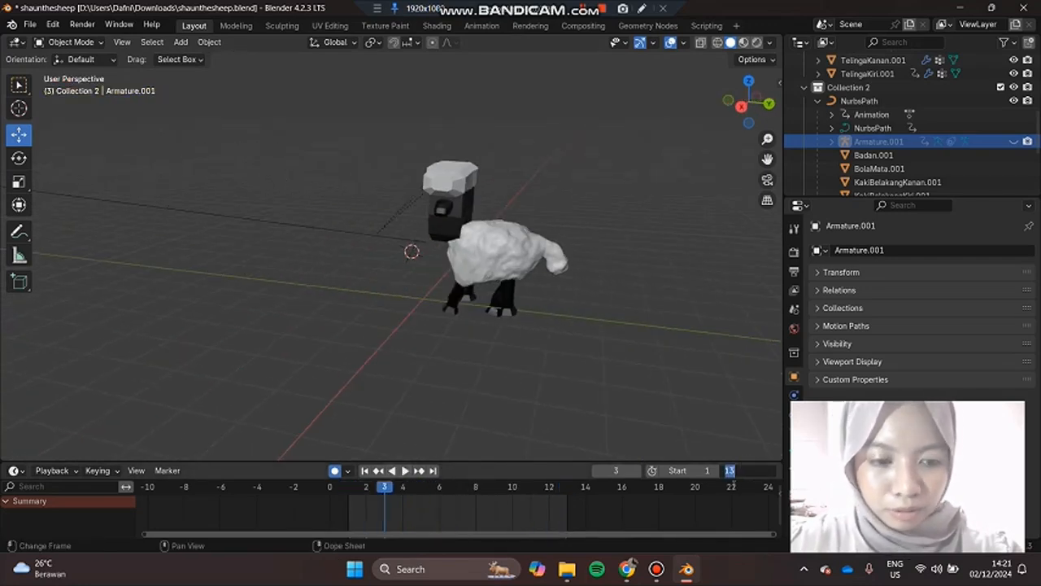
Step: Set the animation's end frame to 50 and play the sheep's walk along the path up to frame 40
key("Return")
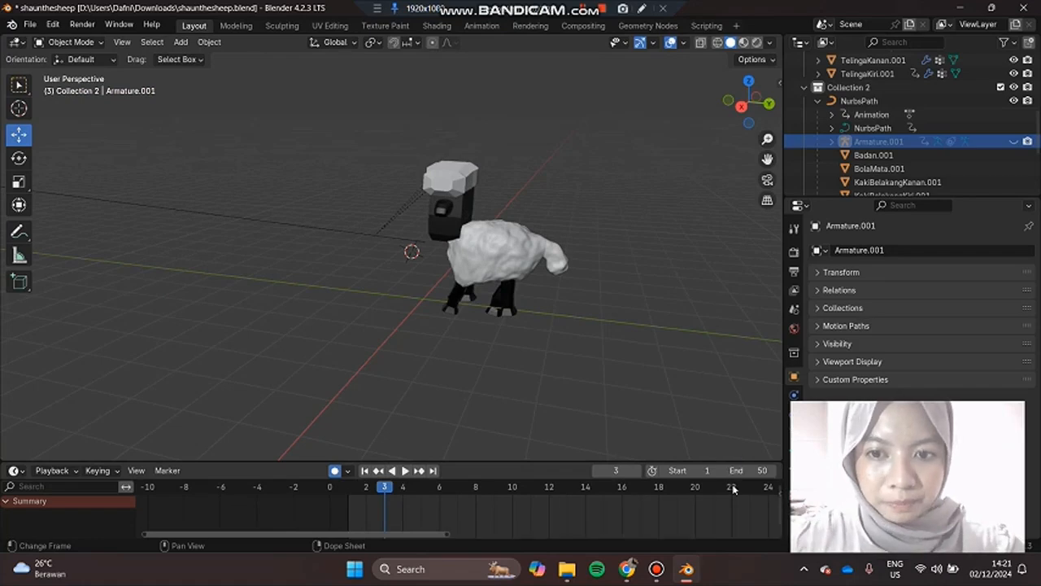
left_click(405, 471)
scroll(453, 339, "down", 5)
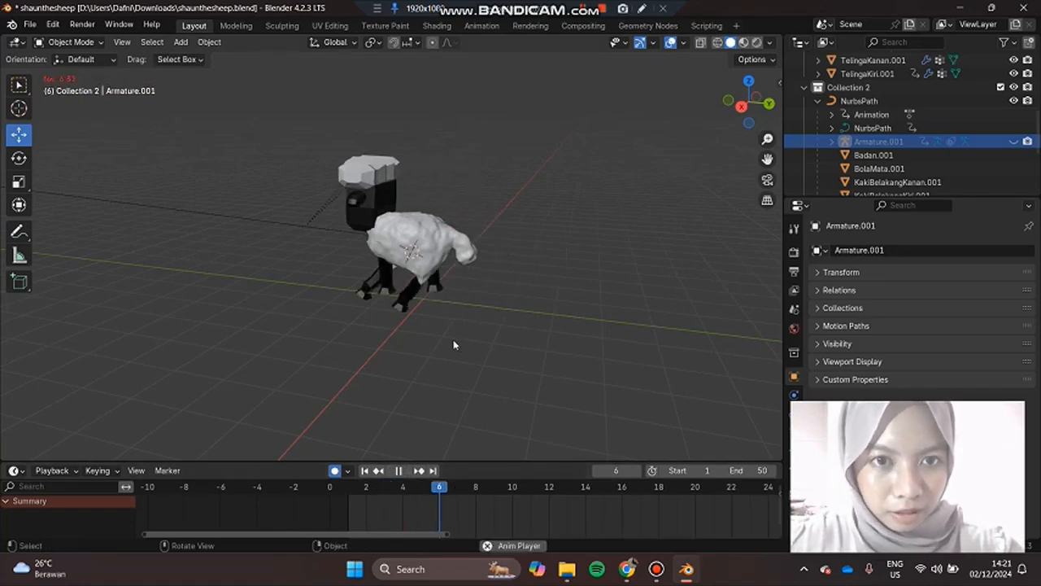
middle_click_drag(405, 334, 339, 248)
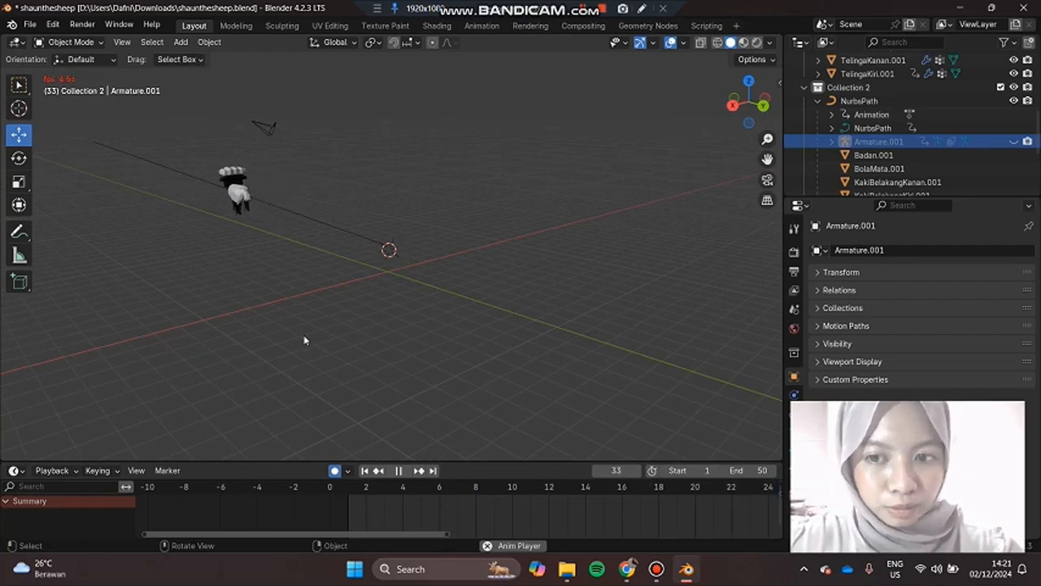
key("space")
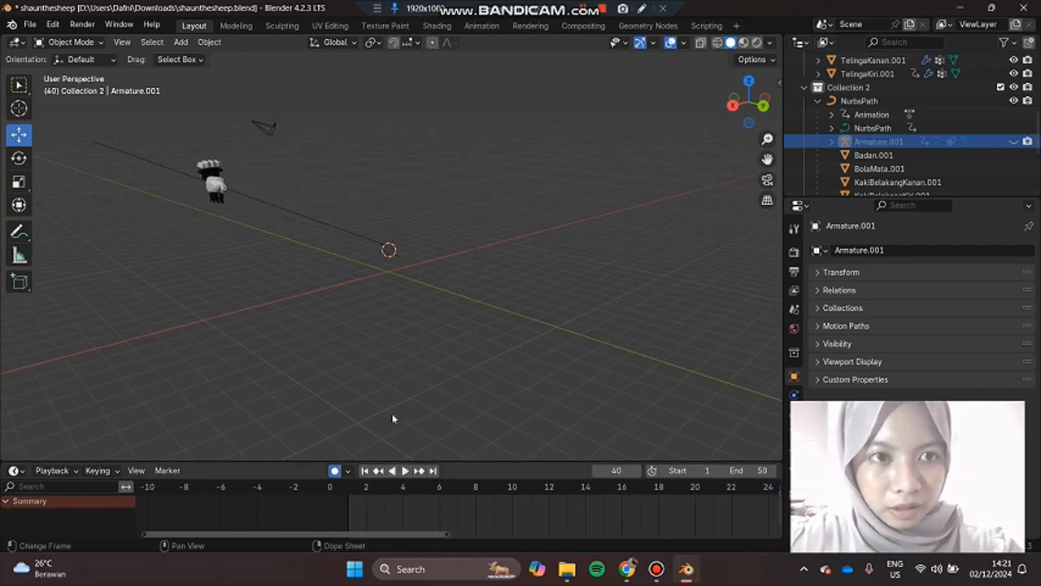
Step: Select the NurbsPath the sheep follows and switch it to Edit Mode
left_click(328, 232)
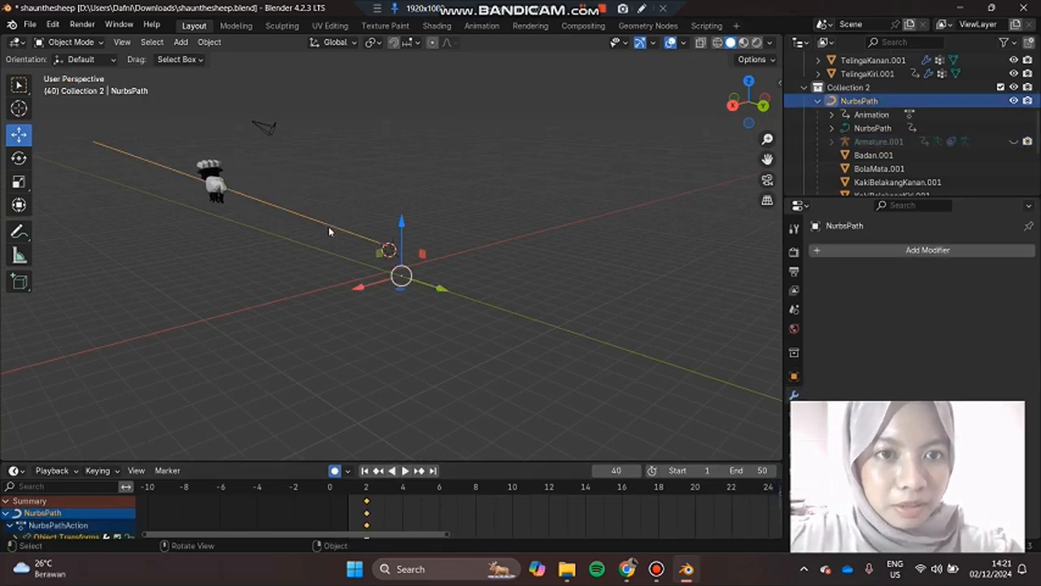
left_click(73, 42)
left_click(70, 72)
middle_click_drag(358, 213, 342, 106)
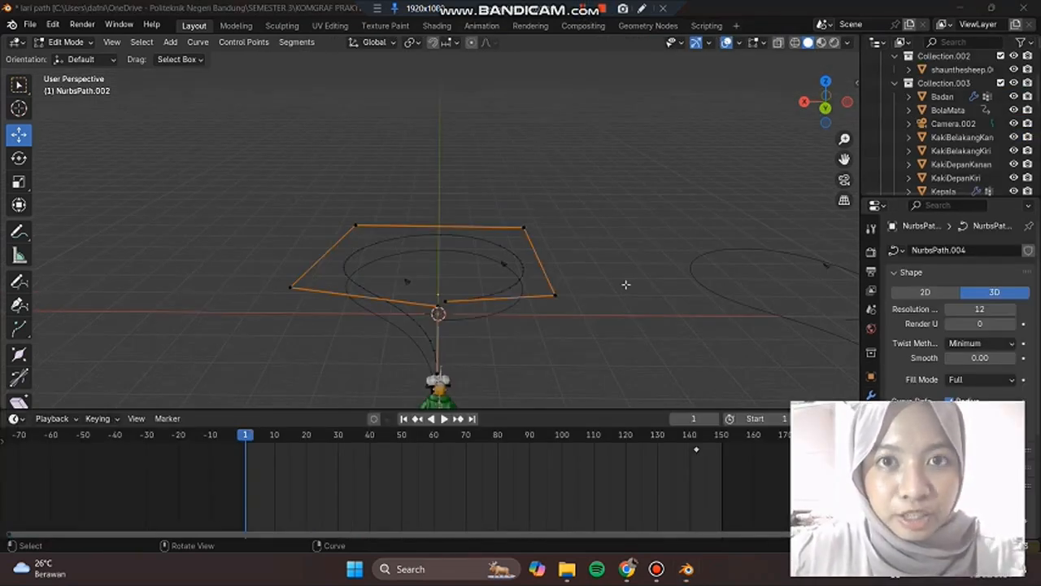
Step: Play the farmer and sheep running along their looped paths, watch from several angles, and stop at frame 114
middle_click_drag(604, 304, 460, 347)
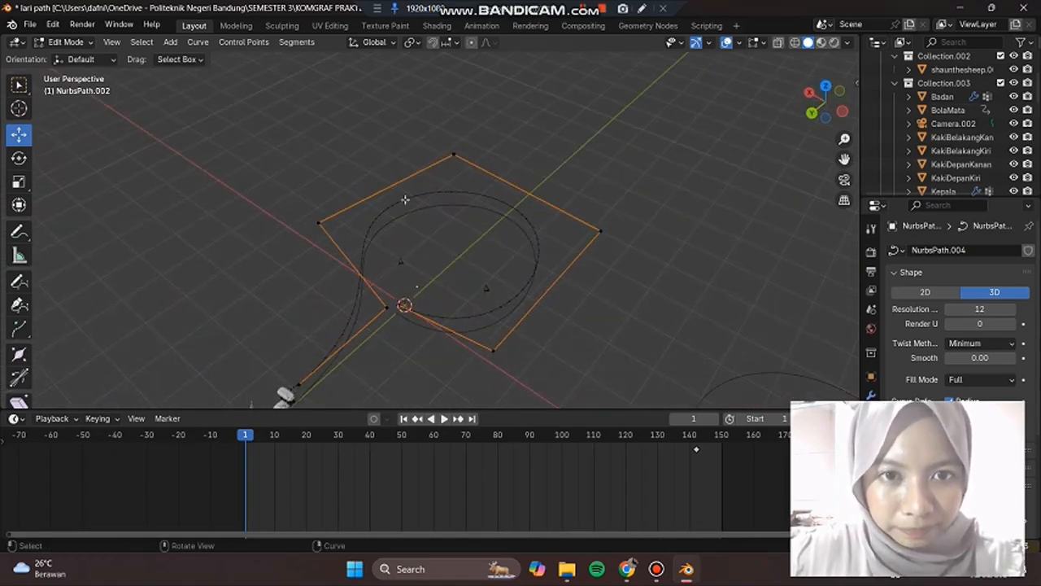
middle_click_drag(418, 379, 442, 399)
left_click(443, 418)
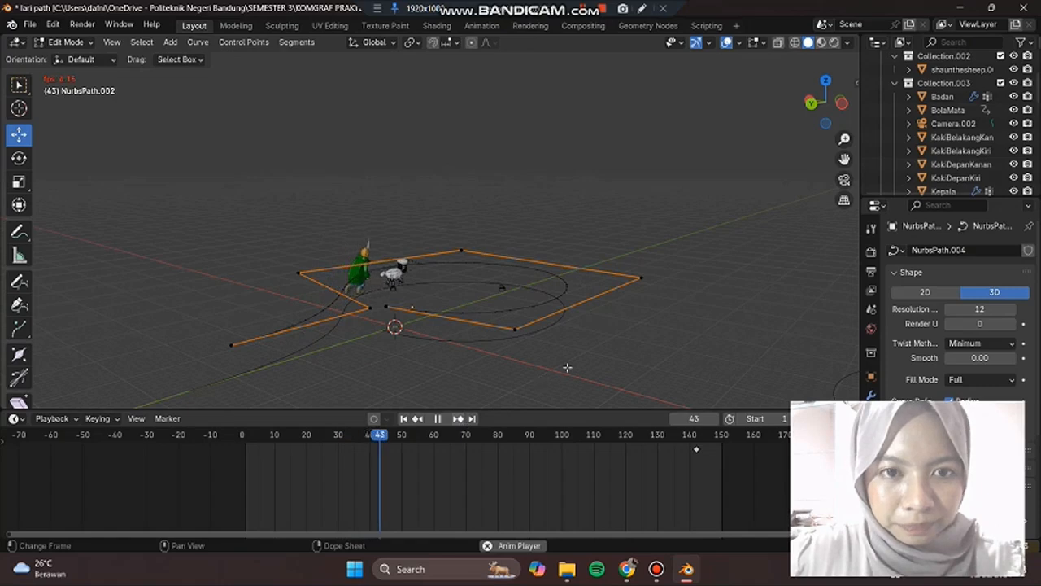
middle_click_drag(571, 353, 542, 367)
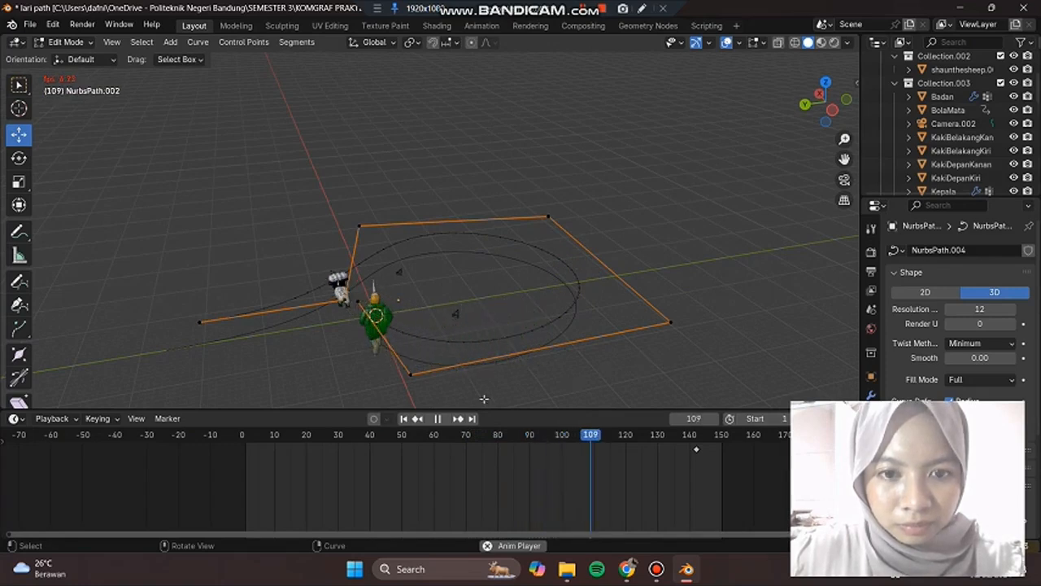
key("space")
Step: Examine the looped path's control points at frame 114 from above and from close beside the farmer
middle_click_drag(702, 291, 378, 123)
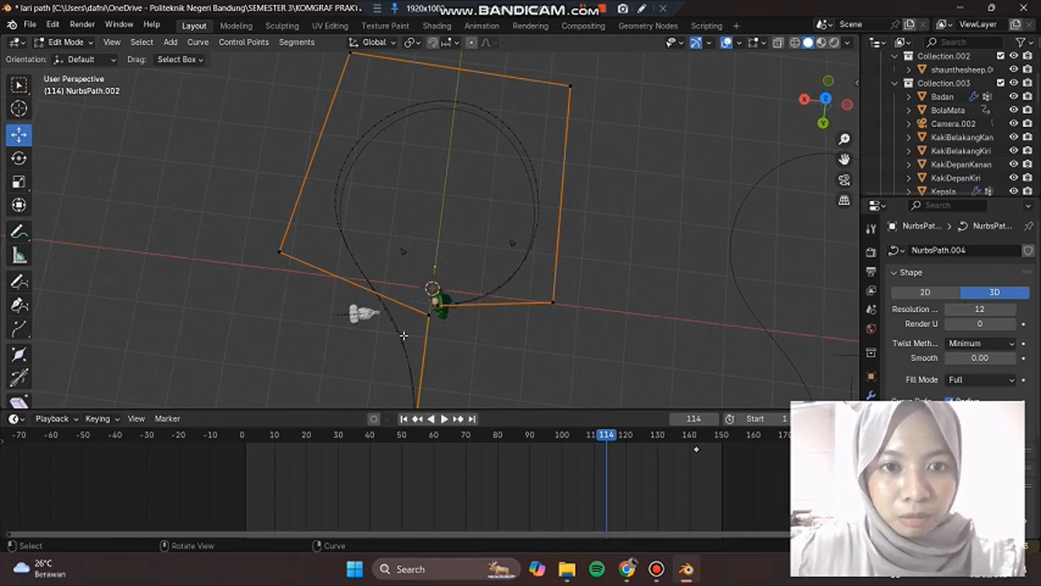
middle_click_drag(426, 239, 417, 263)
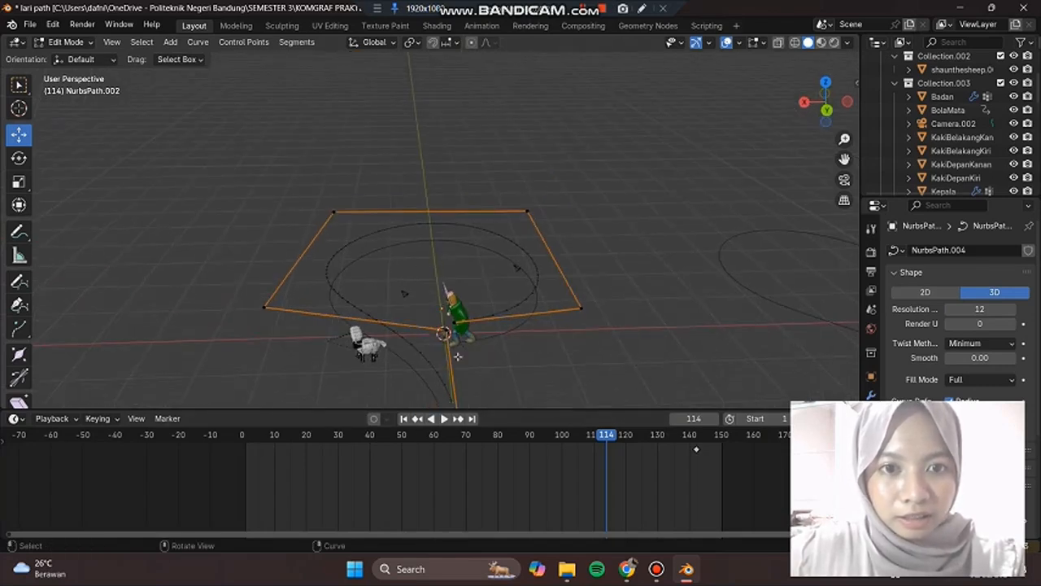
middle_click_drag(473, 232, 530, 296)
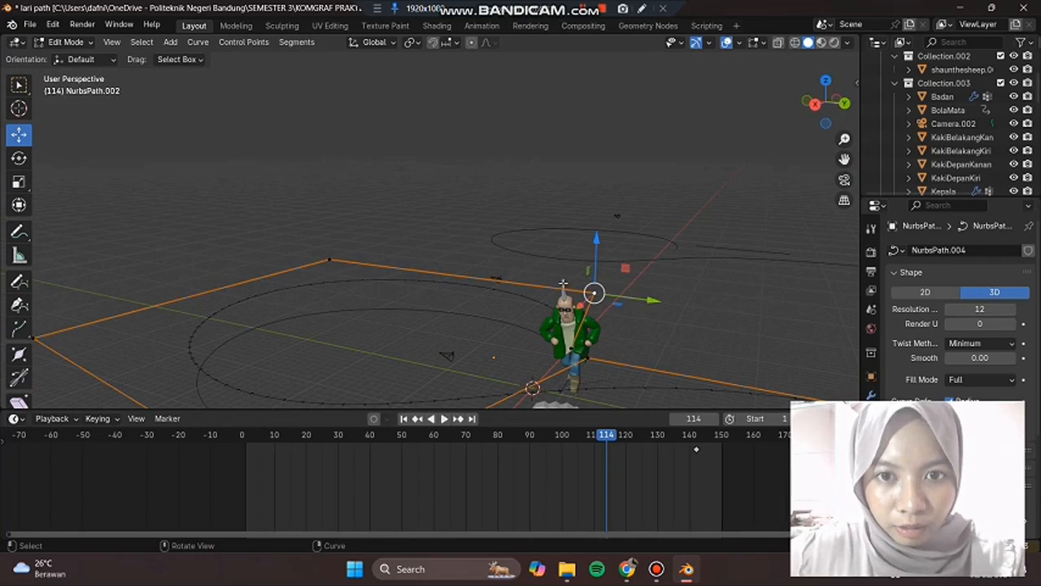
Step: Examine the looped path and its control points around the farmer and sheep, and return the path to Object Mode
middle_click_drag(606, 336, 354, 305)
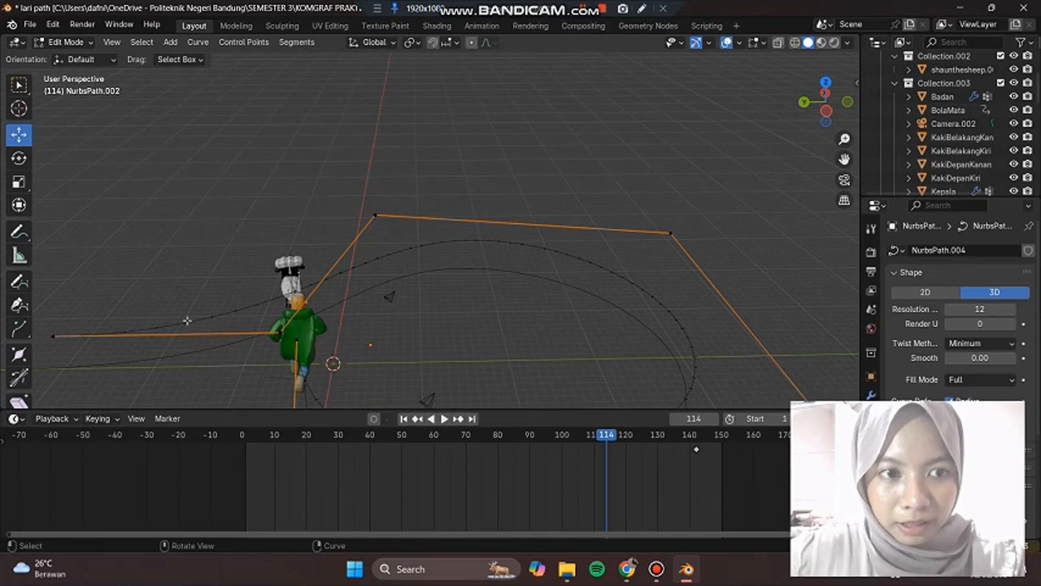
middle_click_drag(432, 302, 539, 309)
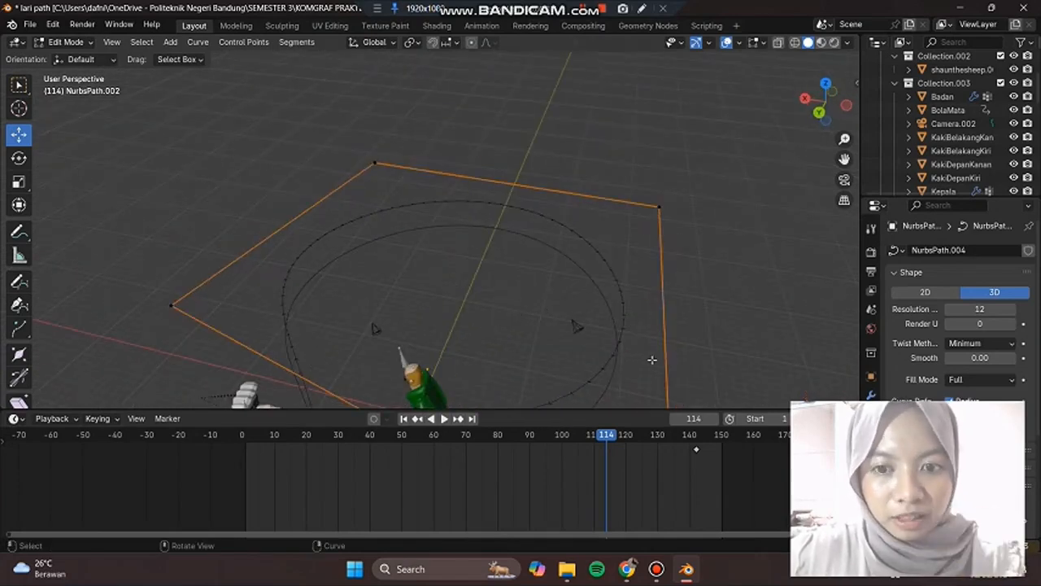
middle_click_drag(683, 307, 700, 154)
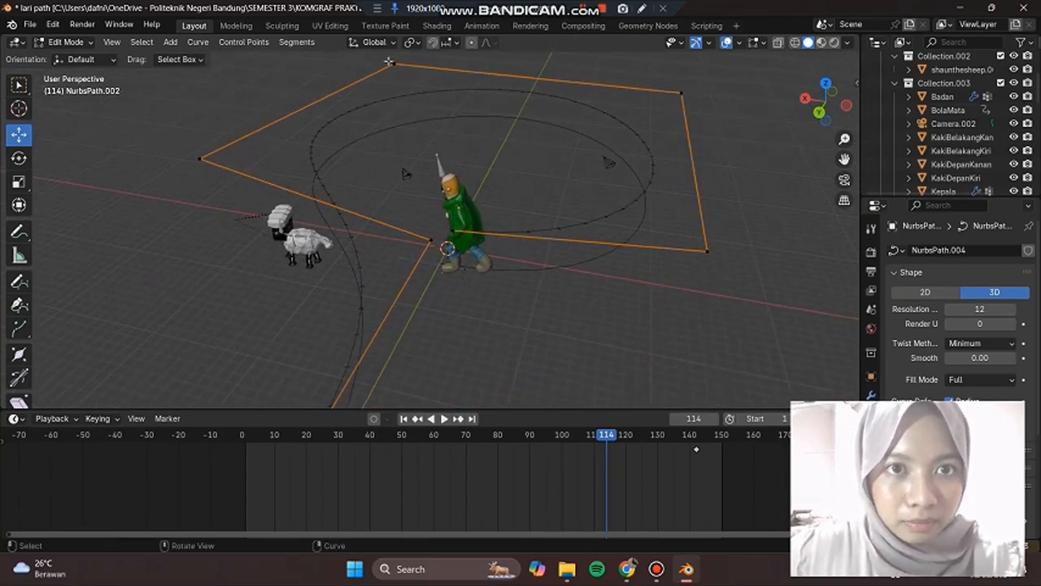
left_click(85, 43)
left_click(81, 58)
left_click(433, 94)
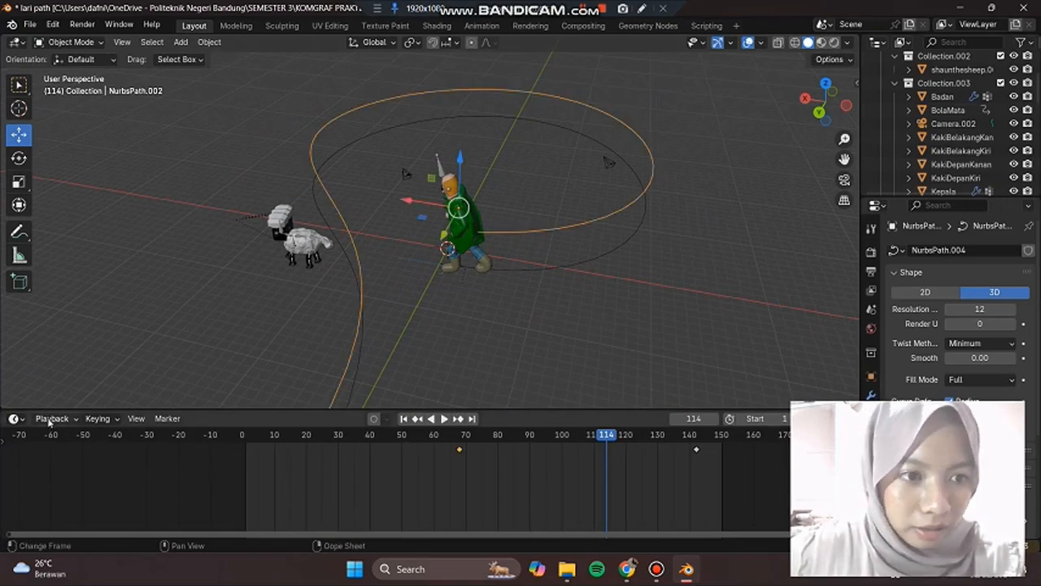
Step: Switch the timeline area to the Nonlinear Animation editor to show the armatures' action strips
left_click(15, 418)
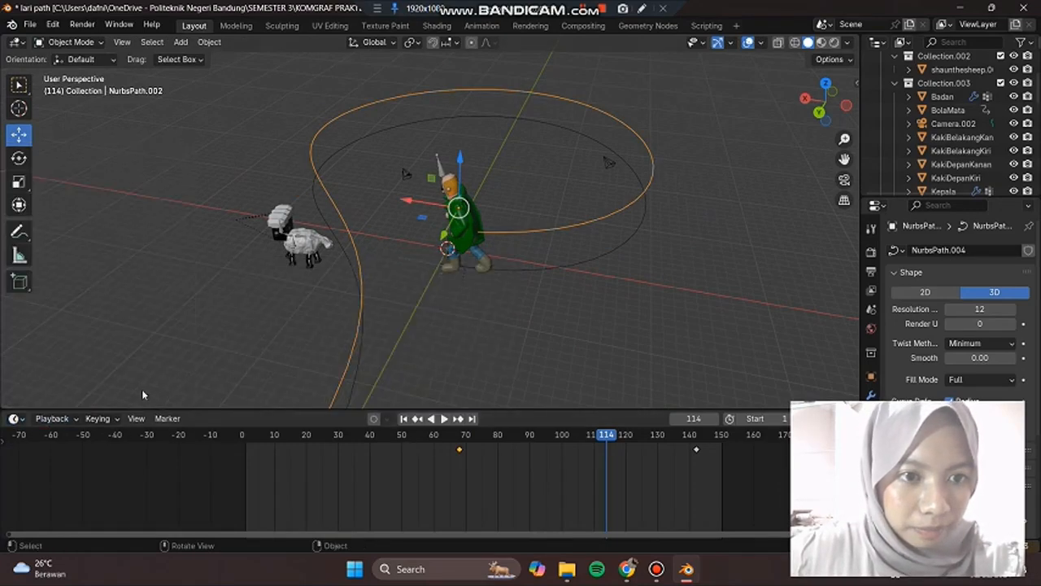
left_click(52, 418)
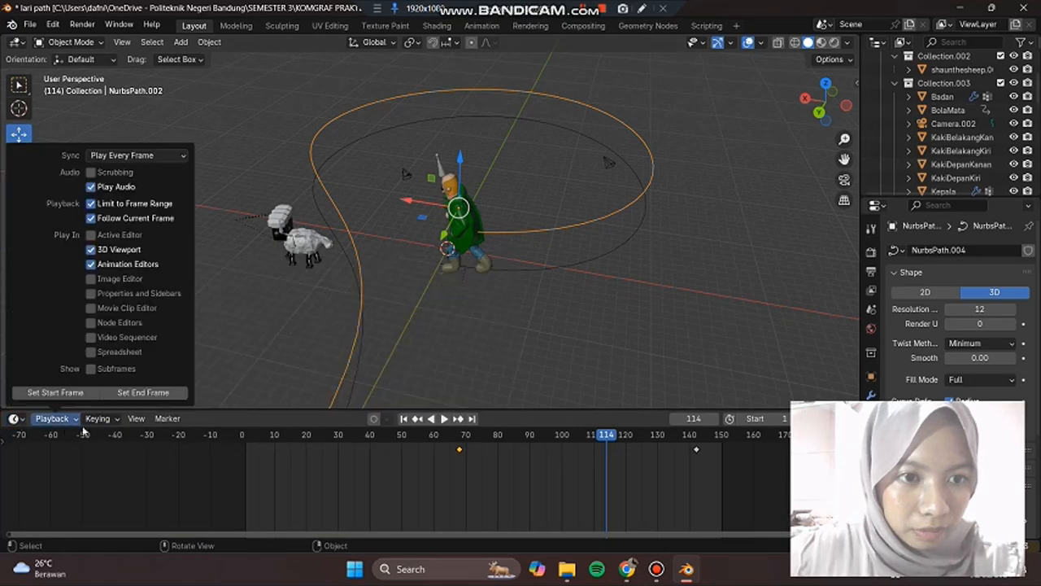
left_click(15, 420)
left_click(203, 348)
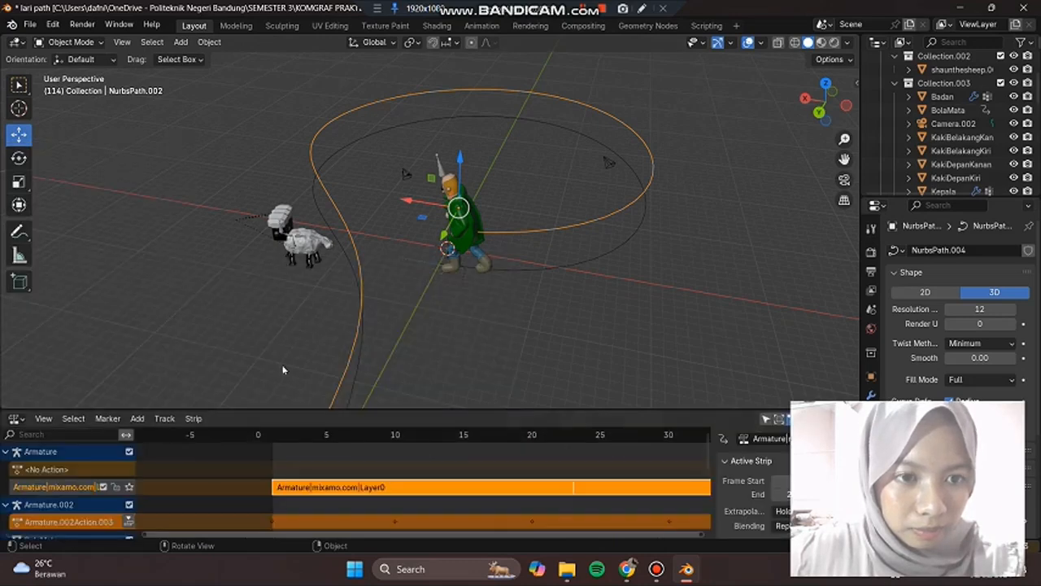
Step: Expand the Action Clip settings of the farmer's Armature|mixamo.com|Layer0 strip and look over its playback options
scroll(773, 479, "down", 4)
scroll(762, 487, "down", 1)
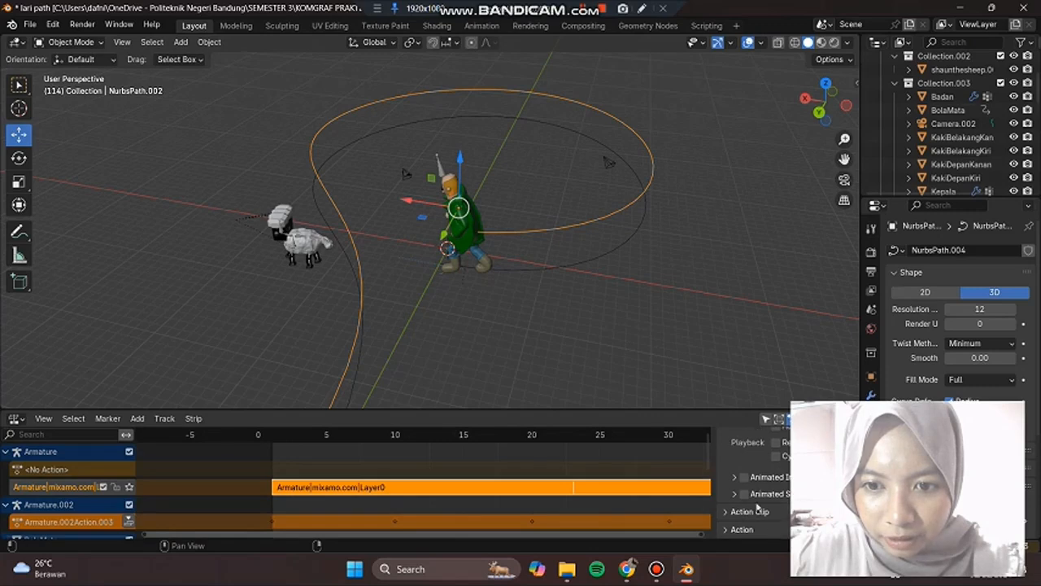
left_click(724, 513)
scroll(761, 490, "down", 4)
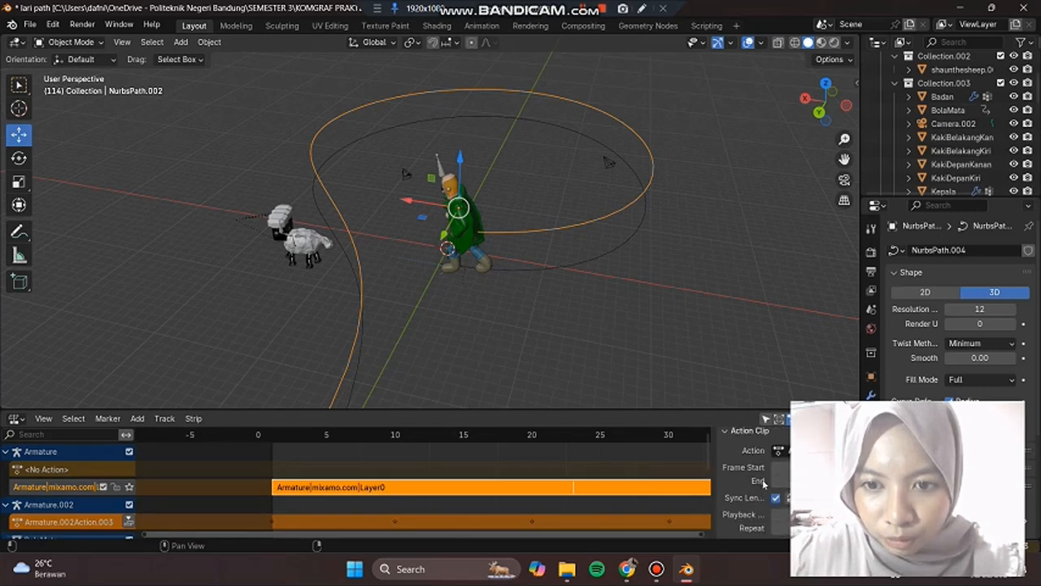
scroll(764, 488, "down", 1)
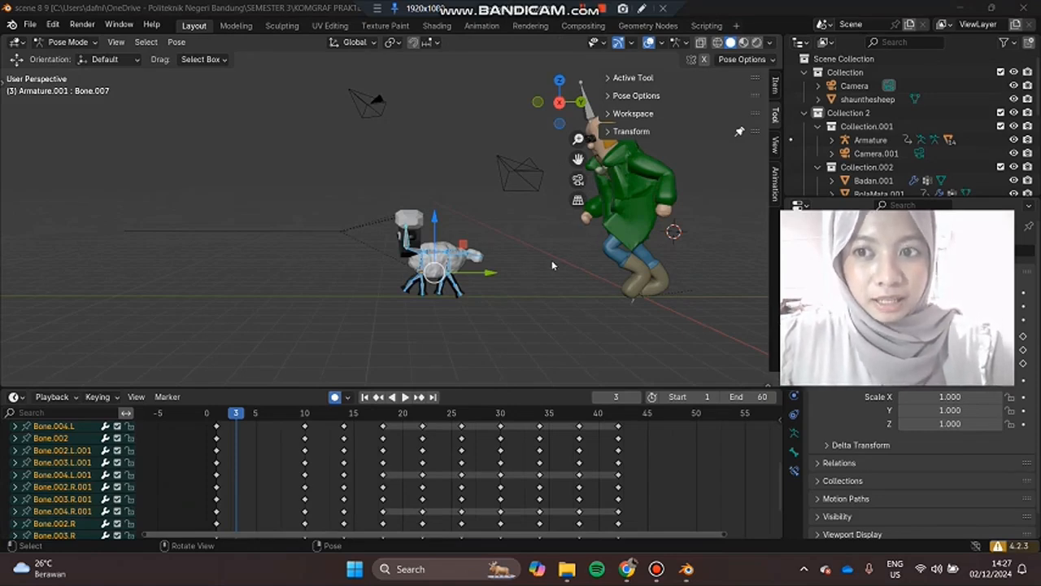
Step: Play the farmer and sheep jump animation in the scene 8 9 file from frame 0 to about frame 38
scroll(549, 276, "up", 1)
left_click(223, 417)
key("space")
key("Escape")
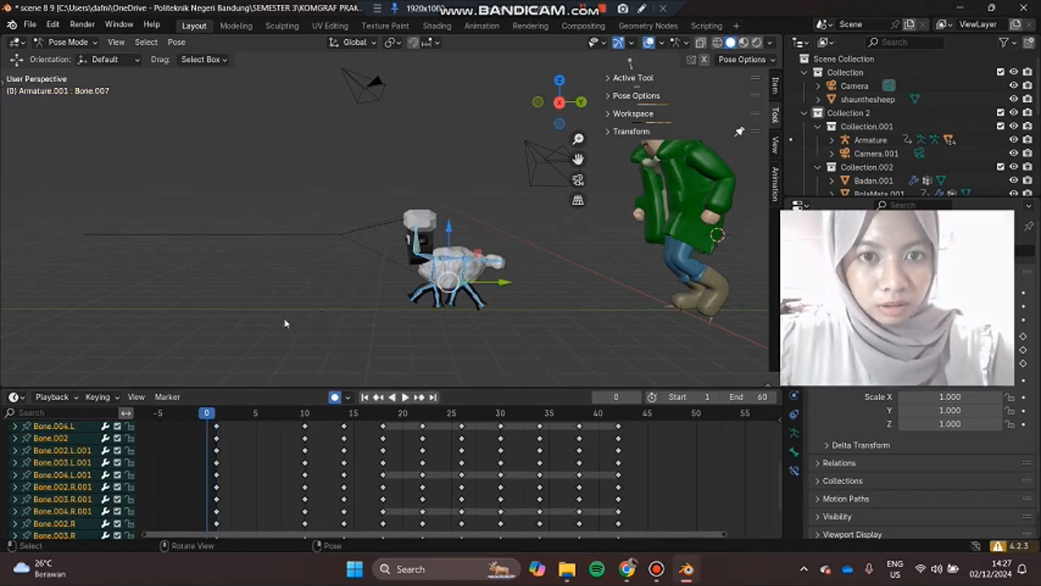
left_click(406, 397)
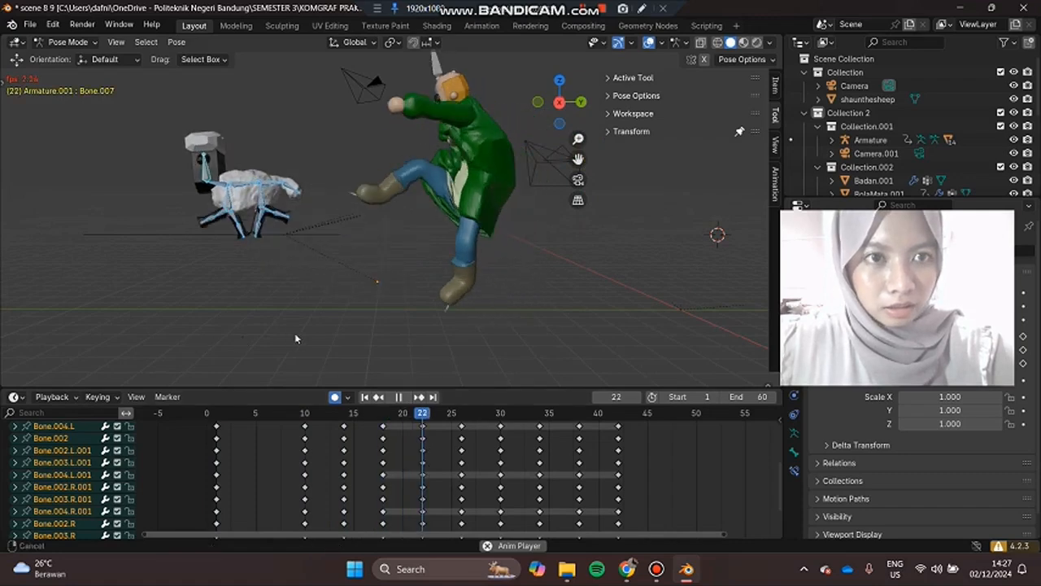
middle_click_drag(294, 333, 294, 333, "shift")
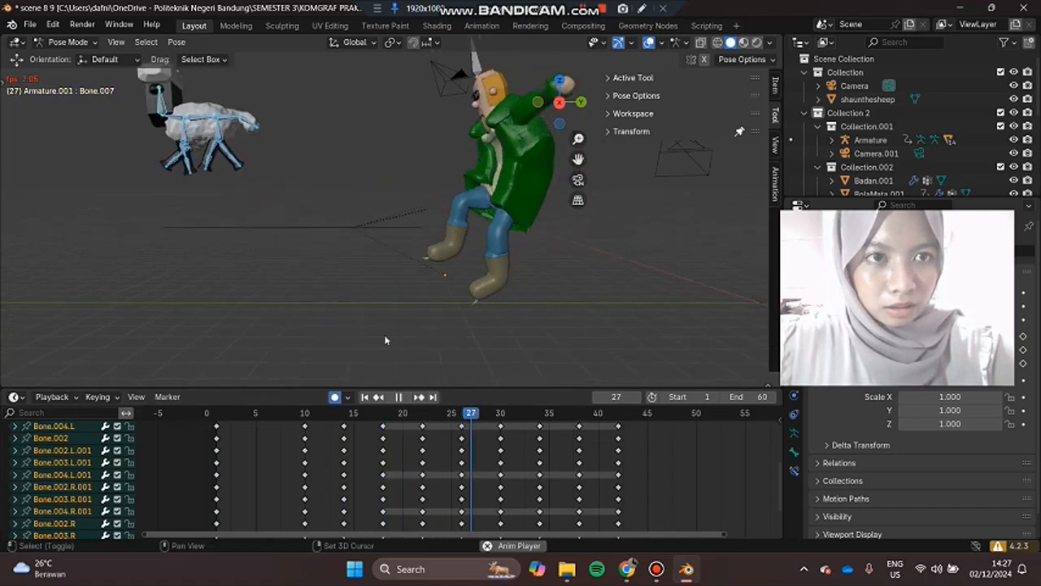
middle_click_drag(391, 335, 541, 339, "shift")
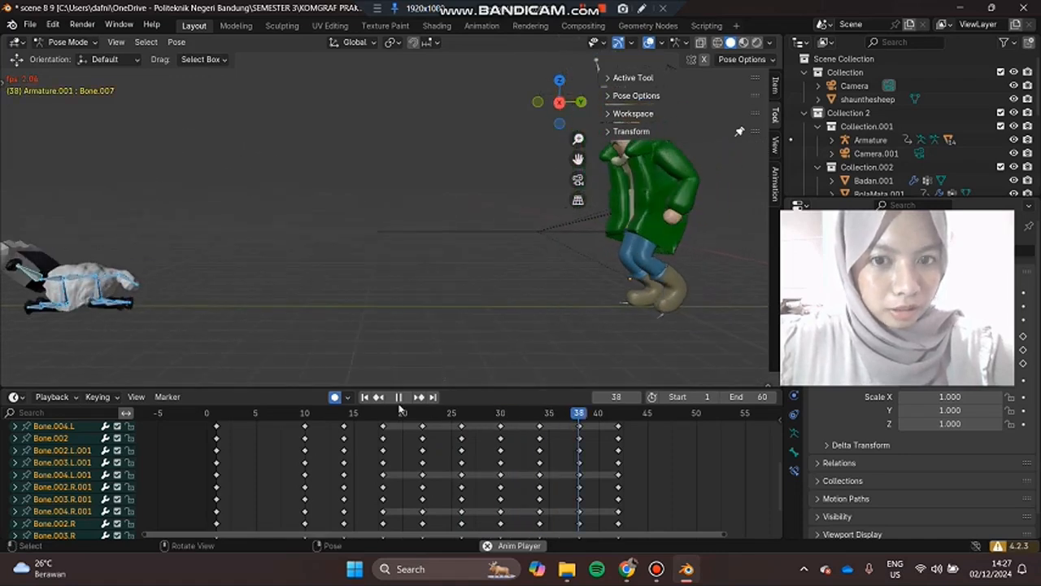
key("space")
Step: Scrub the sheep's jump to frame 26 and look over the pose commands for its selected bones
left_click_drag(619, 416, 411, 440)
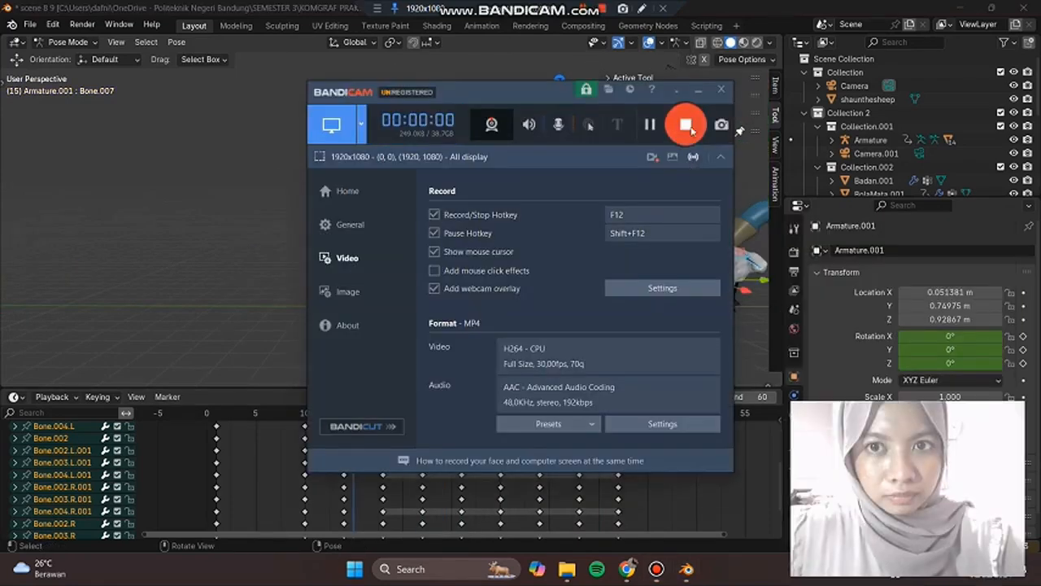
left_click(699, 94)
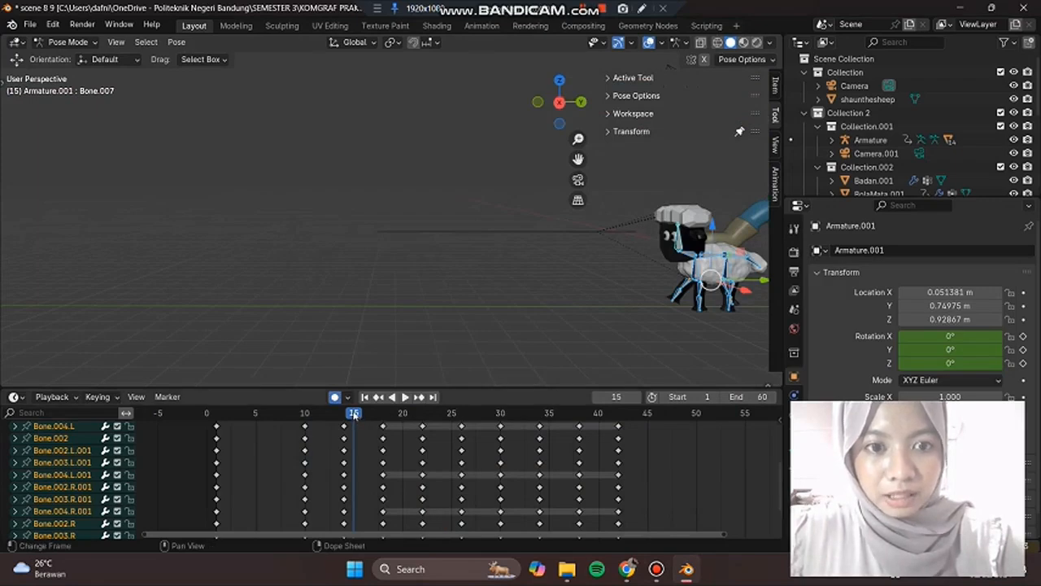
key("space")
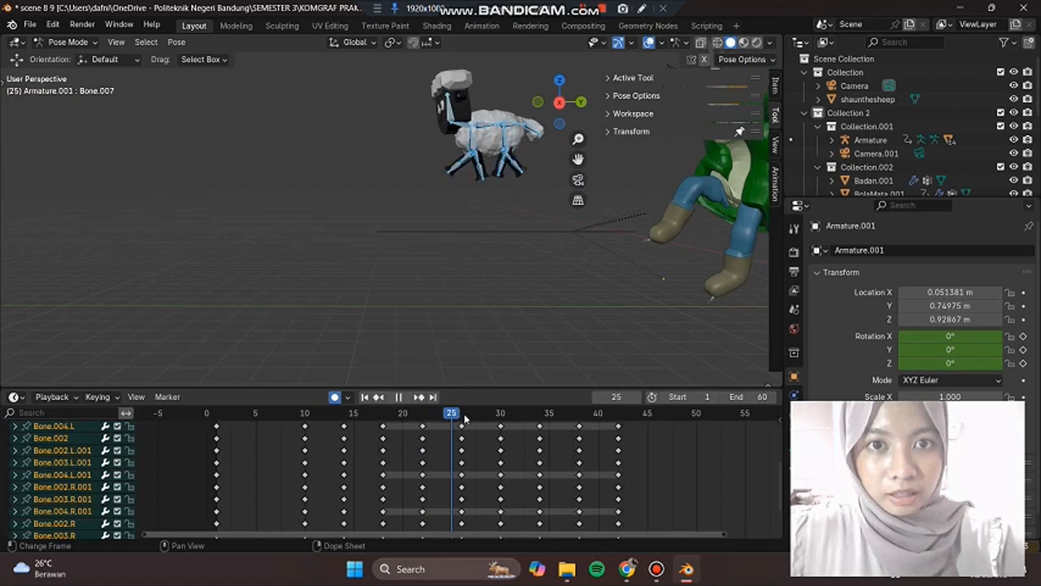
left_click_drag(469, 420, 460, 423)
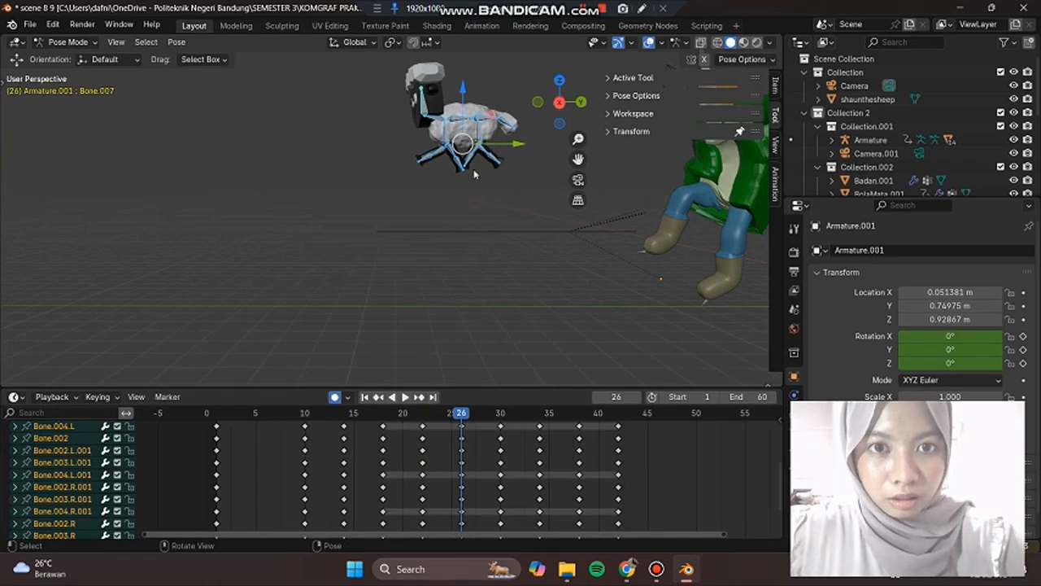
right_click(474, 147)
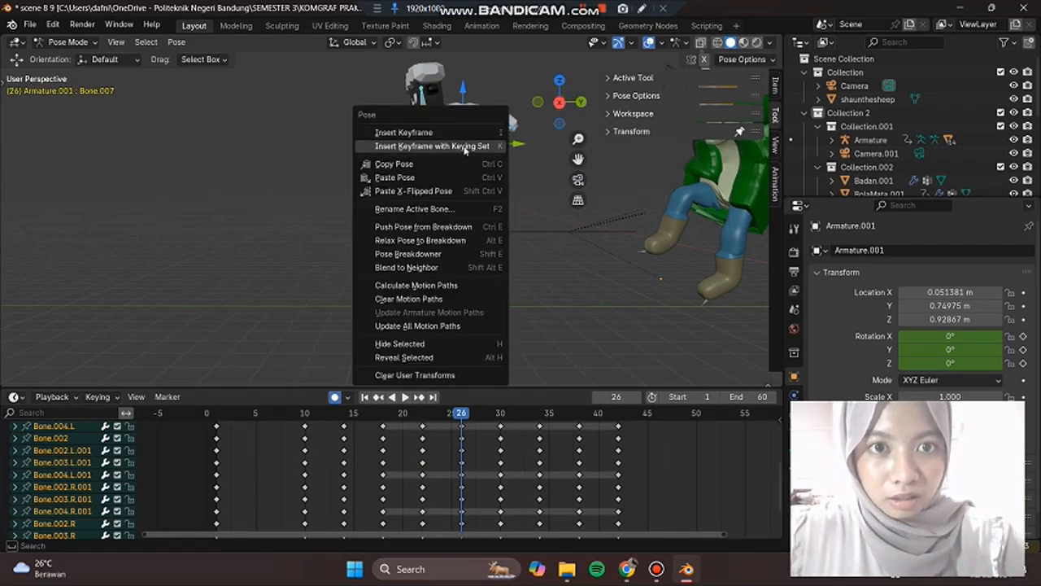
left_click(472, 190)
Step: Move the sheep's selected bones slightly upward at frame 31 with automatic keying on
key("space")
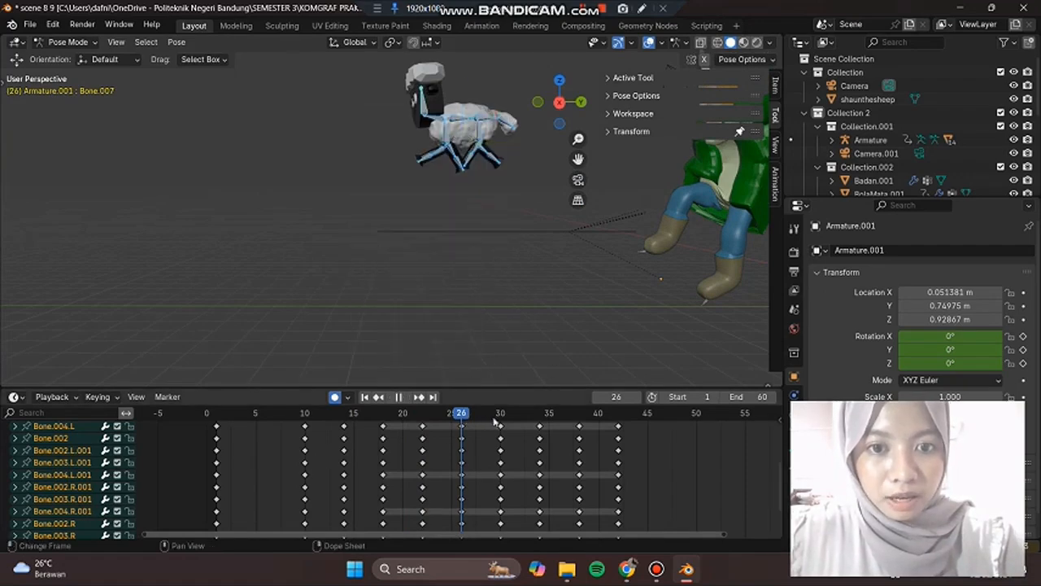
key("space")
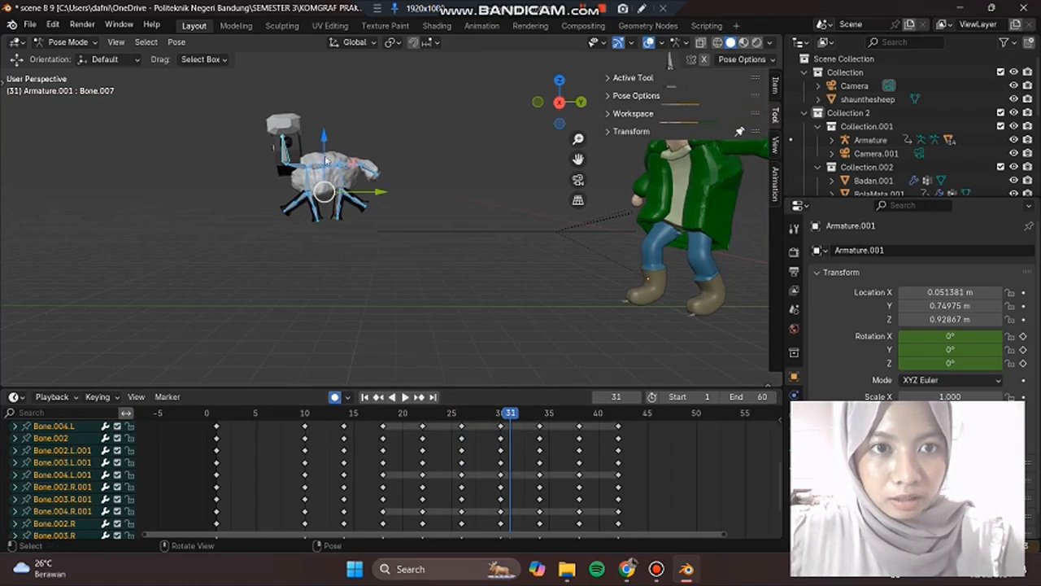
left_click_drag(324, 138, 330, 158)
right_click(343, 177)
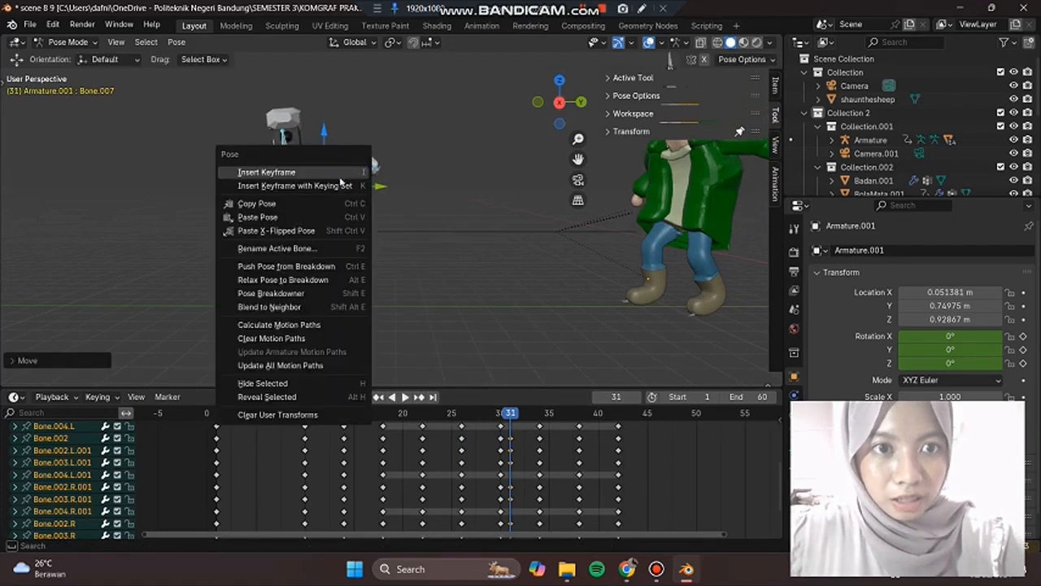
left_click(257, 216)
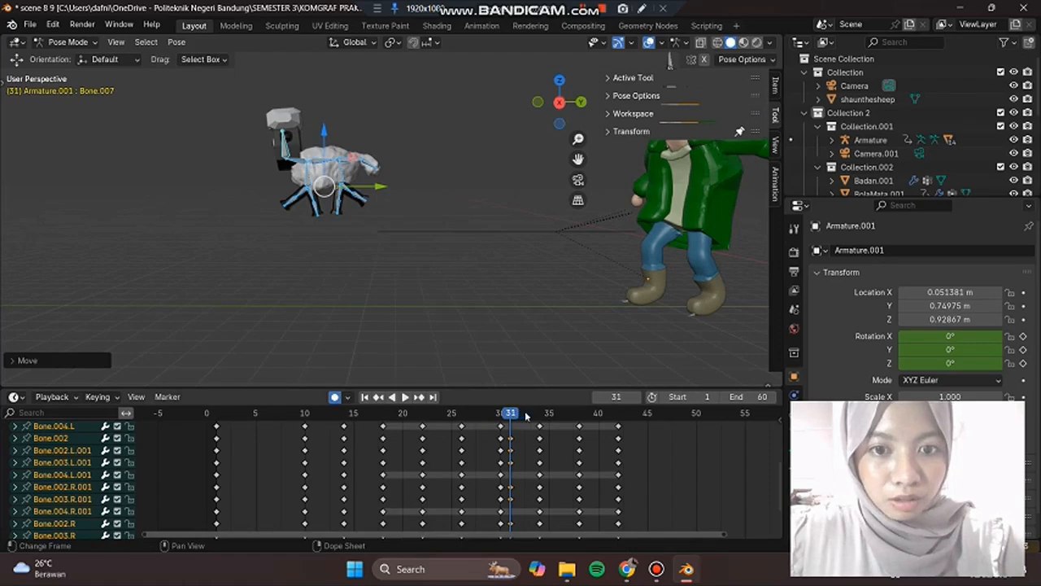
Step: Review the sheep's jump between frames 28 and 33 and stop at frame 31
key("space")
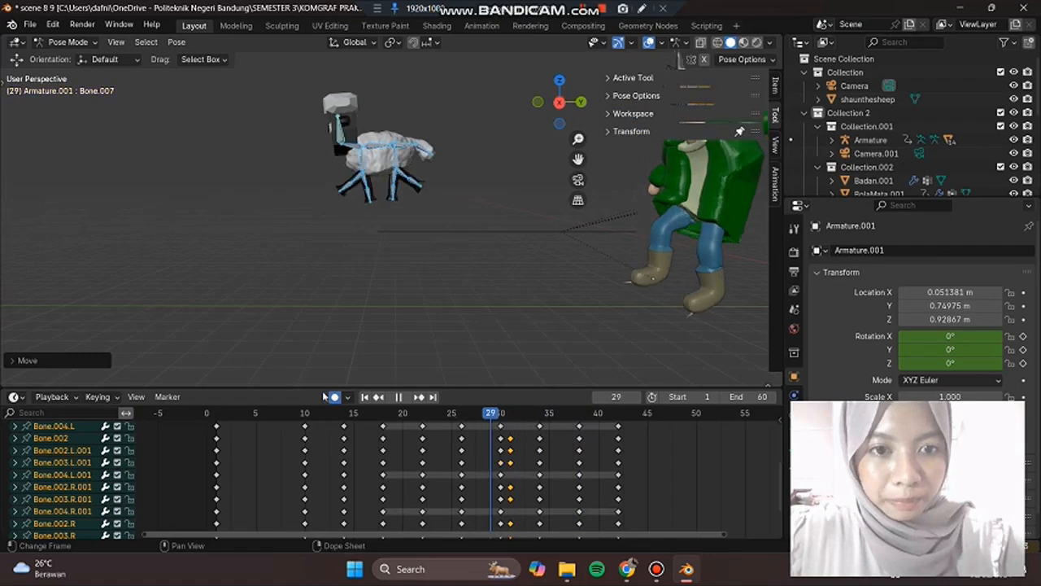
key("space")
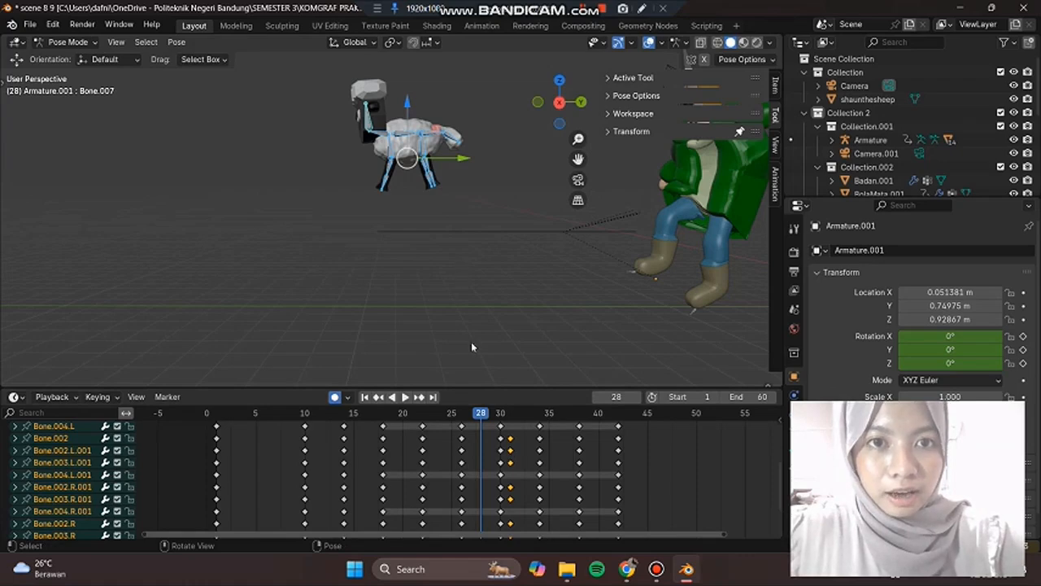
key("space")
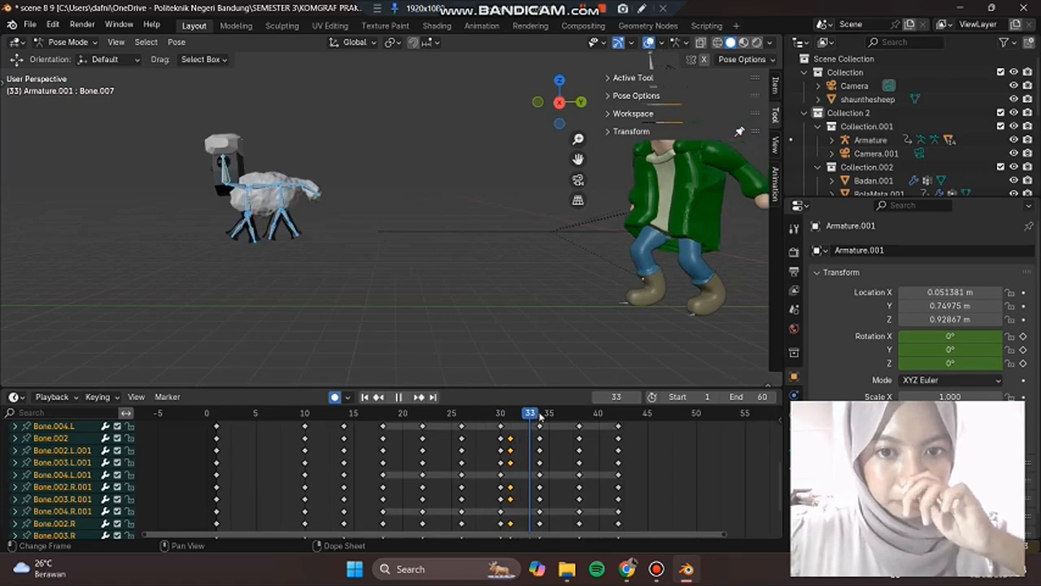
left_click(510, 424)
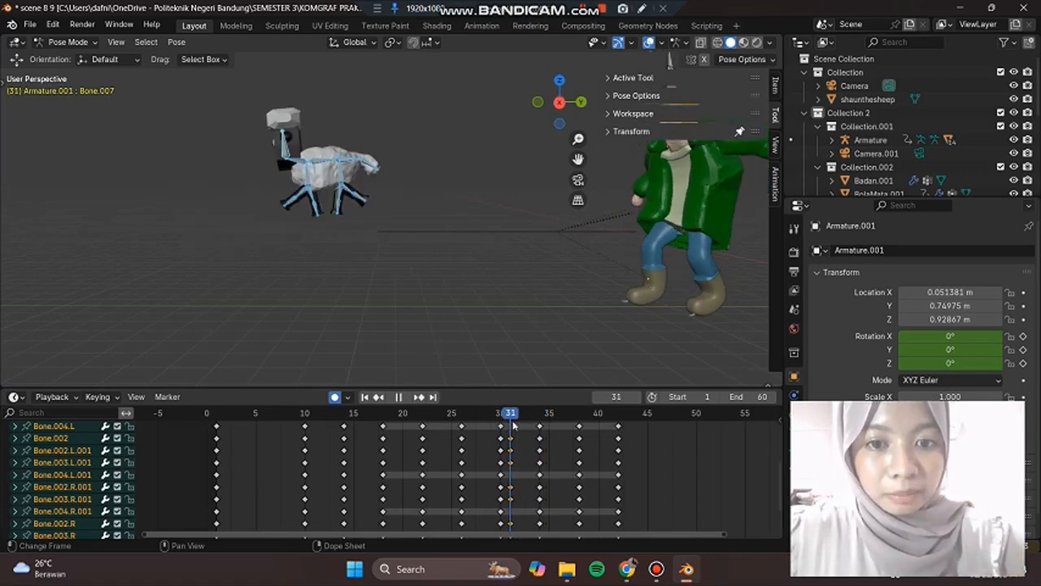
key("space")
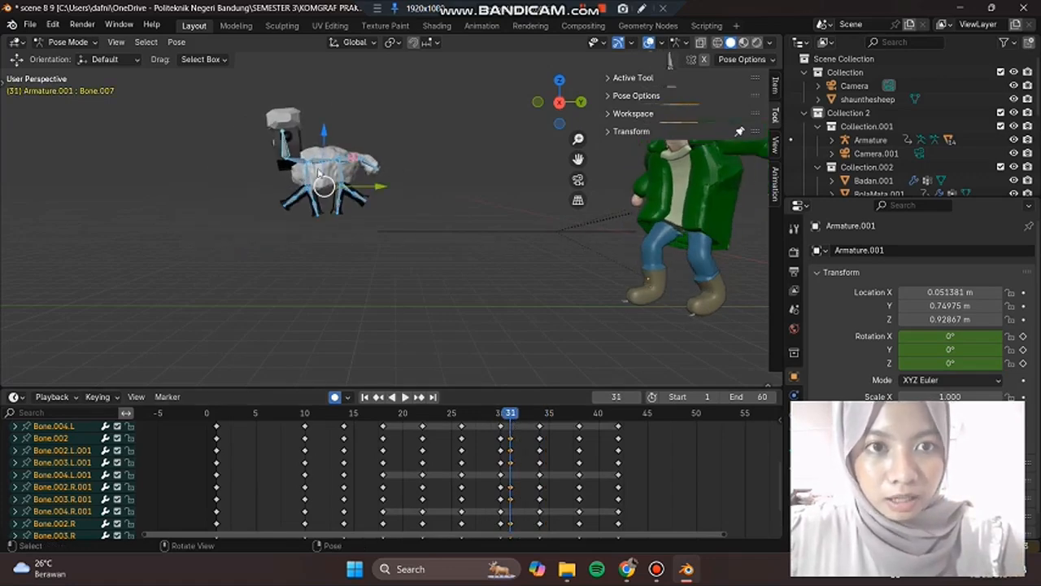
Step: Insert a Location, Rotation, Scale & Custom Properties keyframe for the sheep's selected bones at frame 31
right_click(301, 166)
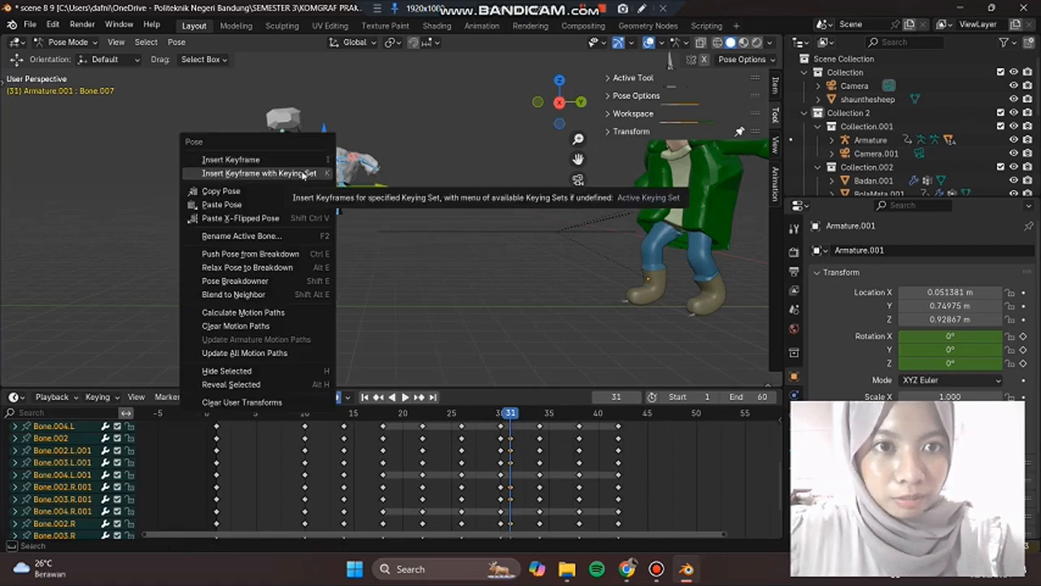
left_click(303, 173)
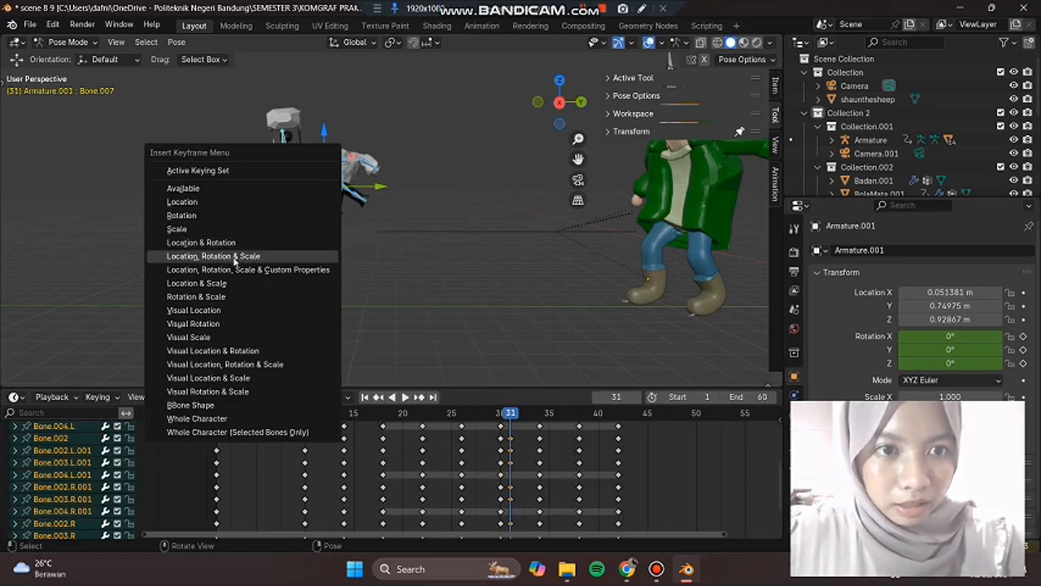
left_click(303, 270)
key("alt+a")
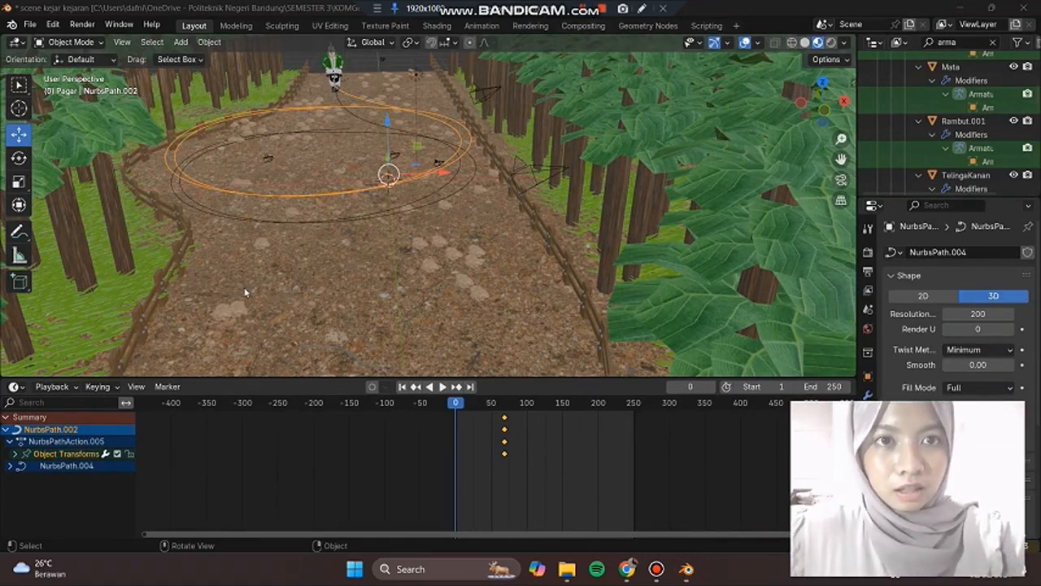
Step: View the forest path from above and briefly play the chase animation from frame 0, then stop playback
left_click(34, 26)
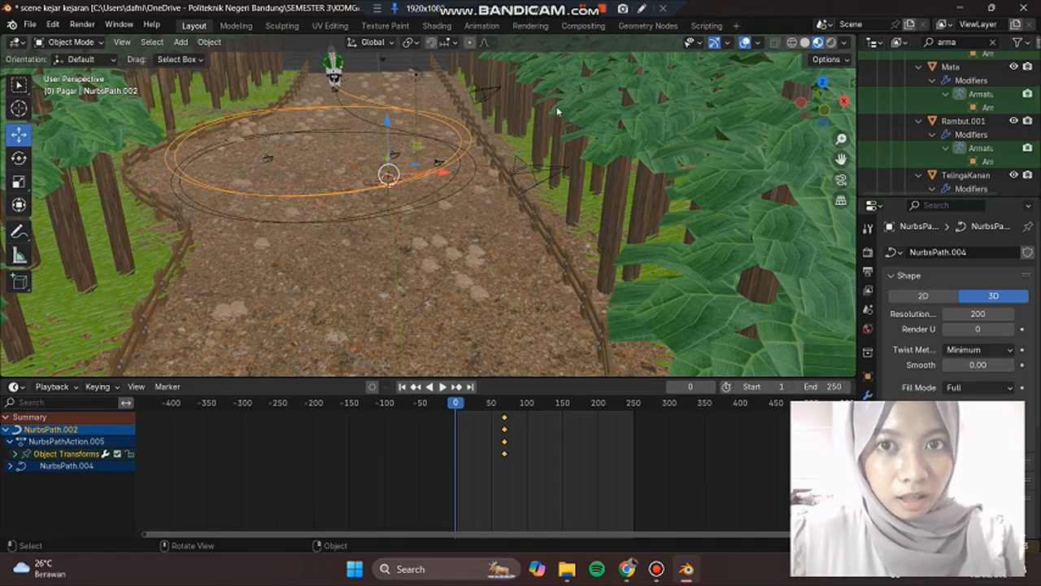
middle_click_drag(512, 118, 498, 116)
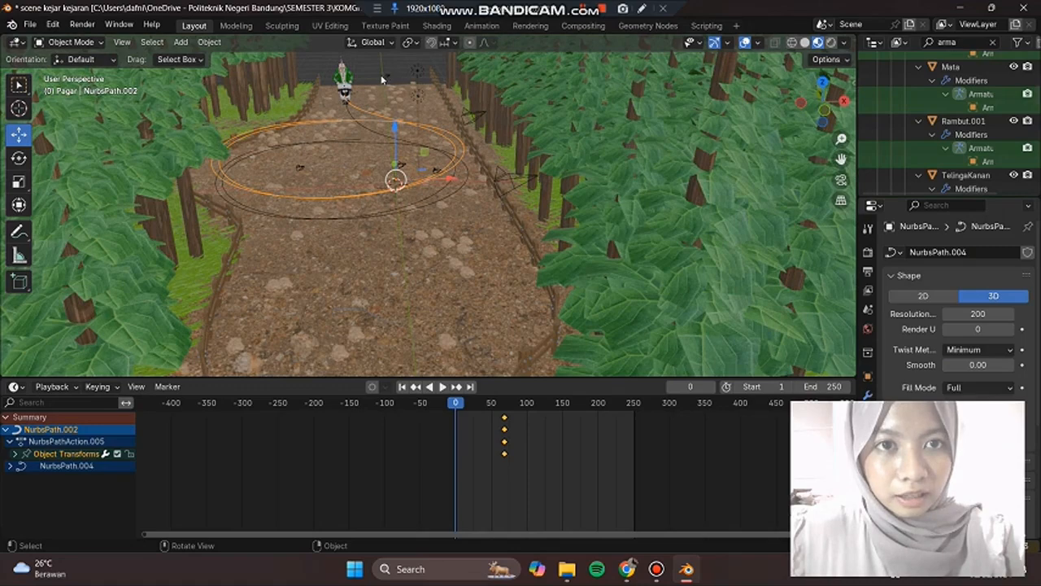
middle_click_drag(382, 79, 372, 79)
middle_click_drag(428, 118, 438, 119)
middle_click_drag(460, 74, 478, 154)
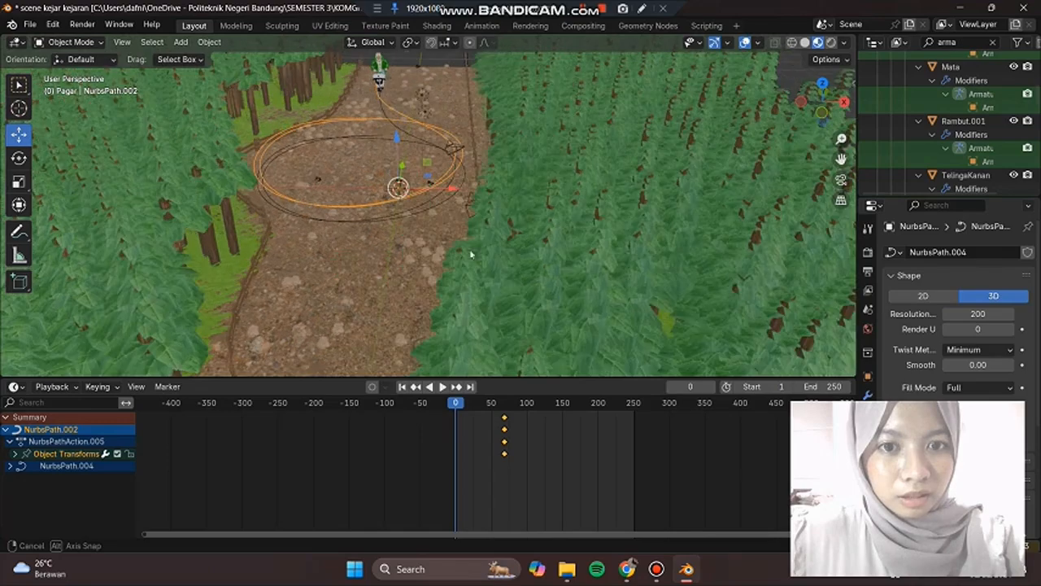
middle_click_drag(437, 388, 444, 392)
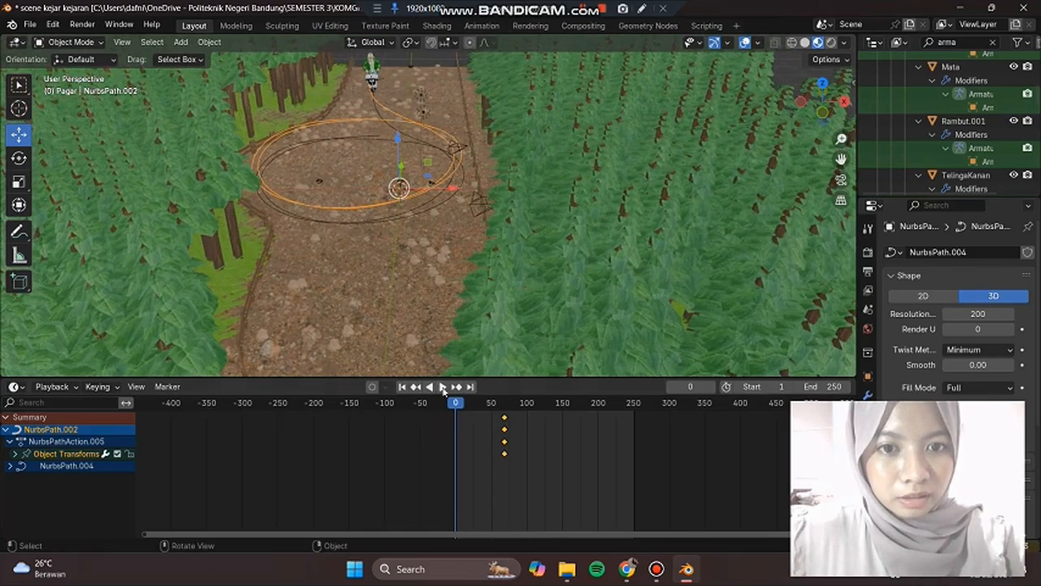
left_click(443, 388)
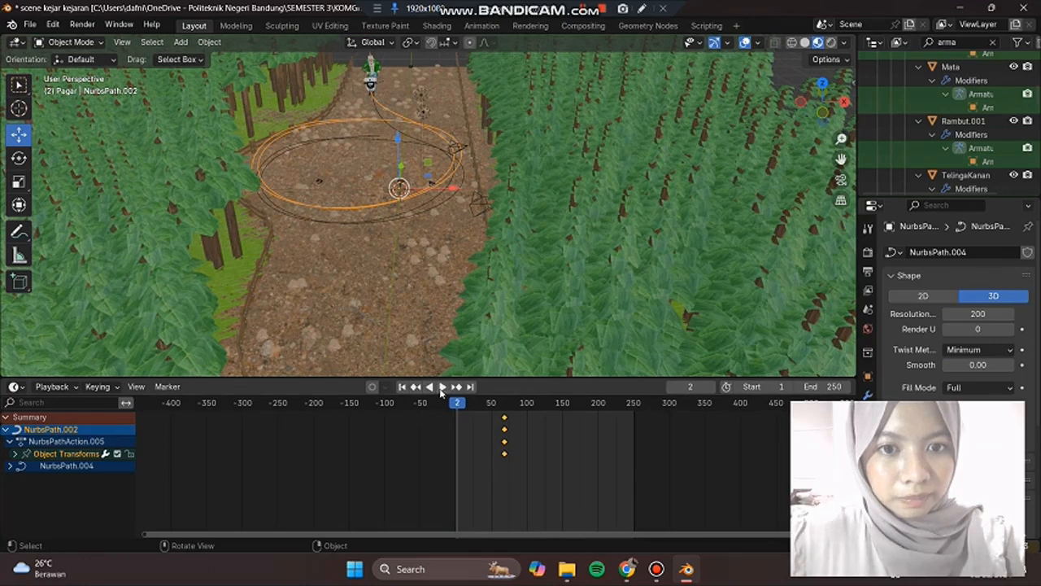
key("space")
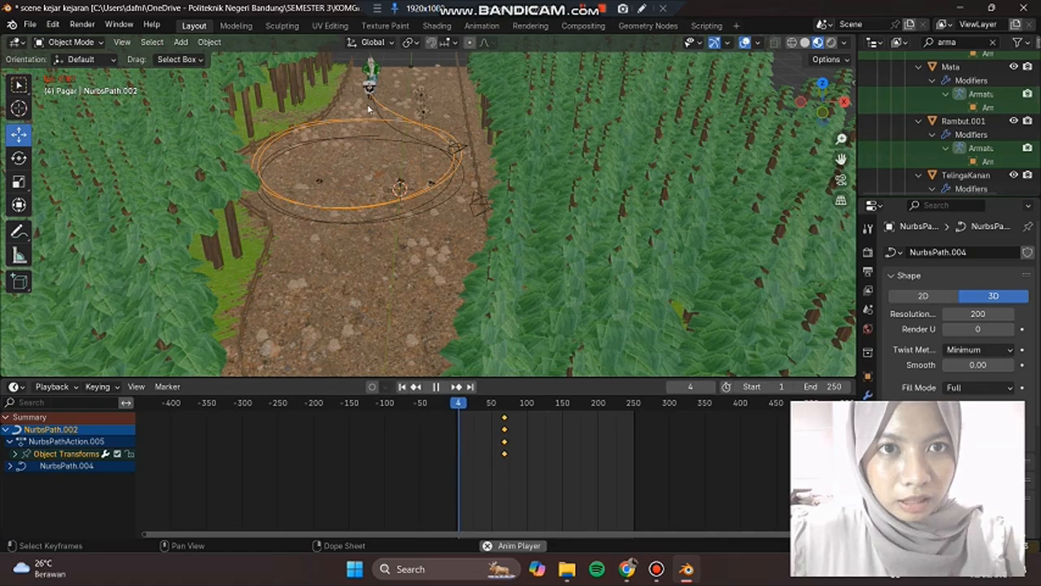
left_click(436, 386)
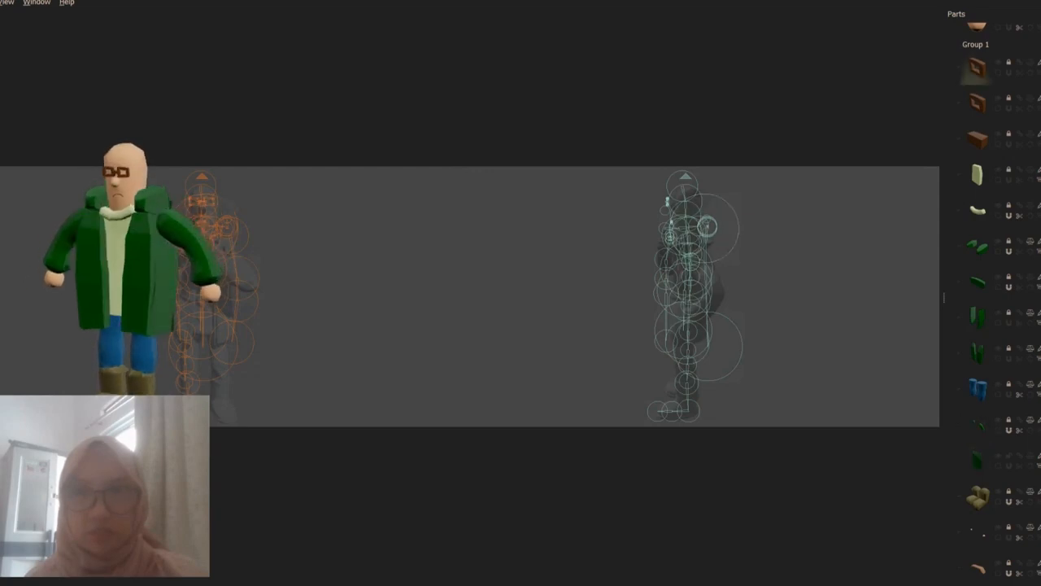
Step: Look through the farmer model's parts list from the head pieces to the boots
scroll(998, 300, "up", 2)
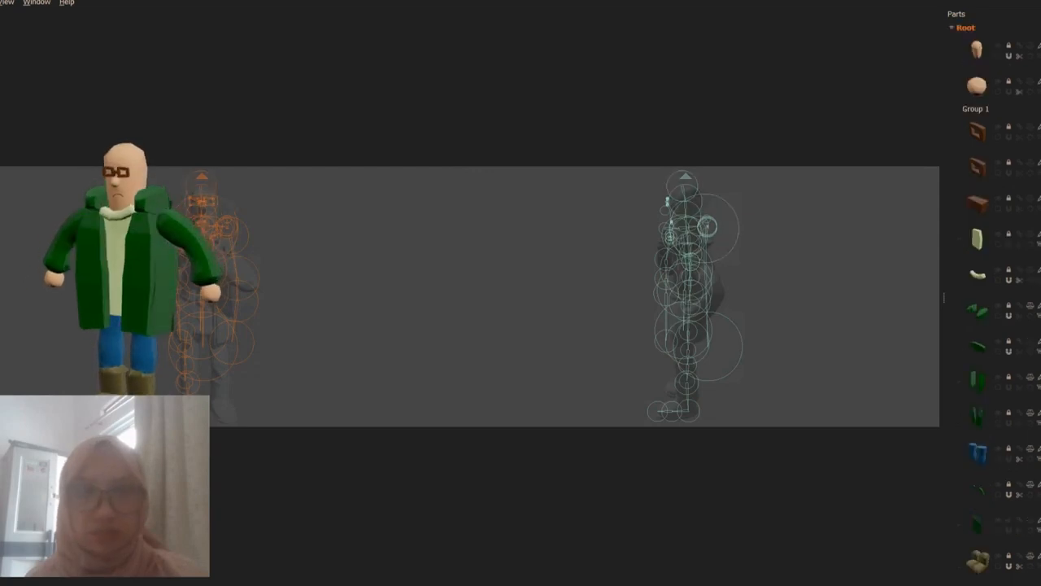
scroll(999, 300, "down", 2)
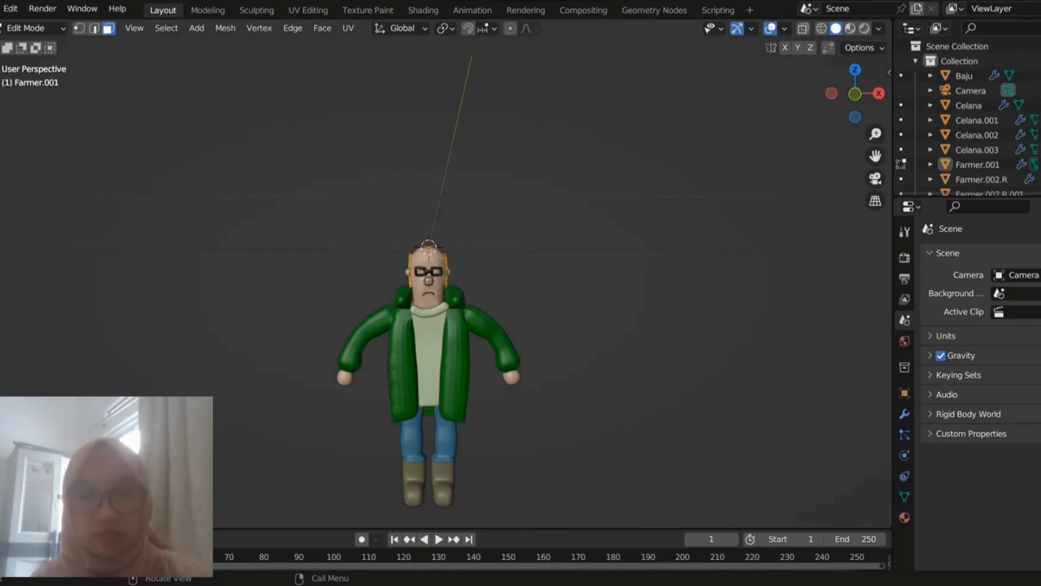
Step: Inspect the farmer model up close and switch it from Edit Mode to Object Mode
scroll(428, 366, "up", 3)
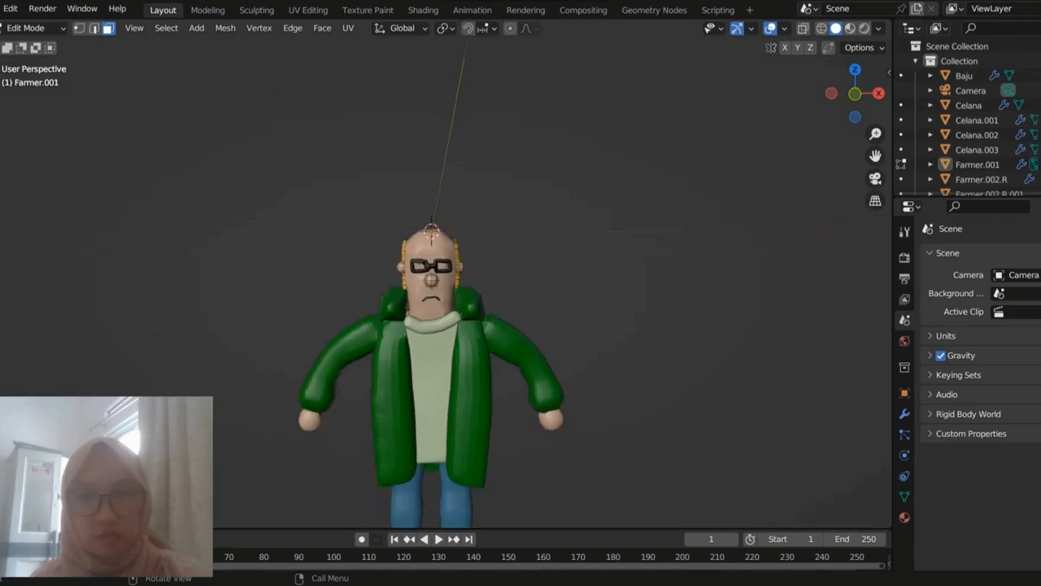
scroll(428, 366, "down", 3)
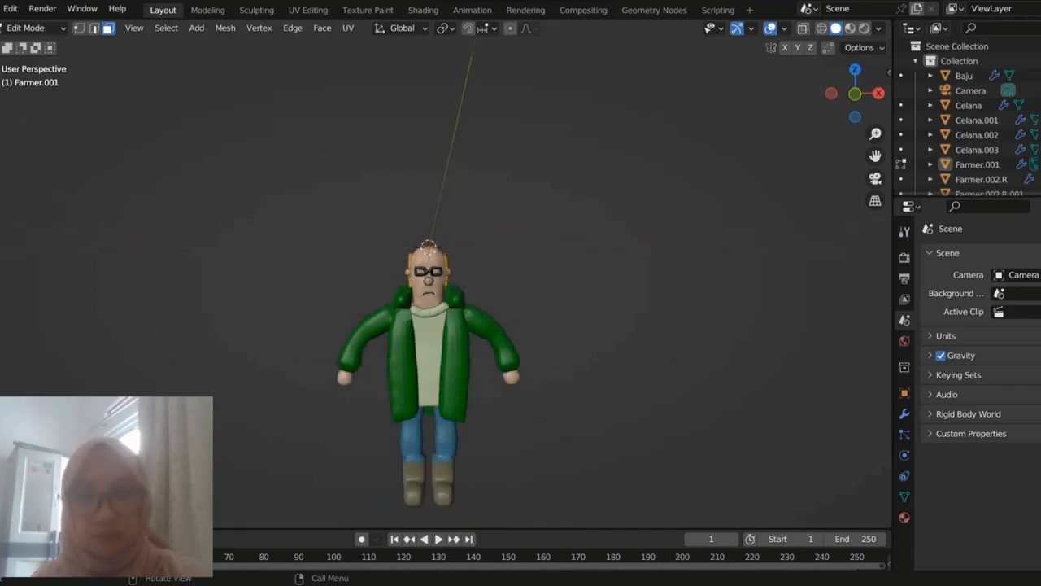
scroll(446, 281, "up", 4)
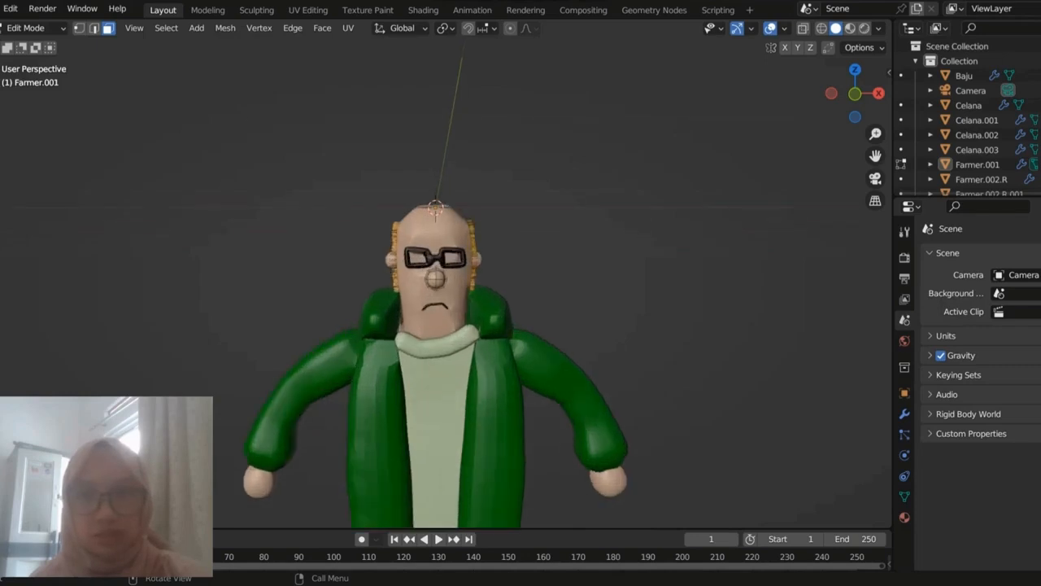
scroll(440, 325, "up", 2)
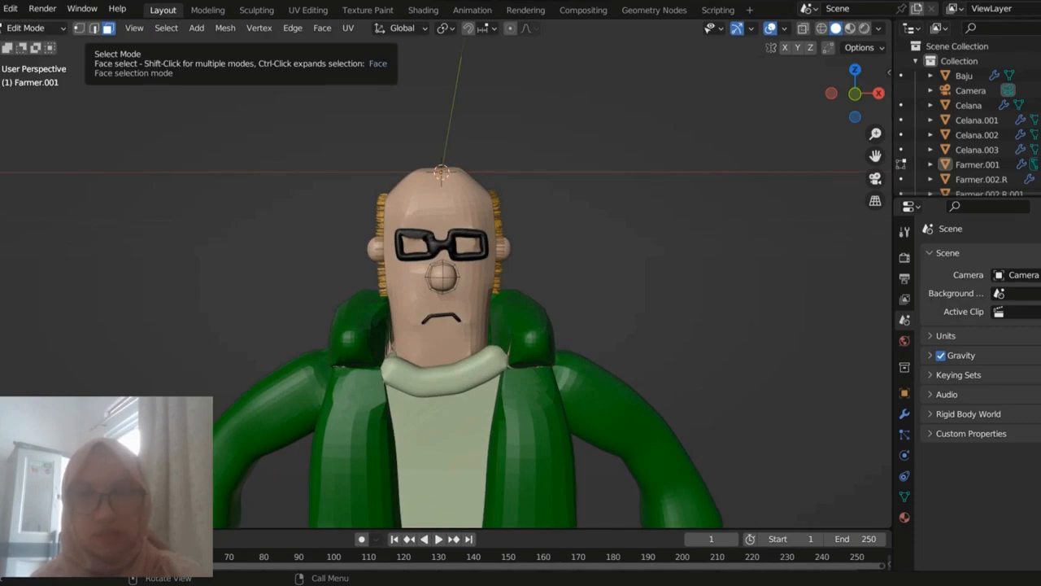
left_click(32, 27)
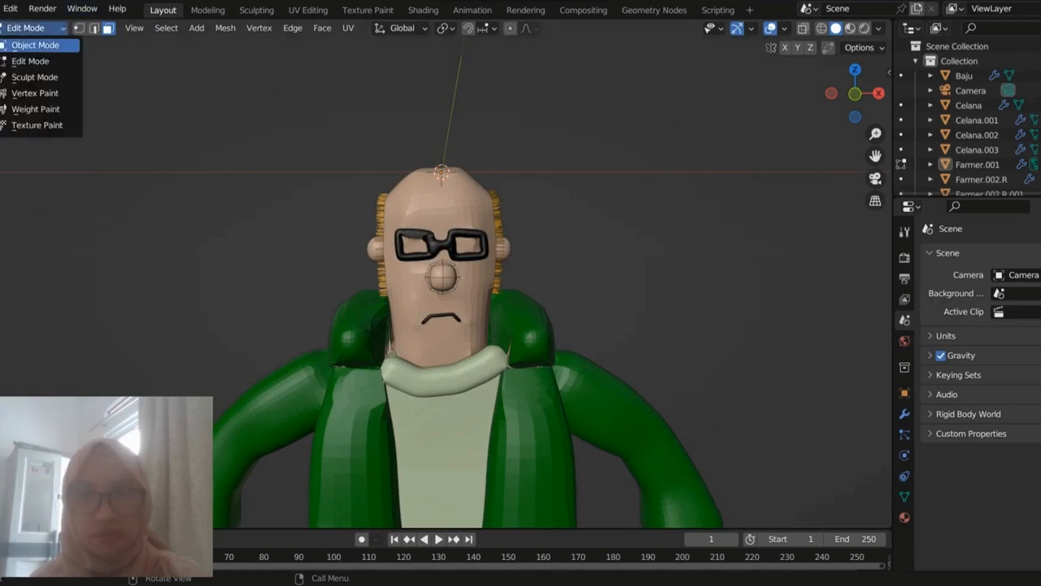
left_click(35, 44)
Step: Select the farmer's head, jacket, shirt and trousers in turn to examine the separate clothing and body objects
left_click(440, 209)
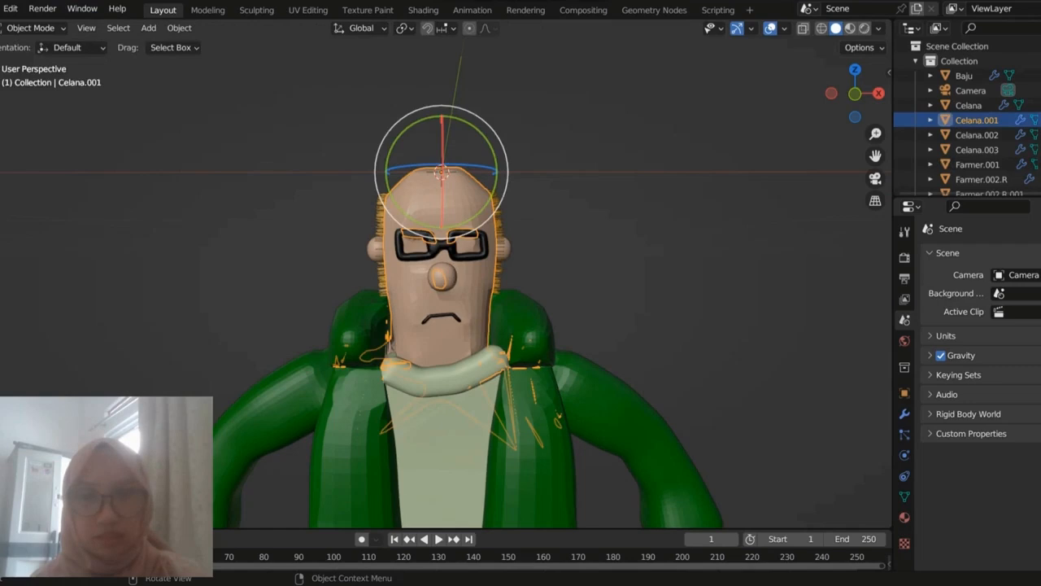
left_click(357, 407)
left_click(440, 431)
scroll(439, 431, "down", 2)
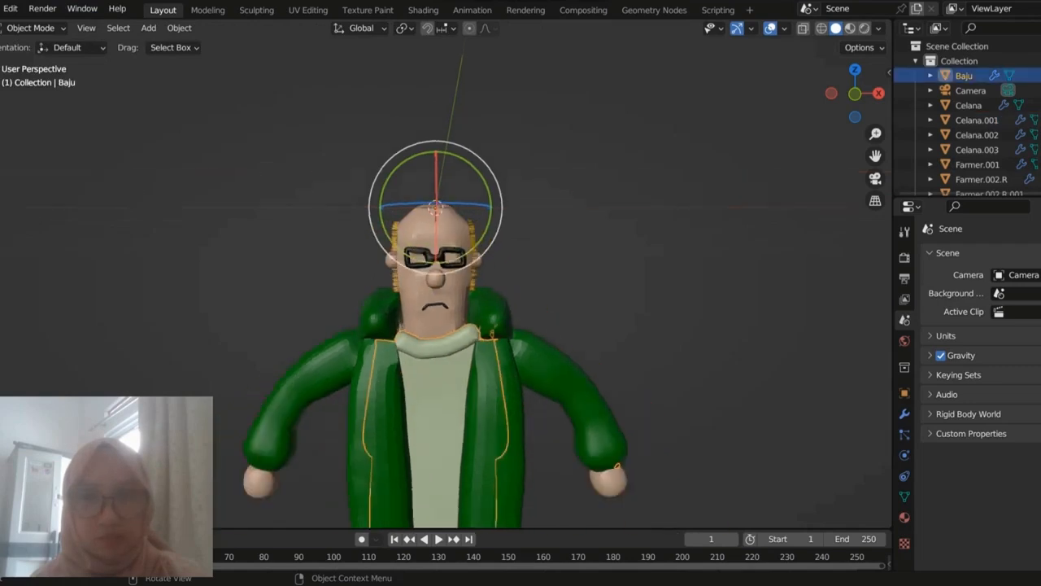
scroll(435, 293, "down", 2)
left_click(414, 469)
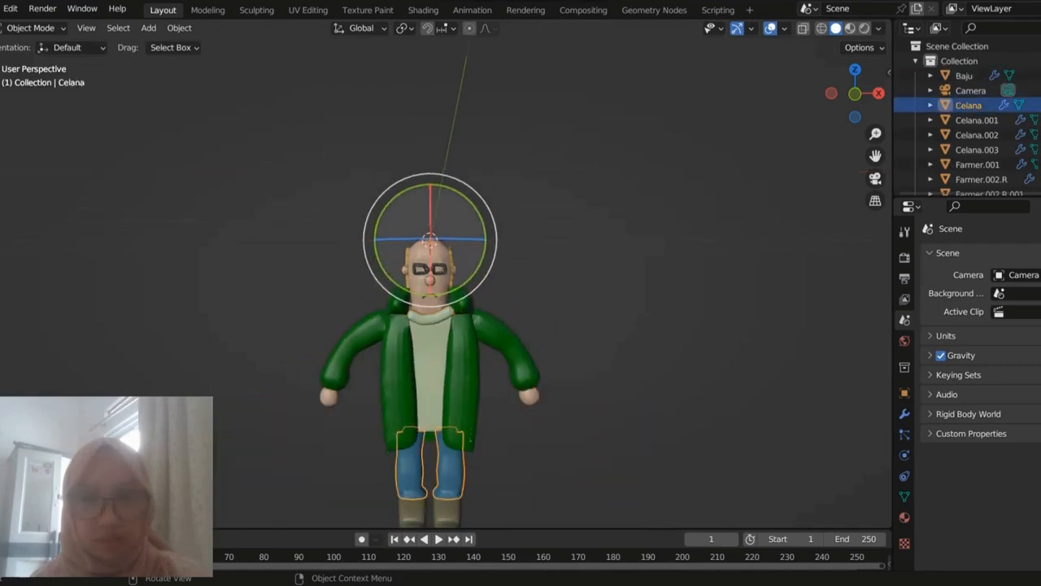
Step: Select the farmer's shoes to examine them, then clear the selection and inspect the whole character from a slight angle
left_click(407, 258)
mouse_move(367, 268)
middle_mouse_down()
mouse_move(496, 265)
mouse_move(366, 251)
middle_mouse_up()
scroll(423, 251, "down", 4)
left_click(415, 420)
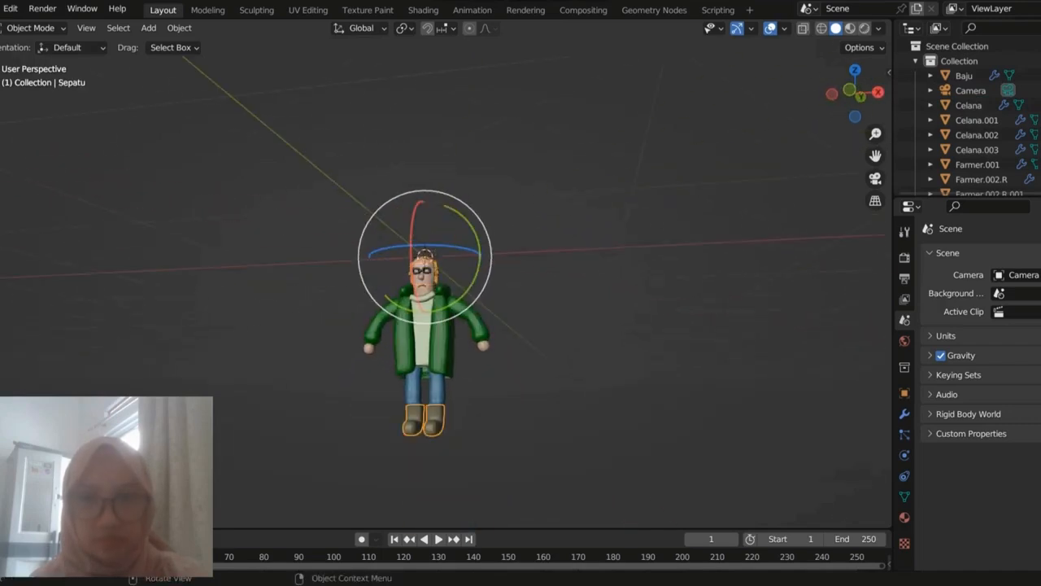
left_click(520, 244)
scroll(426, 325, "up", 2)
scroll(425, 326, "down", 1)
scroll(425, 326, "up", 3)
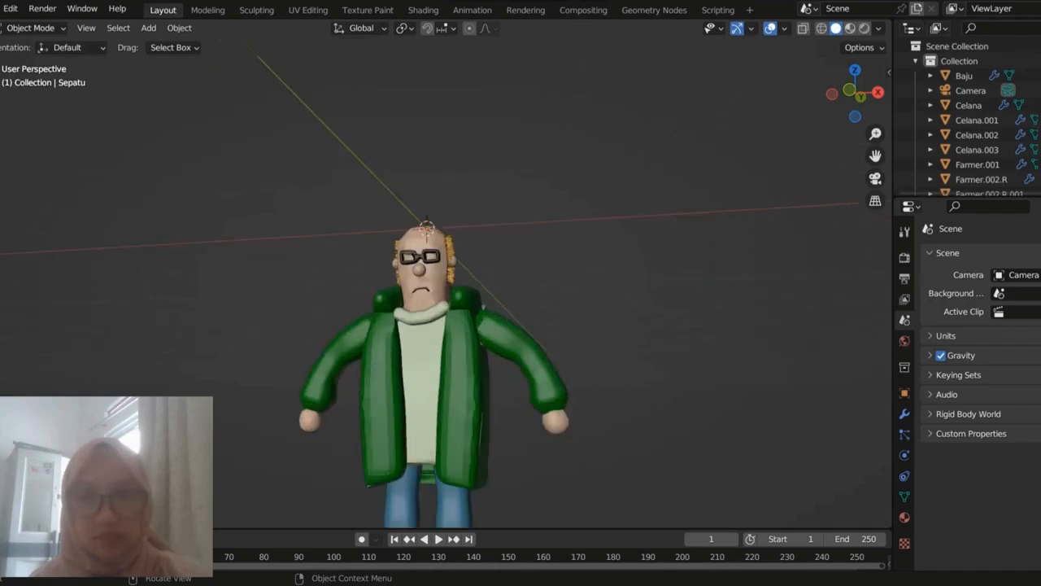
Step: Select the farmer's head piece, jacket and shirt one after another, then deselect everything
left_click(424, 284)
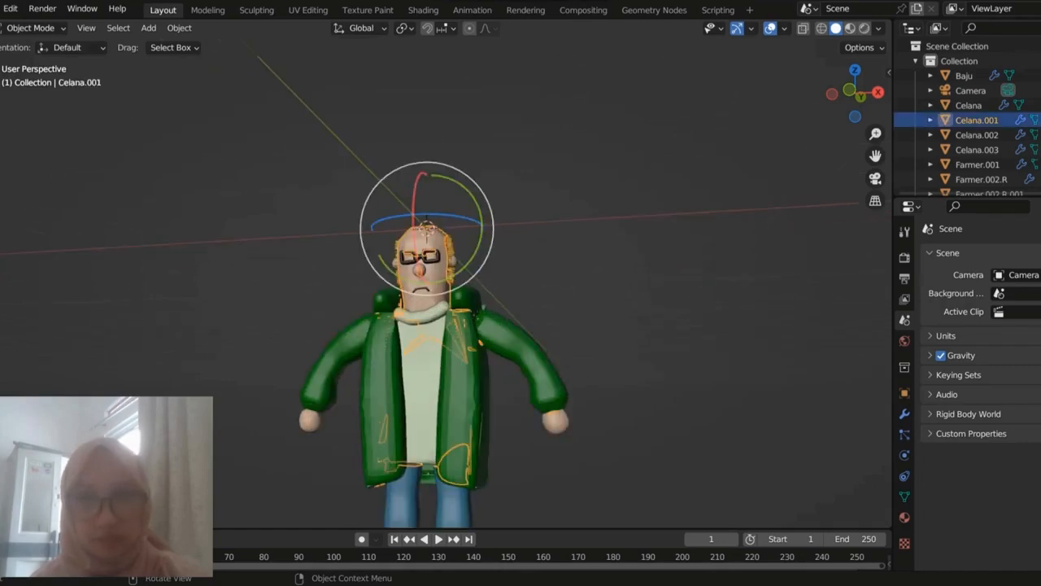
left_click(464, 349)
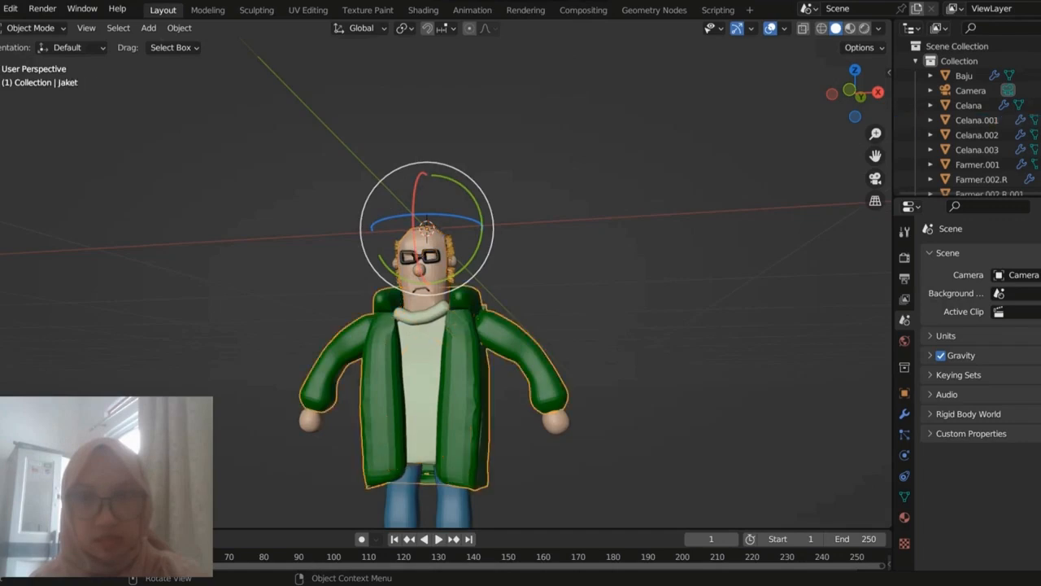
left_click(451, 291)
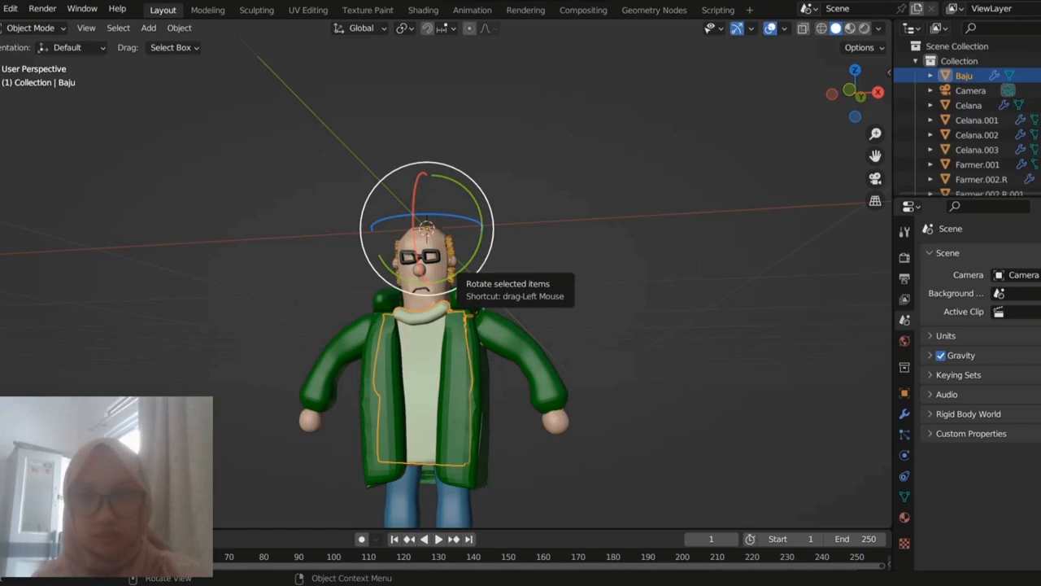
key("alt+a")
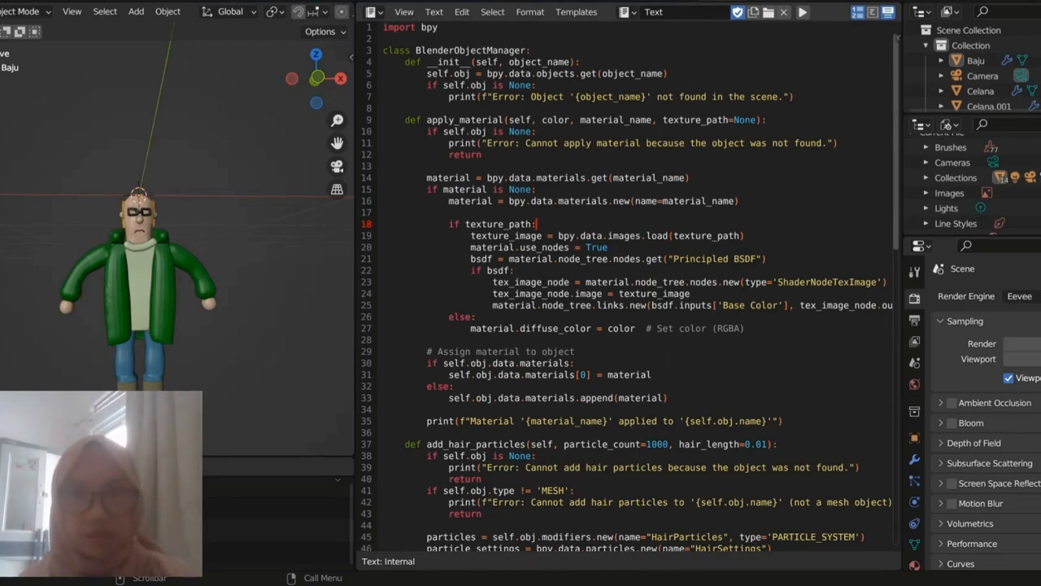
Step: Read the BlenderObjectManager class and its apply_material method, marking the diffuse color value and the material assignment block
left_click_drag(383, 50, 416, 50)
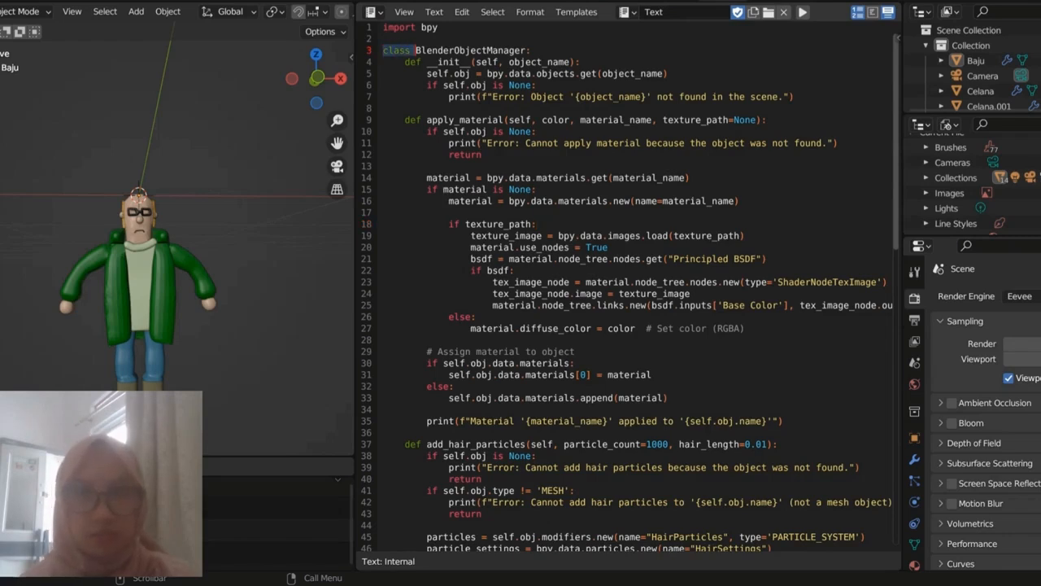
scroll(415, 50, "down", 1)
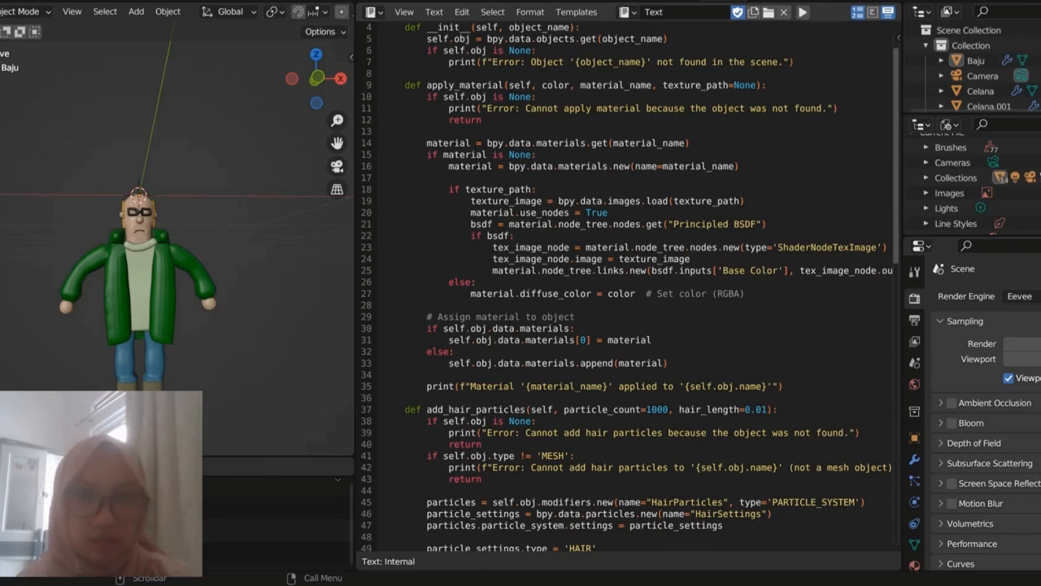
scroll(630, 287, "down", 1)
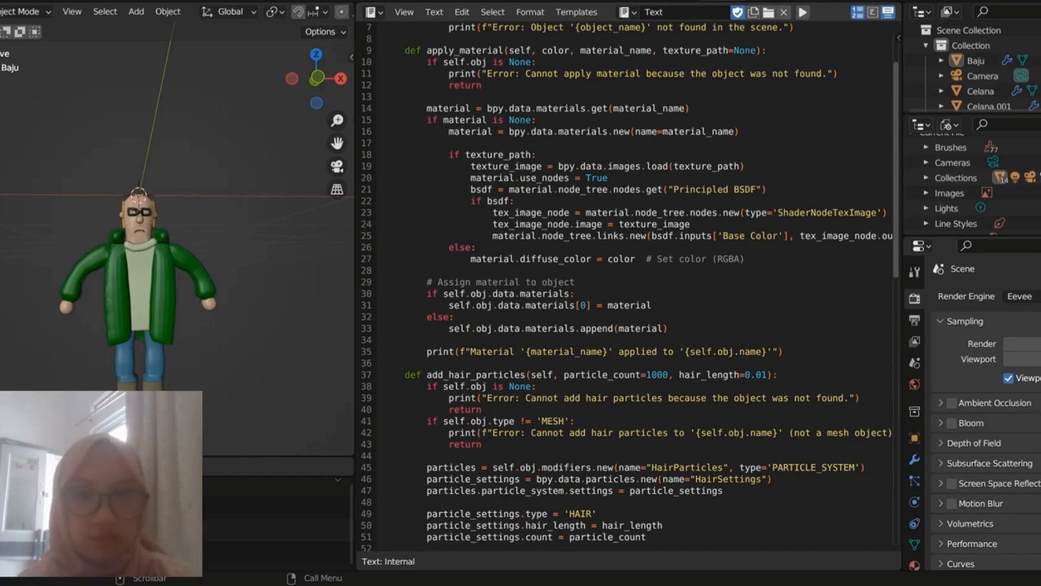
double_click(622, 258)
scroll(621, 269, "down", 2)
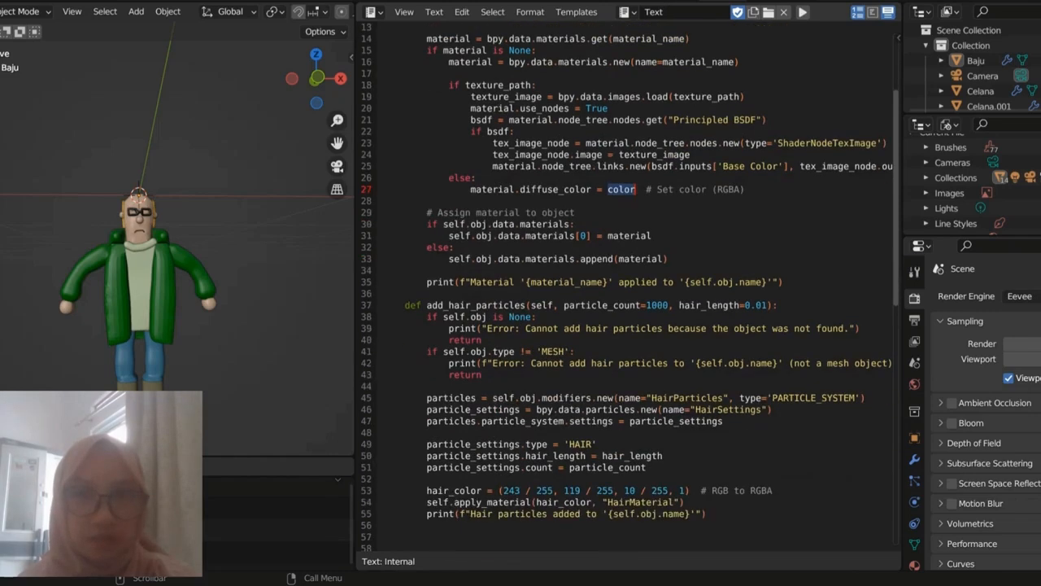
left_click(519, 224)
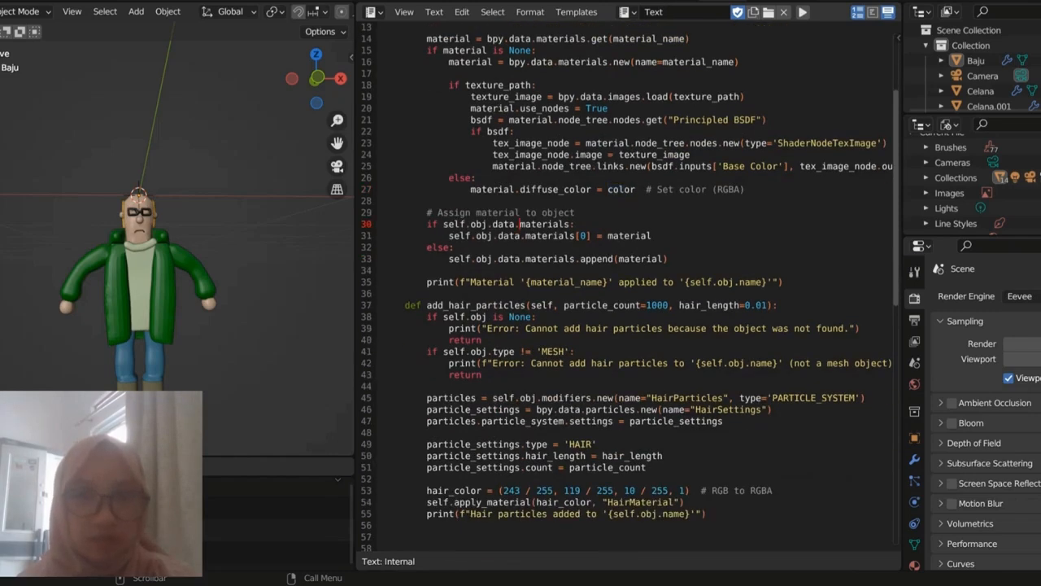
Step: Examine the add_hair_particles method, highlighting PARTICLE_SYSTEM, HAIR, the particle_count value, HairParticles and HairSettings, and continue to the objects_materials list
scroll(621, 268, "down", 2)
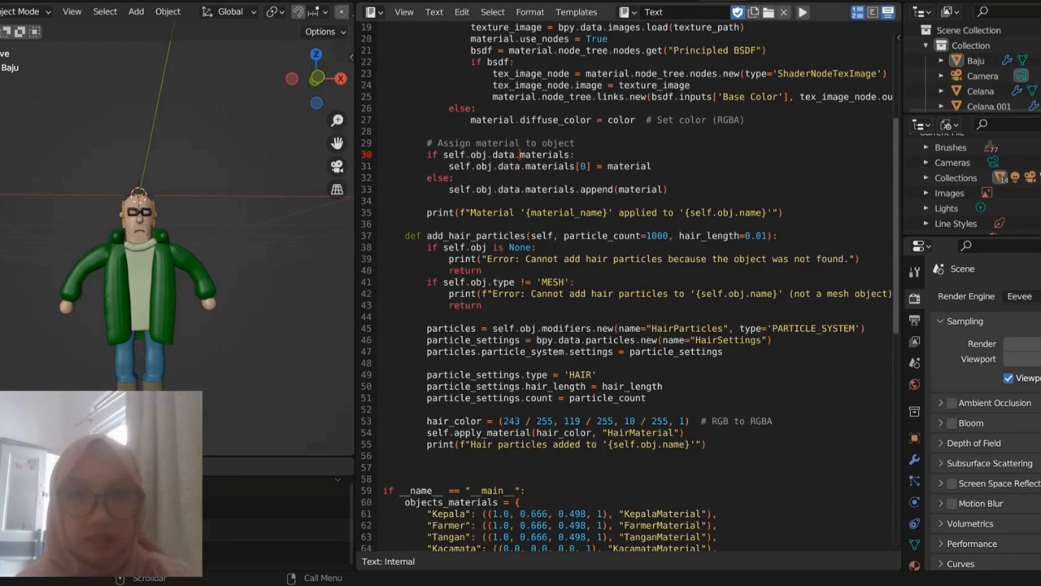
scroll(626, 289, "down", 1)
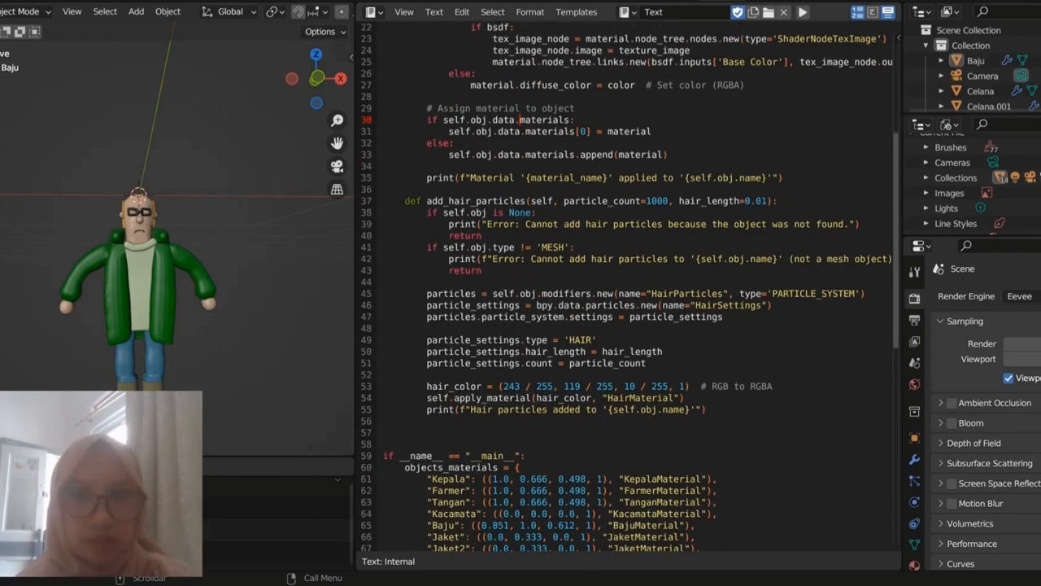
left_click_drag(773, 293, 855, 294)
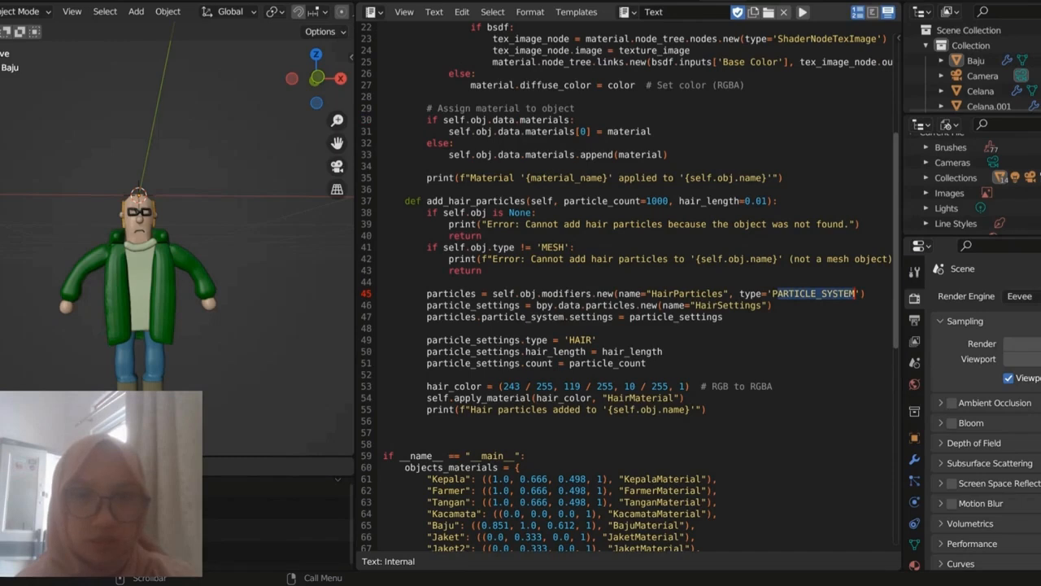
left_click_drag(593, 339, 568, 339)
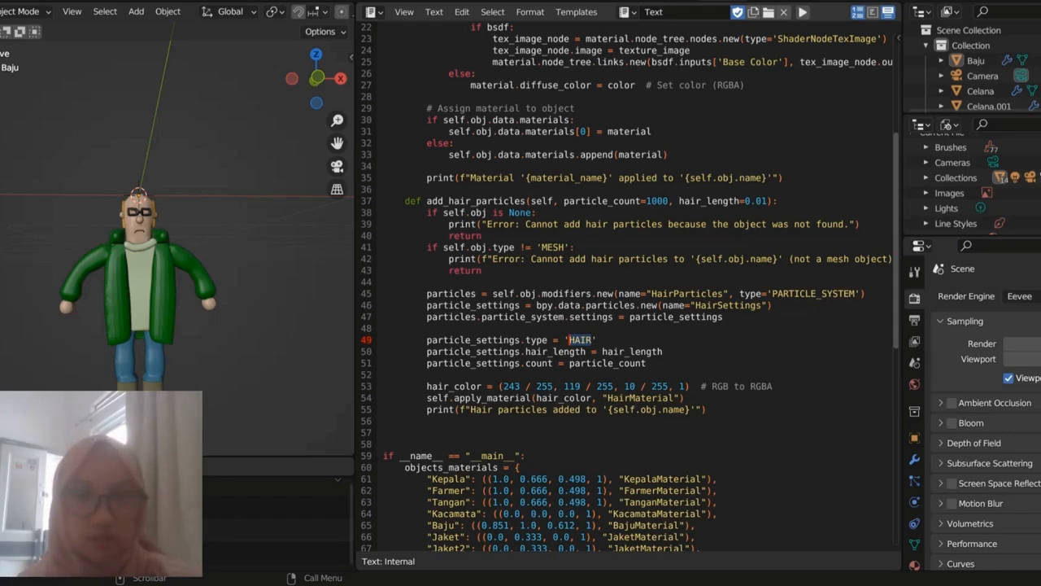
left_click_drag(647, 201, 663, 201)
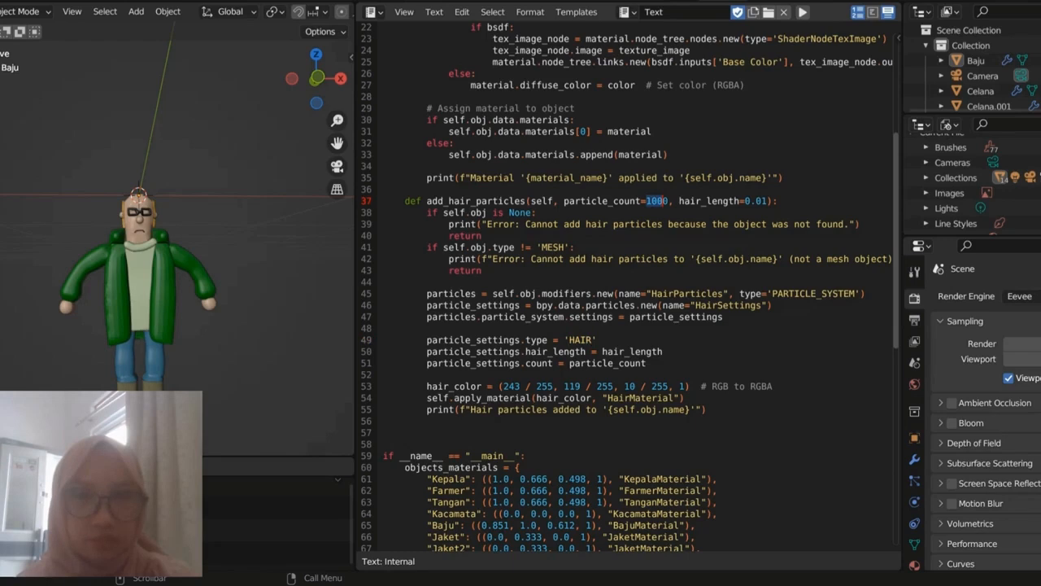
left_click_drag(650, 293, 724, 294)
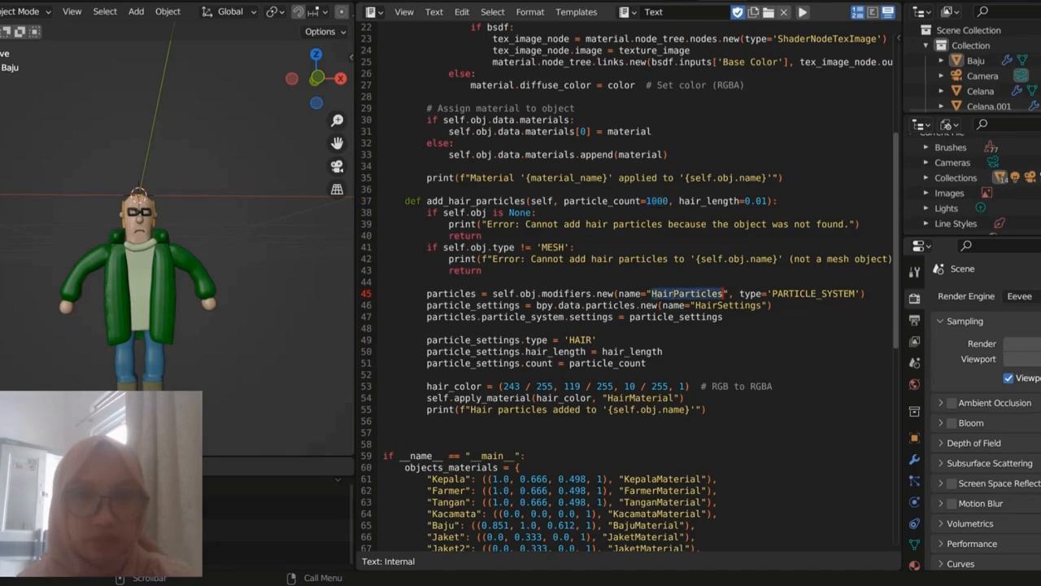
left_click_drag(695, 305, 761, 305)
scroll(760, 305, "down", 2)
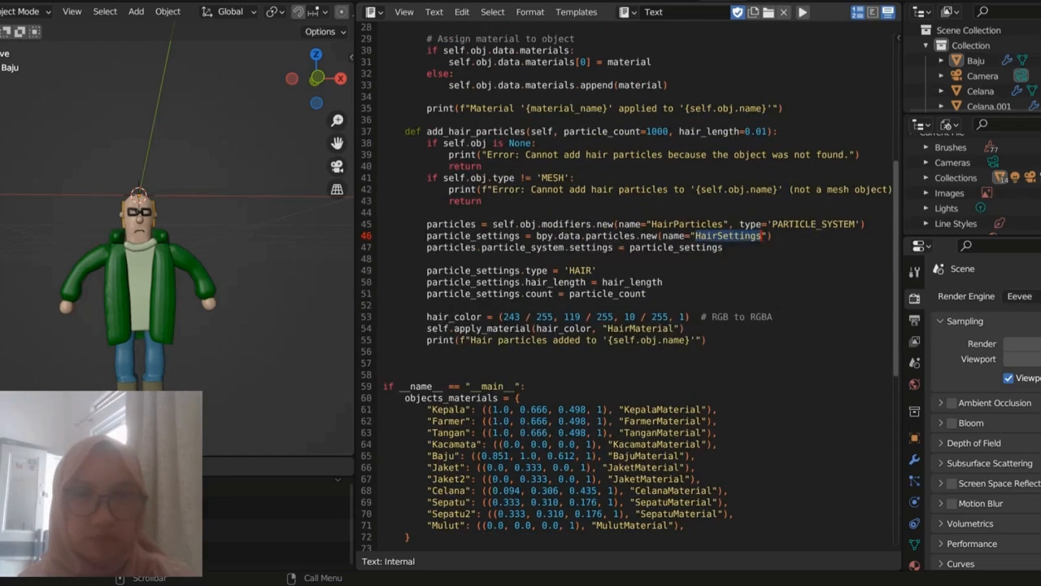
Step: Inspect the farmer's head up close and read through the script's objects_materials list, material loop, Rambut hair call and the methods they use
scroll(630, 288, "down", 3)
mouse_move(162, 244)
middle_mouse_down()
mouse_move(260, 244)
mouse_move(155, 250)
middle_mouse_up()
scroll(228, 244, "up", 3)
scroll(894, 288, "down", 1)
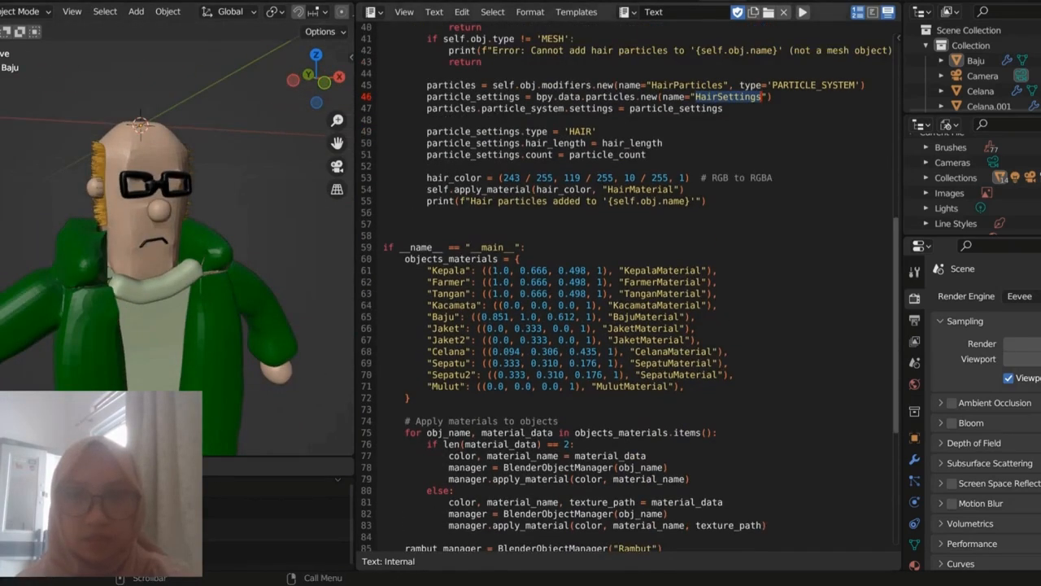
scroll(894, 288, "down", 3)
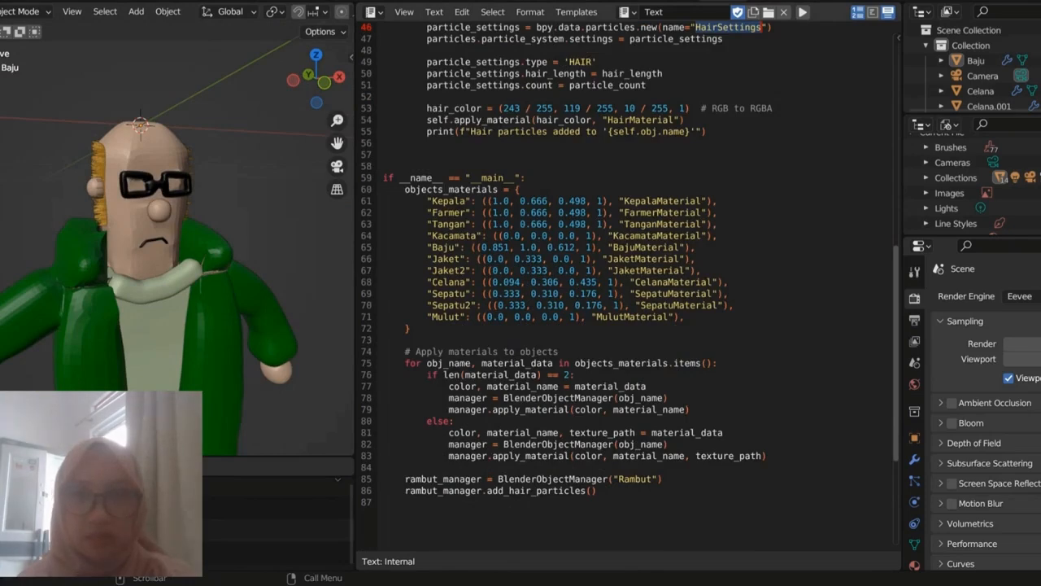
scroll(894, 288, "up", 3)
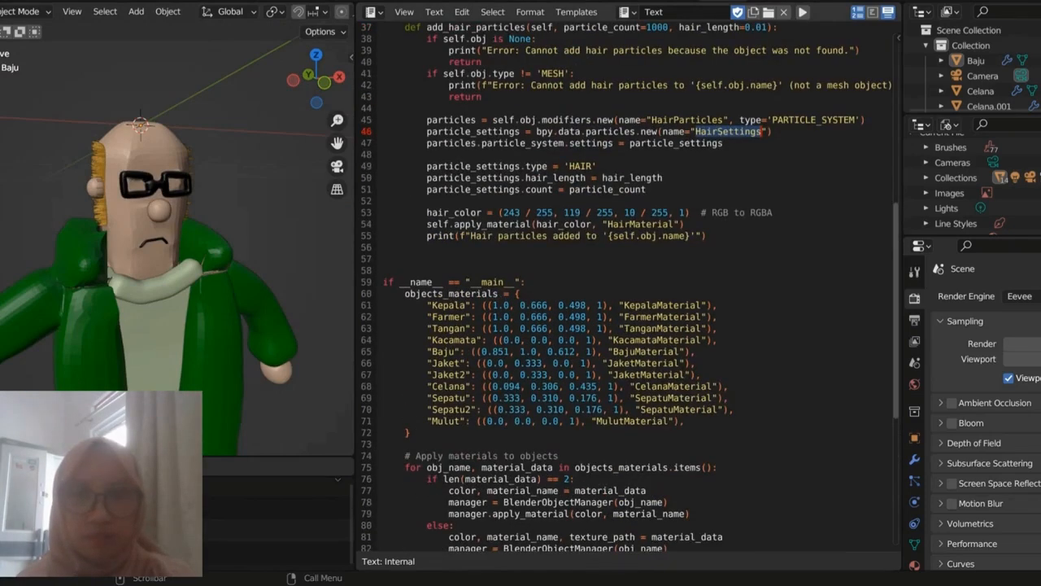
scroll(626, 293, "up", 4)
scroll(626, 293, "down", 4)
scroll(627, 293, "up", 12)
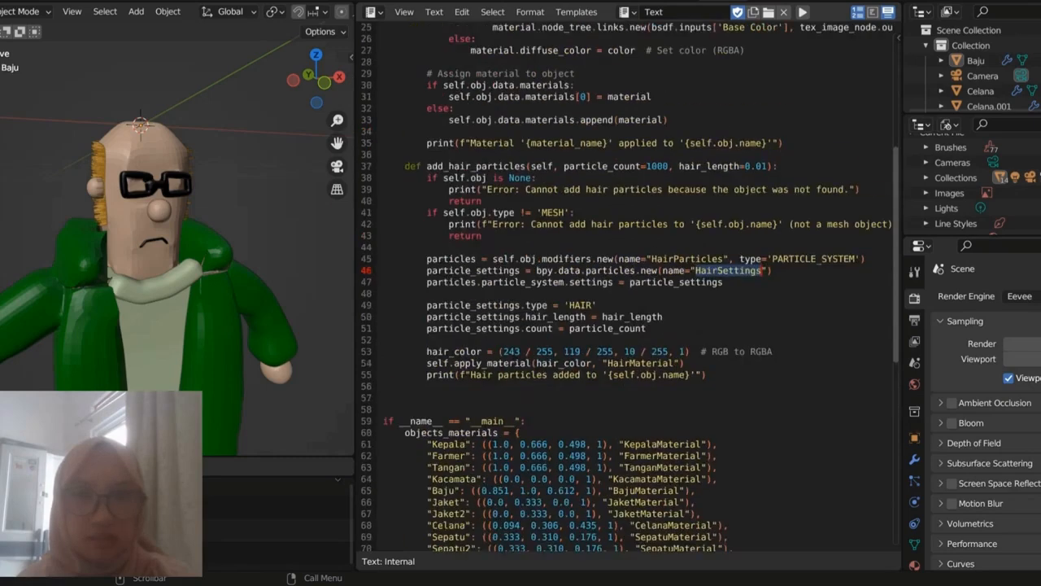
scroll(626, 292, "down", 3)
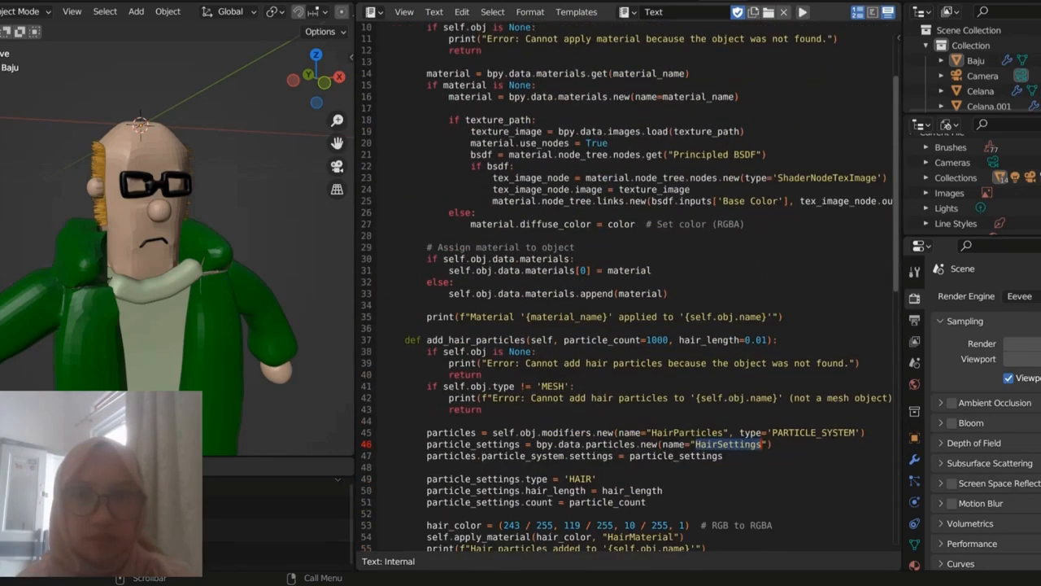
scroll(626, 293, "down", 5)
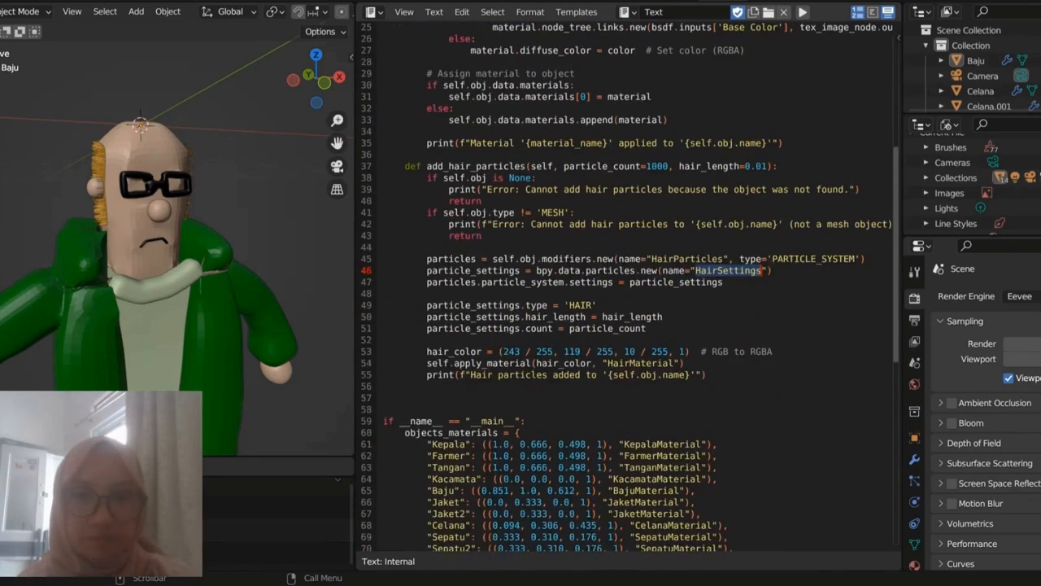
scroll(631, 288, "down", 4)
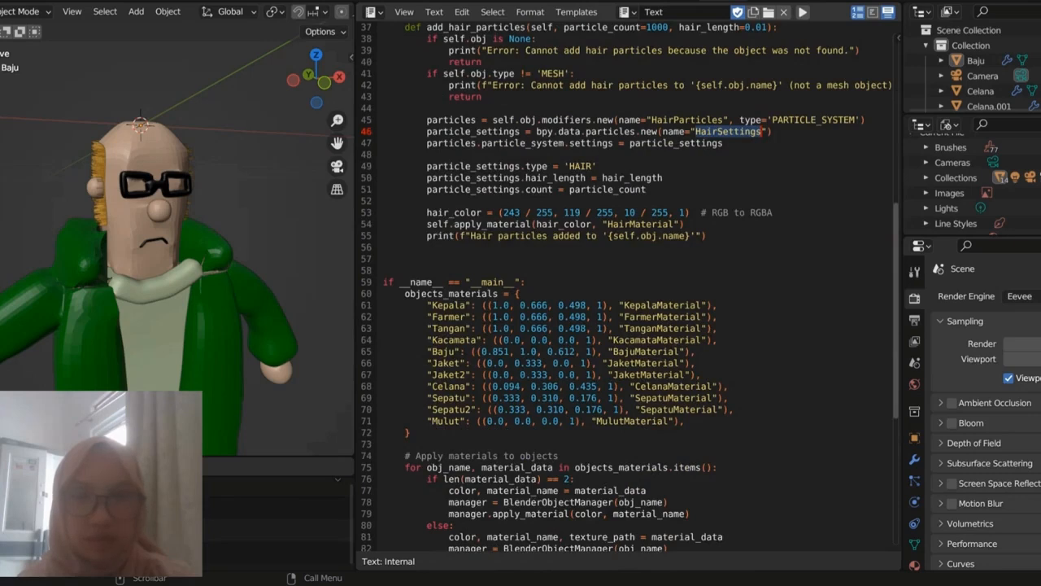
Step: Highlight the Kepala color values and the KepalaMaterial name in objects_materials, and examine the Rambut add_hair_particles call at the script's end
left_click_drag(491, 305, 604, 305)
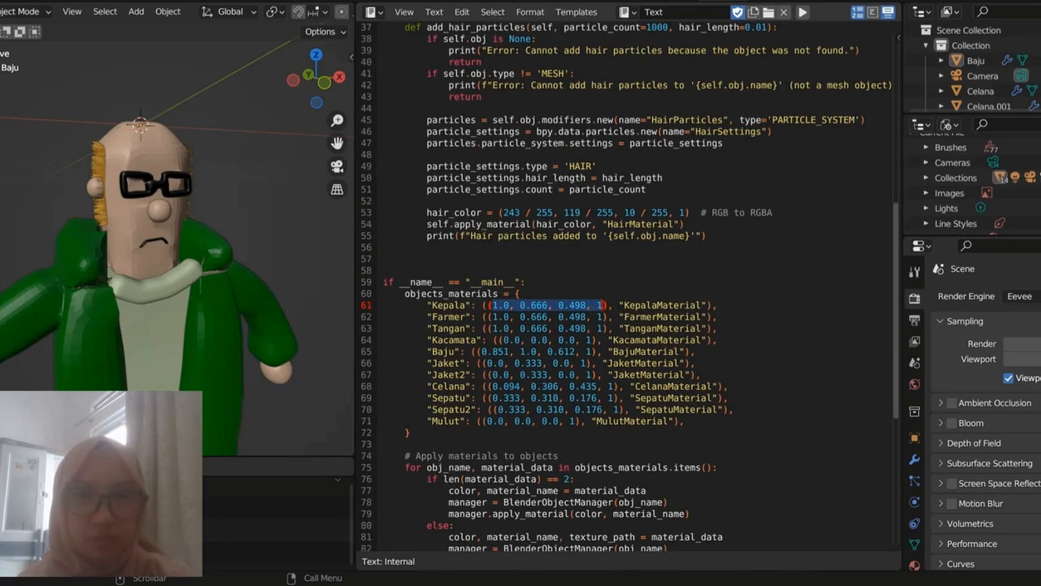
double_click(663, 305)
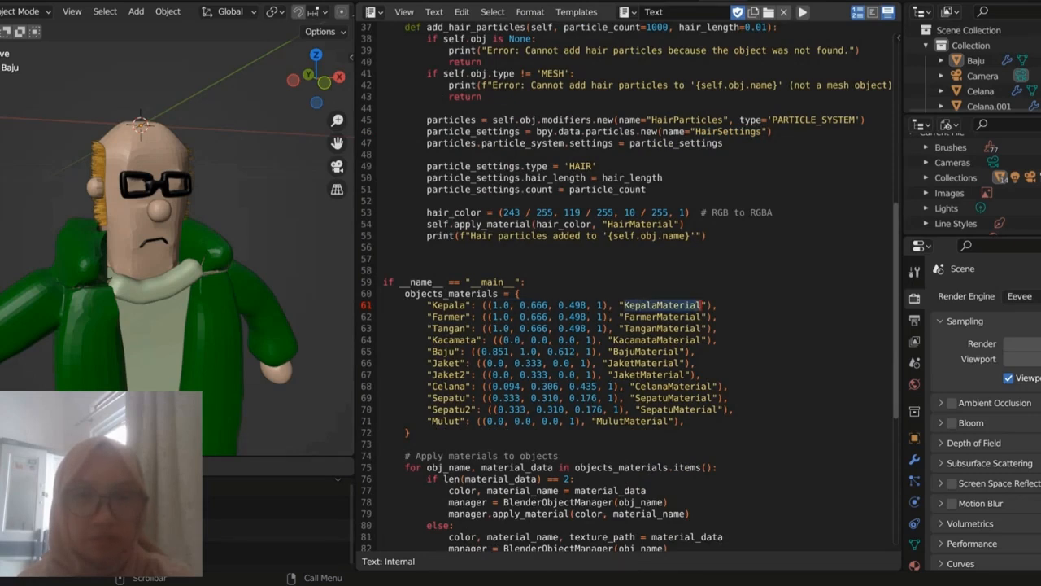
scroll(631, 289, "down", 2)
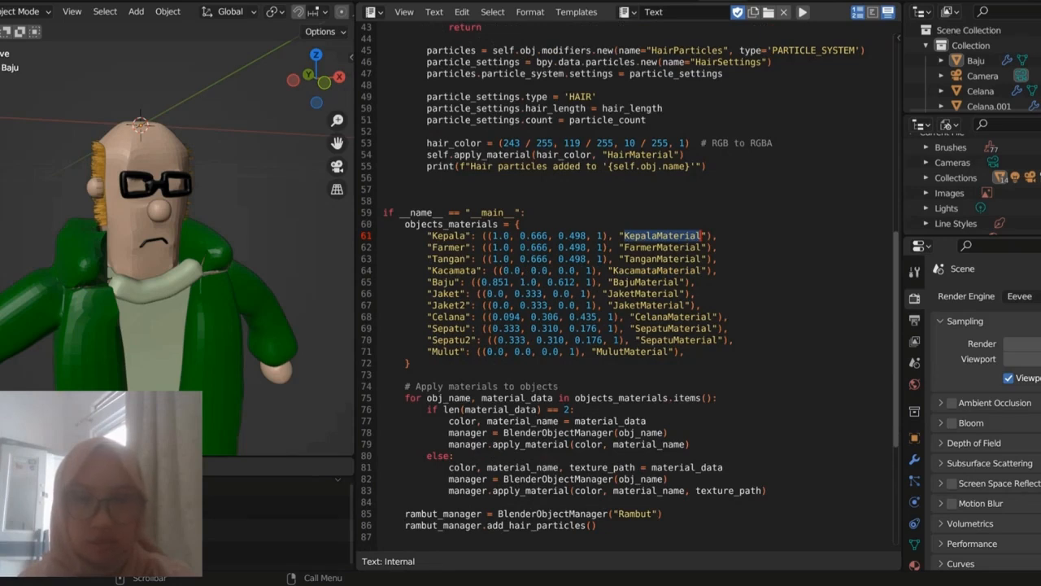
left_click_drag(598, 525, 456, 502)
scroll(631, 289, "up", 2)
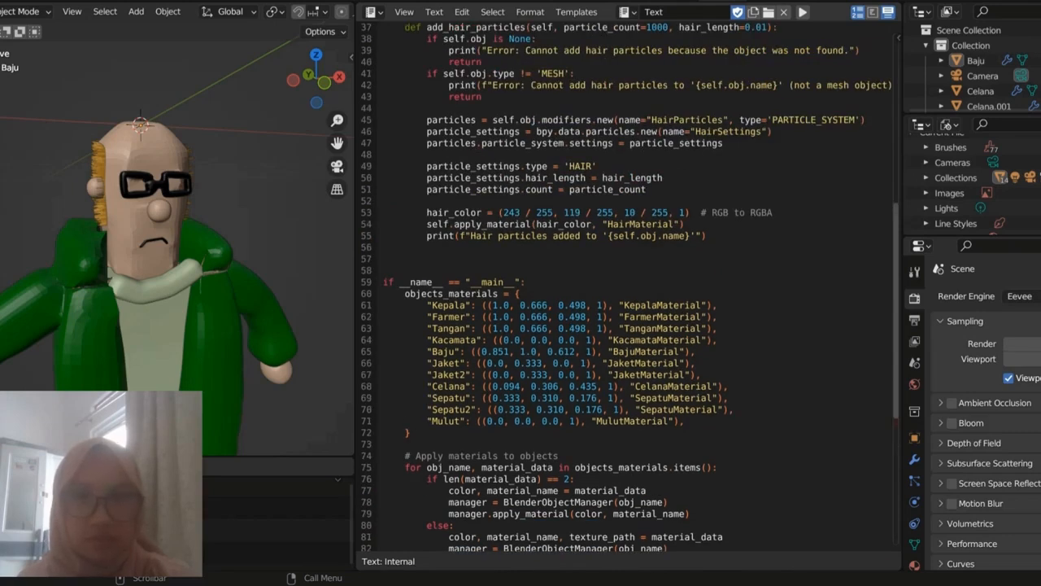
Step: Highlight the red value 243 and its / 255 divisor in the hair_color line of add_hair_particles
double_click(510, 213)
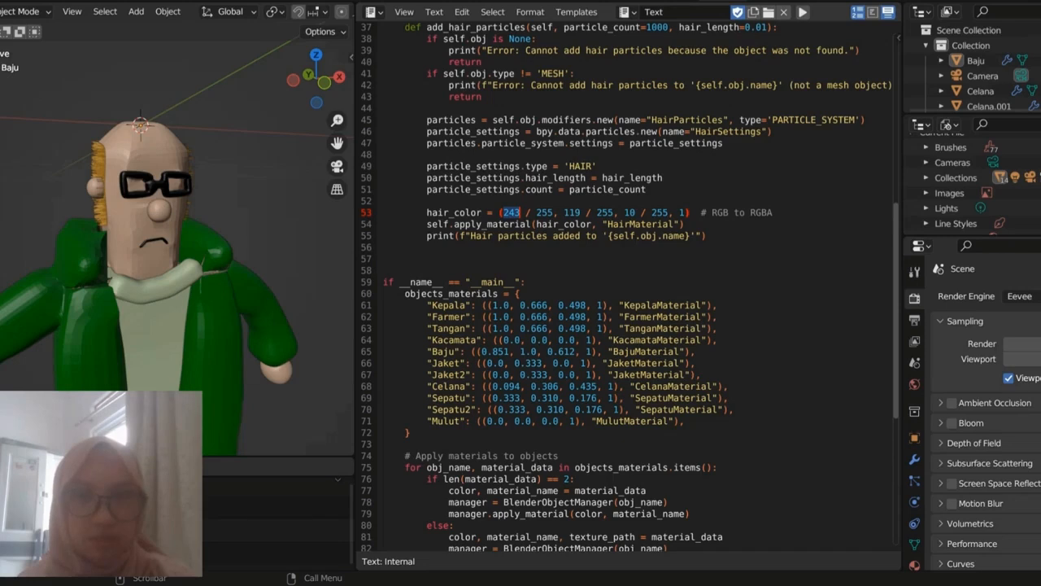
left_click_drag(526, 212, 554, 212)
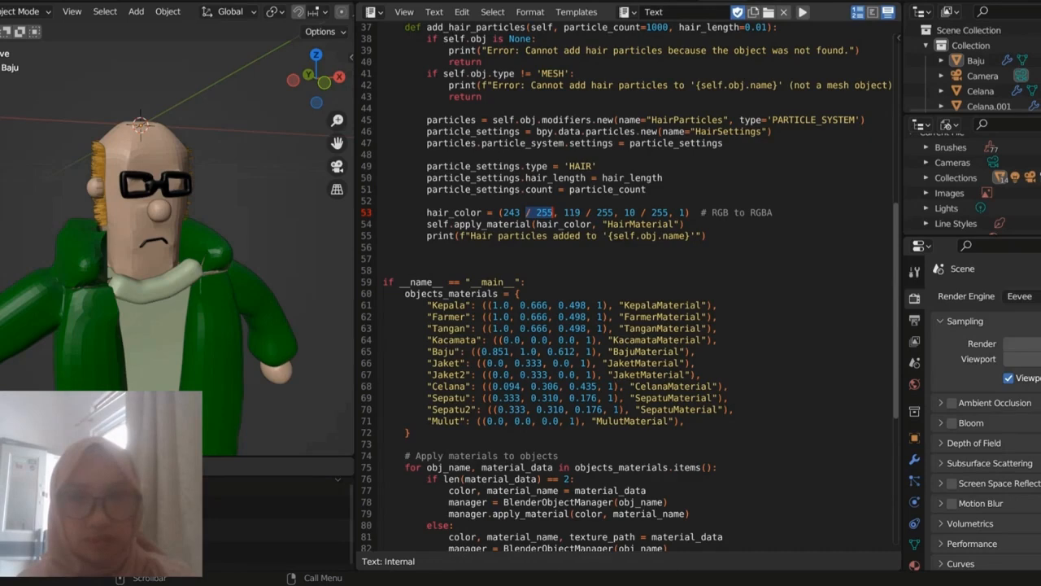
left_click(532, 225)
left_click_drag(527, 212, 553, 212)
Step: Inspect the rigged farmer, select the head bone Kepala and test its sideways rotation, cancelling the rotation
scroll(630, 288, "up", 9)
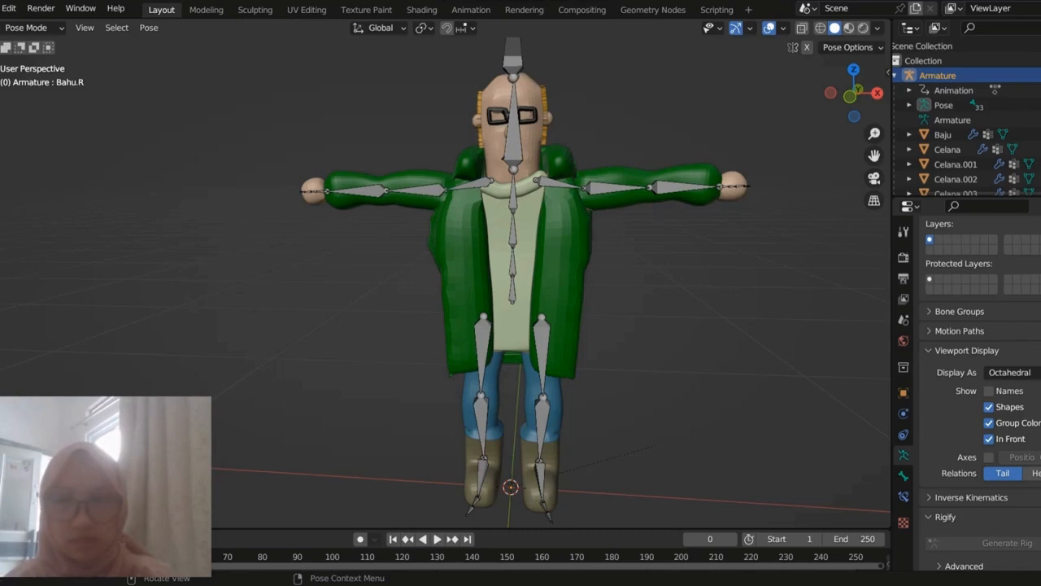
scroll(445, 281, "down", 6)
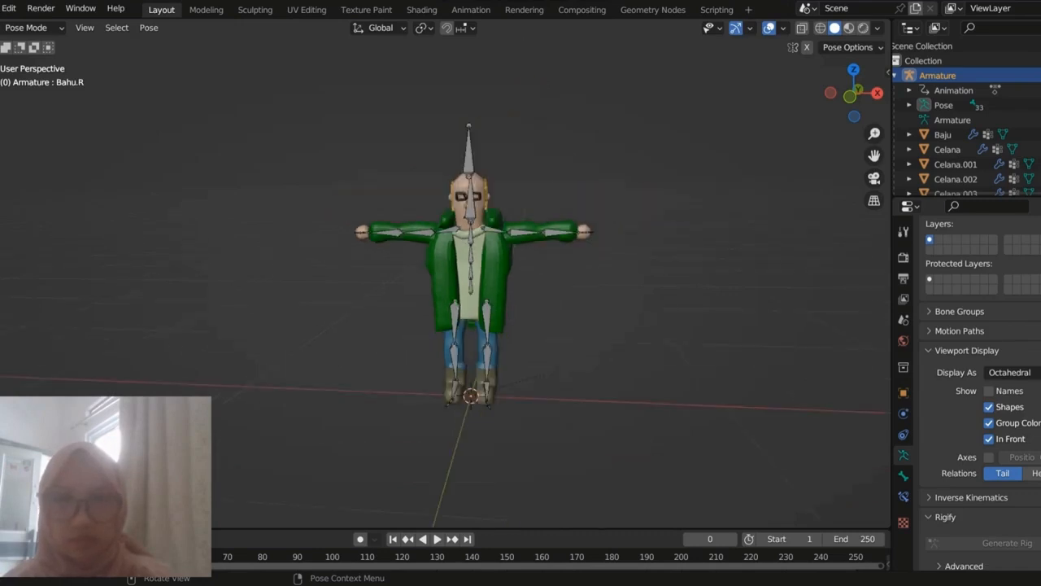
scroll(446, 281, "up", 5)
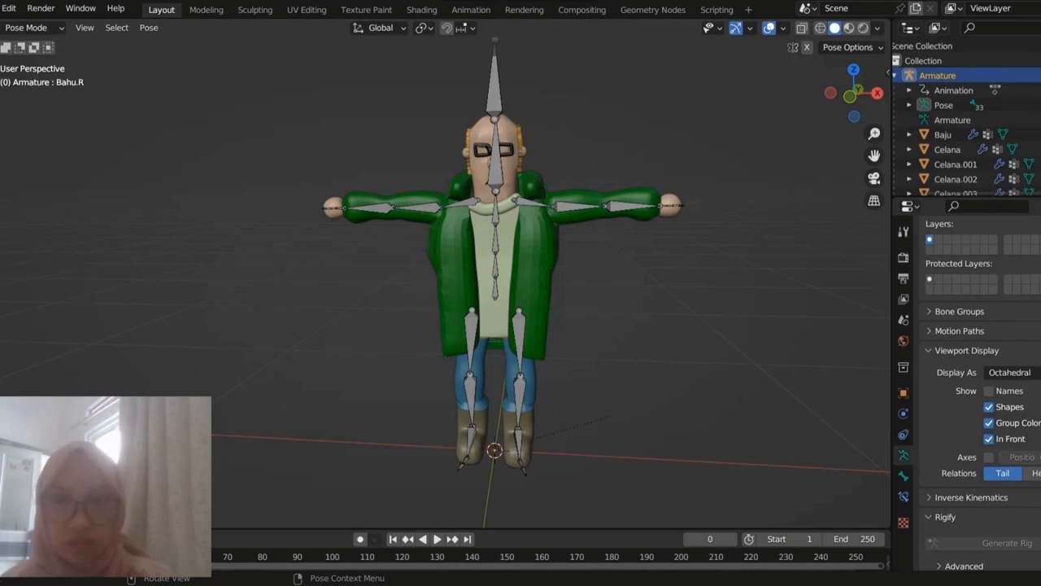
left_click(488, 183)
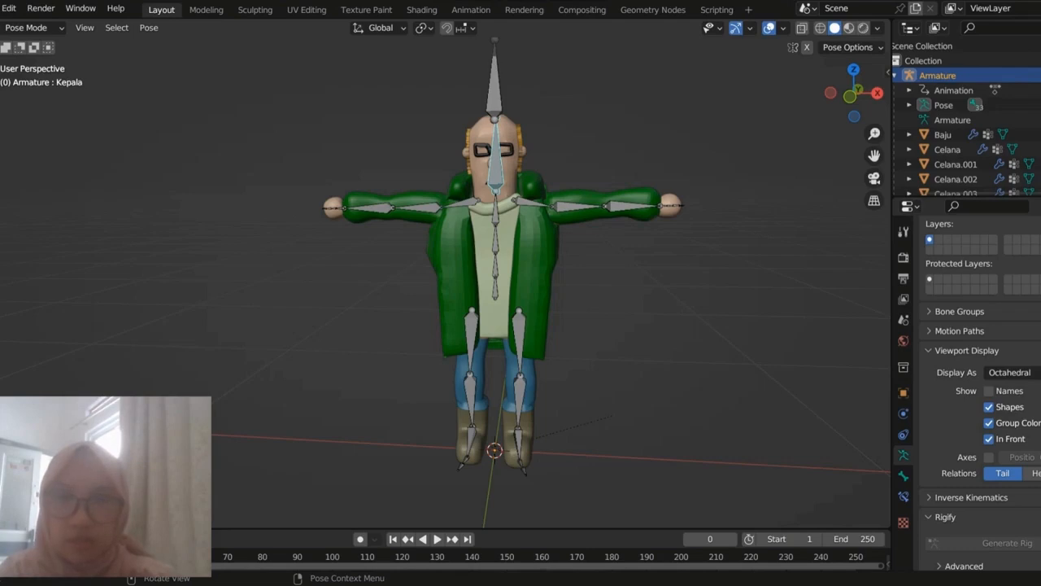
key("r")
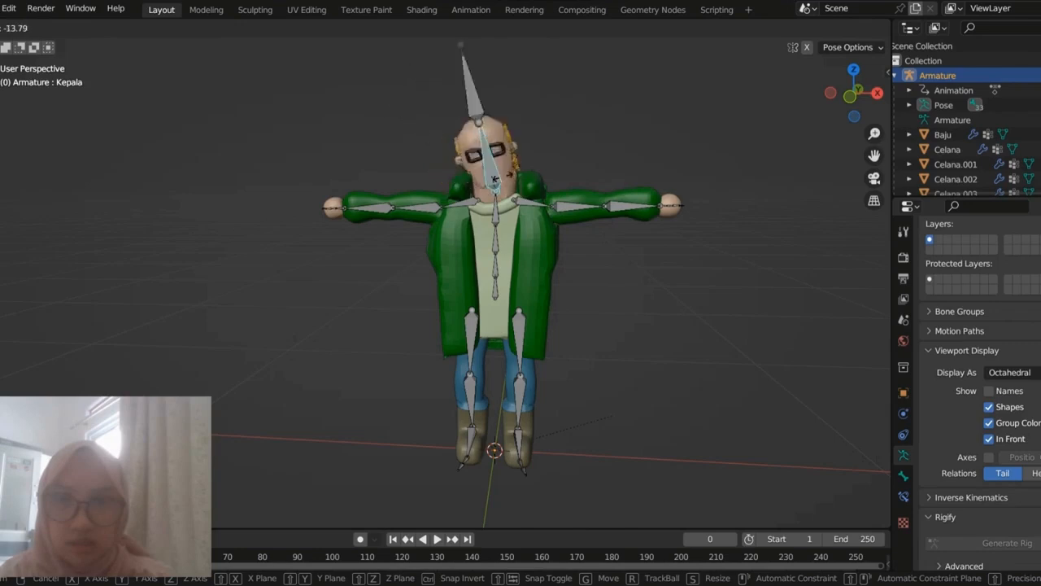
key("Escape")
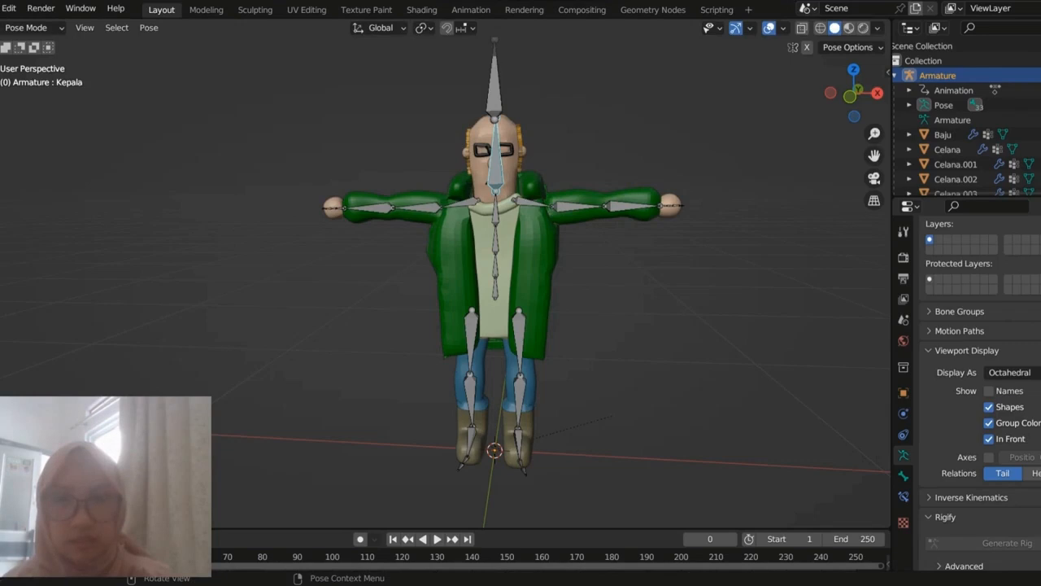
Step: Select the left shoulder bone Bahu.L to point it out, deselect all bones and view the rig from another angle
left_click(532, 202)
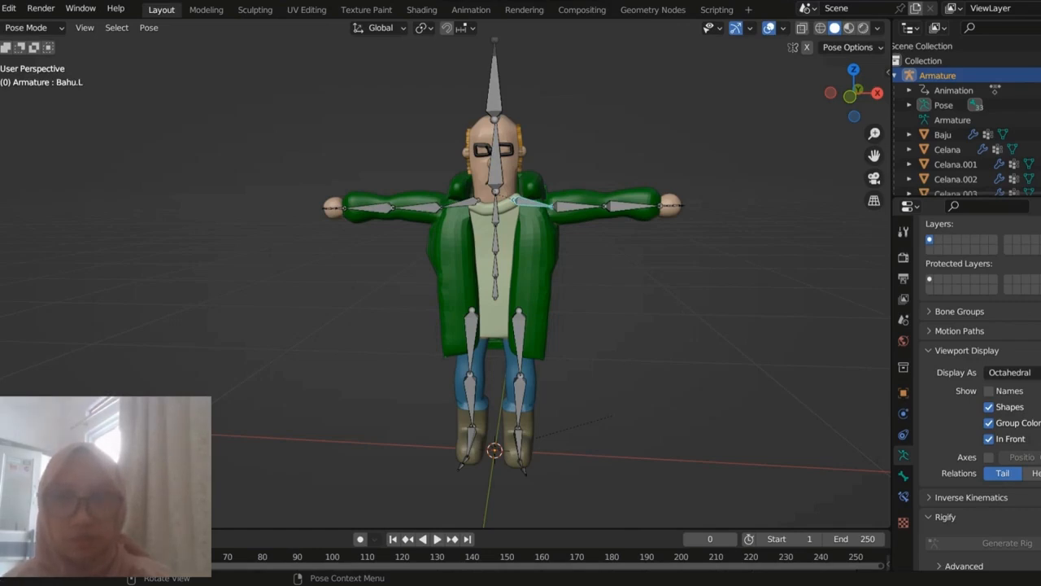
right_click(524, 204)
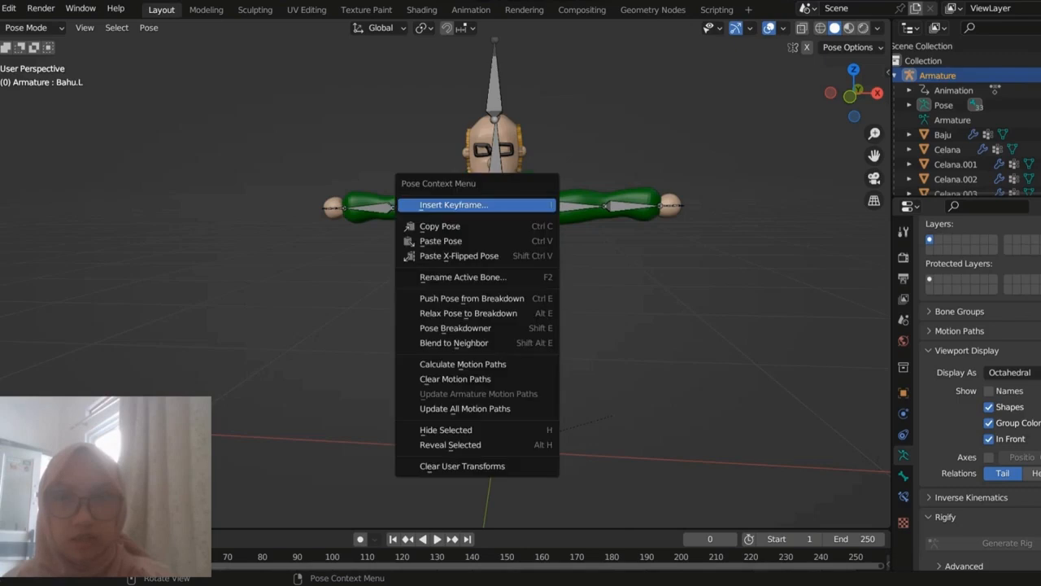
key("alt+a")
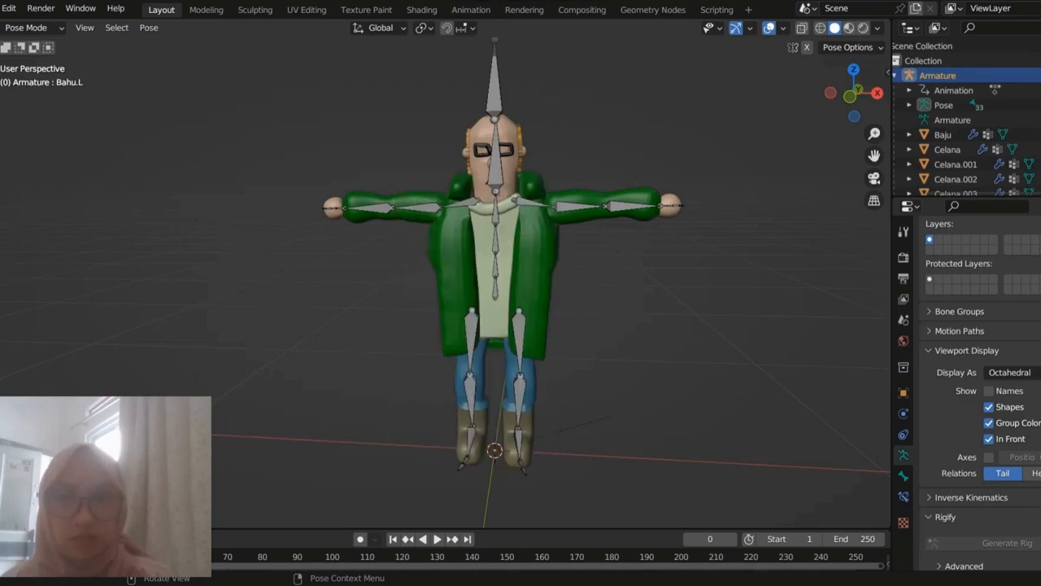
mouse_move(520, 244)
middle_mouse_down()
mouse_move(651, 232)
mouse_move(569, 211)
mouse_move(512, 232)
mouse_move(521, 267)
mouse_move(550, 249)
mouse_move(537, 254)
middle_mouse_up()
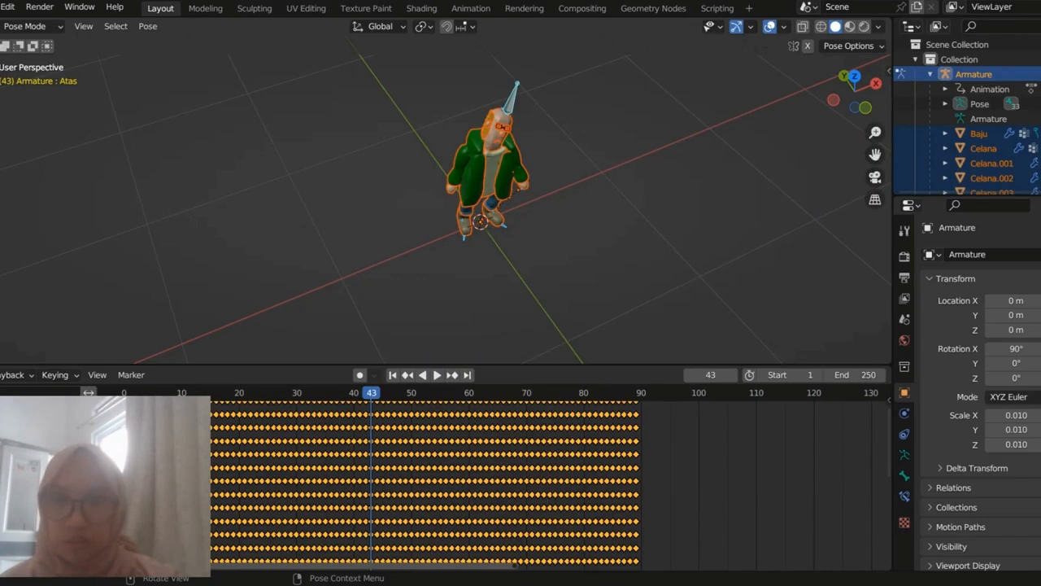
Step: Play the keyframed farmer animation and scrub through its frames to review the poses, returning to frame 0
left_click(423, 375)
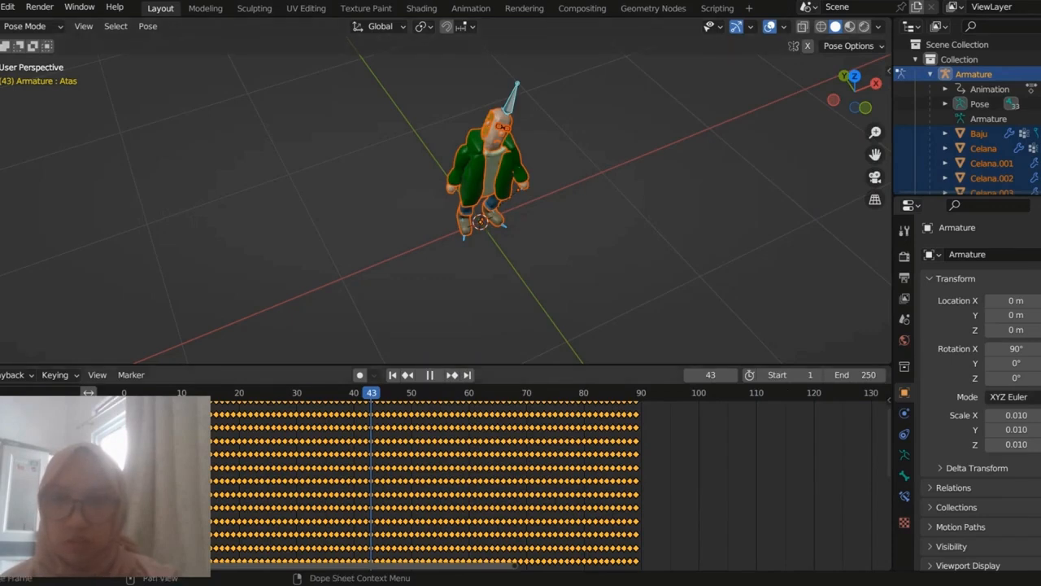
left_click_drag(125, 393, 125, 393)
key("space")
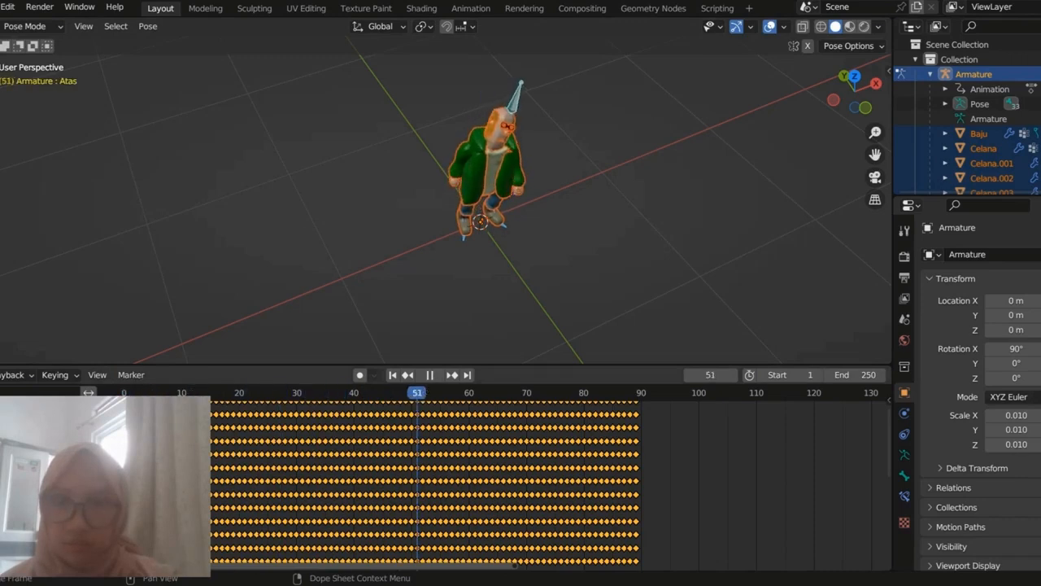
left_click_drag(636, 393, 130, 393)
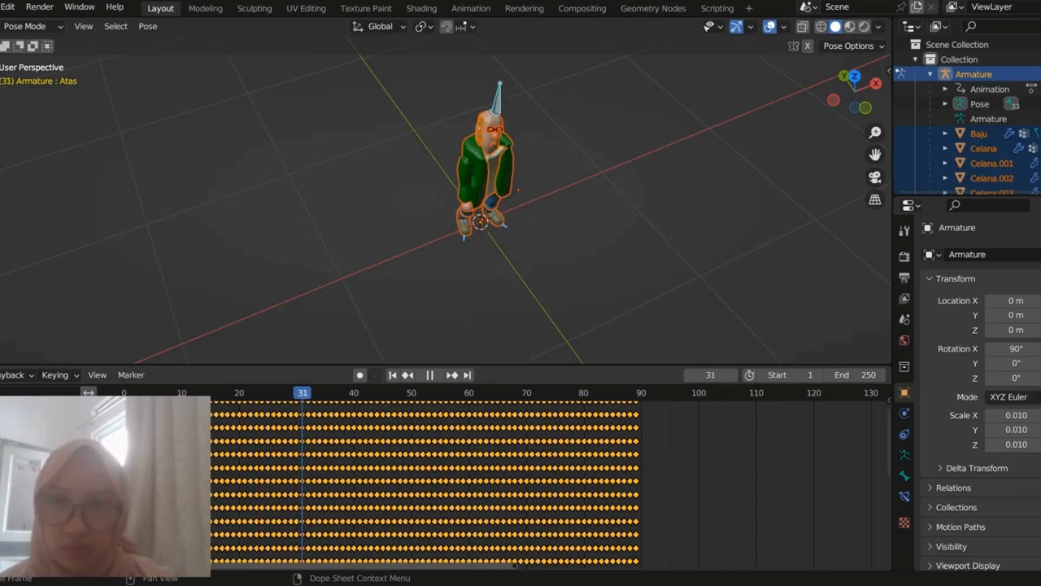
left_click_drag(428, 392, 371, 392)
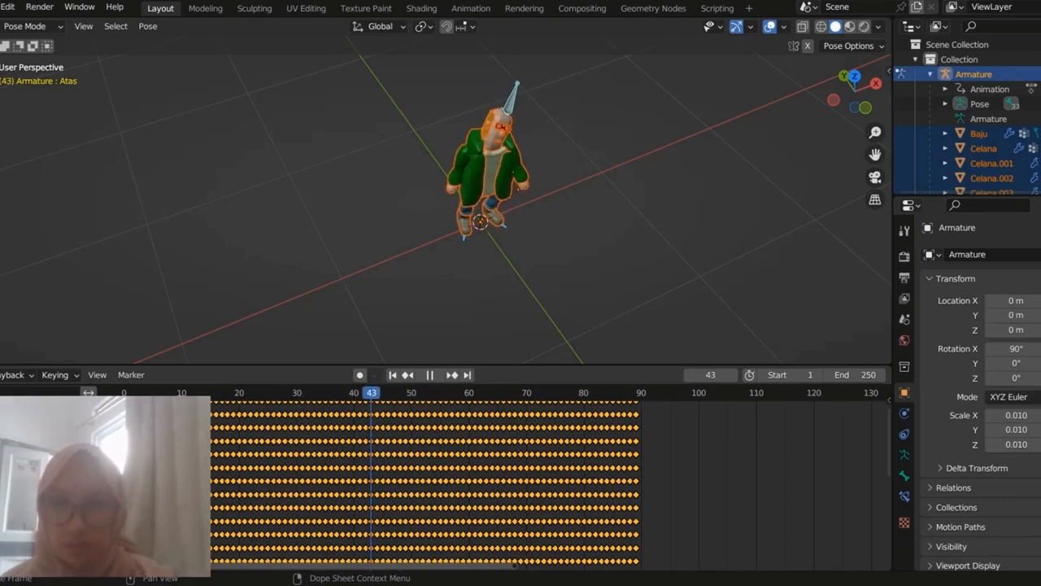
left_click_drag(371, 393, 262, 393)
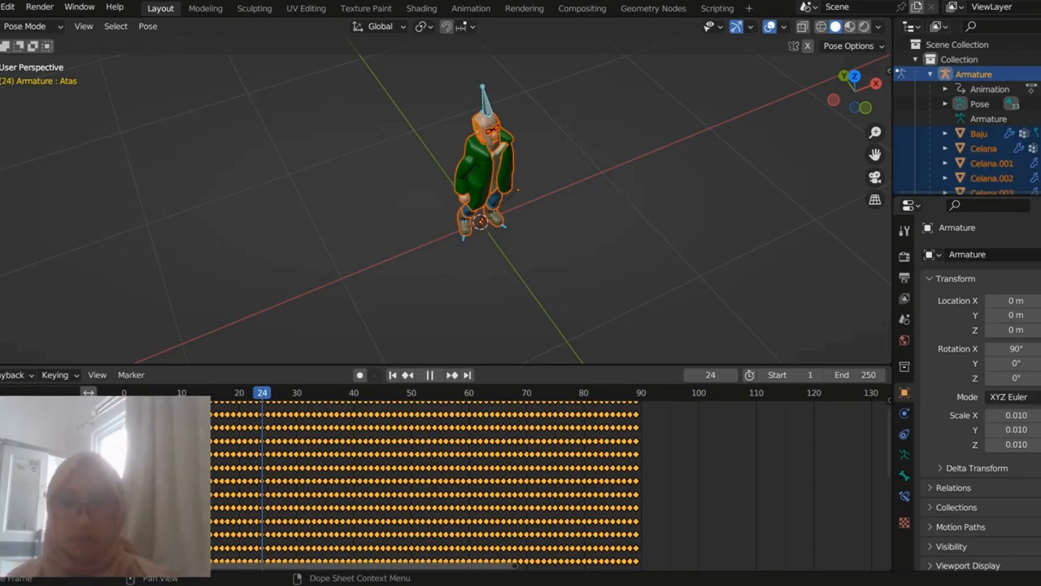
left_click_drag(262, 393, 123, 393)
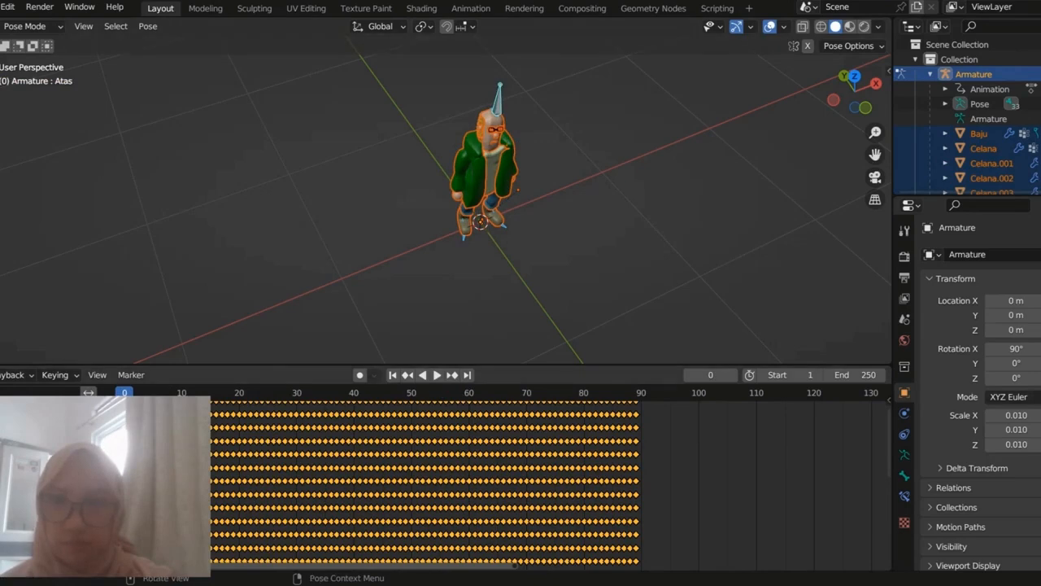
Step: Replay the farmer animation from frame 0 and pause it at frame 34
left_click_drag(366, 393, 124, 392)
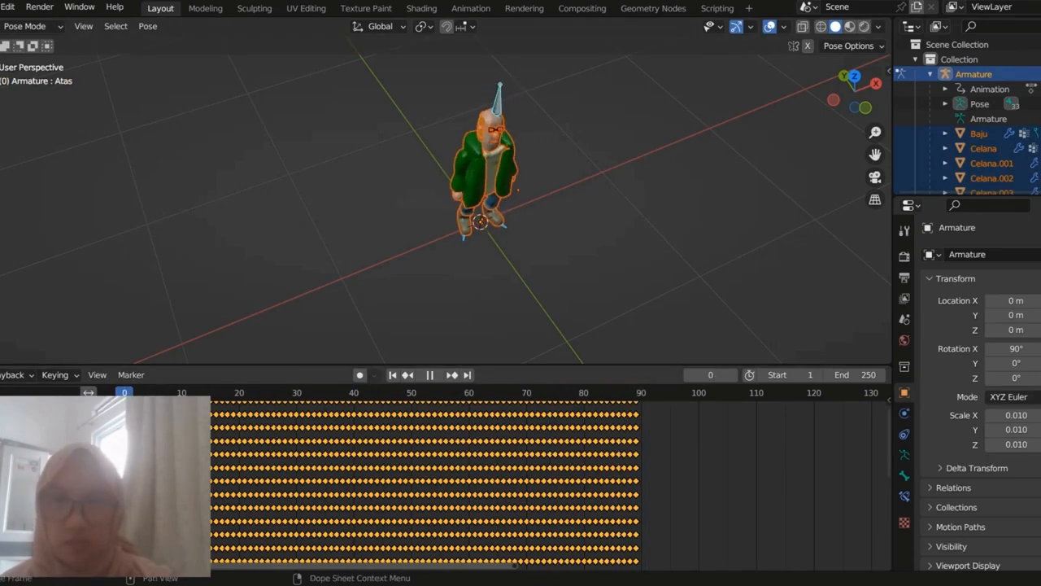
key("space")
key("space")
key("space")
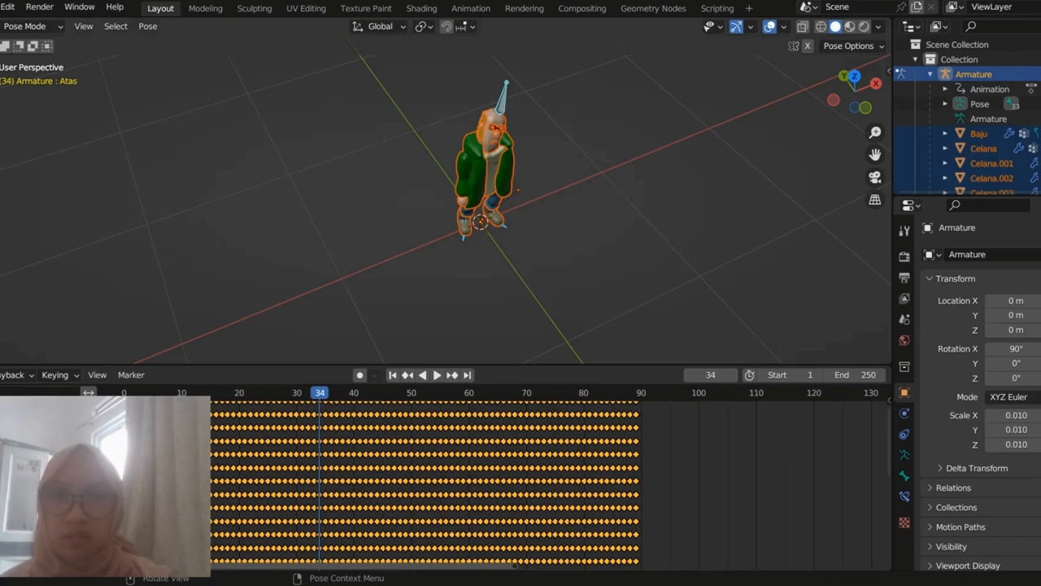
Step: Examine the farmer's pose at frame 34 from the front, then deselect all bones of the armature
scroll(445, 200, "up", 7)
scroll(446, 200, "down", 7)
middle_click_drag(479, 204, 443, 203)
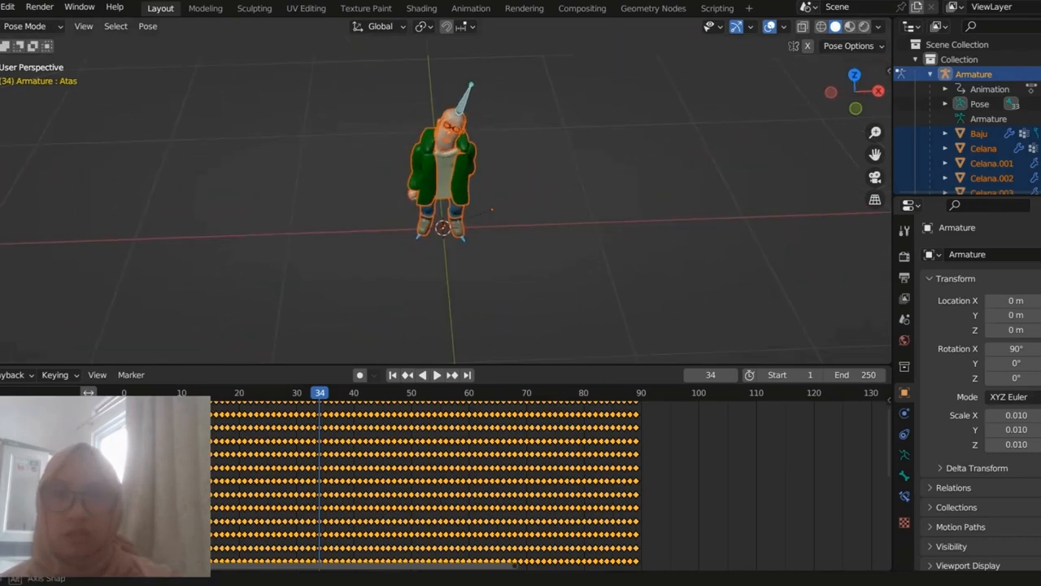
scroll(446, 200, "up", 2)
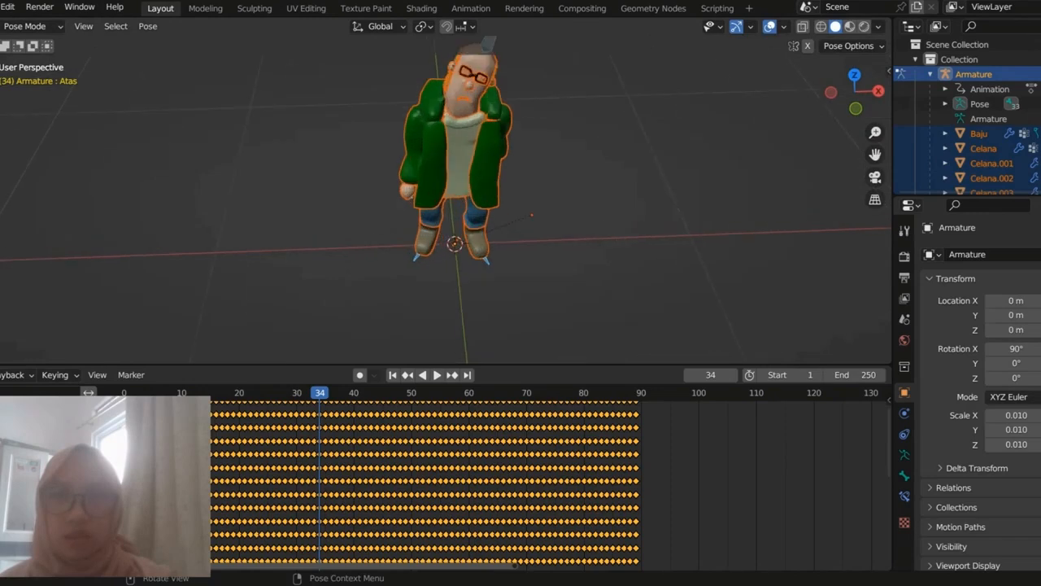
scroll(446, 199, "down", 1)
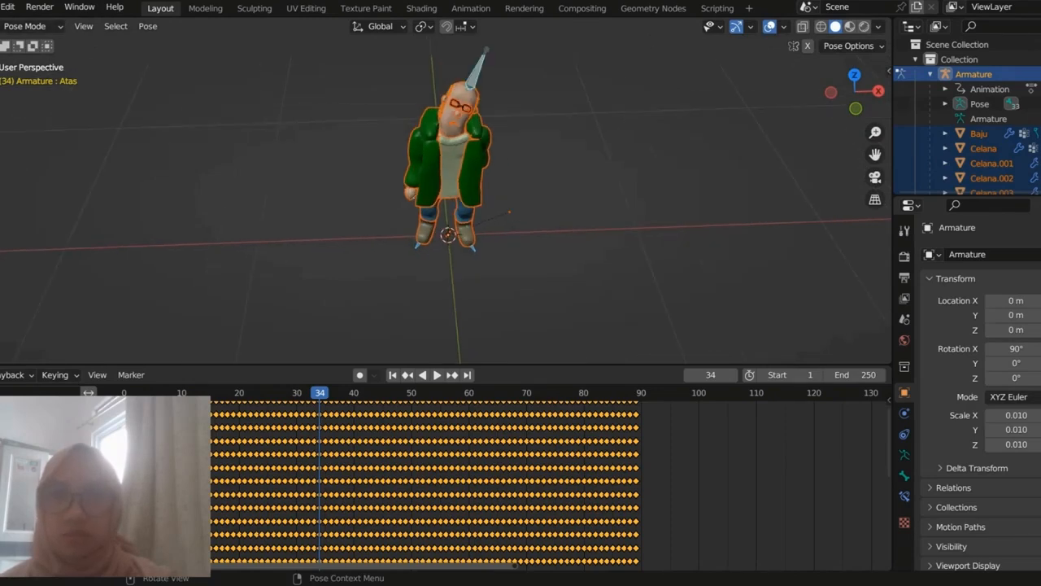
key("alt+a")
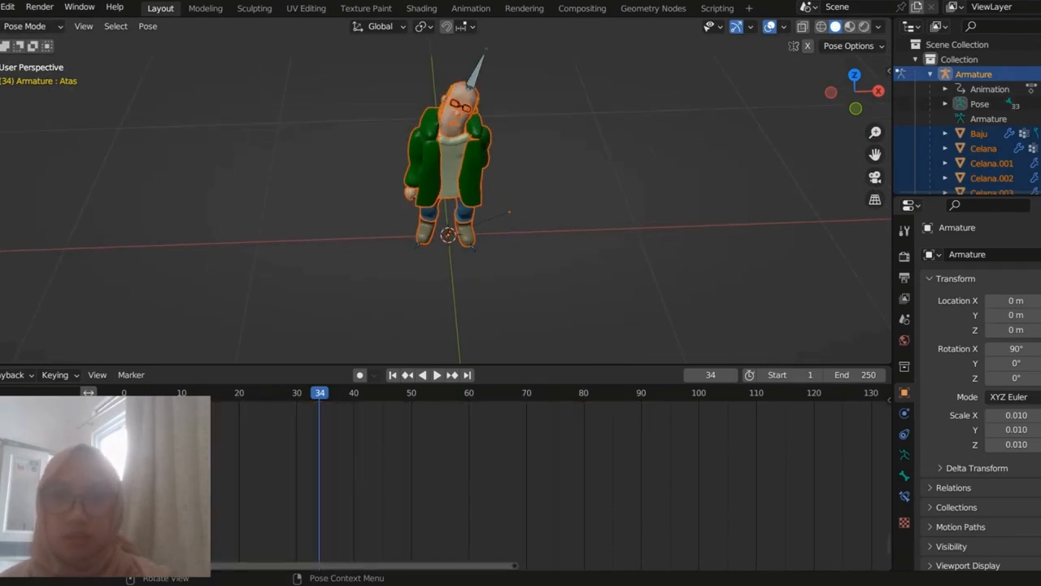
Step: Pick the bone above the farmer's head and view the farmer and sheep scene from the opposite side
left_click(478, 70)
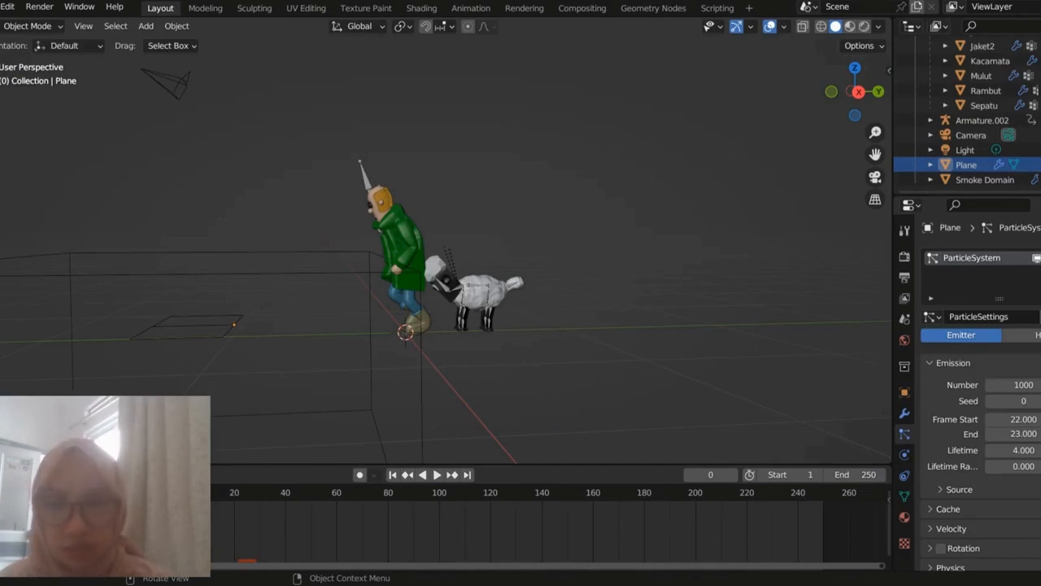
middle_click_drag(391, 276, 606, 275)
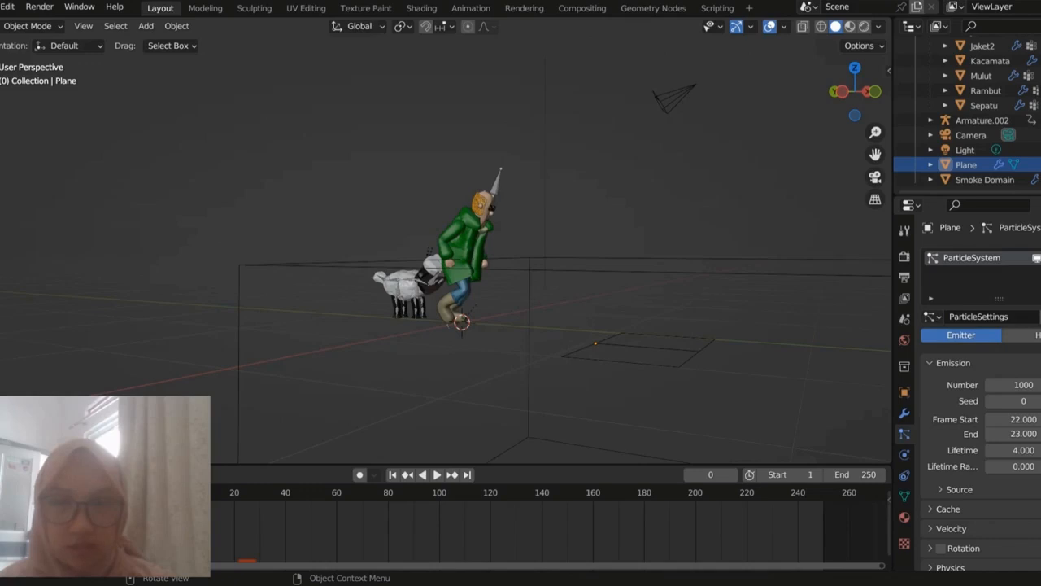
mouse_move(488, 276)
middle_mouse_down()
mouse_move(558, 284)
mouse_move(480, 281)
middle_mouse_up()
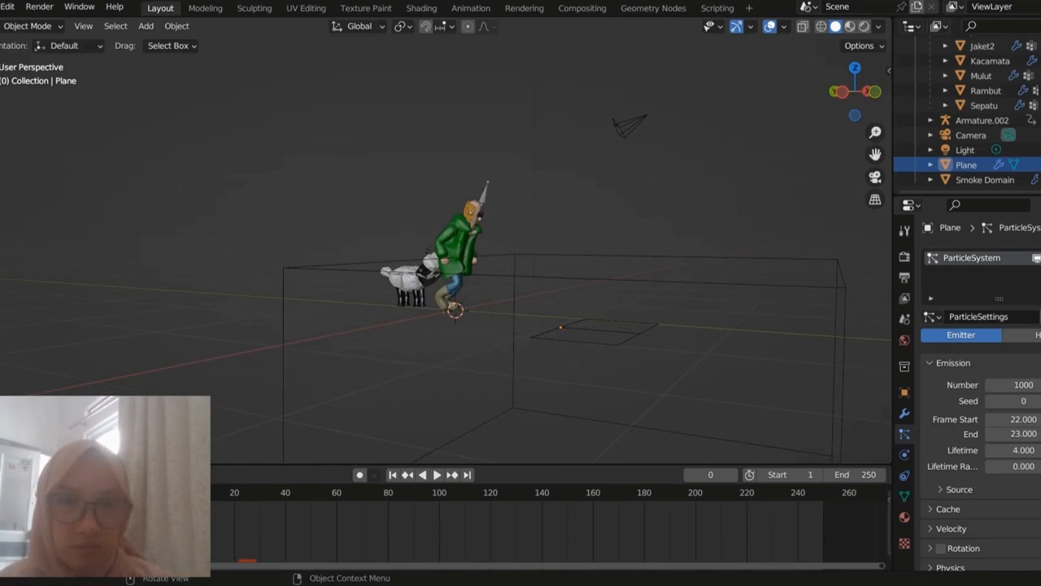
Step: Select the emitter plane and the Smoke Domain in turn, and return to the plane to show its particle emission settings
left_click(587, 331)
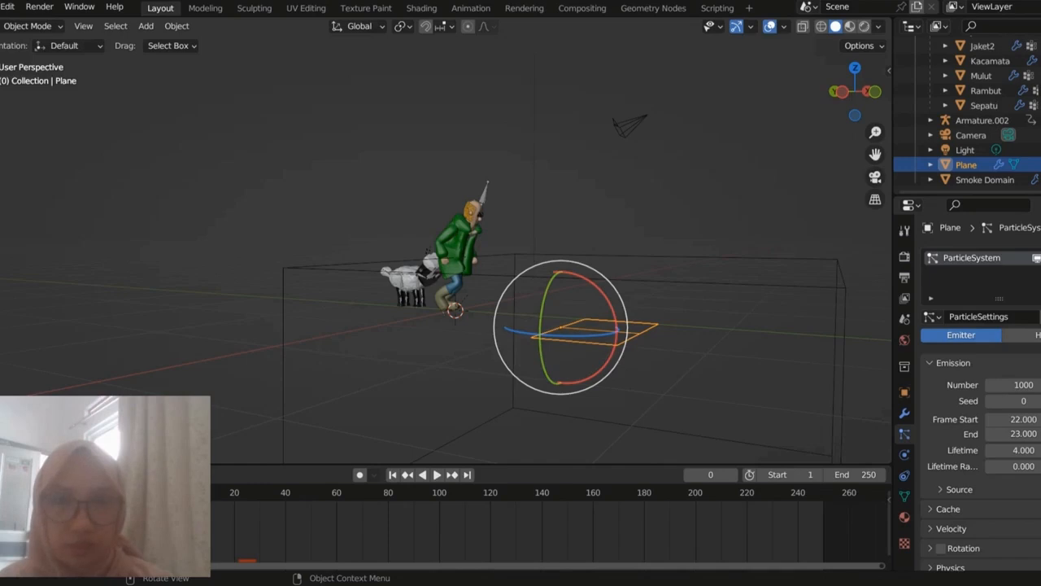
left_click(732, 283)
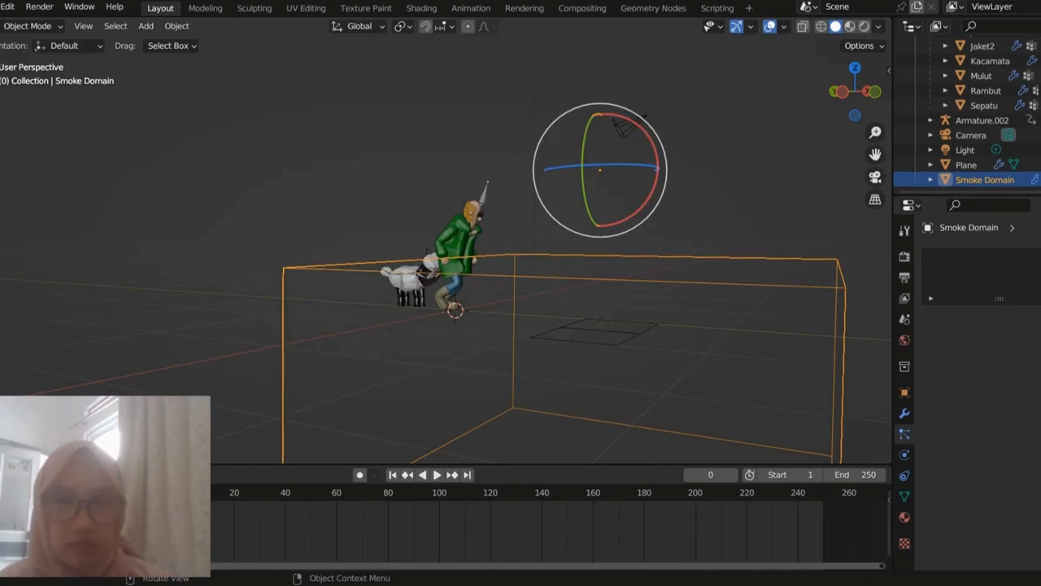
left_click(637, 334)
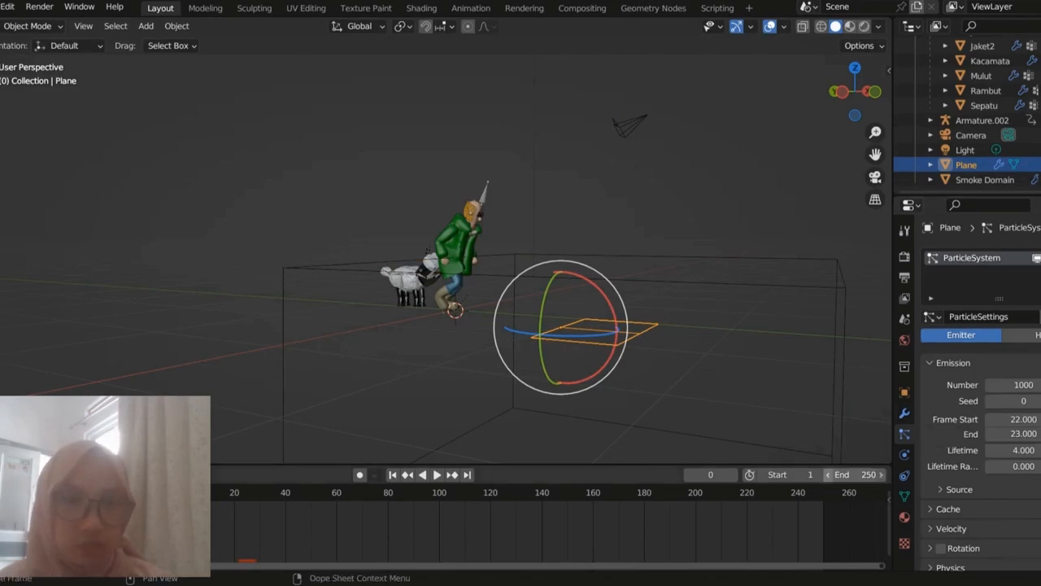
scroll(1008, 423, "down", 1)
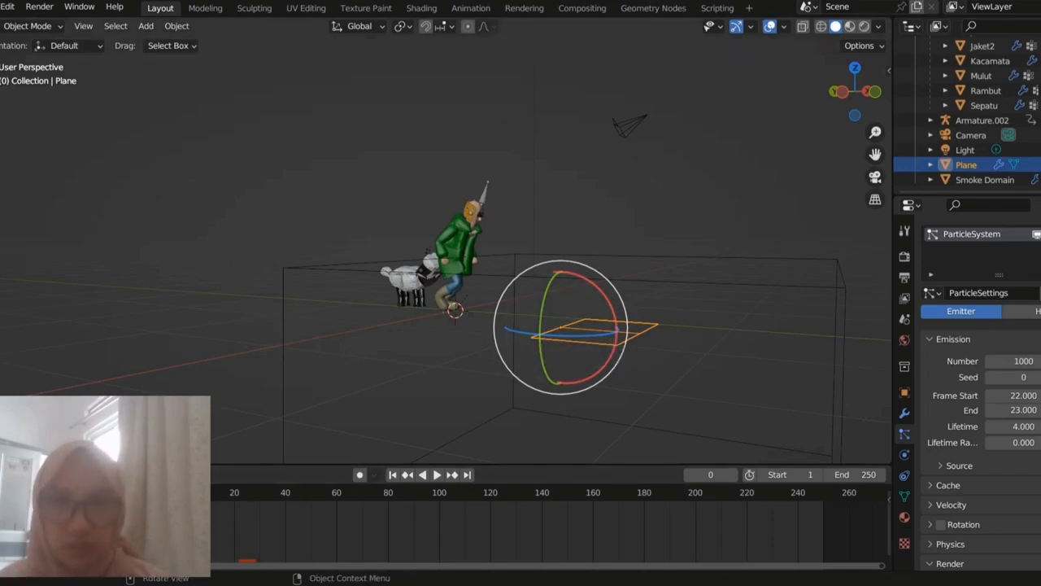
Step: Play the farmer's fall from frame 0 and watch the smoke over the emitter plane from close up and farther away
middle_click_drag(504, 325, 598, 354)
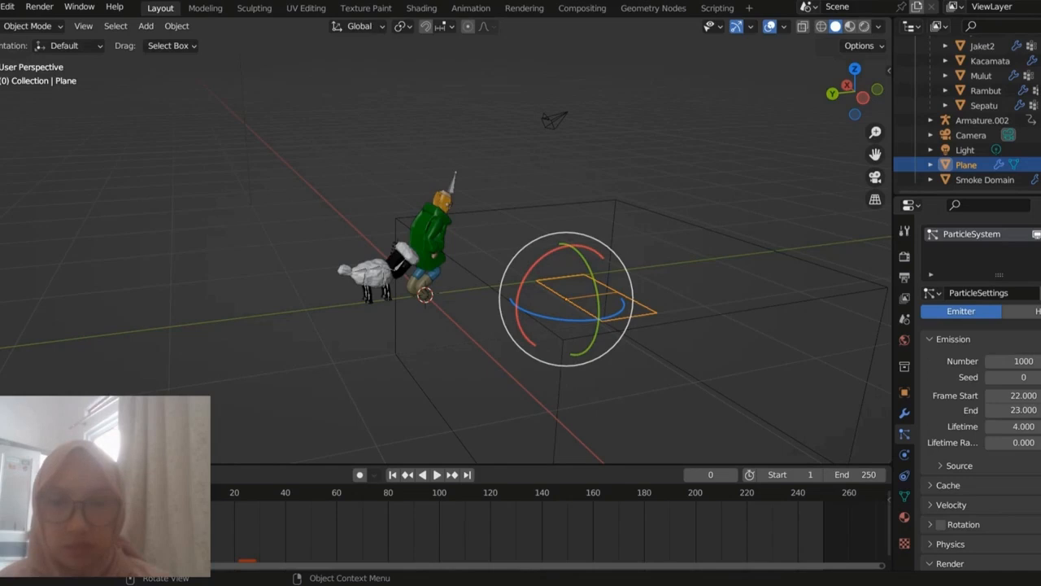
middle_click_drag(488, 529, 607, 529)
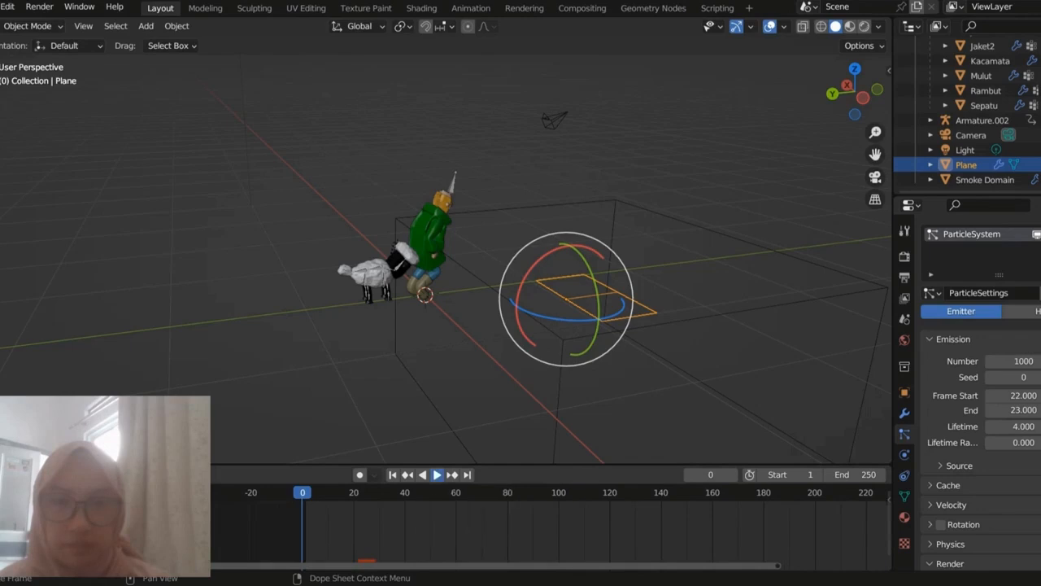
left_click(436, 475)
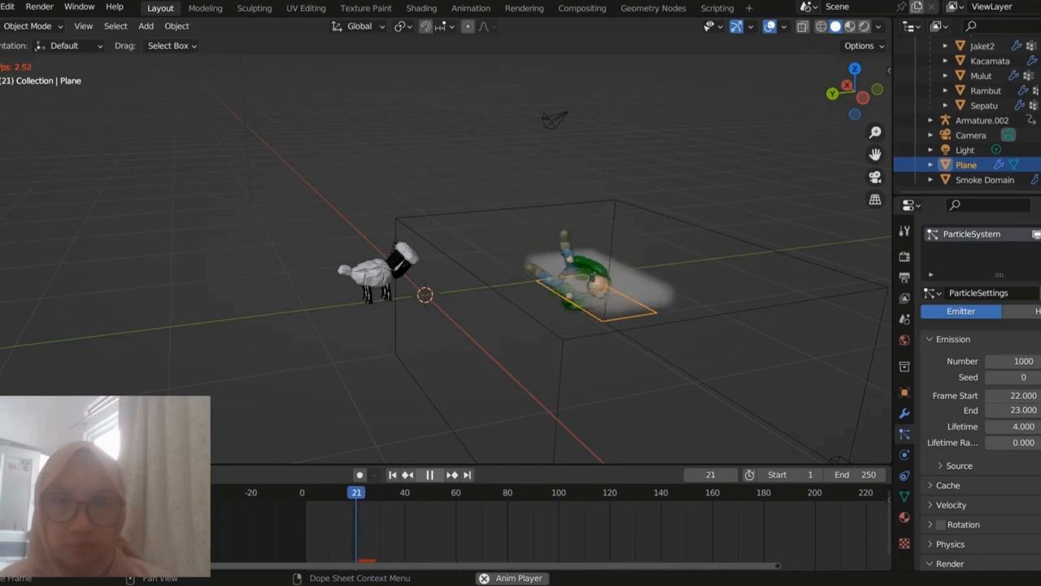
scroll(446, 260, "up", 3)
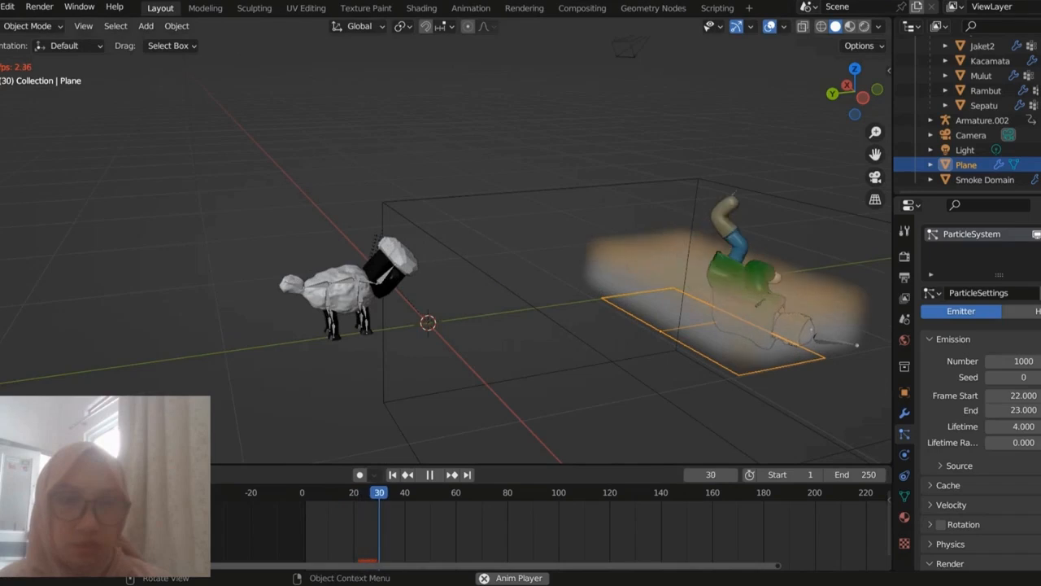
scroll(445, 260, "down", 2)
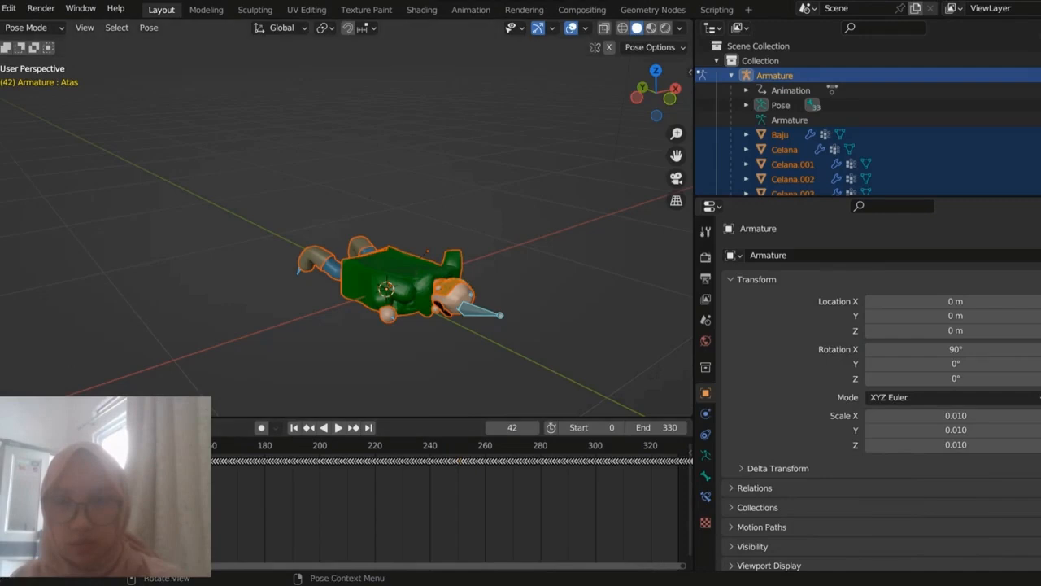
Step: View the fallen farmer's pose at frame 42 from above and play the animation from there
middle_click_drag(407, 244, 447, 281)
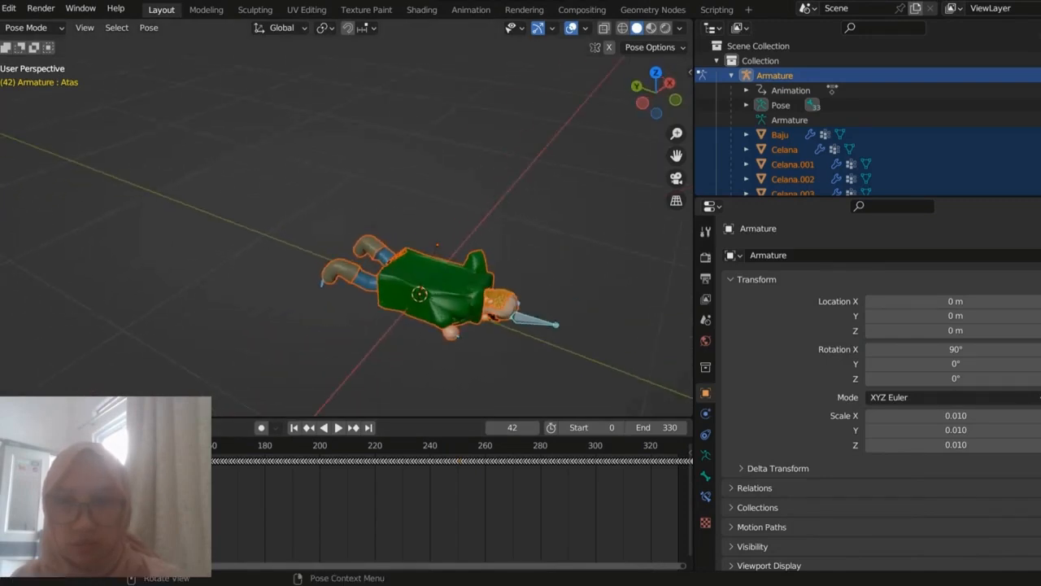
key("space")
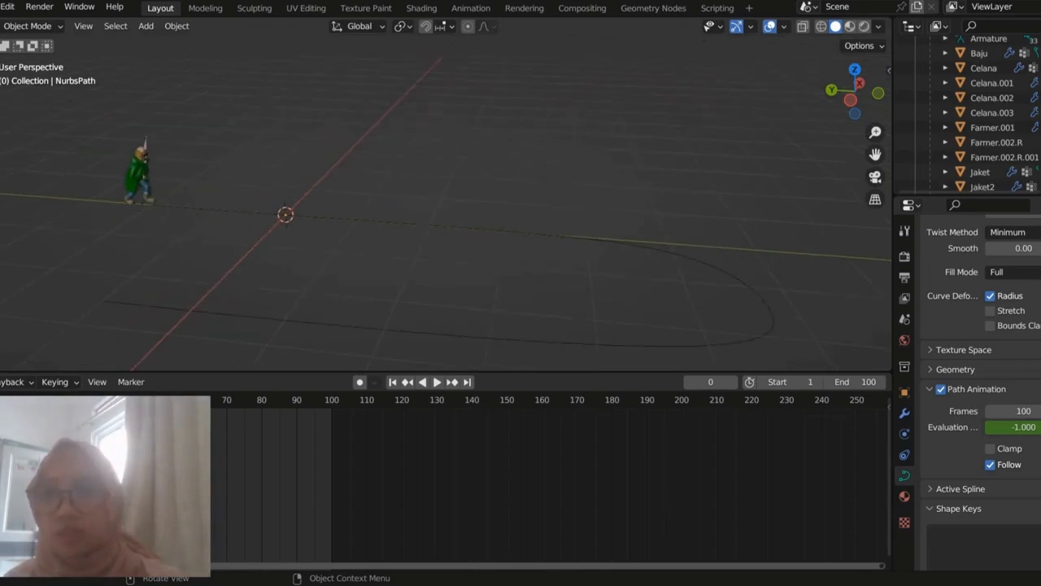
Step: Examine the farmer at the start of the NURBS path and the path's full curved course
scroll(445, 213, "up", 3)
middle_click_drag(209, 220, 465, 275, "shift")
scroll(465, 275, "up", 4)
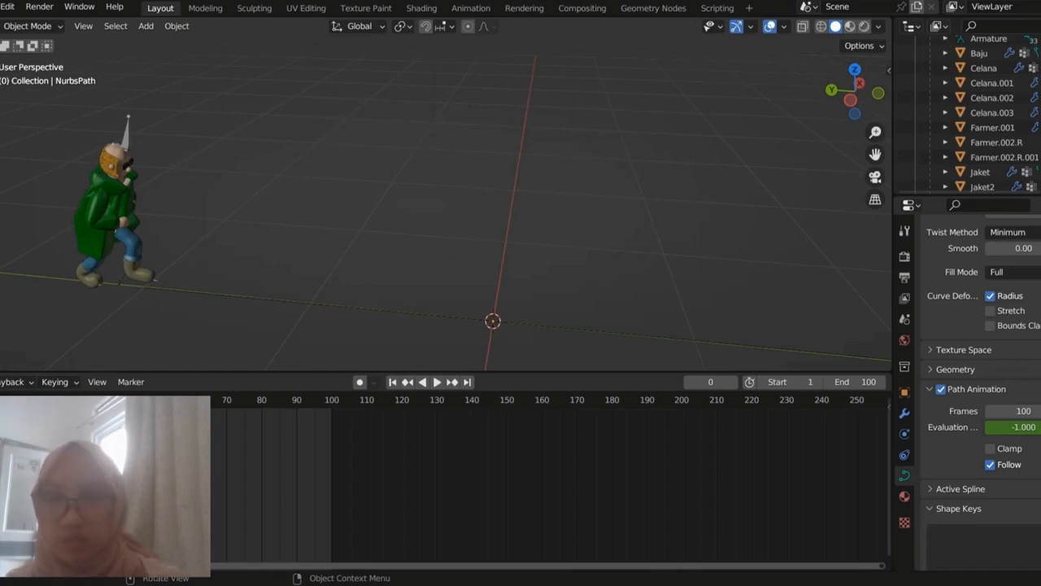
scroll(445, 213, "down", 3)
scroll(446, 213, "down", 2)
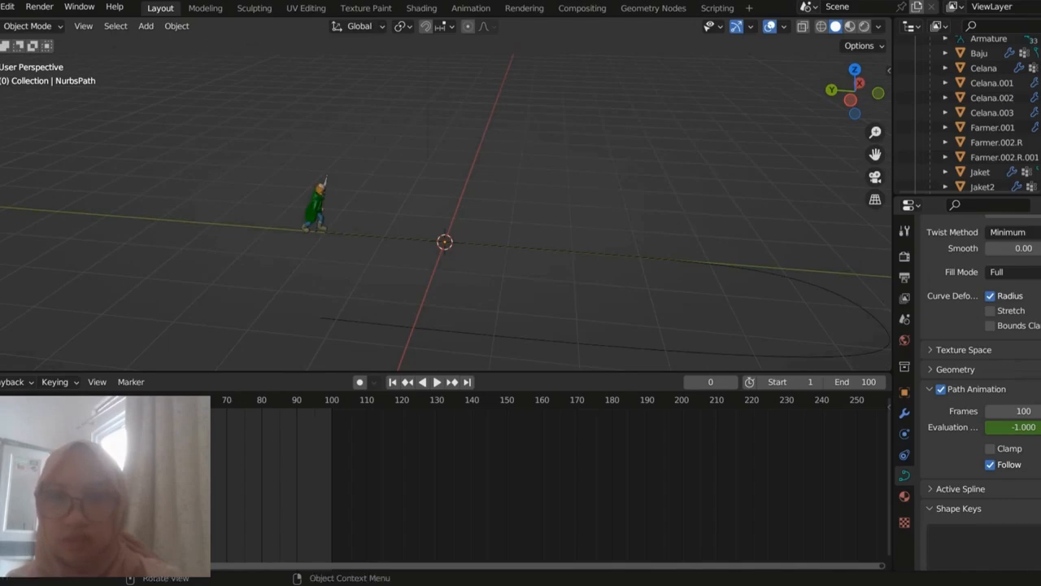
middle_click_drag(488, 244, 383, 212, "shift")
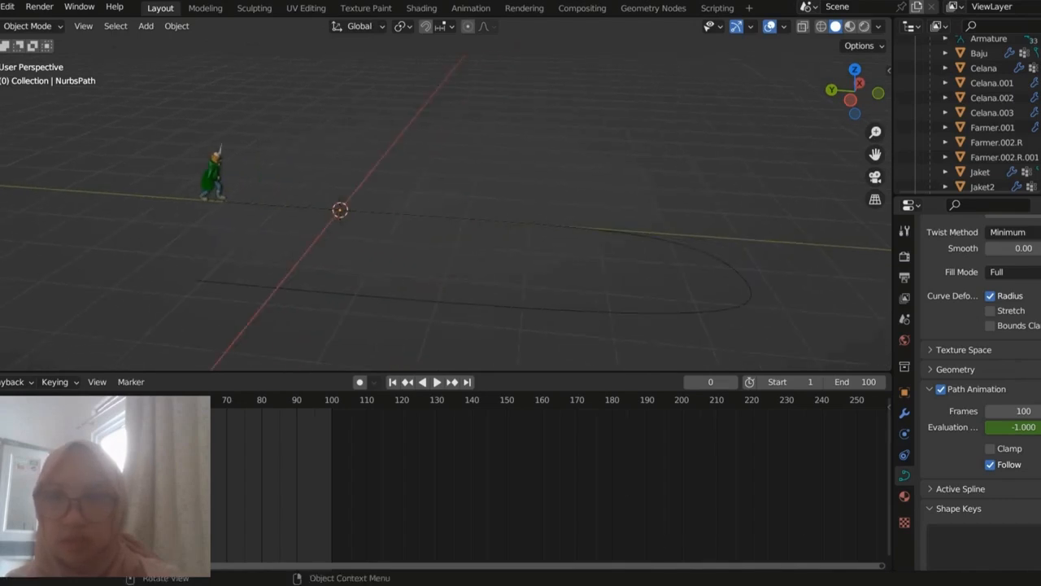
Step: Point out the Curve entry among the object types to add, and play the farmer's animation along the NURBS path
left_click(146, 25)
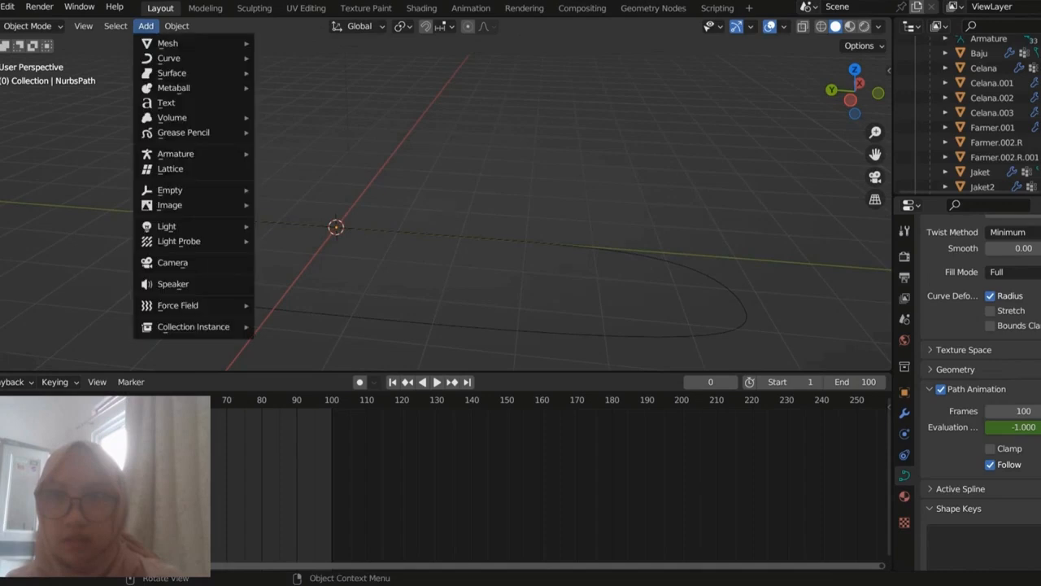
mouse_move(169, 58)
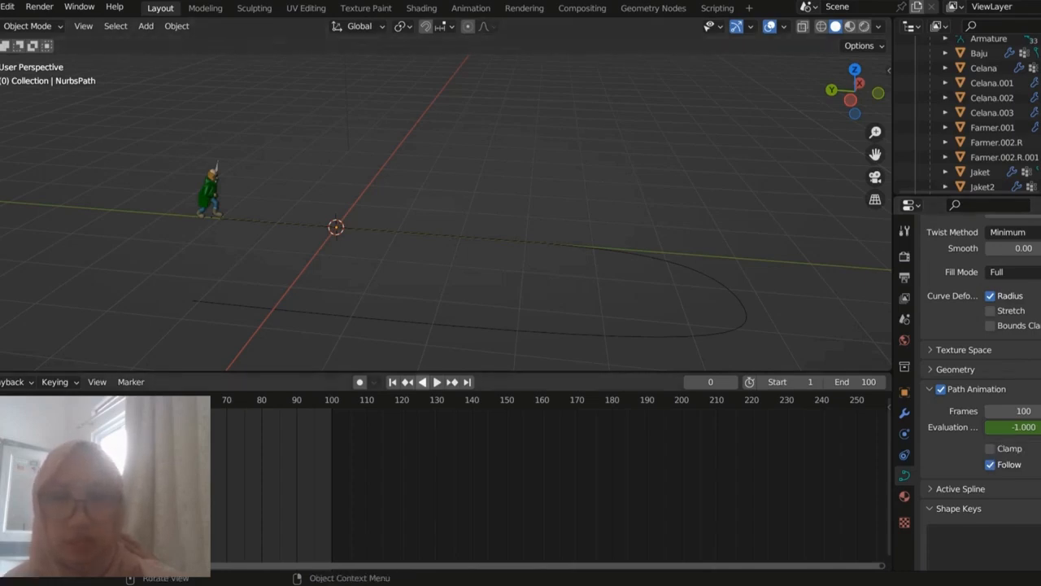
key("space")
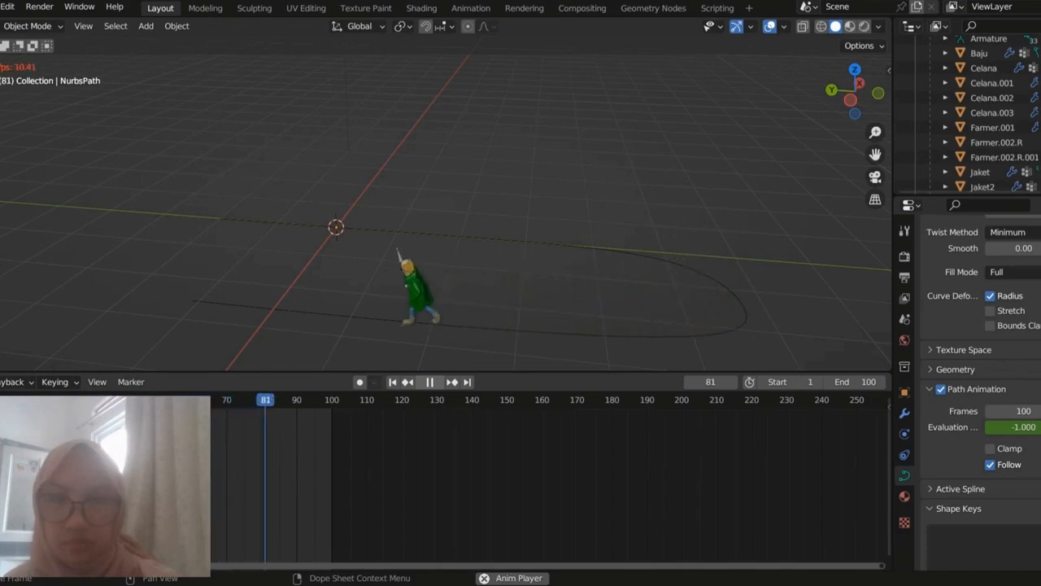
key("space")
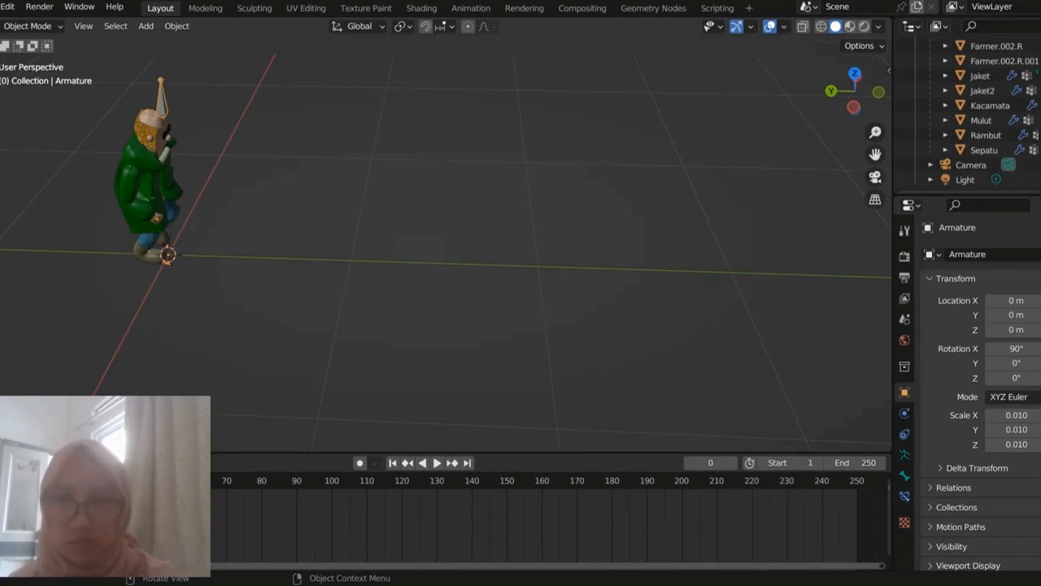
Step: Enlarge the timeline to show the armature's keyframes, and play the farmer's baked motion twice from frame 0
left_click_drag(488, 452, 488, 330)
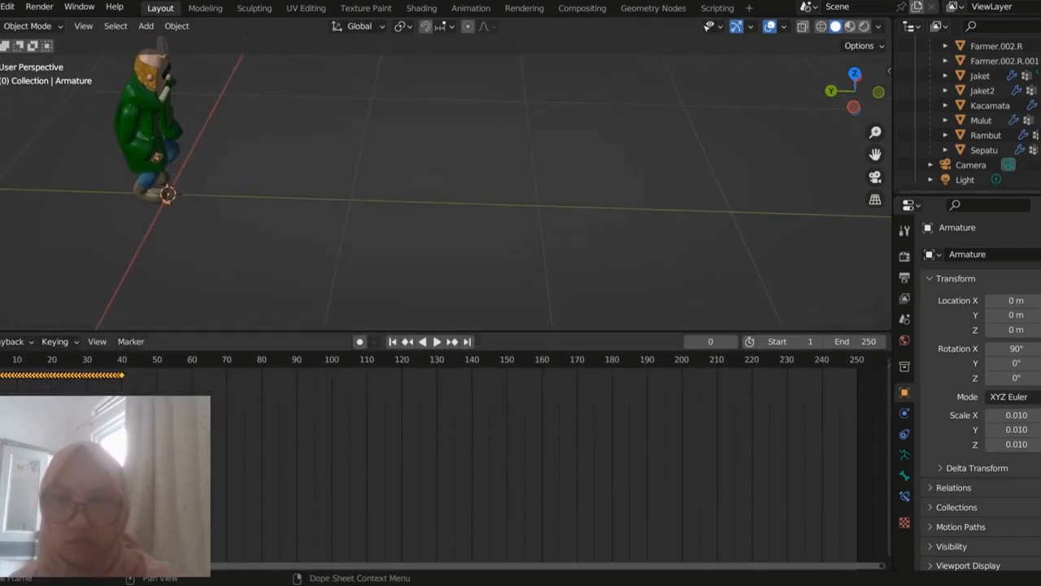
key("space")
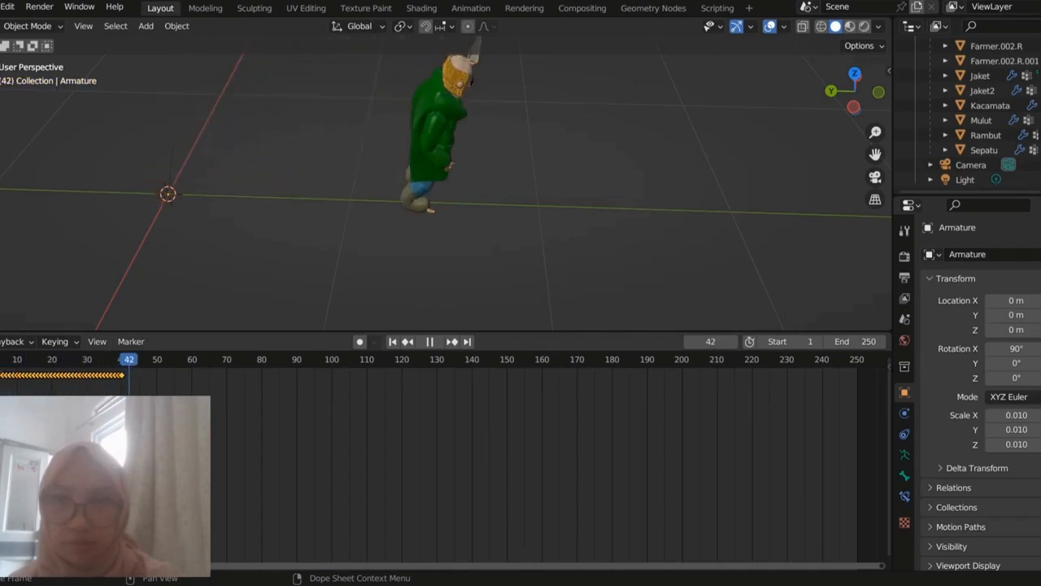
key("Escape")
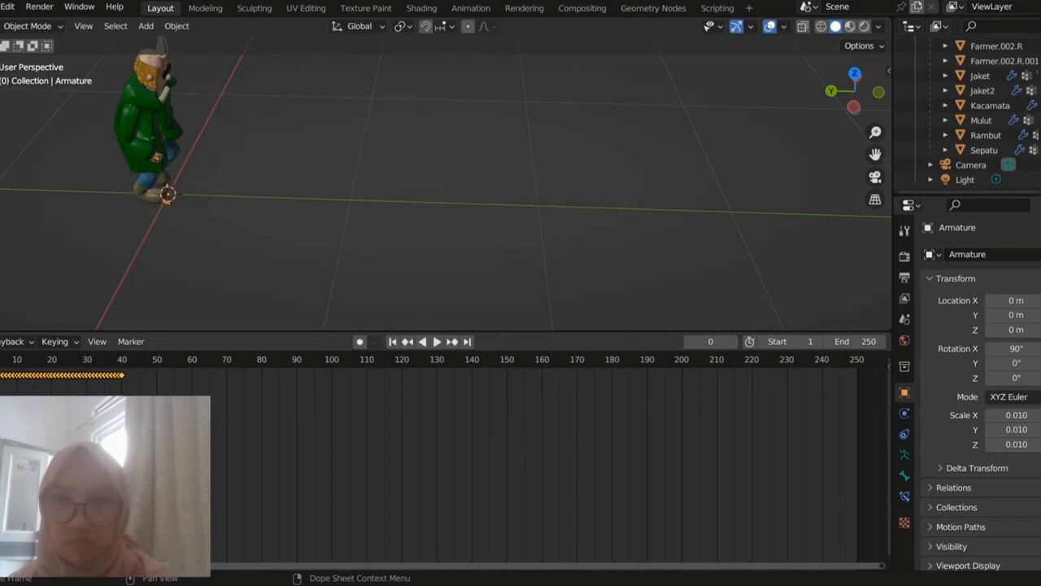
key("space")
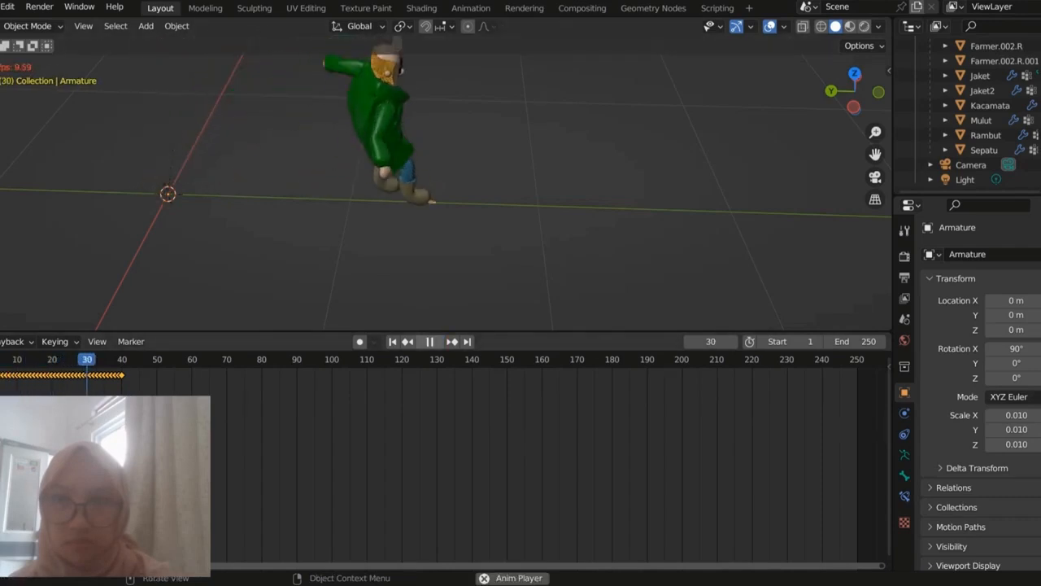
key("space")
key("space")
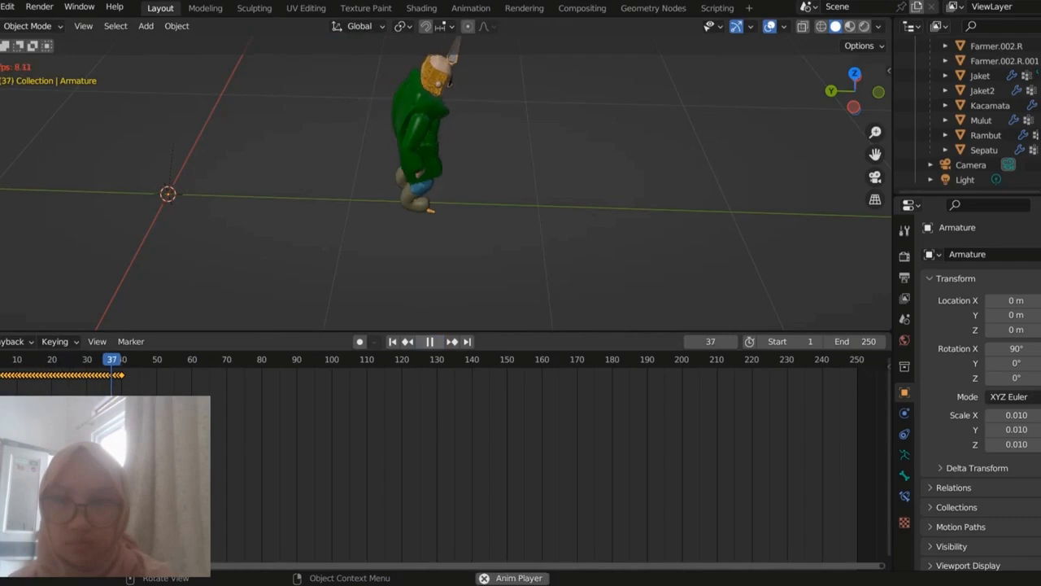
key("space")
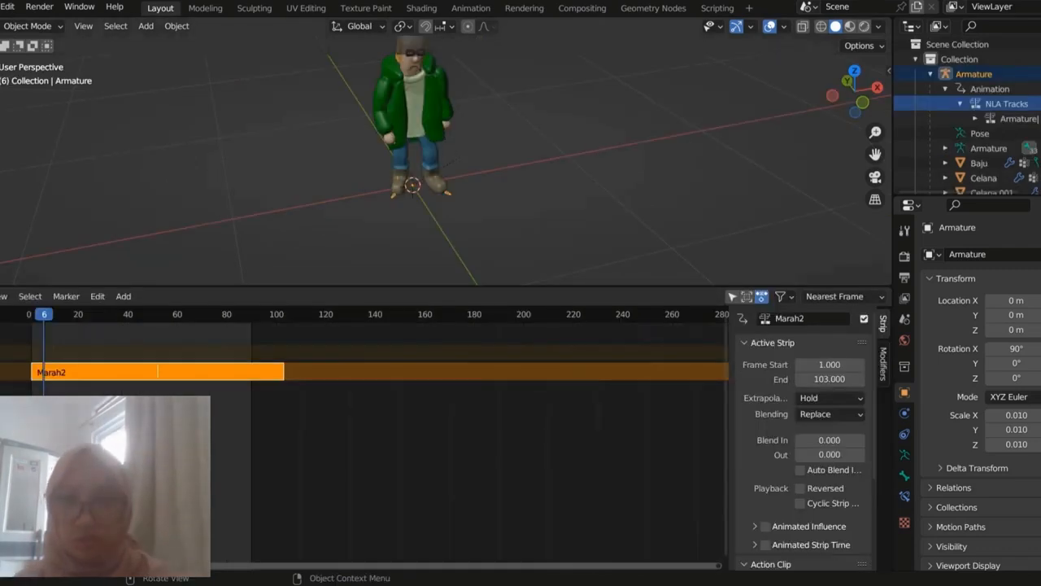
Step: Scrub the Marah2 NLA strip to frames 52 and 103, and show the Repeat setting of its action clip
scroll(423, 160, "down", 1)
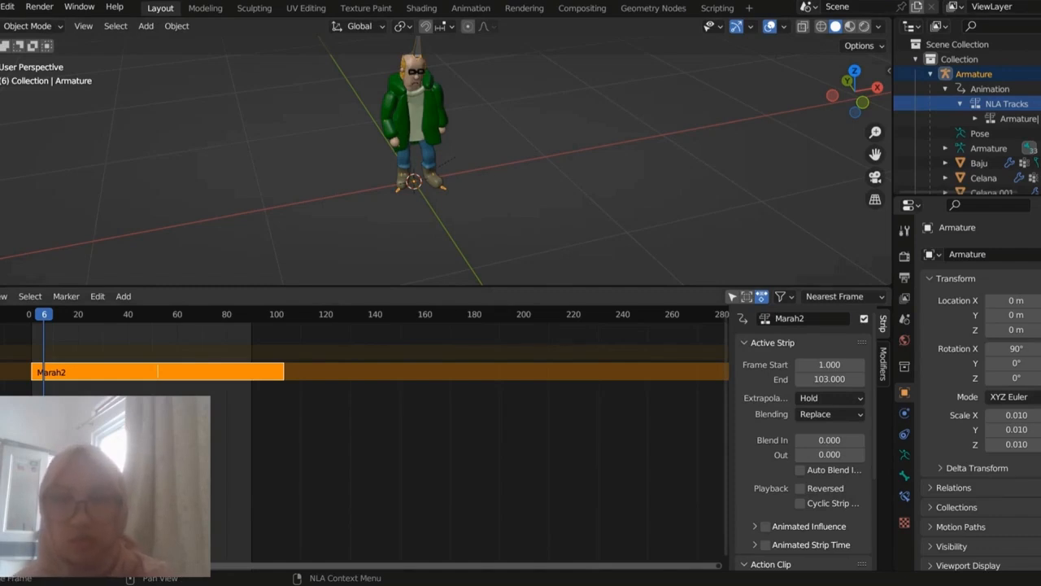
left_click_drag(44, 313, 158, 314)
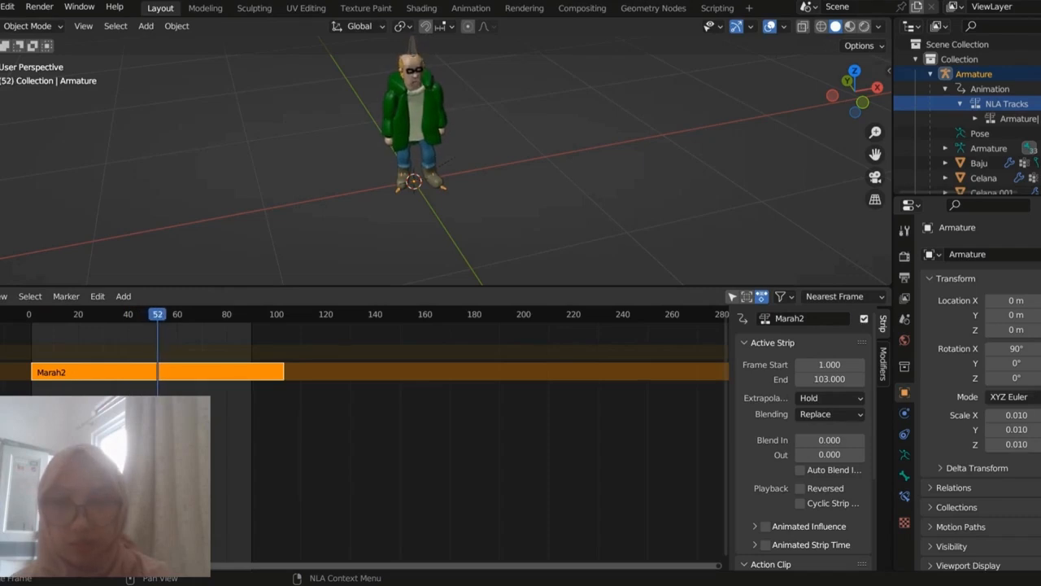
scroll(806, 439, "down", 2)
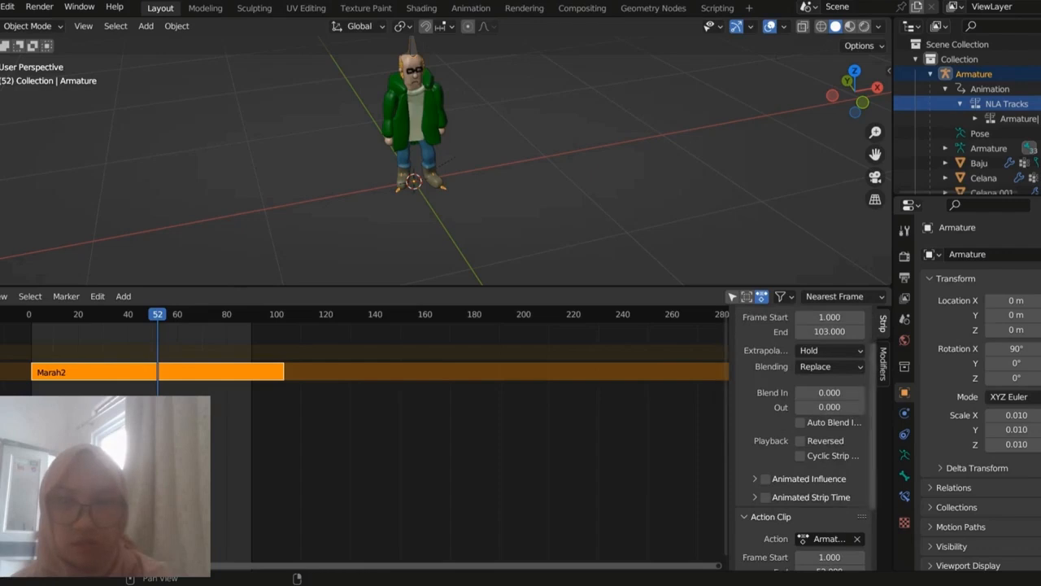
scroll(806, 439, "down", 4)
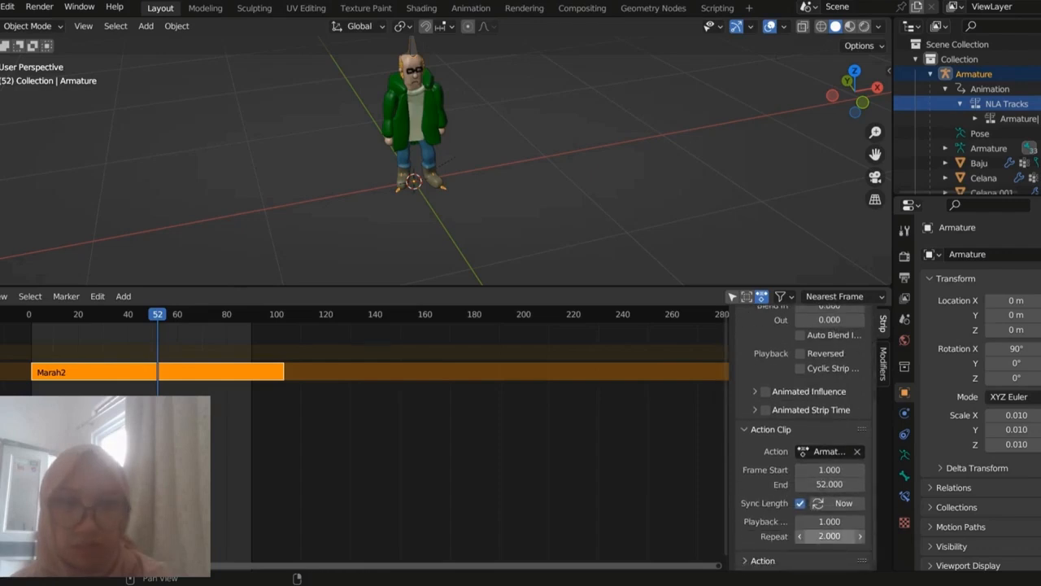
key("space")
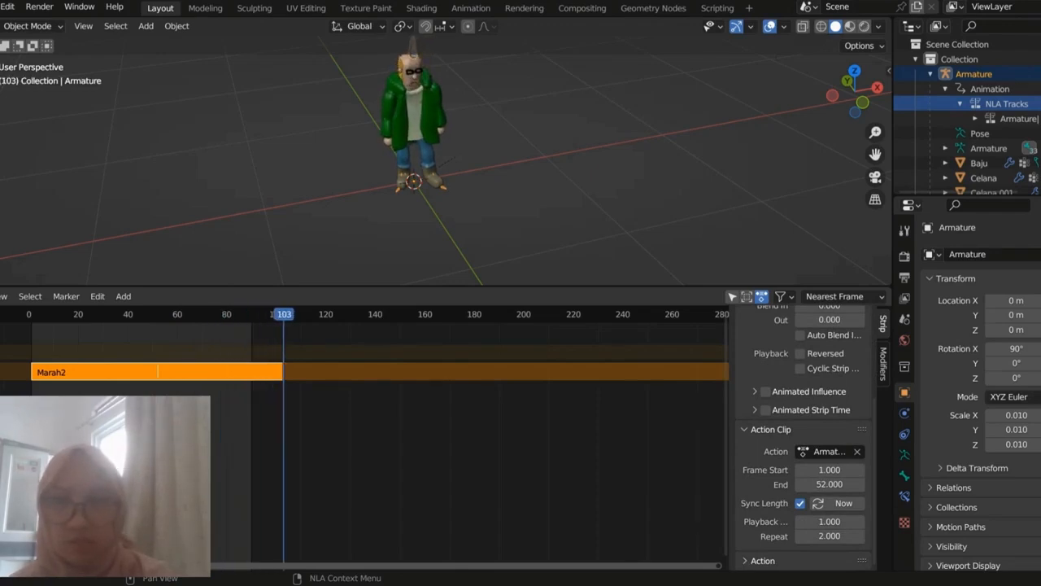
left_click(1, 296)
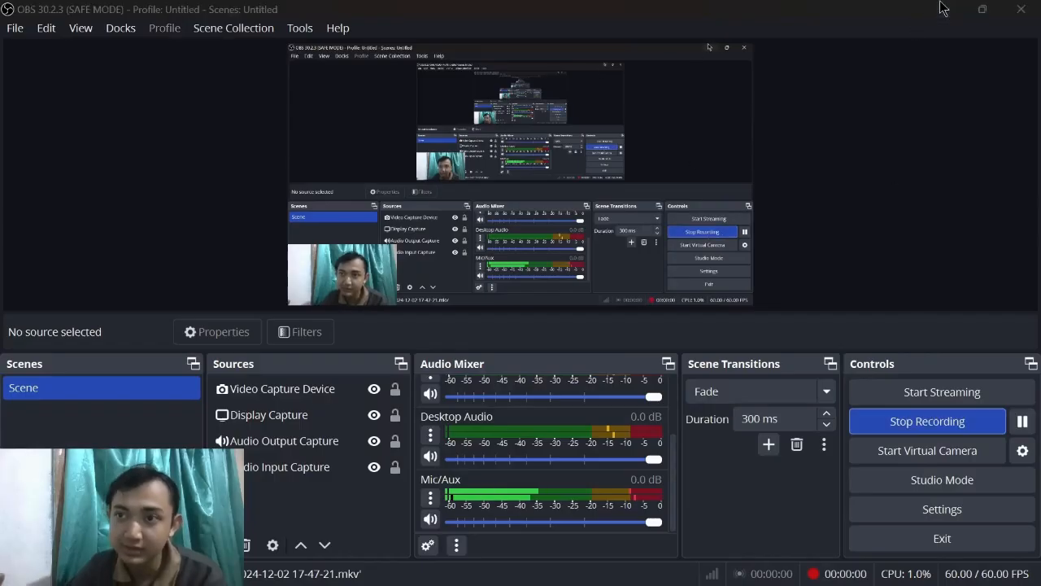
Step: Minimise OBS to switch to the Canva presentation, and show its Kontribusi page with the WhatsApp notification dismissed
left_click(945, 9)
left_click(946, 9)
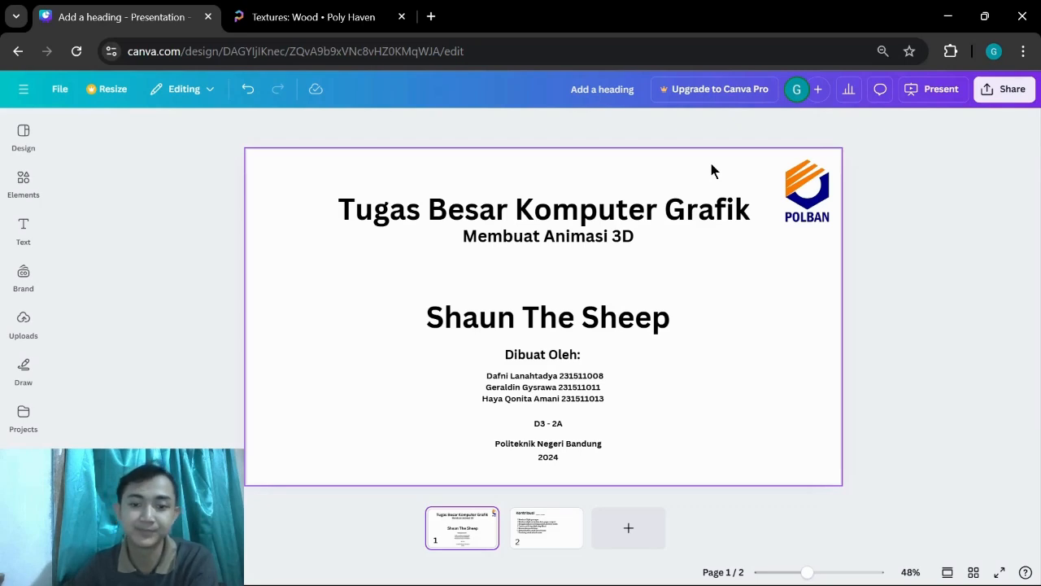
left_click(543, 524)
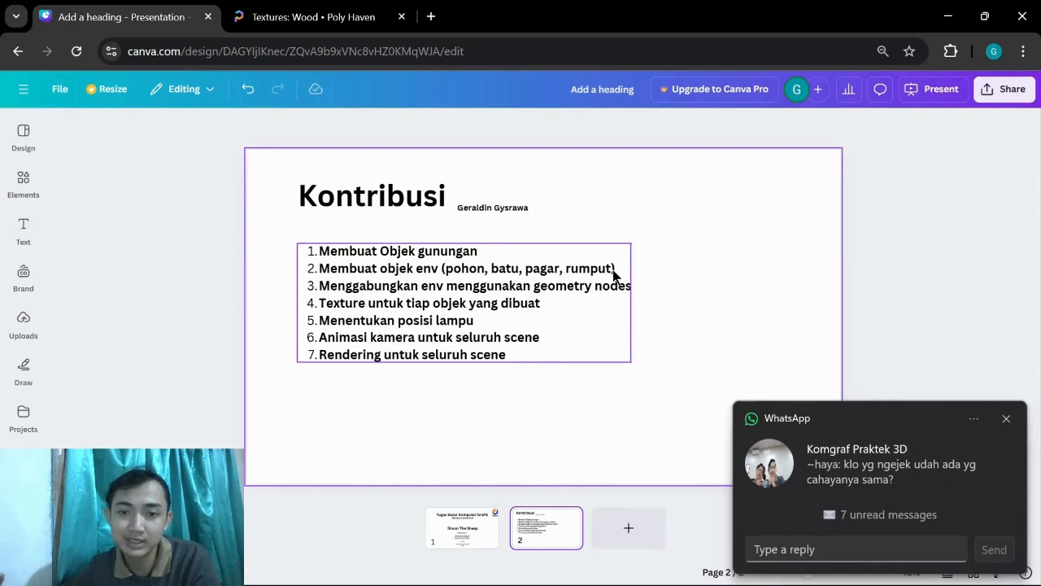
left_click(1008, 419)
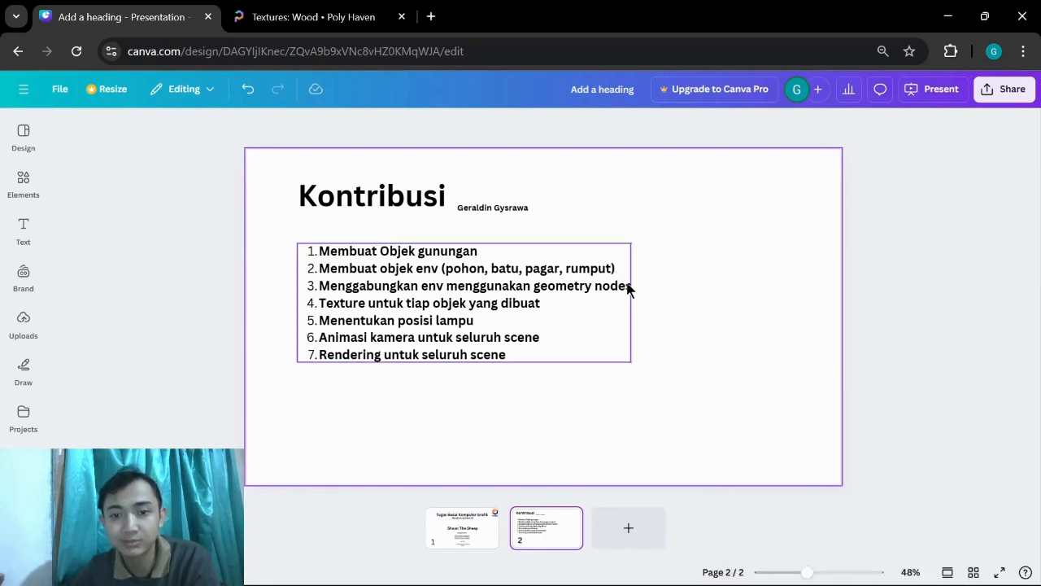
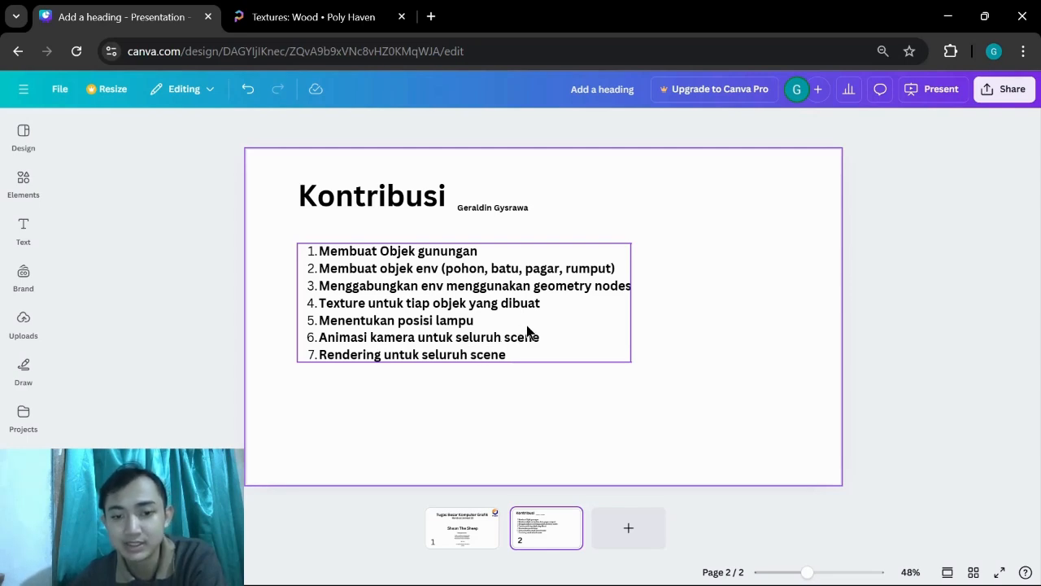
Step: Switch to Dust3D and show the gunungan mesh beside its reference drawing from several angles
mouse_move(626, 582)
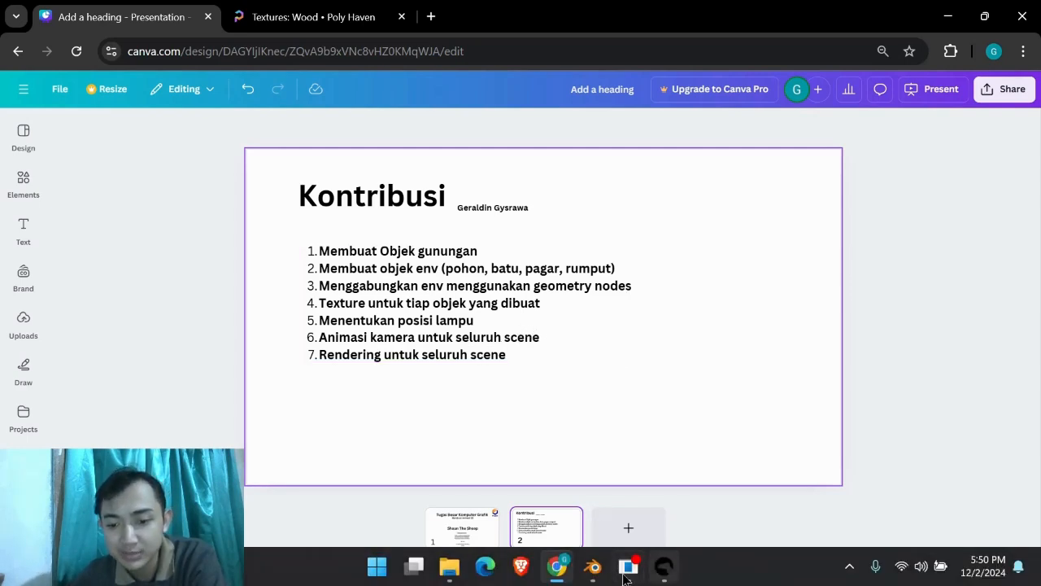
left_click(663, 573)
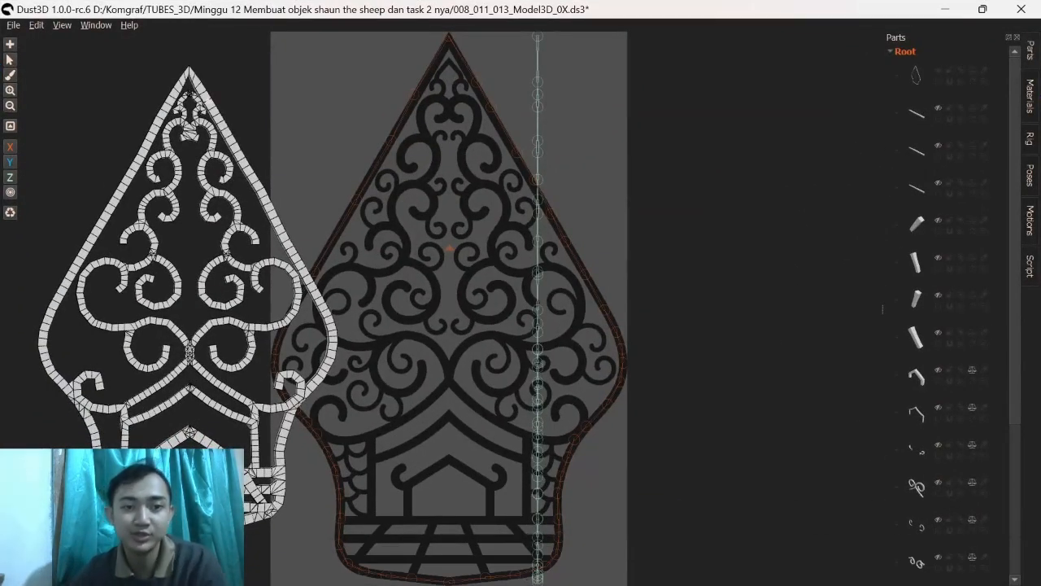
middle_click_drag(210, 102, 232, 91, "shift")
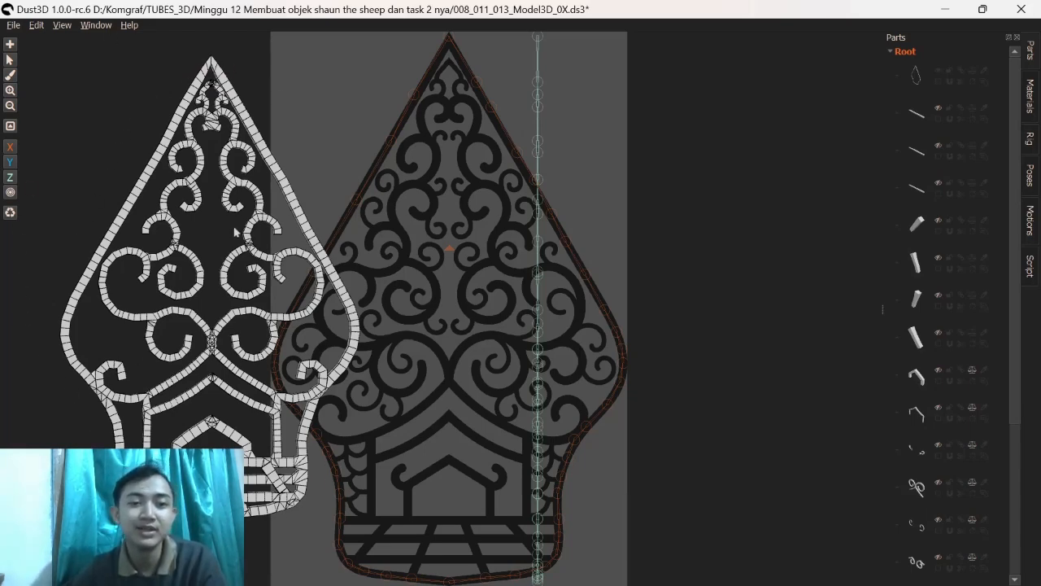
middle_click_drag(292, 131, 255, 128, "shift")
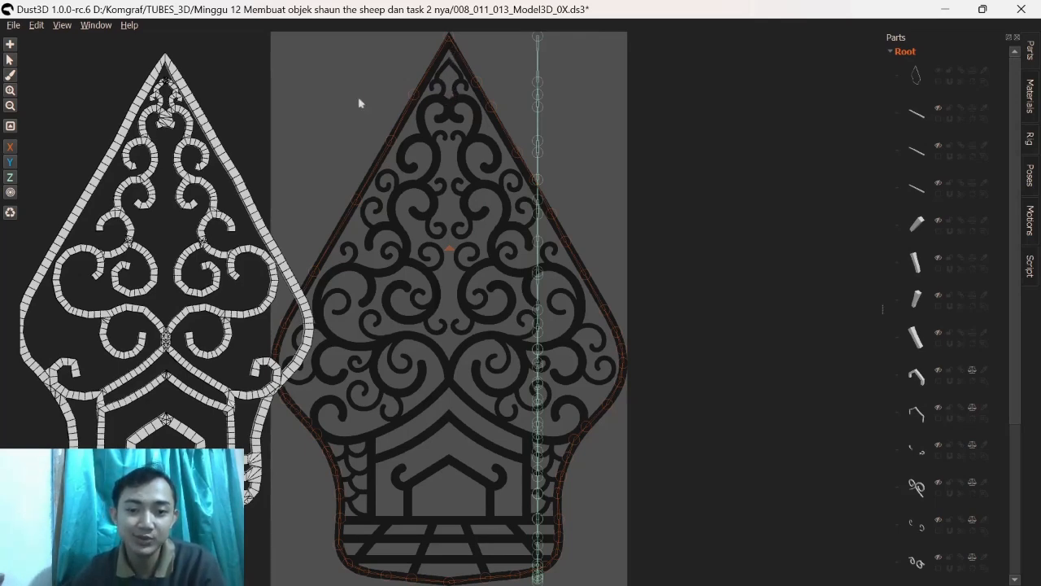
middle_click_drag(160, 118, 189, 115)
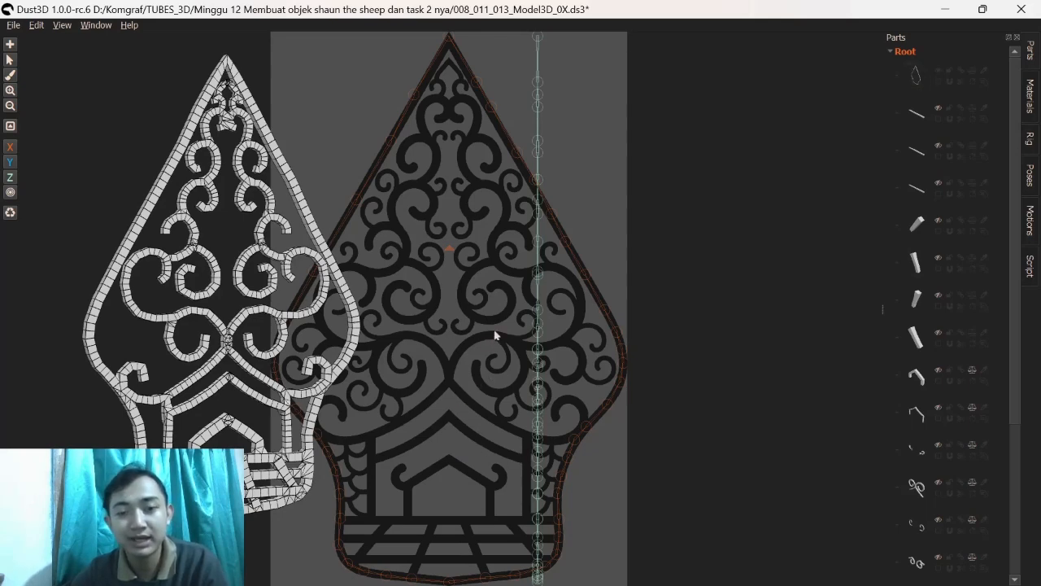
middle_click_drag(319, 310, 300, 317)
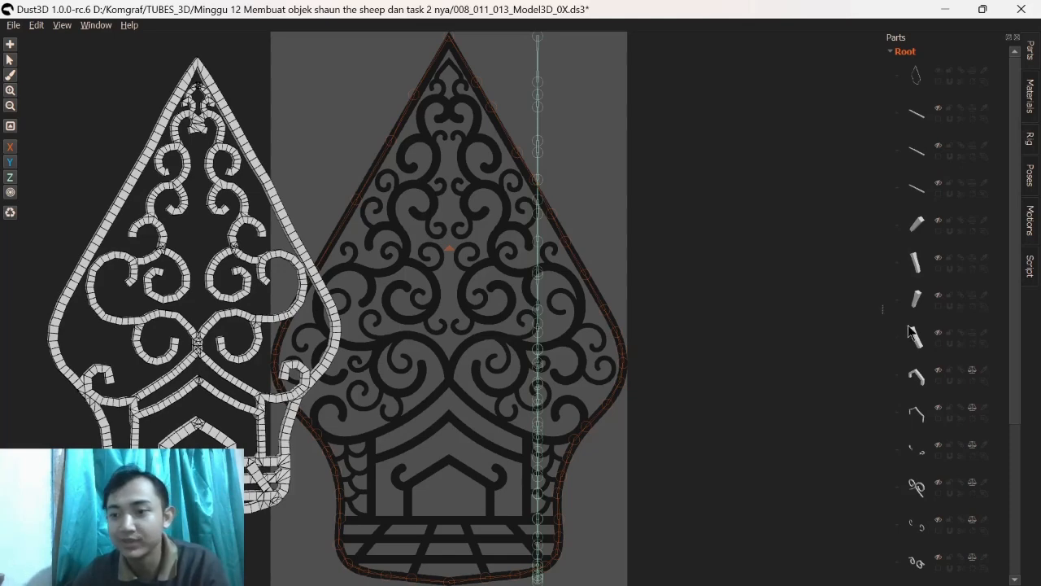
Step: Turn the mirroring of the large curl part in the gunungan off and back on
scroll(966, 367, "down", 3)
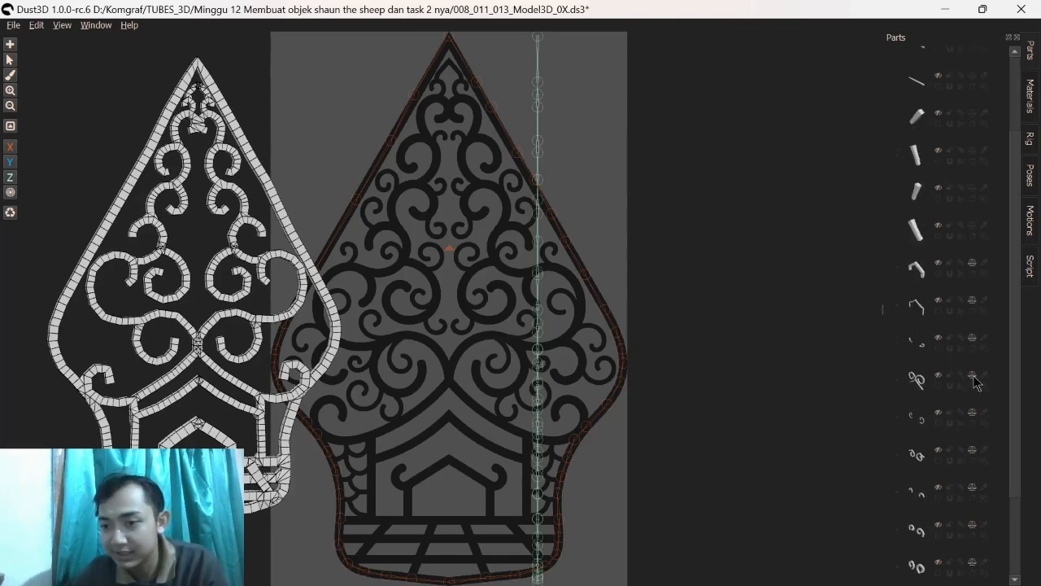
left_click(973, 377)
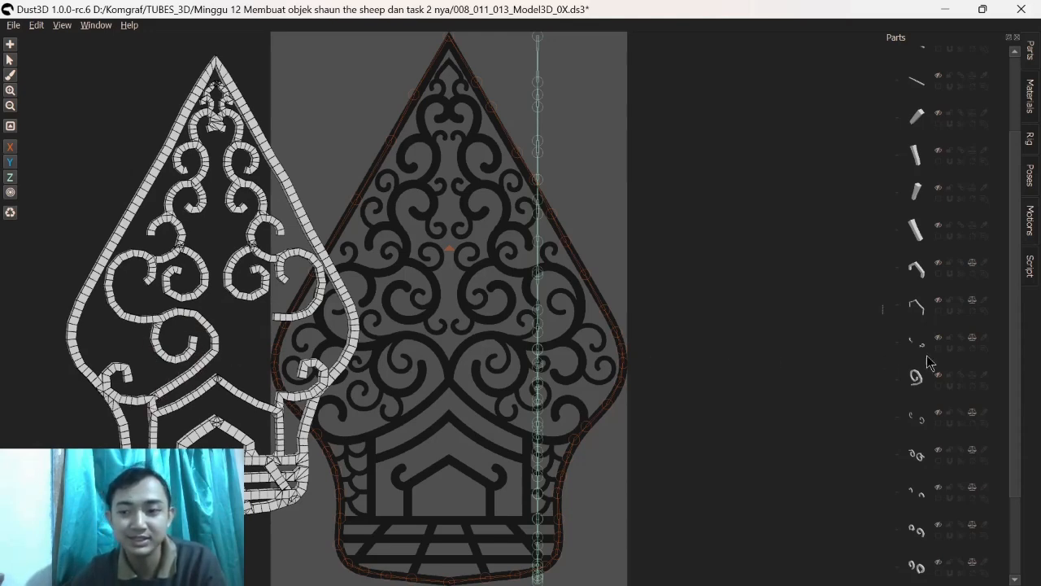
left_click(973, 375)
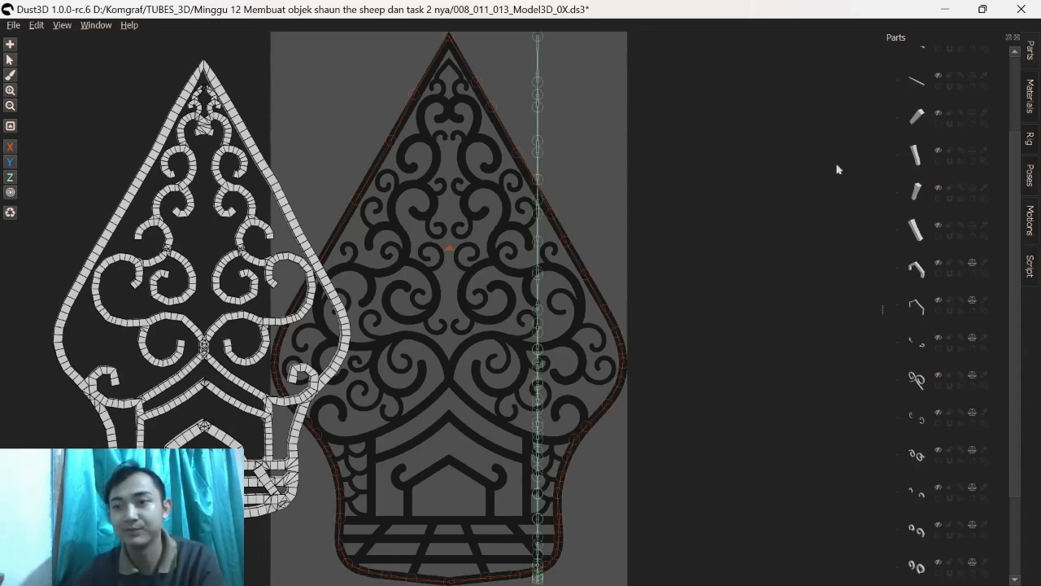
Step: Close Dust3D without saving the changes, and switch to the Blender window with the rumput_baru file
left_click(1020, 9)
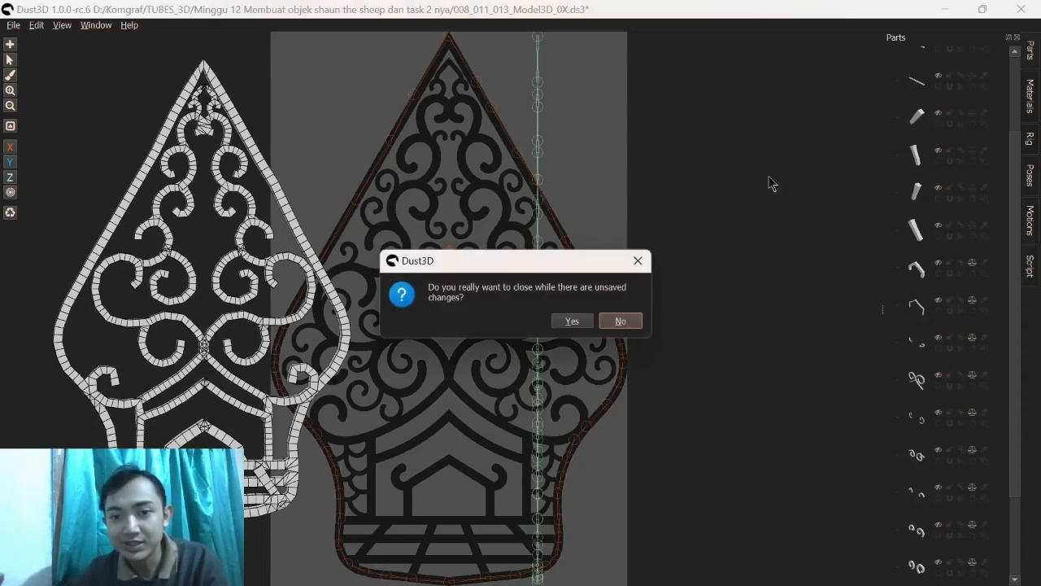
left_click(568, 322)
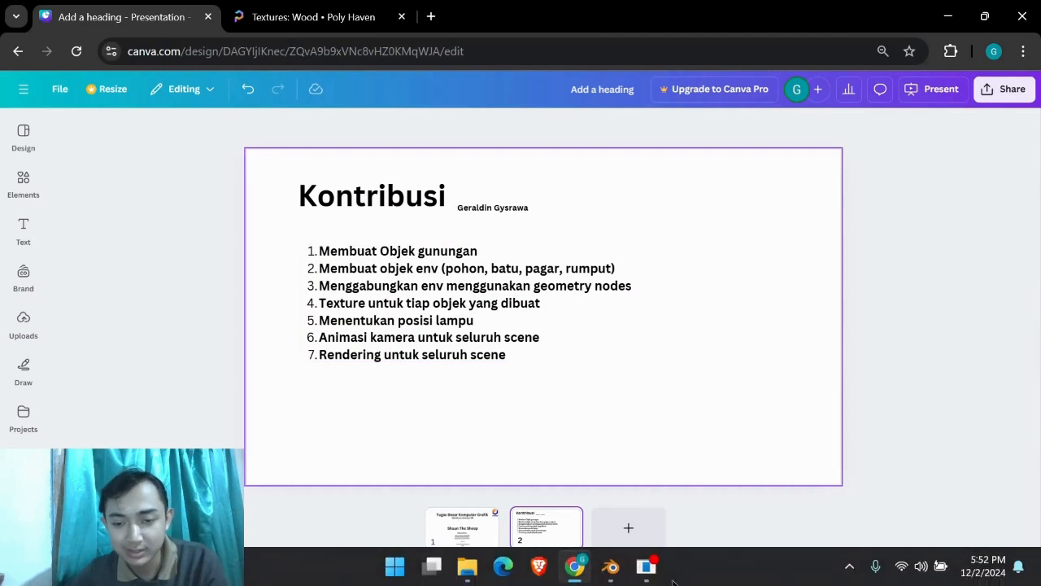
mouse_move(611, 574)
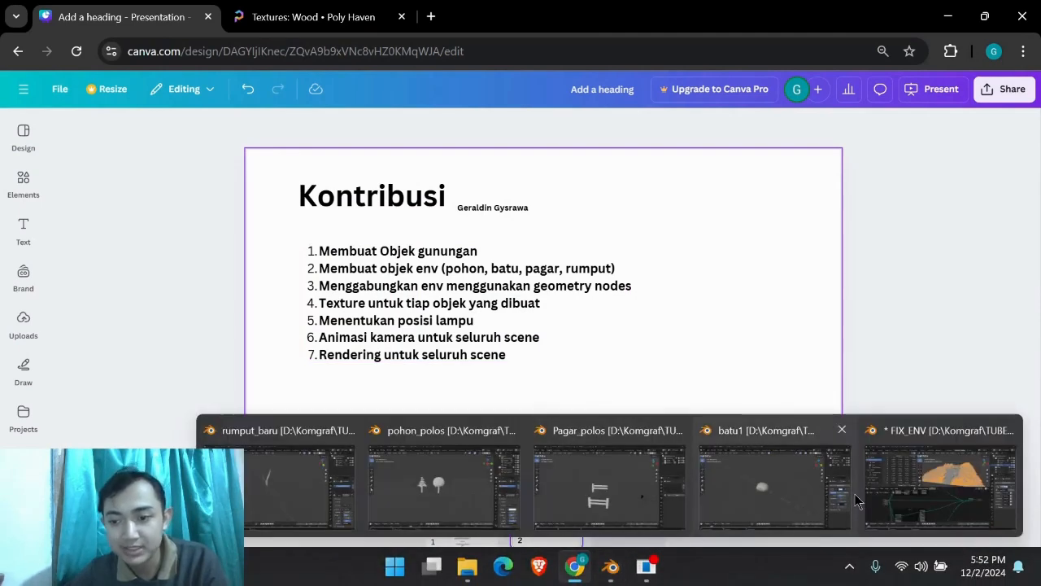
left_click(320, 510)
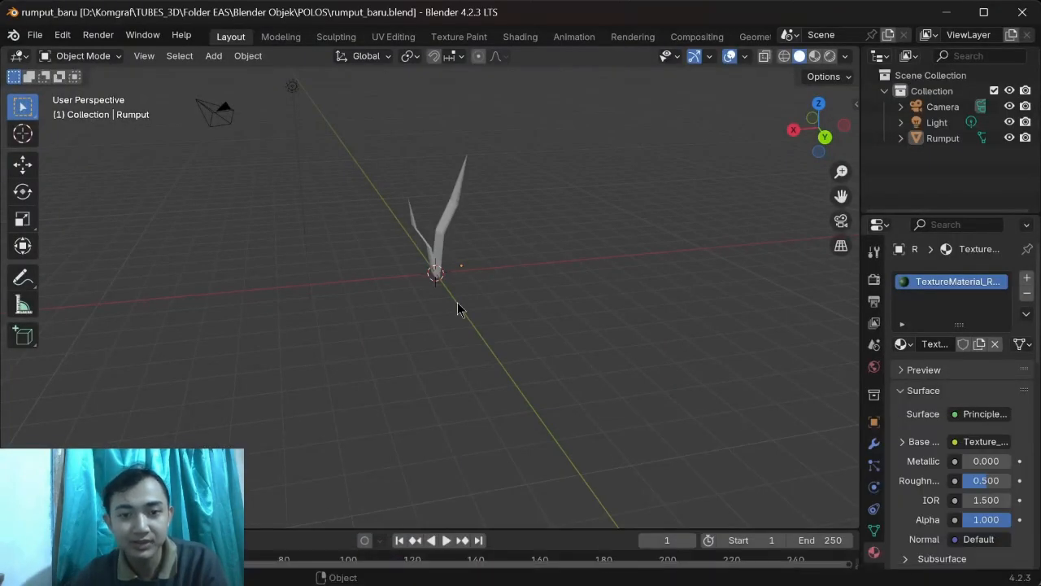
Step: Select the Rumput grass mesh and show its object properties and its shape from different angles
middle_click_drag(437, 306, 439, 268)
left_click(872, 420)
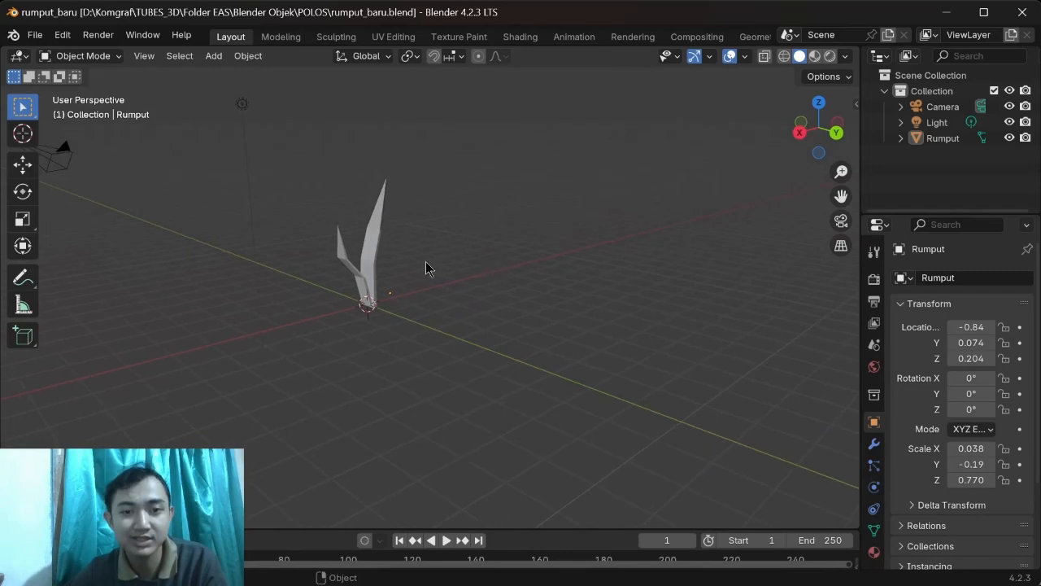
left_click(369, 258)
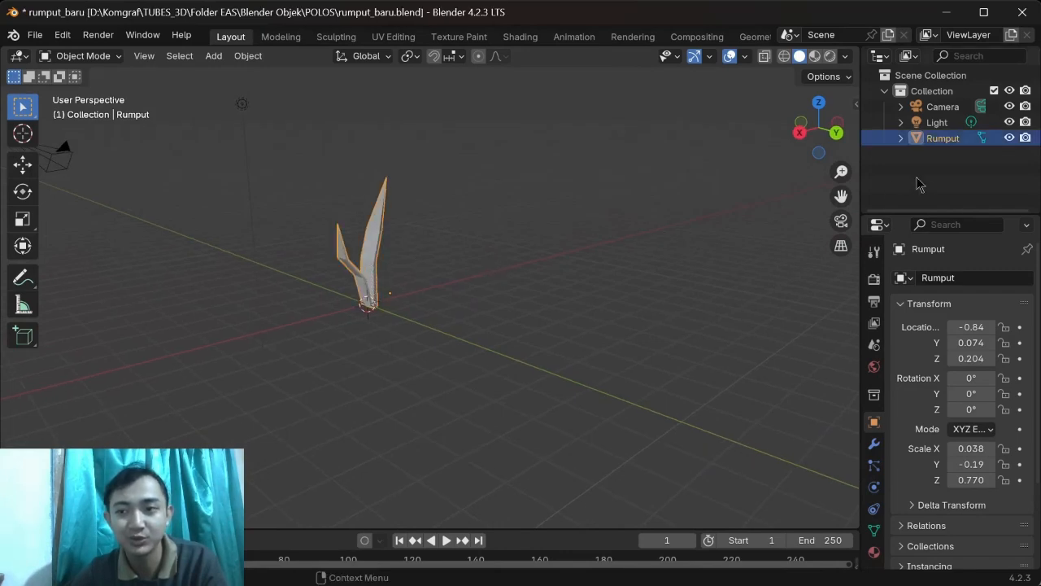
middle_click_drag(442, 274, 420, 287)
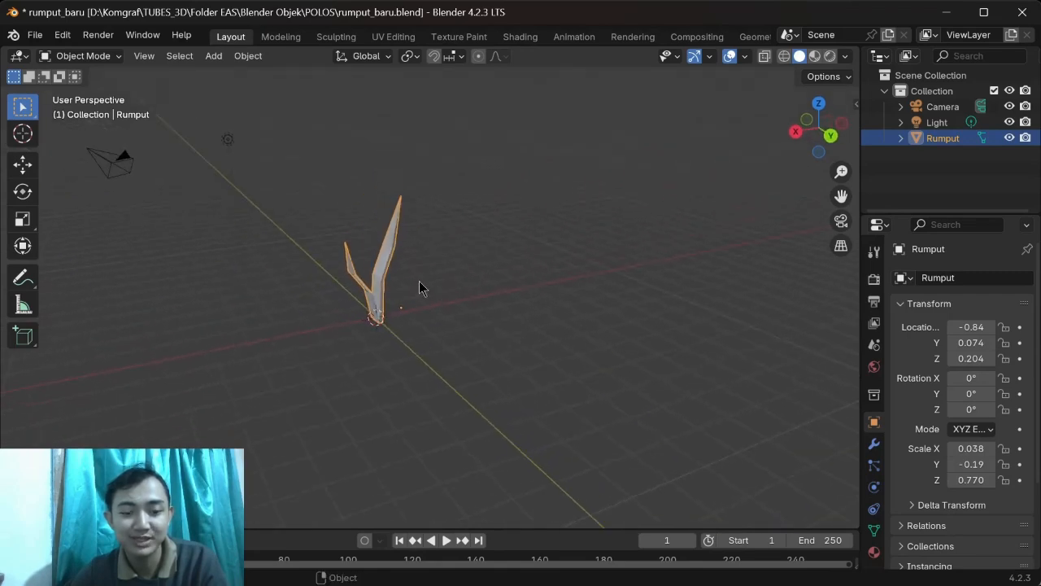
Step: Add a mesh cube and move it along the X axis to about -6 m, beside the grass
key("shift+a")
type("cub")
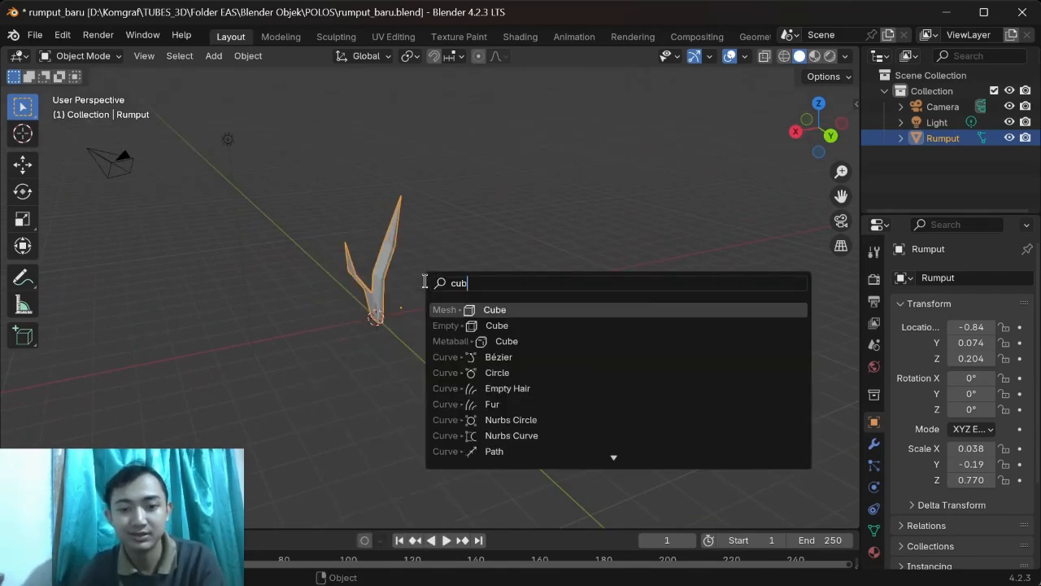
key("Return")
key("g")
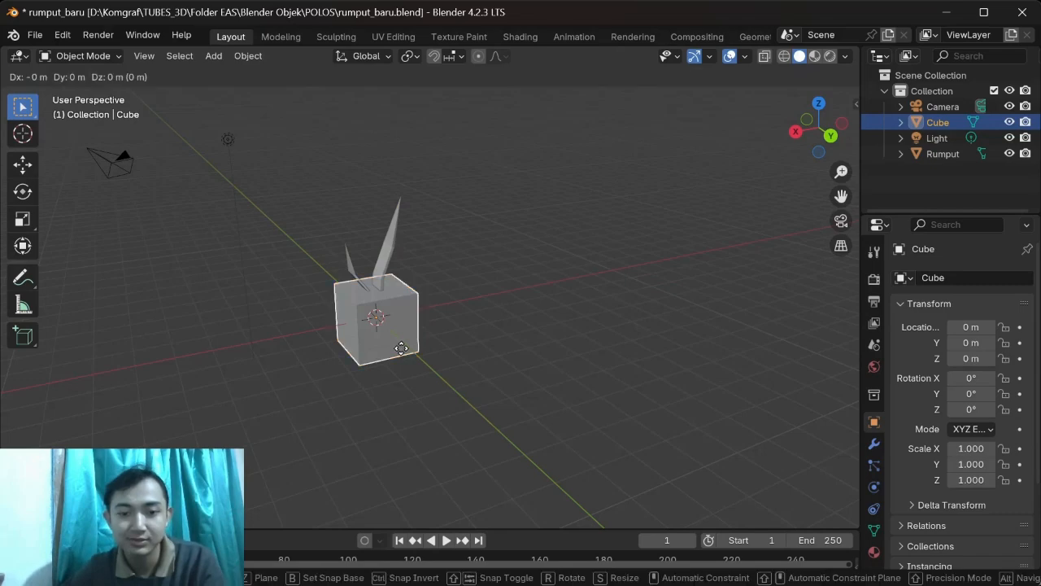
key("x")
left_click(554, 320)
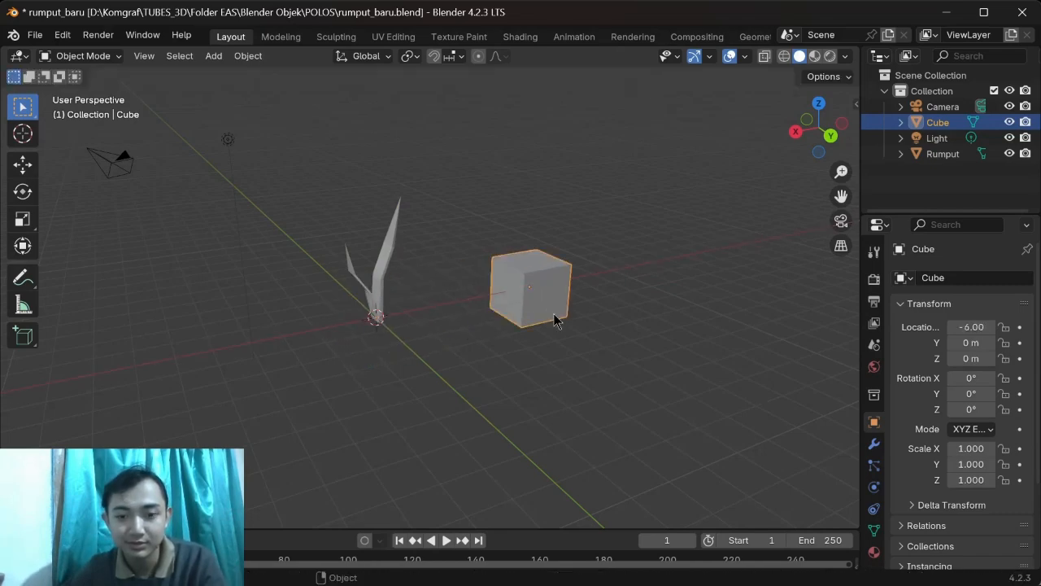
Step: Thin the cube into an upright block scaled to about 0.166 in X and 0.4 in Y, placed at about -0.79 m in Y
key("s")
key("x")
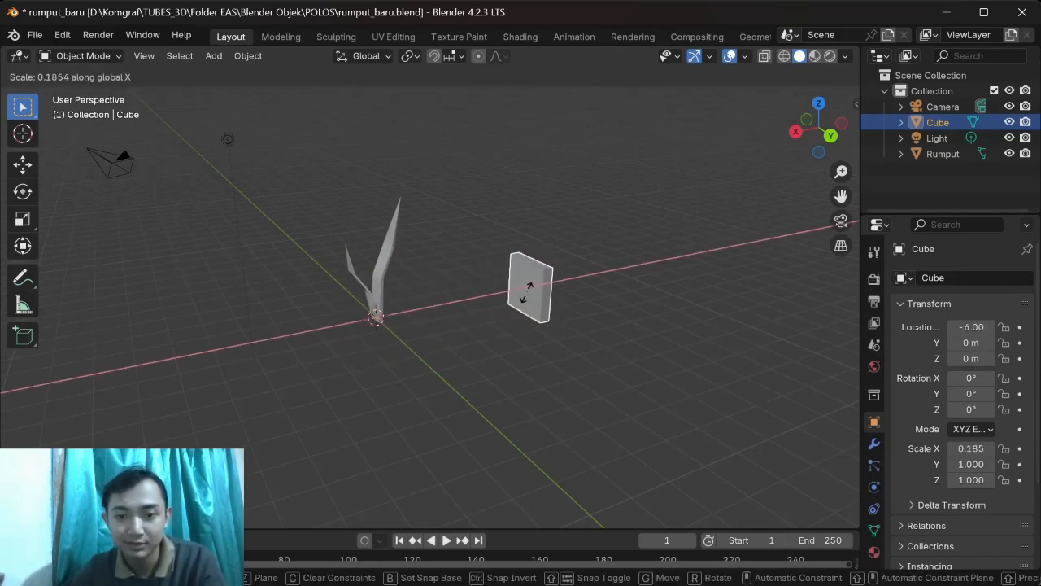
left_click(525, 296)
key("g")
key("y")
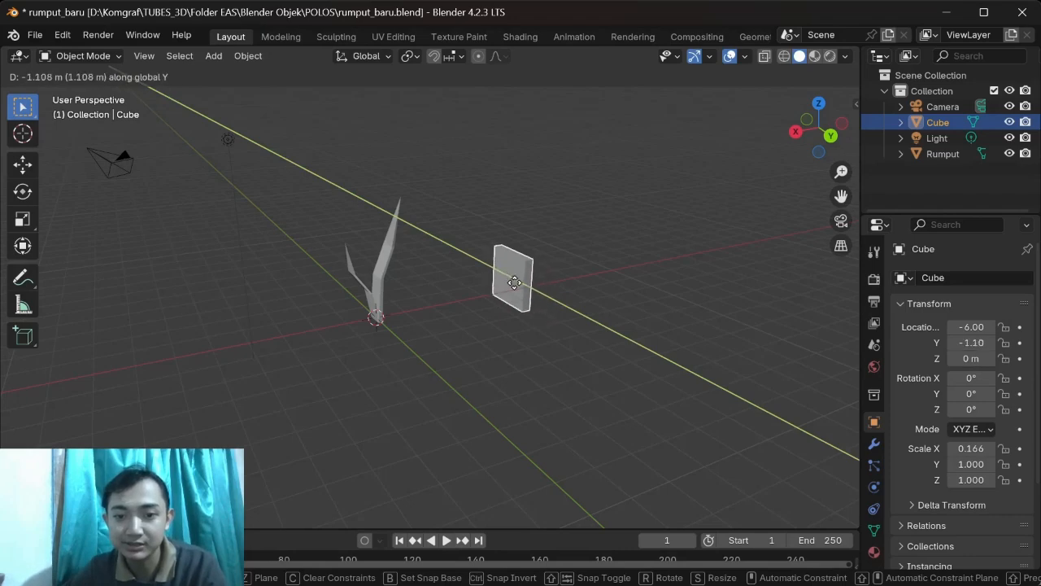
left_click(516, 284)
key("s")
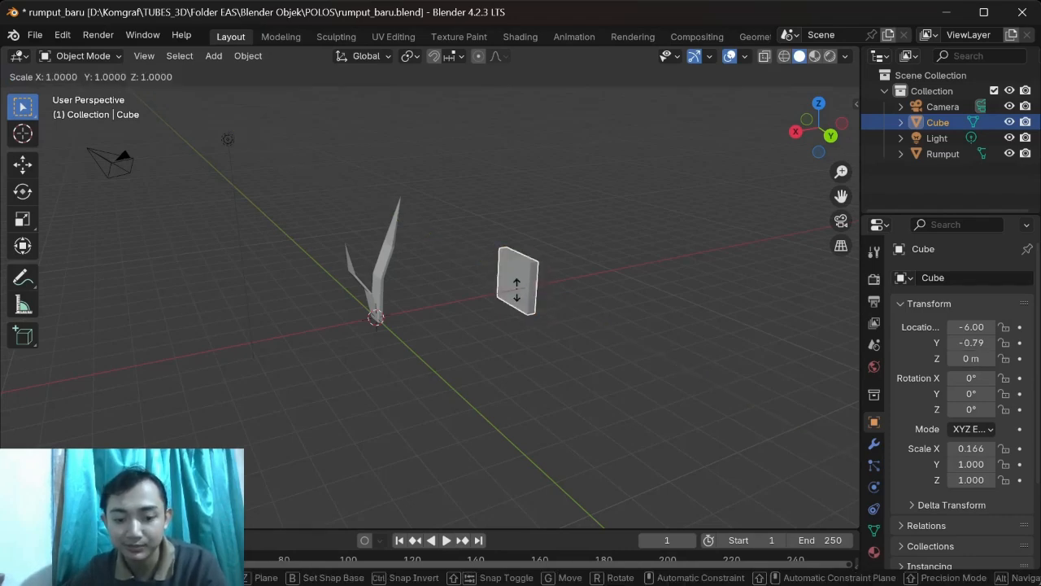
key("y")
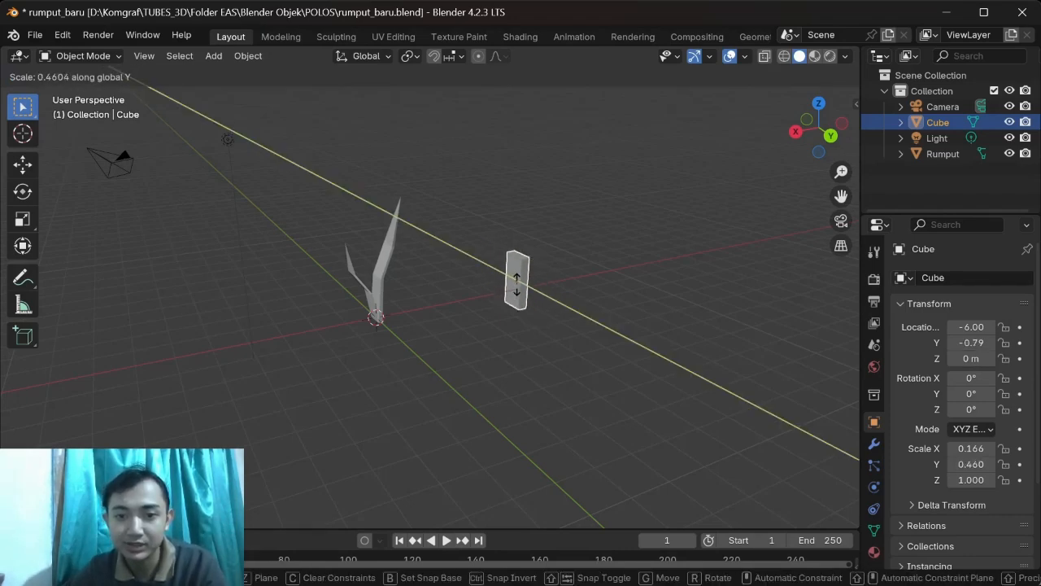
left_click(513, 286)
Step: Add three horizontal loop cuts along the height of the block in Edit Mode
middle_click_drag(526, 297, 475, 329)
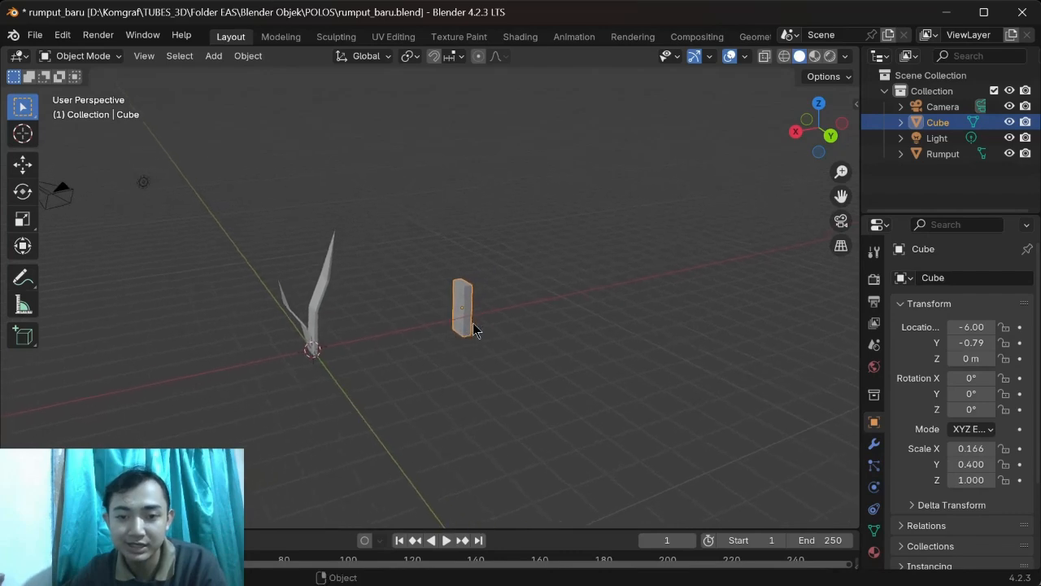
key("Tab")
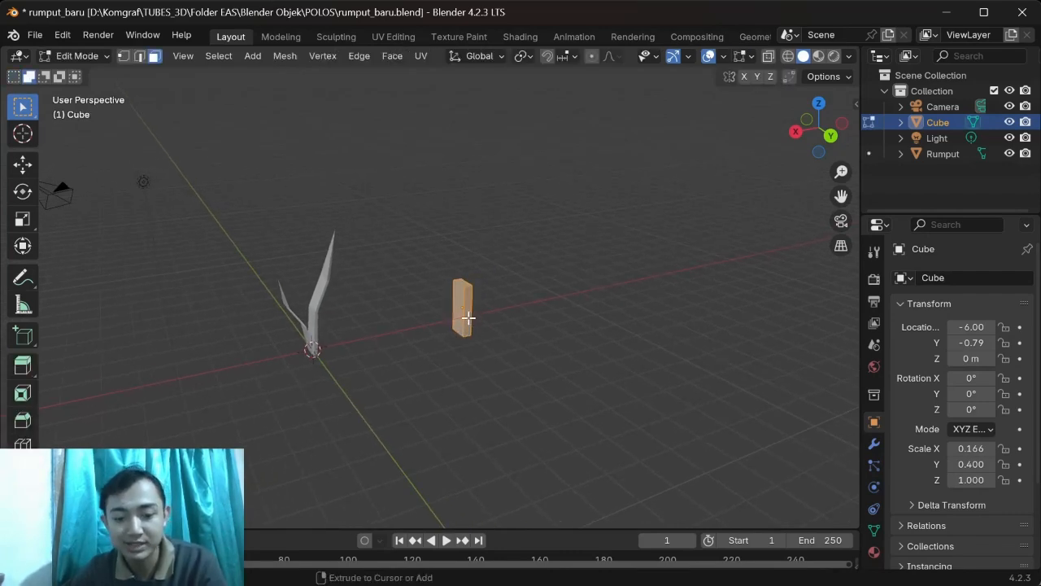
key("ctrl+r")
left_click(468, 317)
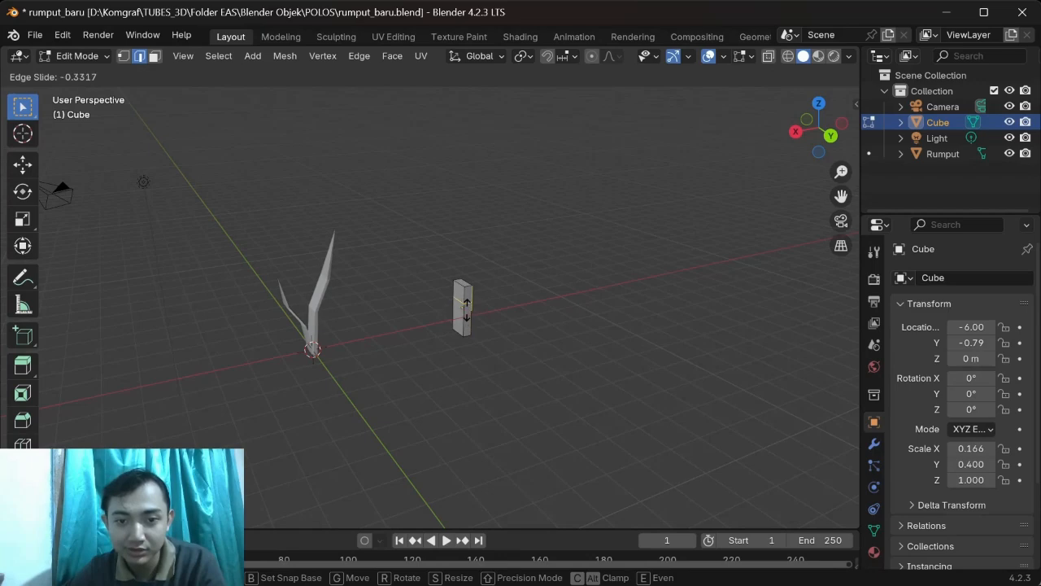
left_click(467, 317)
scroll(467, 317, "up", 1)
left_click(474, 315)
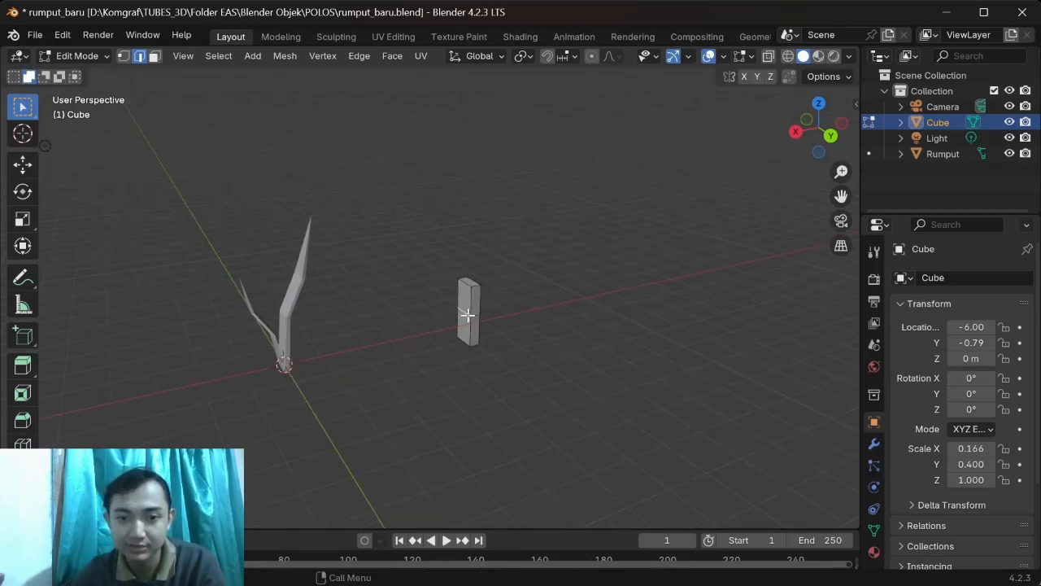
key("ctrl+r")
left_click(470, 312)
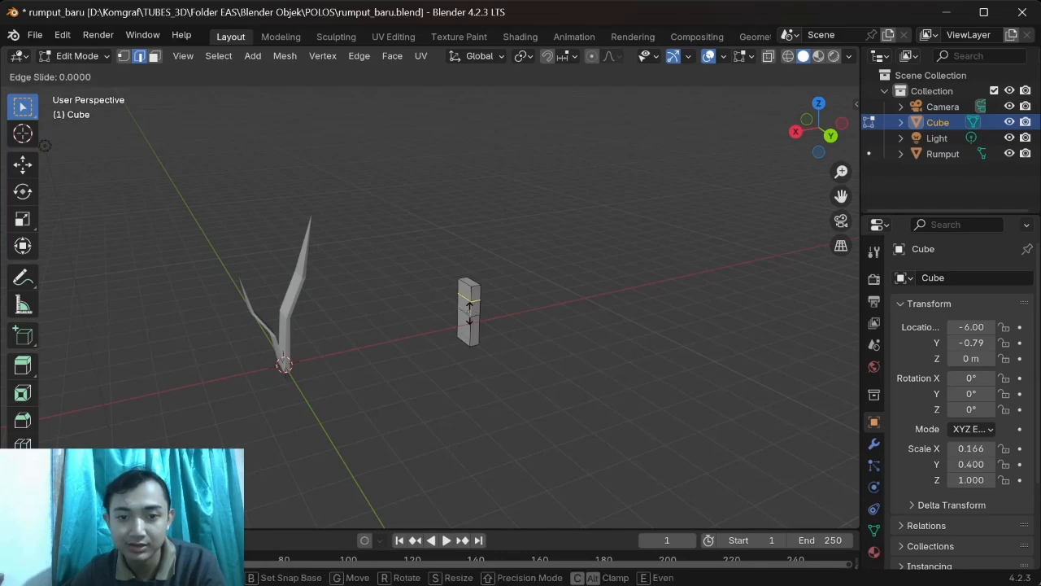
left_click(472, 326)
key("ctrl+r")
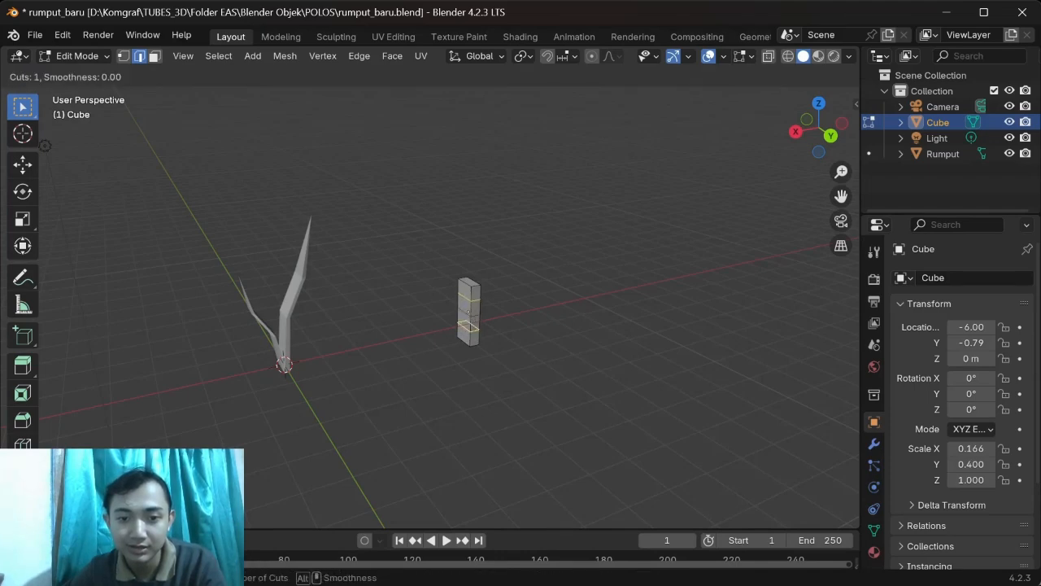
left_click(472, 325)
left_click(480, 320)
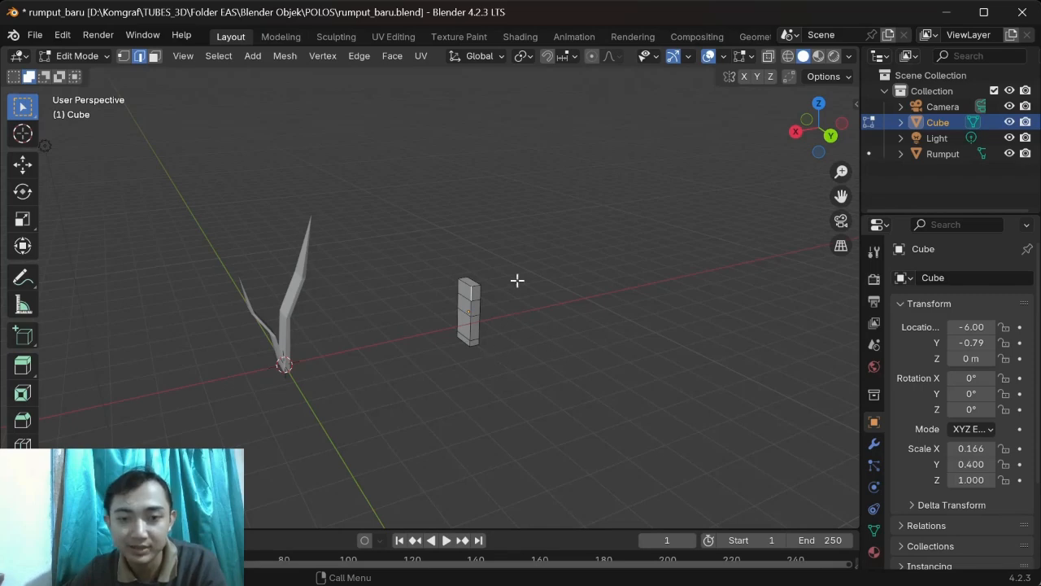
Step: Bend the block like a grass blade by moving its upper face about 1.7 m with proportional editing enabled
left_click(593, 56)
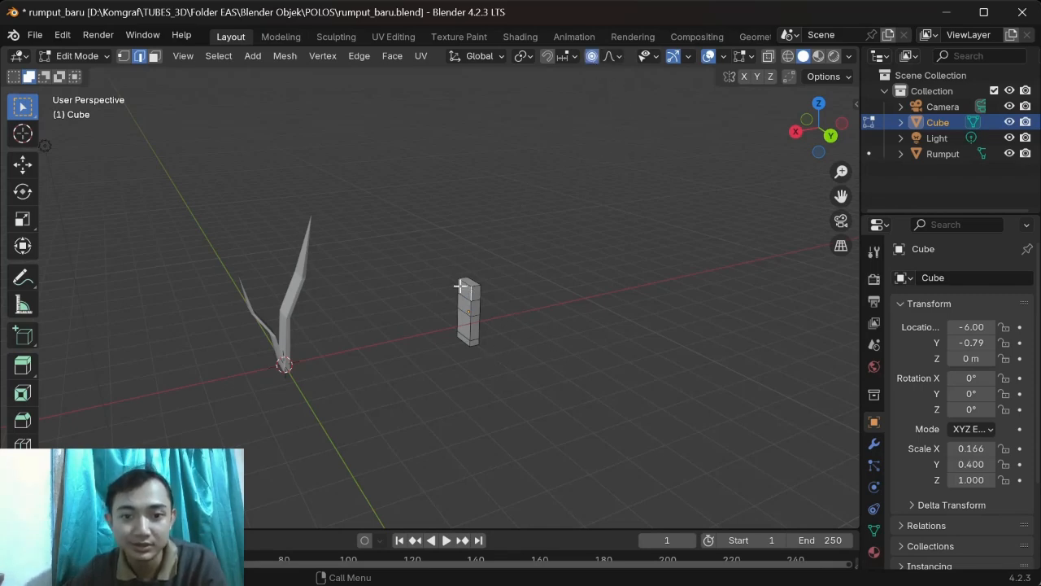
left_click(153, 56)
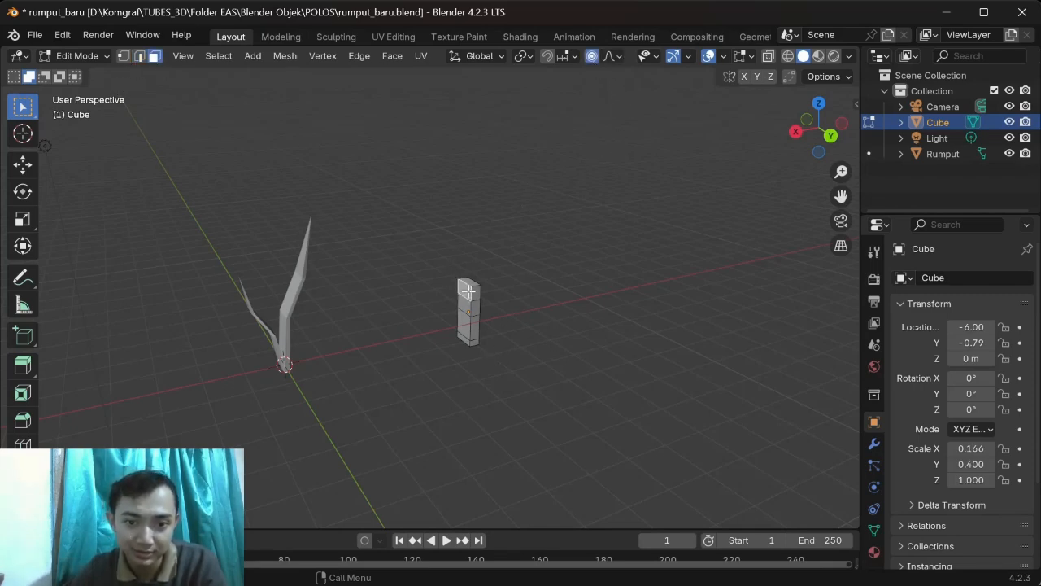
key("g")
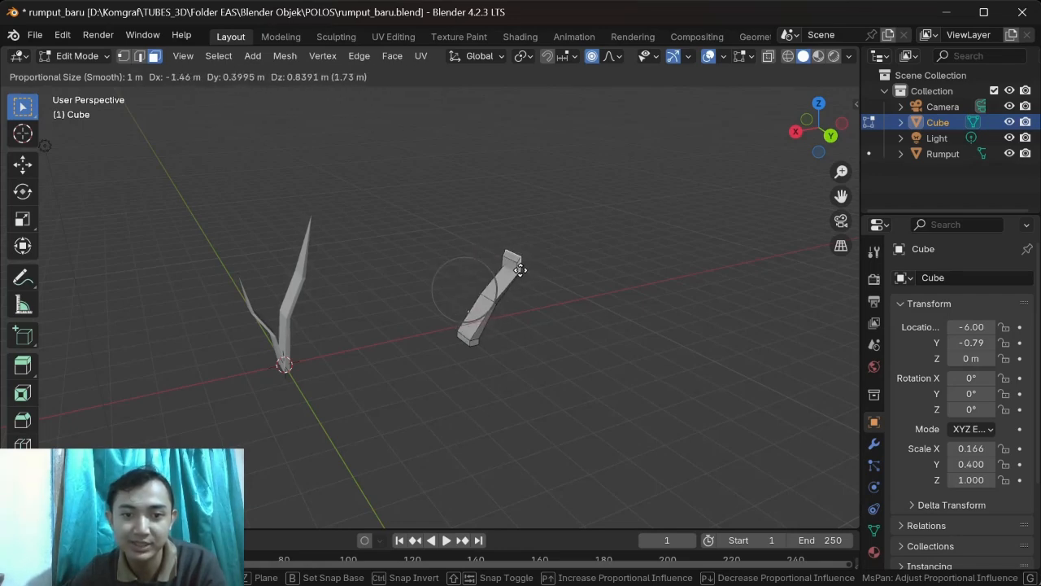
left_click(529, 277)
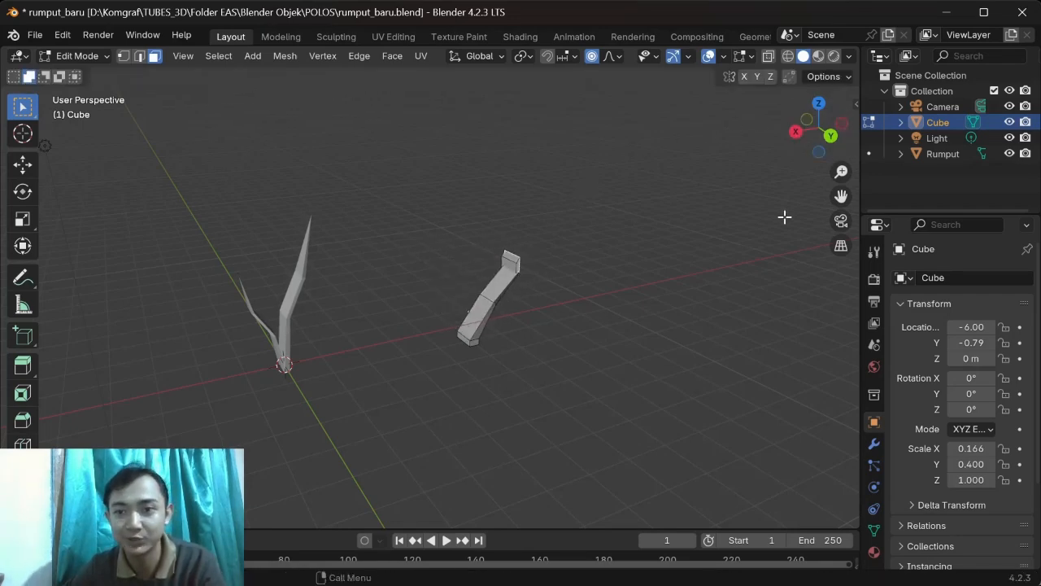
Step: Close the rumput_baru file and return to the Kontribusi page of the Canva presentation
left_click(1021, 17)
left_click(583, 332)
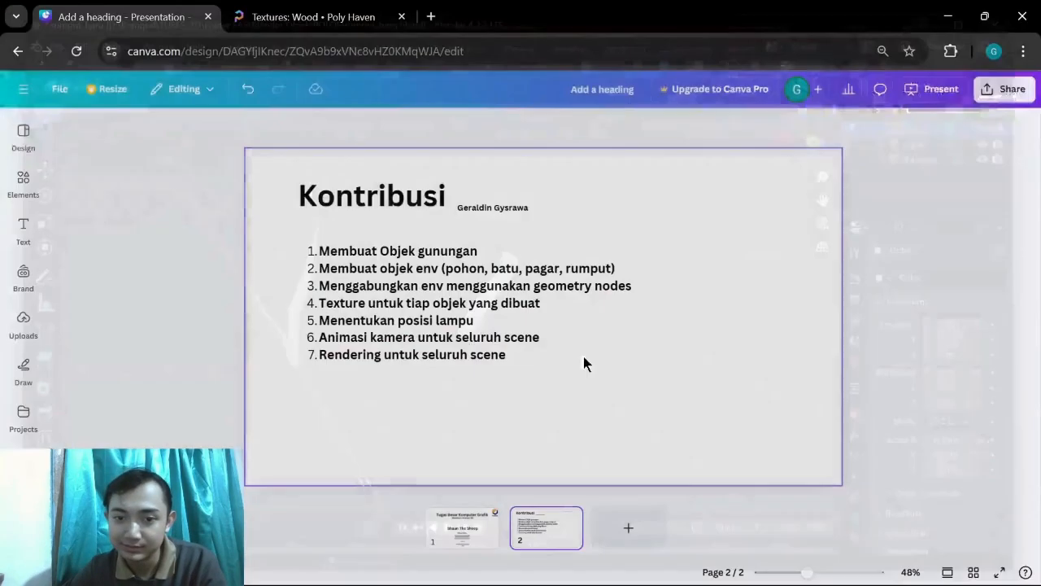
Step: Switch to the pohon_polos file in Blender and examine the two plain tree models up close
mouse_move(609, 572)
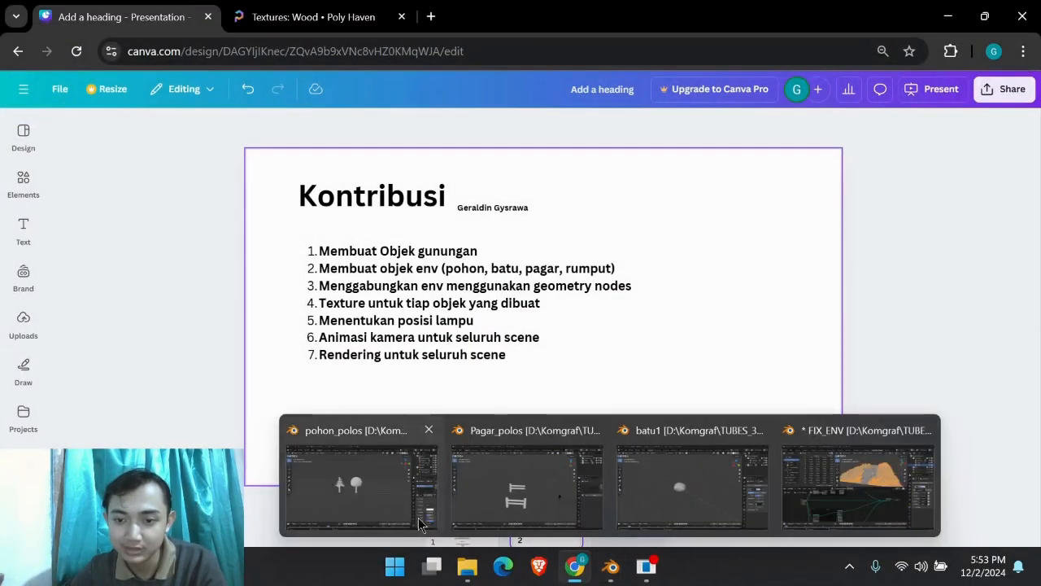
left_click(359, 510)
middle_click_drag(560, 289, 643, 334, "shift")
scroll(657, 284, "up", 1)
middle_click_drag(576, 290, 655, 285, "shift")
scroll(642, 300, "up", 1)
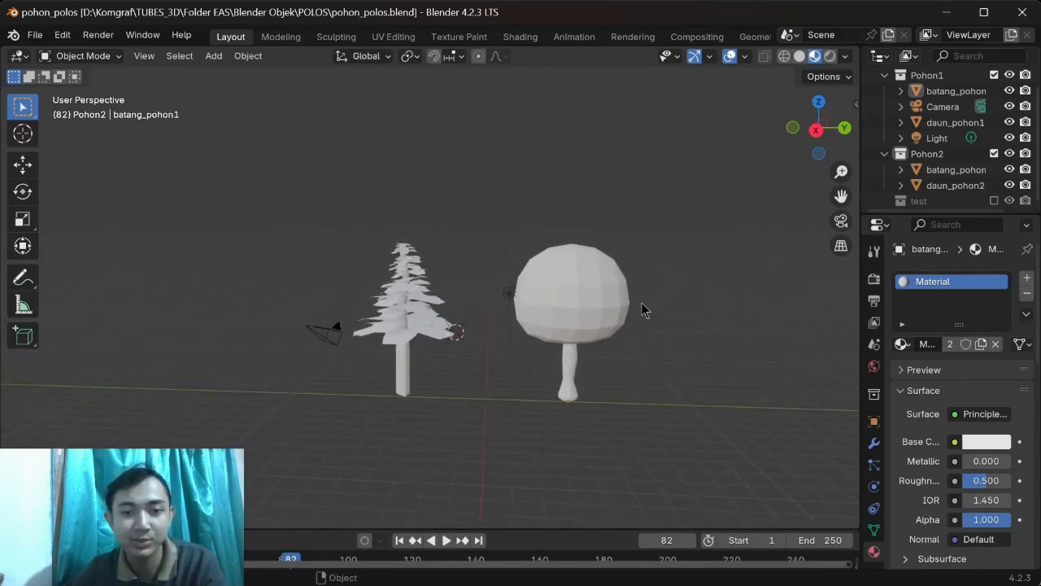
Step: Highlight the pine tree and the round tree separately to present them as two distinct models
left_click_drag(268, 198, 482, 444)
left_click_drag(478, 208, 675, 472)
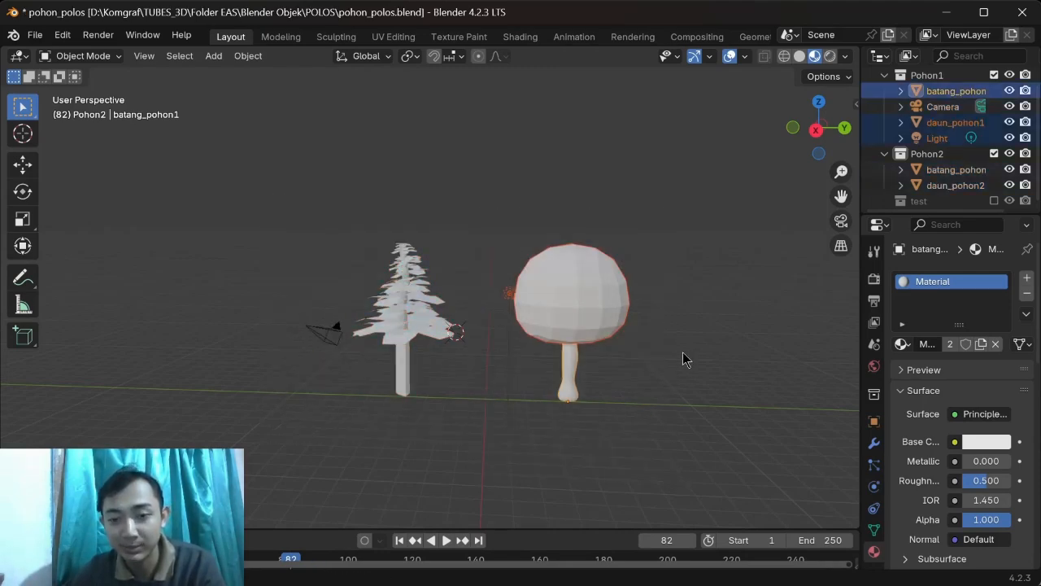
middle_click_drag(685, 354, 619, 361, "shift")
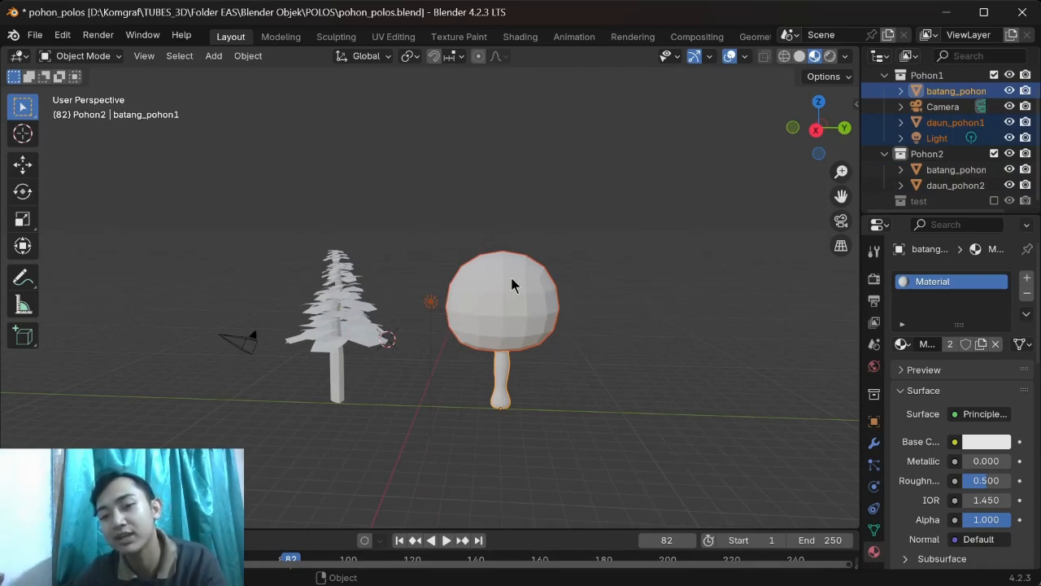
left_click(652, 284)
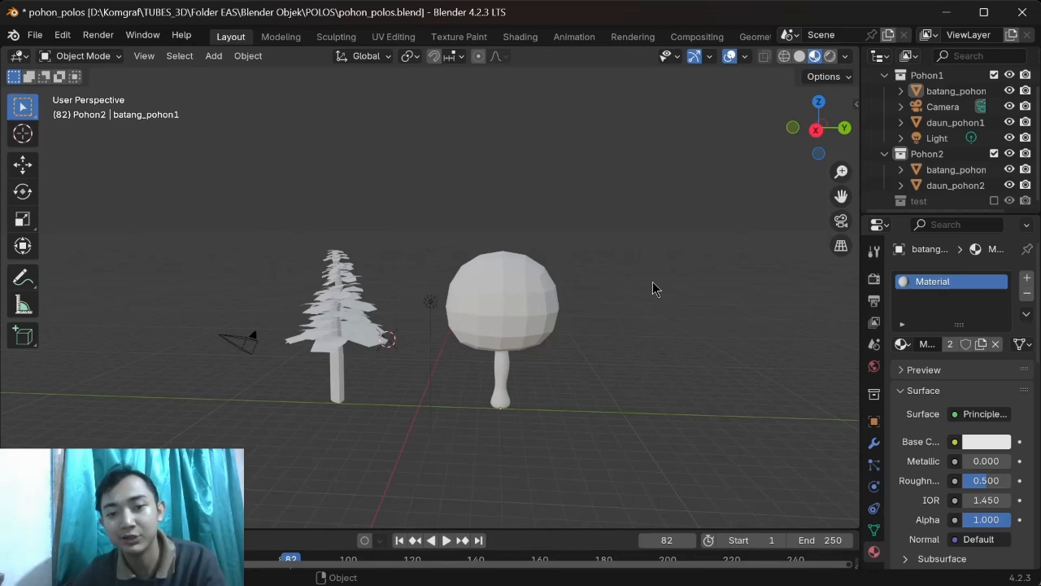
middle_click_drag(611, 331, 578, 352)
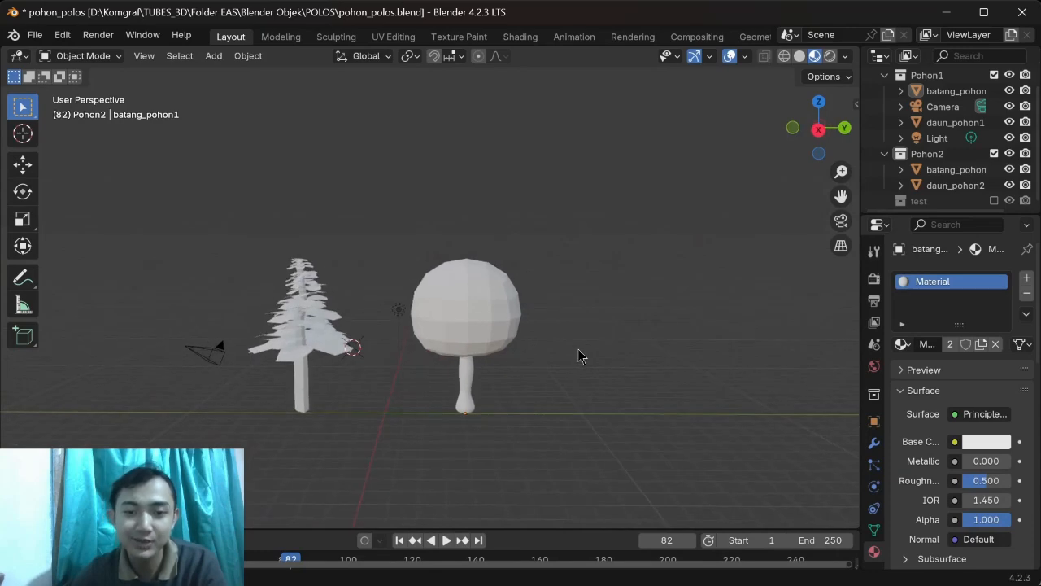
scroll(578, 349, "down", 1)
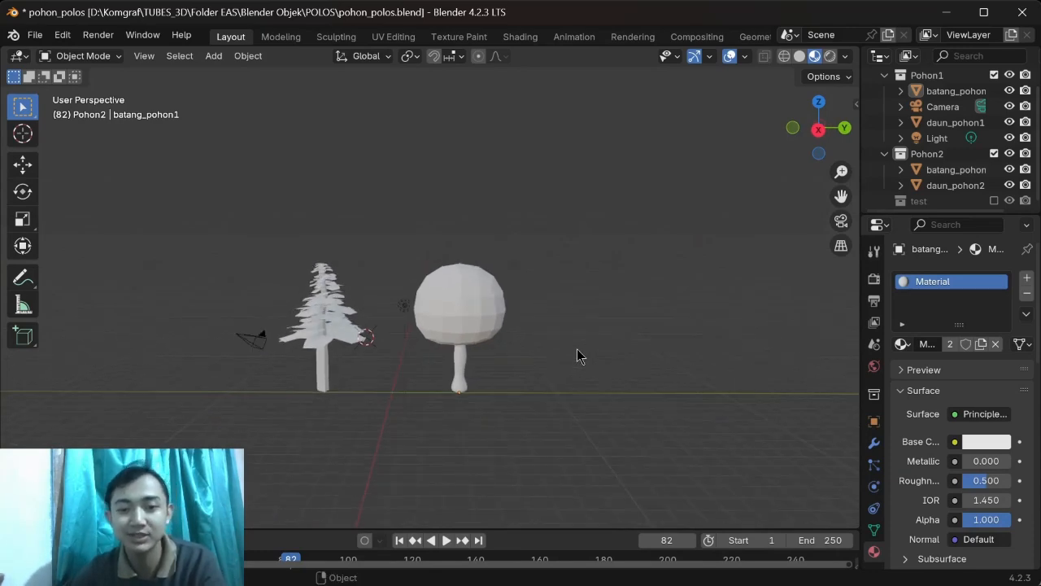
middle_click_drag(576, 355, 651, 353)
left_click_drag(304, 216, 462, 411)
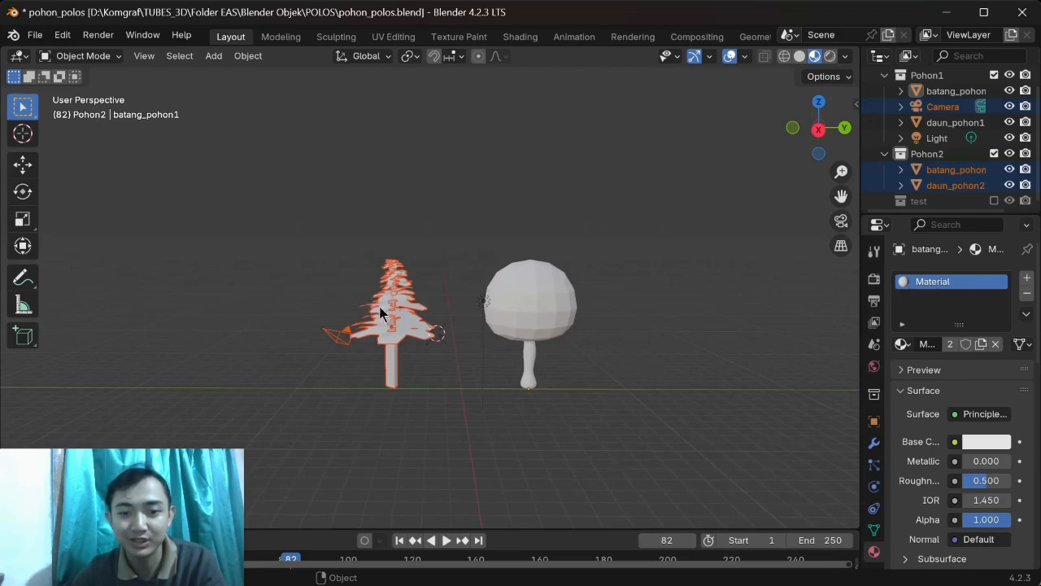
scroll(398, 324, "up", 1)
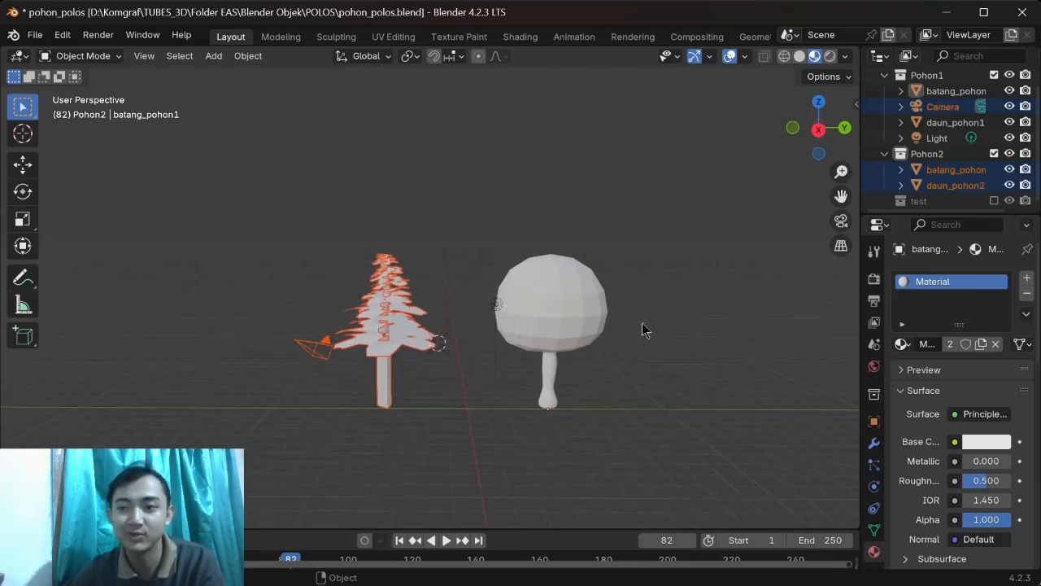
left_click(432, 272)
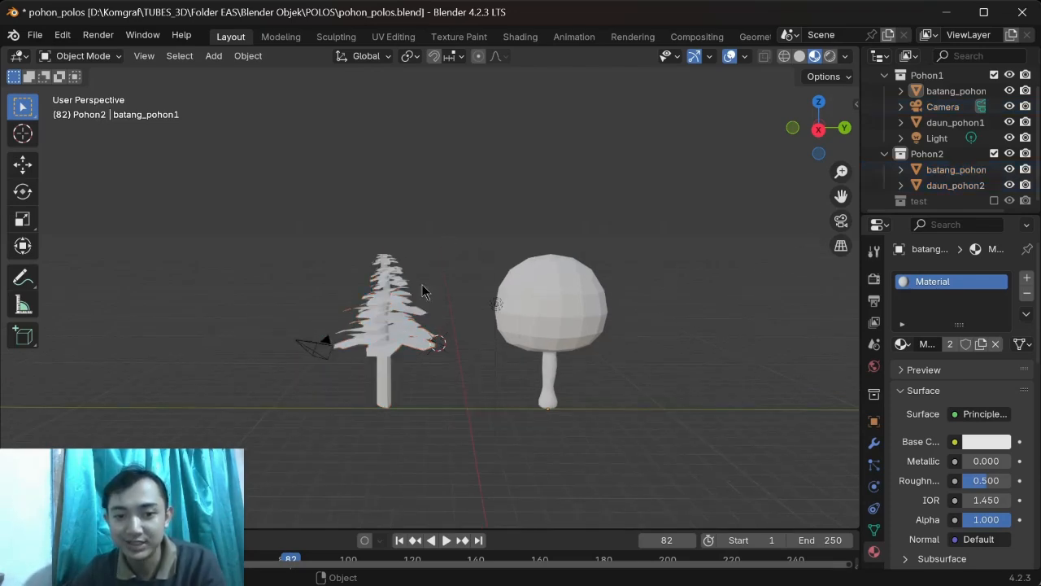
Step: Select the pine tree's trunk, batang_pohon2, and inspect which base mesh it was built from
scroll(415, 333, "up", 4)
left_click(409, 431)
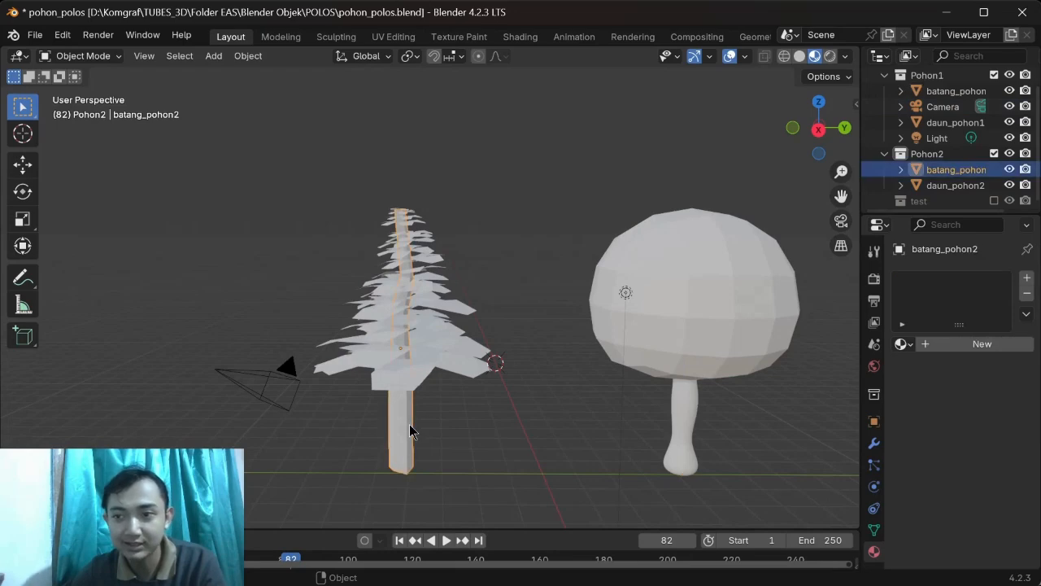
left_click(900, 169)
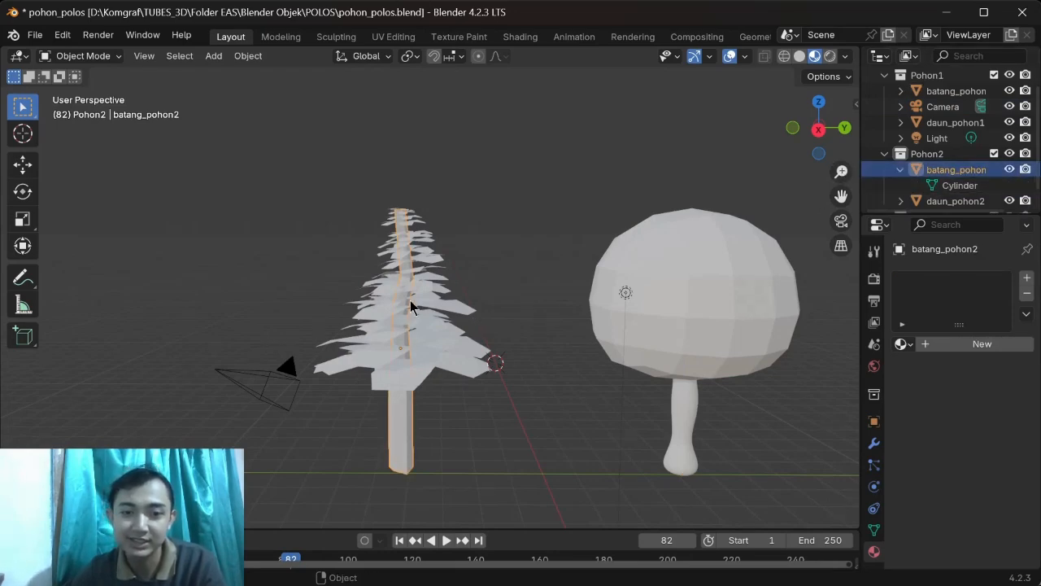
mouse_move(470, 238)
middle_mouse_down()
mouse_move(427, 239)
mouse_move(495, 236)
middle_mouse_up()
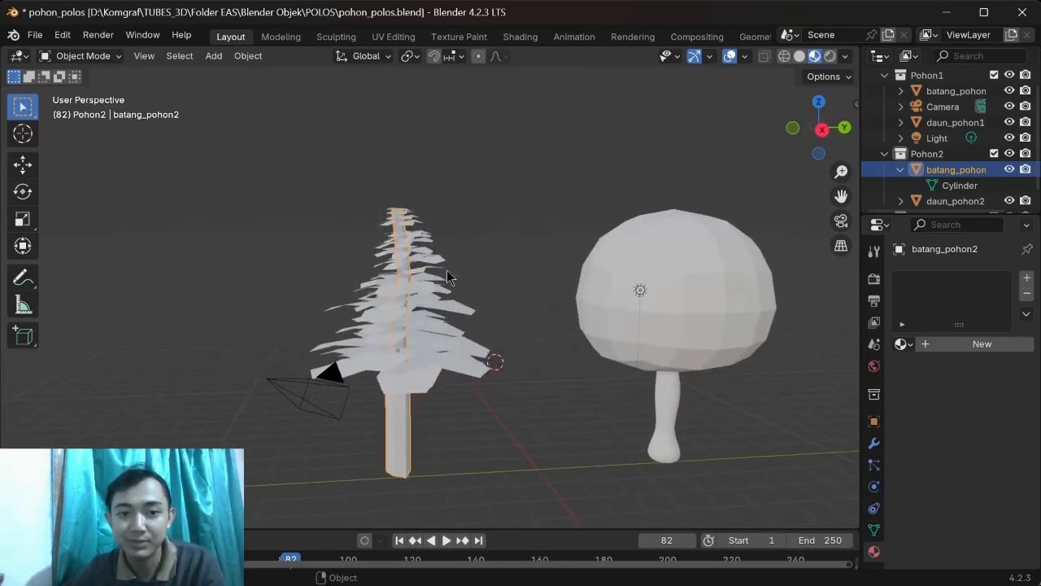
left_click(901, 169)
Step: Select the pine tree's foliage, daun_pohon2, and inspect its mesh data
middle_click_drag(488, 268, 671, 282)
left_click(436, 409)
left_click(901, 187)
scroll(919, 183, "down", 1)
left_click(929, 179)
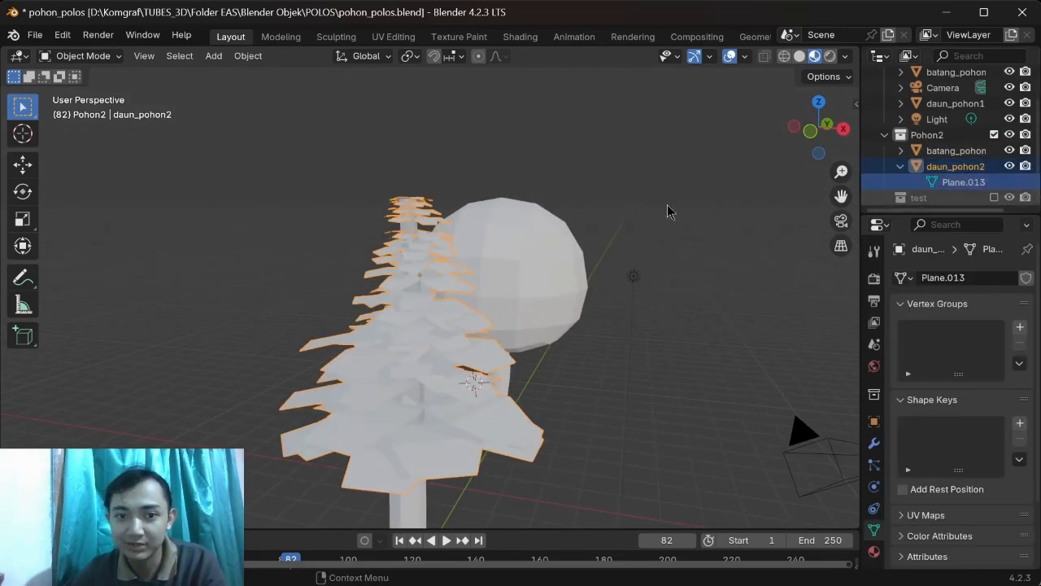
left_click(625, 179)
Step: Examine the stacked leaf layers of the pine tree from above, from below and from the side
middle_click_drag(576, 266, 591, 408)
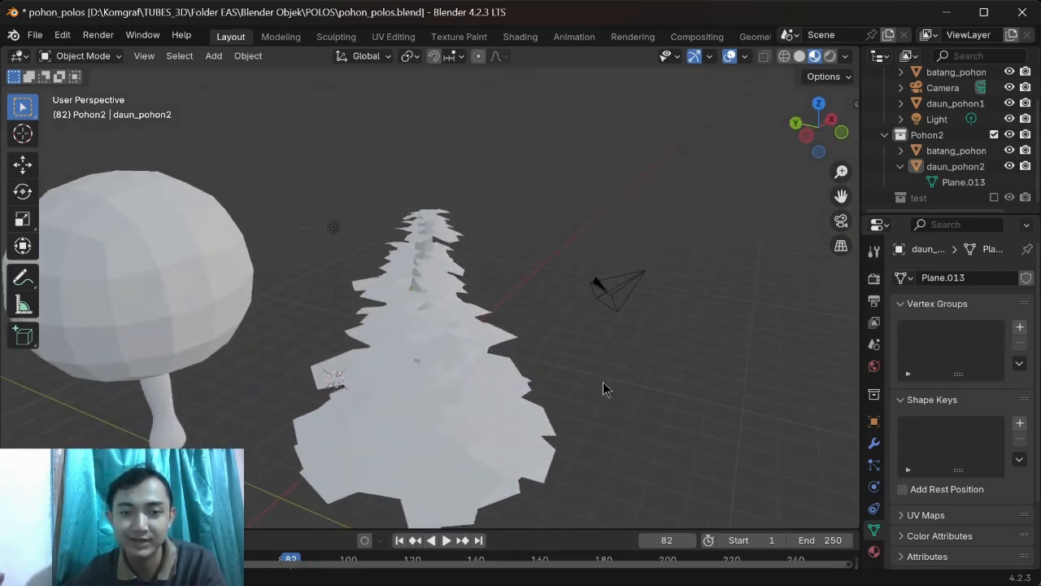
left_click(819, 105)
scroll(365, 364, "up", 3)
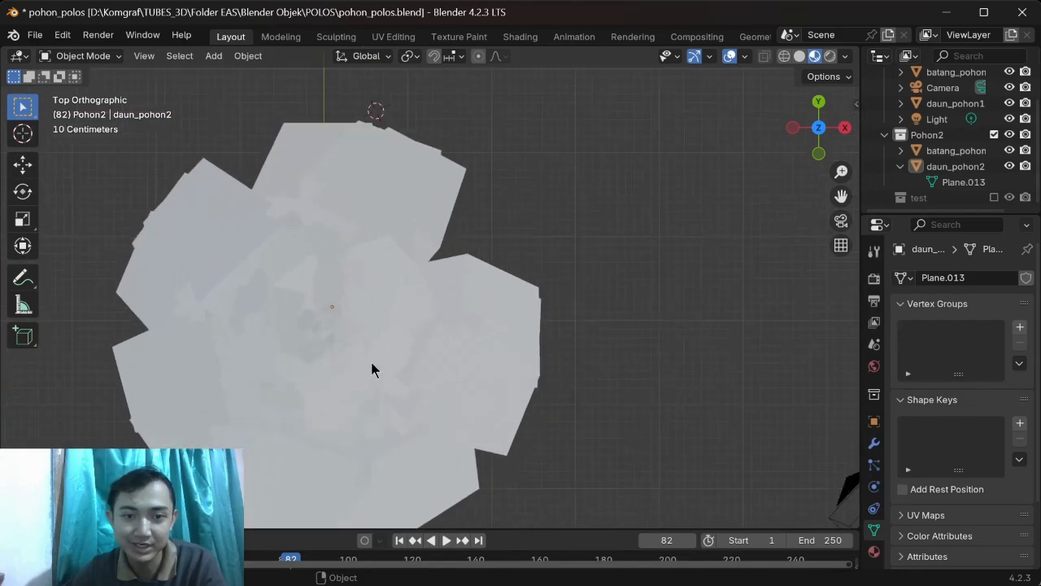
middle_click_drag(368, 365, 578, 309)
middle_click_drag(518, 372, 437, 429)
left_click(472, 488)
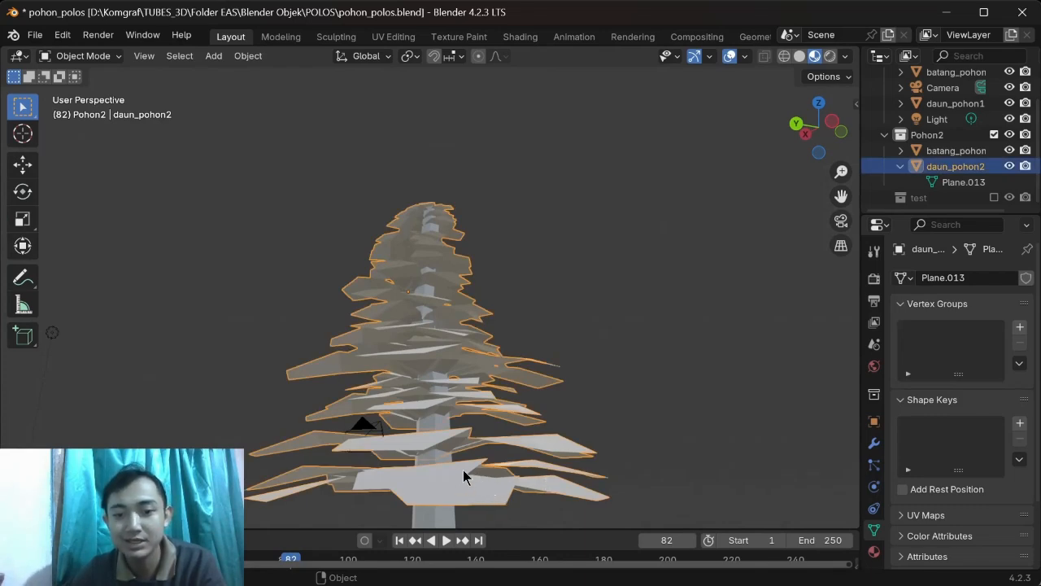
middle_click_drag(478, 313, 391, 382)
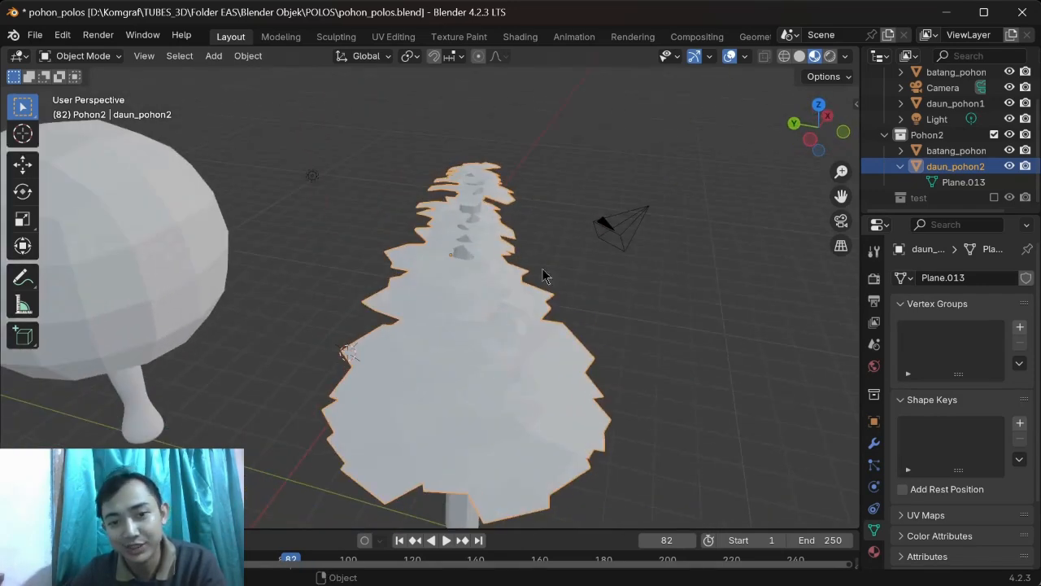
middle_click_drag(514, 333, 550, 340)
scroll(549, 340, "down", 2)
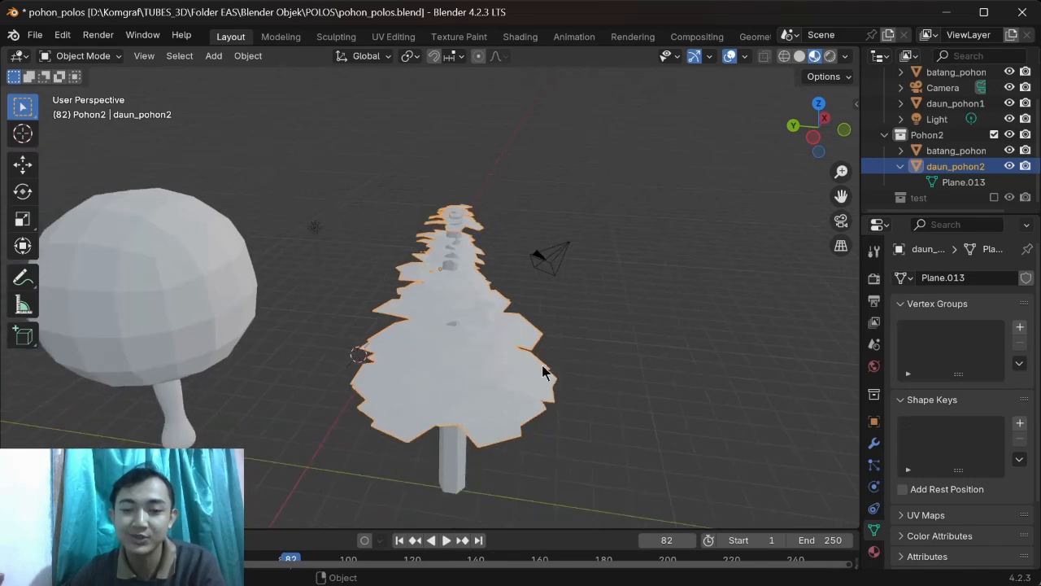
scroll(538, 378, "down", 1)
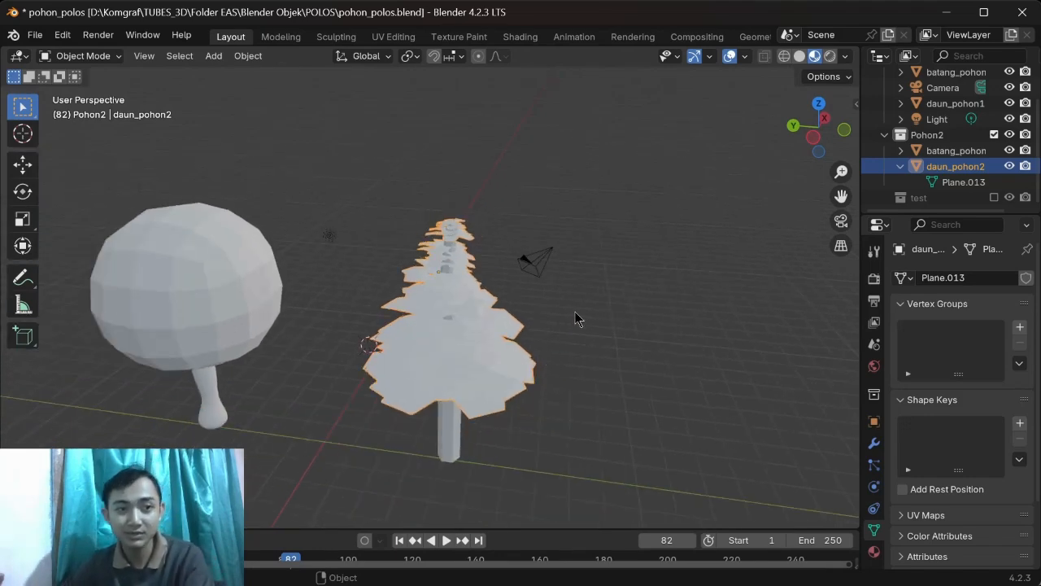
Step: Close the pohon_polos file without saving and switch to the Pagar_polos file
left_click(1023, 16)
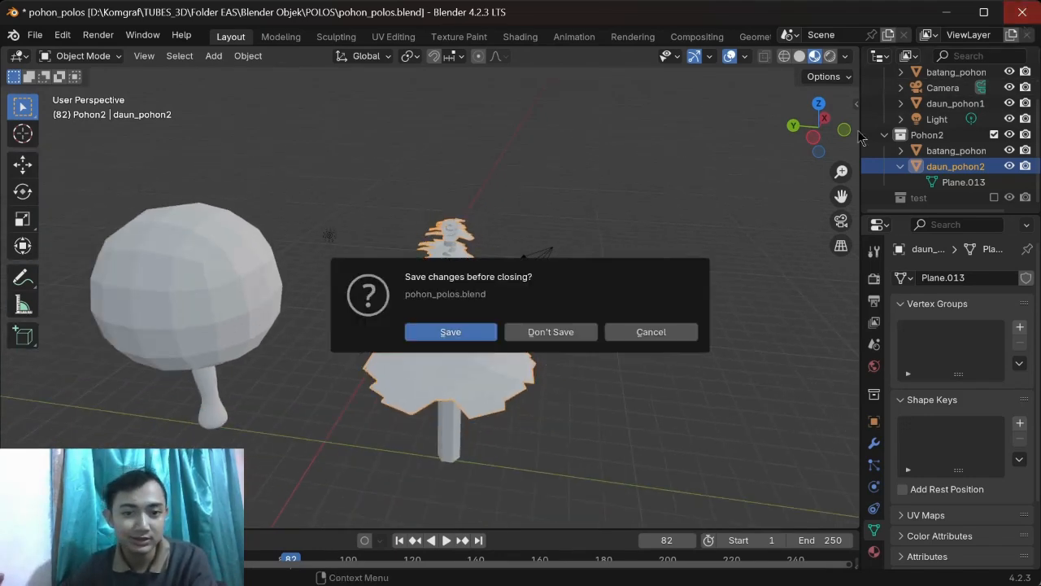
left_click(551, 332)
mouse_move(574, 573)
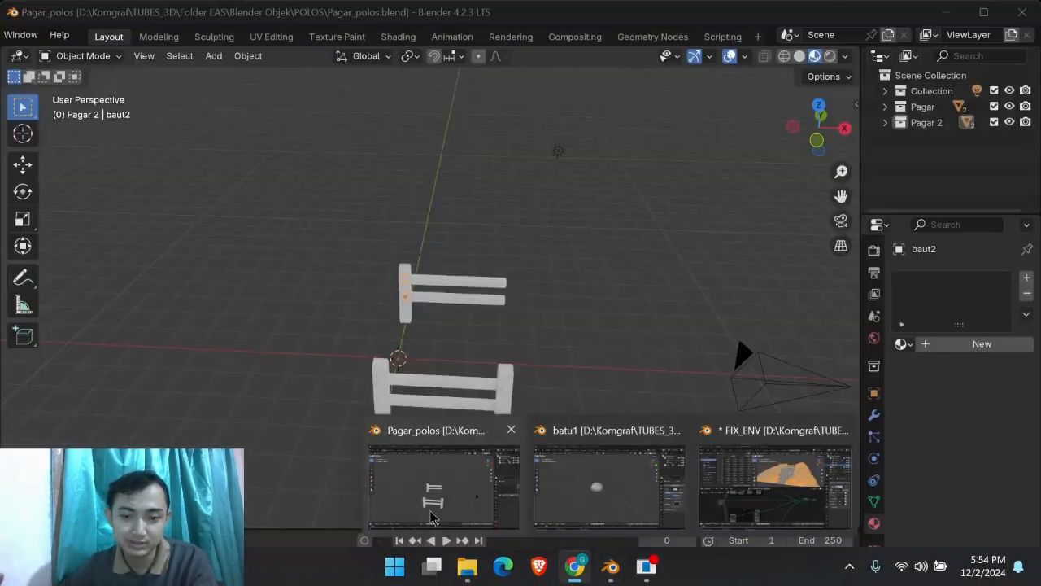
left_click(447, 496)
Step: Examine the two plain fence models from the front, the side and behind
middle_click_drag(546, 344, 549, 248)
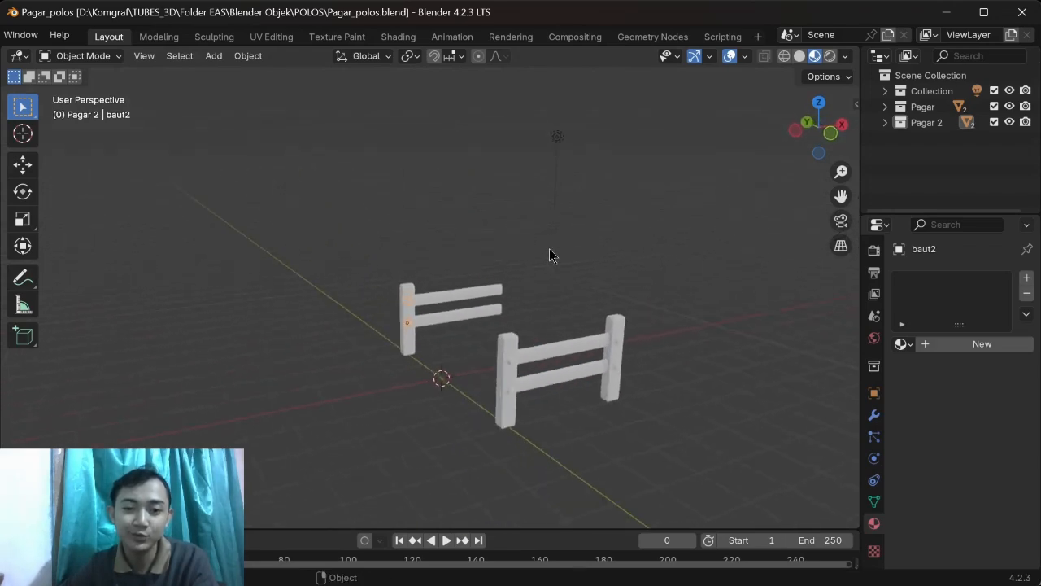
left_click(548, 249)
left_click(381, 225)
middle_click_drag(381, 226, 455, 231)
middle_click_drag(623, 261, 642, 280)
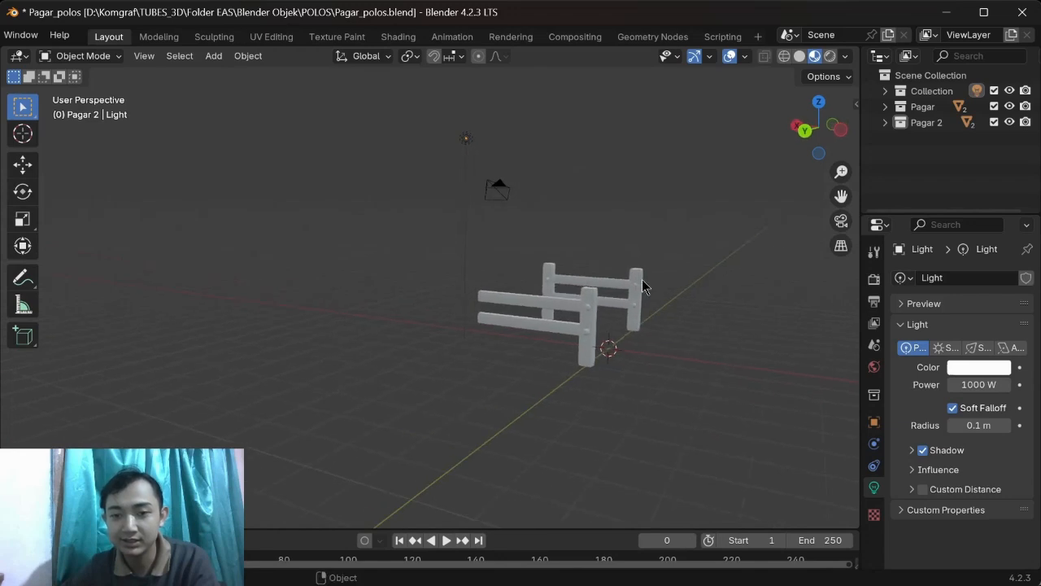
middle_click_drag(586, 341, 479, 333)
middle_click_drag(716, 341, 695, 356)
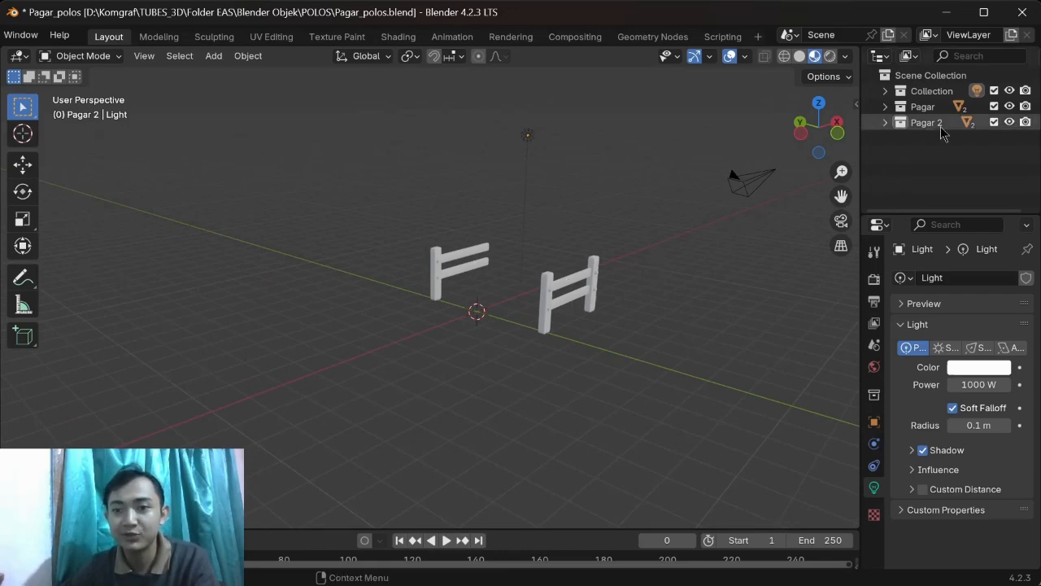
Step: Expand the Pagar collection's baut1 and pagar1 objects to inspect the base meshes of the bolts and fence
left_click(886, 107)
left_click(900, 122)
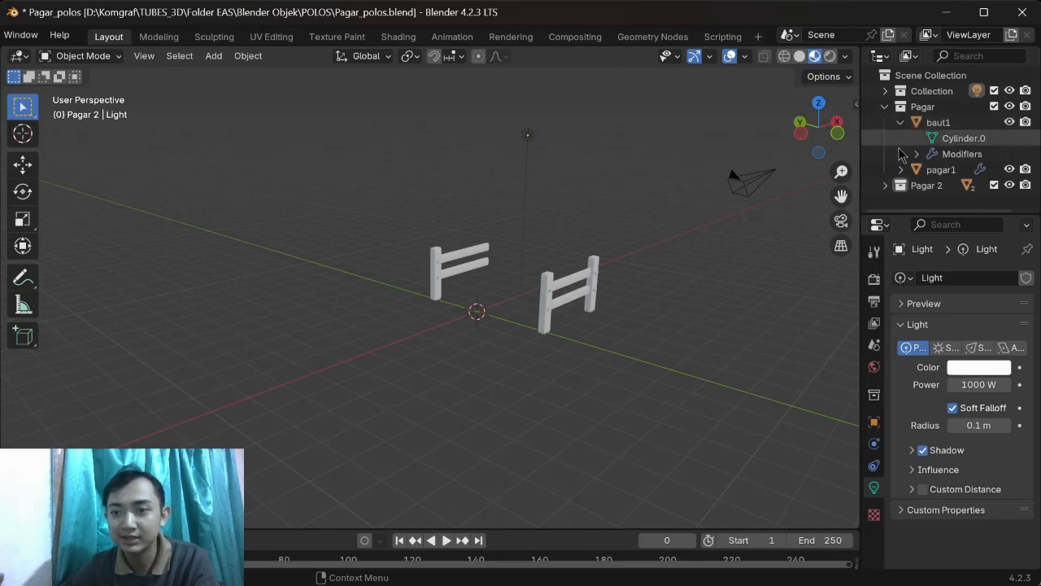
left_click(900, 169)
scroll(917, 177, "down", 1)
middle_click_drag(677, 222, 517, 287)
left_click(524, 284)
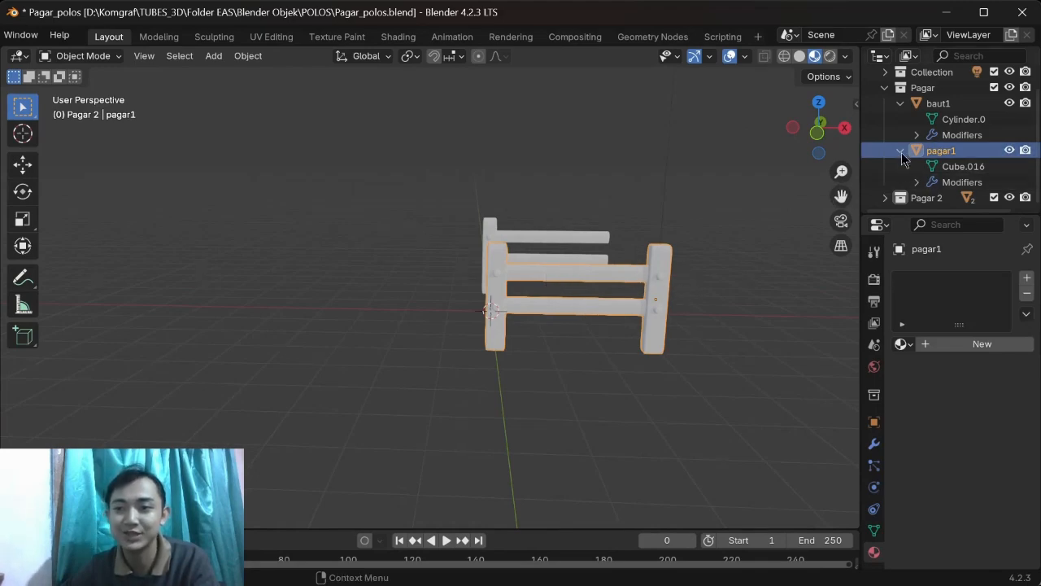
left_click(498, 185)
Step: Display the Bevel modifier settings of the pagar1 fence and compare them with the model's edges
middle_click_drag(374, 223, 486, 233)
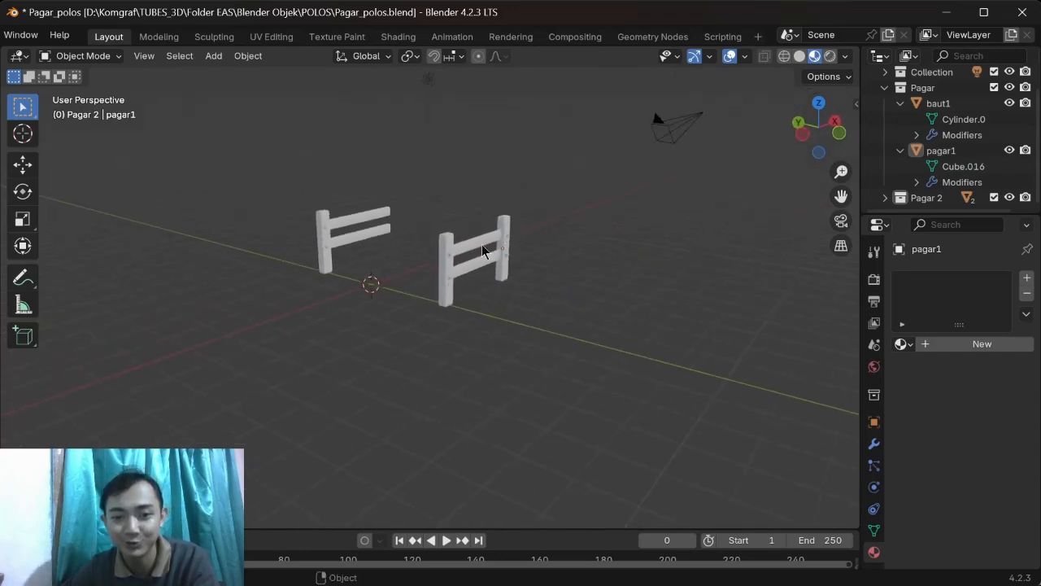
middle_click_drag(584, 281, 537, 286)
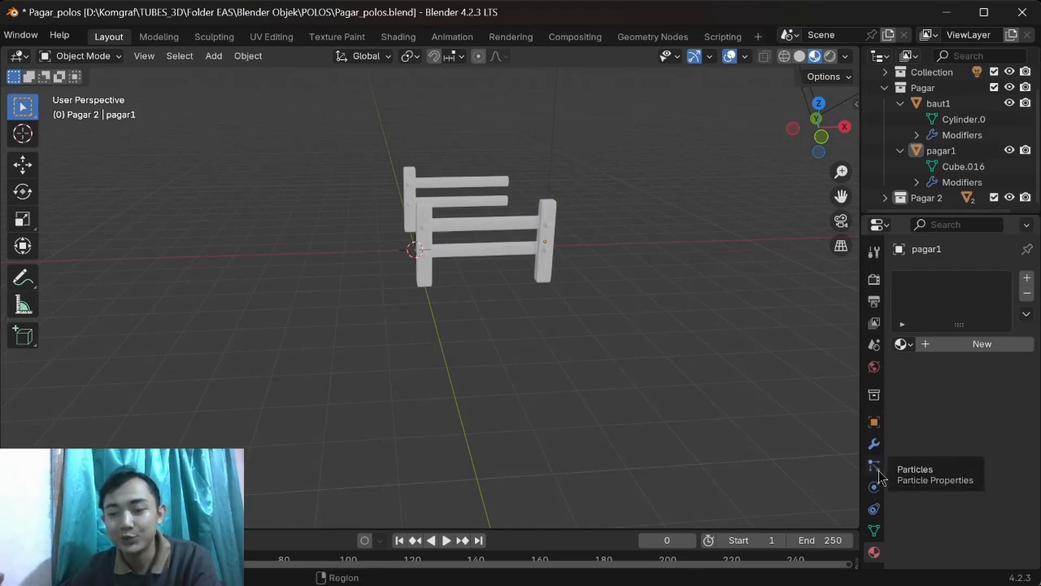
left_click(874, 443)
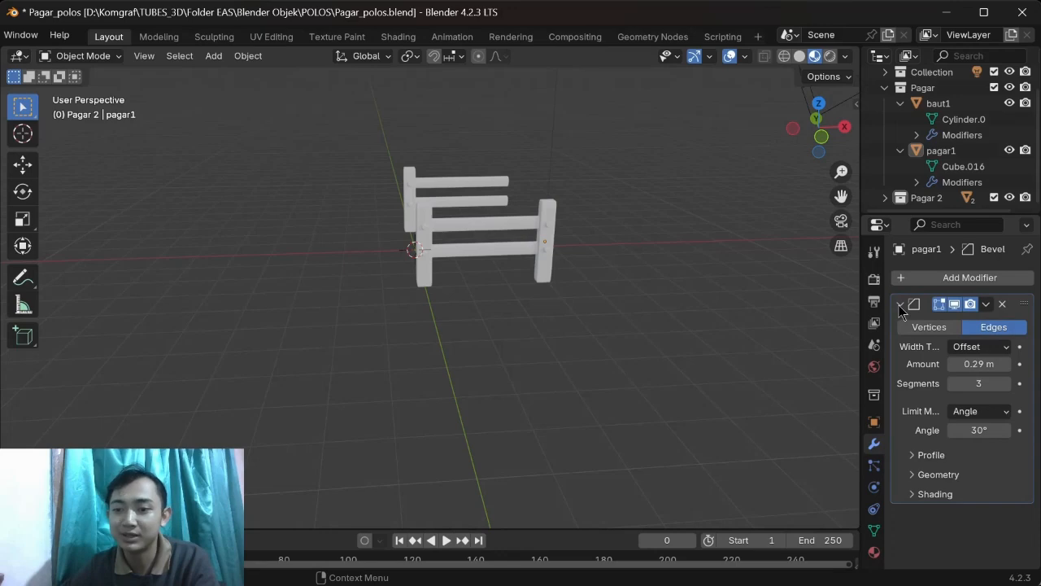
middle_click_drag(635, 277, 360, 274)
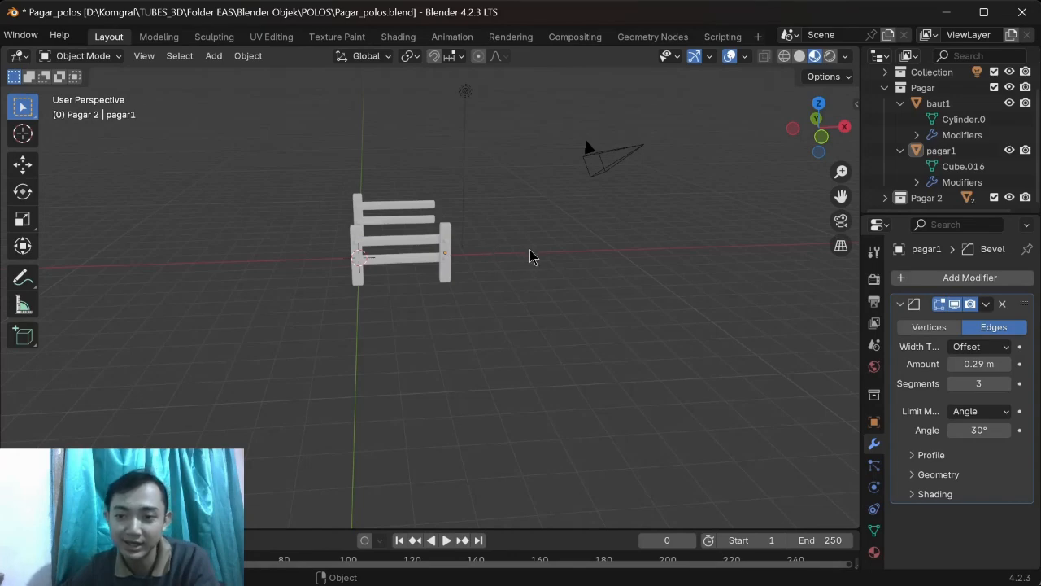
middle_click_drag(483, 272, 410, 229)
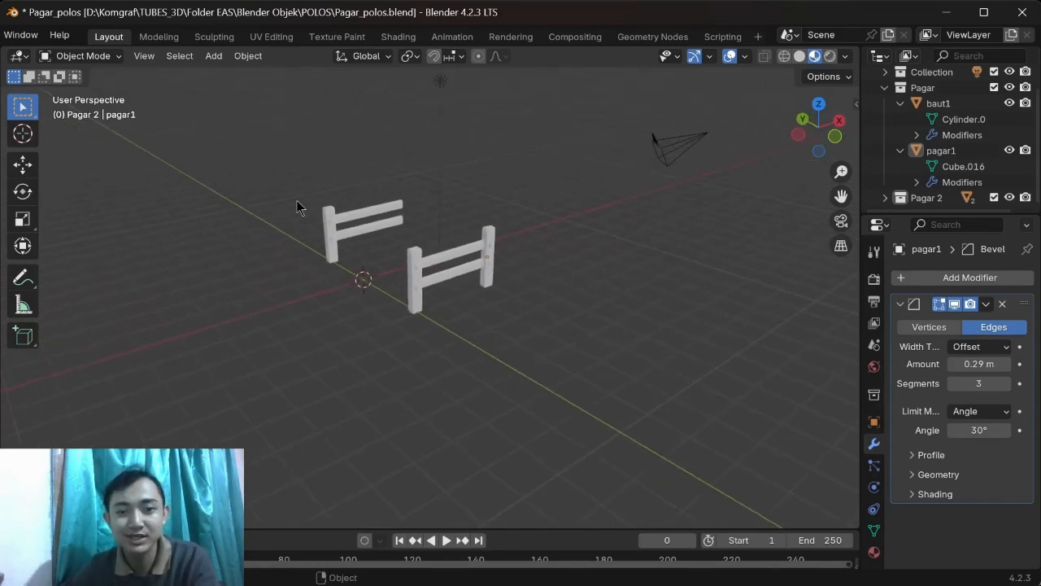
Step: Highlight the two-post fence together with its bolts, clear the selection and view both fences from another angle
left_click_drag(408, 238, 586, 322)
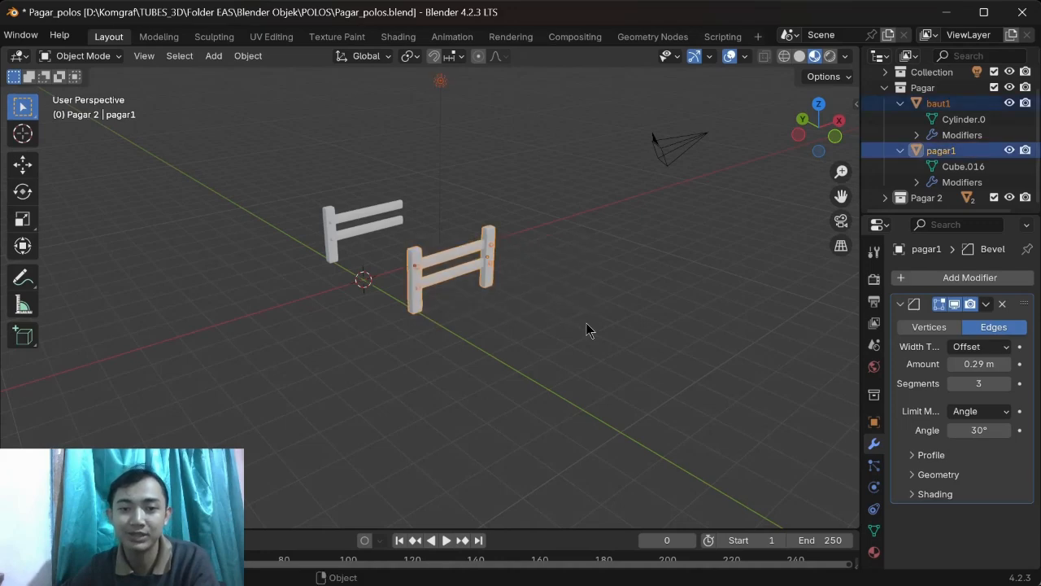
left_click(585, 315)
middle_click_drag(566, 226, 512, 236)
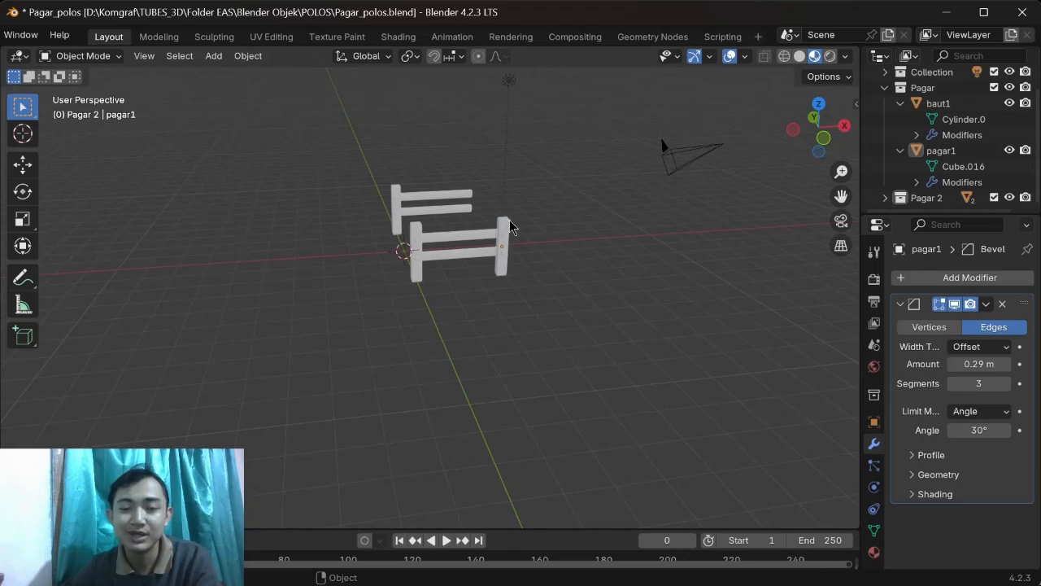
middle_click_drag(502, 234, 539, 233)
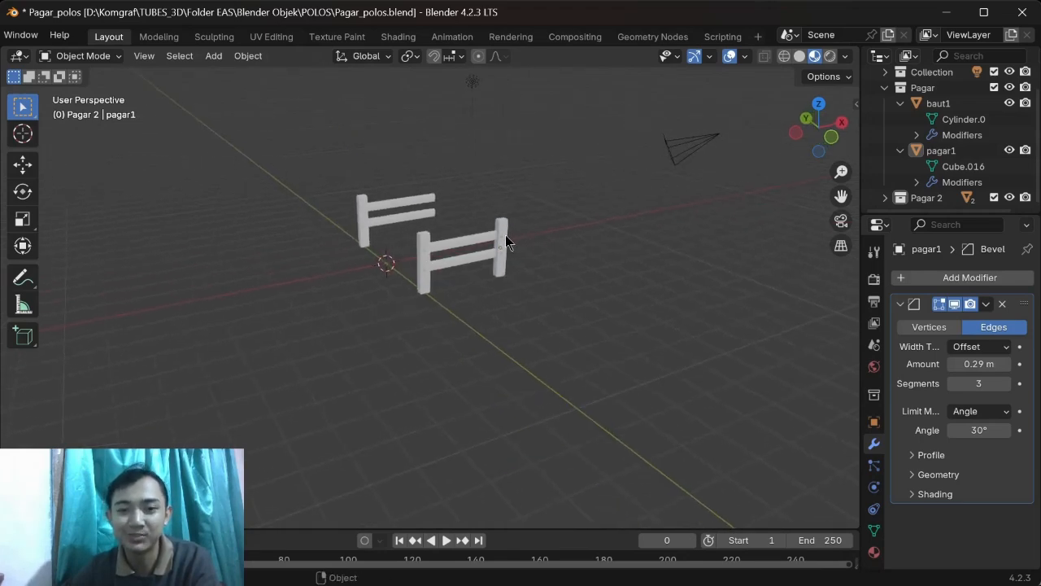
Step: Highlight the two-post fence, view it from the front and close the Pagar_polos file without saving
middle_click_drag(506, 241, 509, 235)
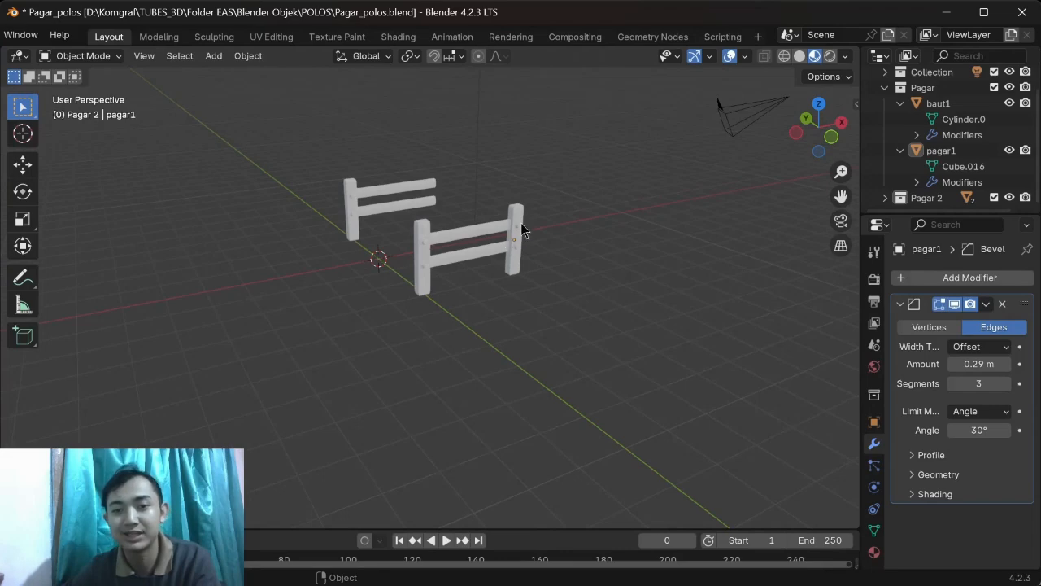
left_click(519, 228)
mouse_move(583, 284)
middle_mouse_down()
mouse_move(641, 301)
mouse_move(580, 282)
mouse_move(594, 301)
middle_mouse_up()
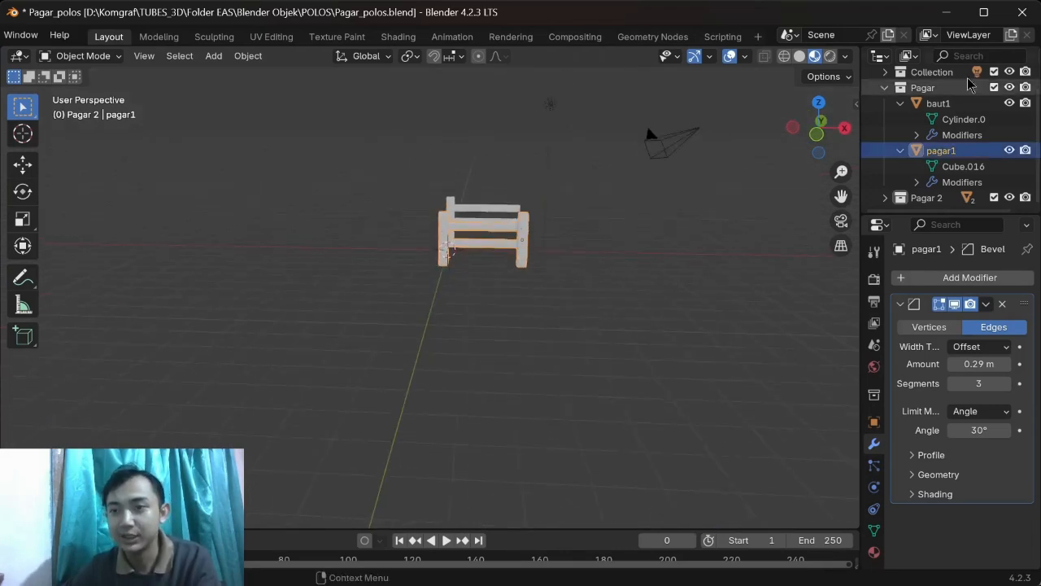
left_click(1020, 14)
left_click(560, 332)
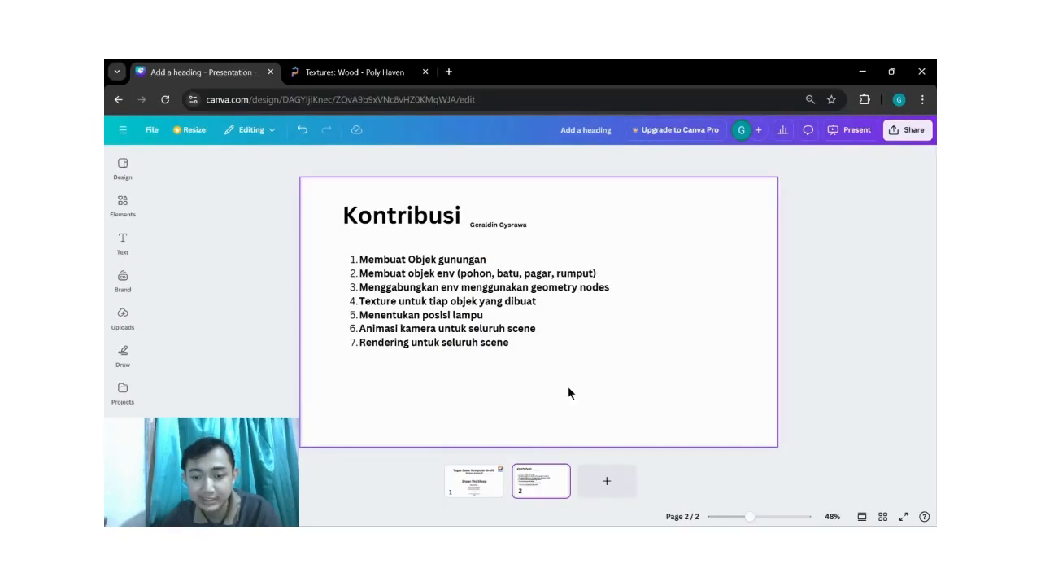
Step: Switch to the batu1 Blender file and view the rock model from another angle
mouse_move(578, 511)
left_click(547, 477)
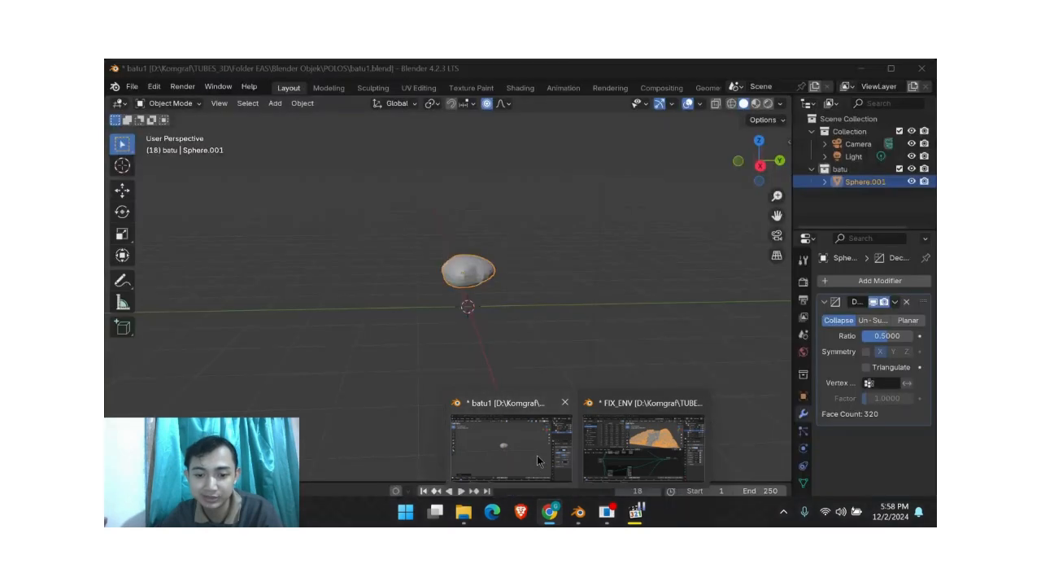
middle_click_drag(564, 310, 529, 320)
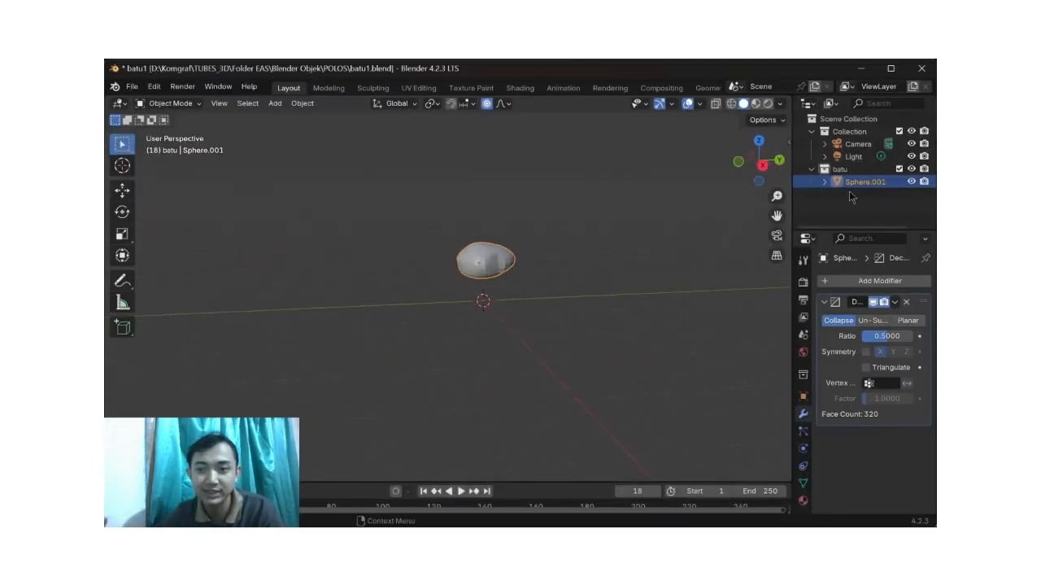
scroll(565, 237, "down", 1)
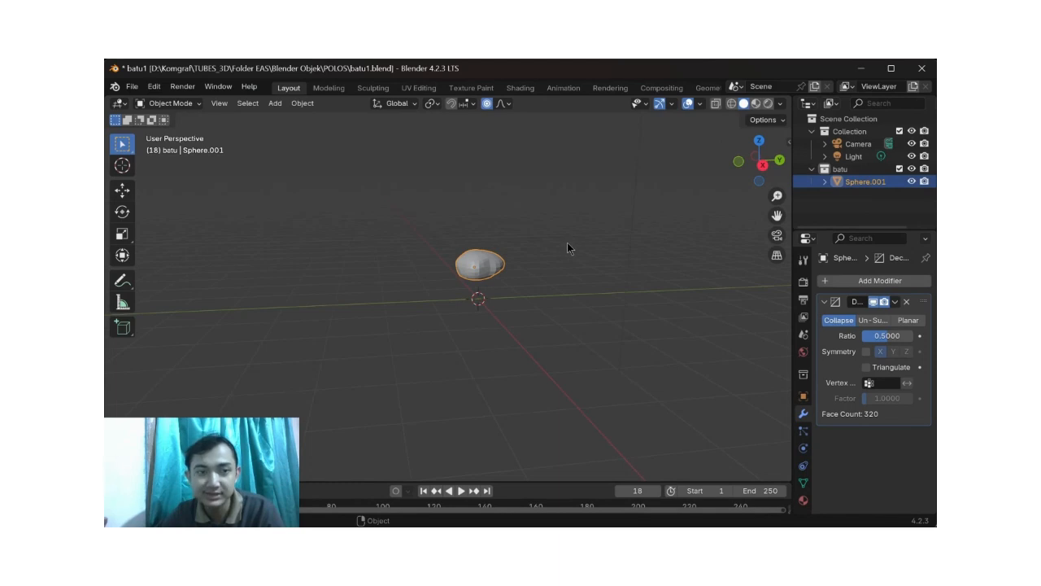
scroll(558, 254, "up", 1)
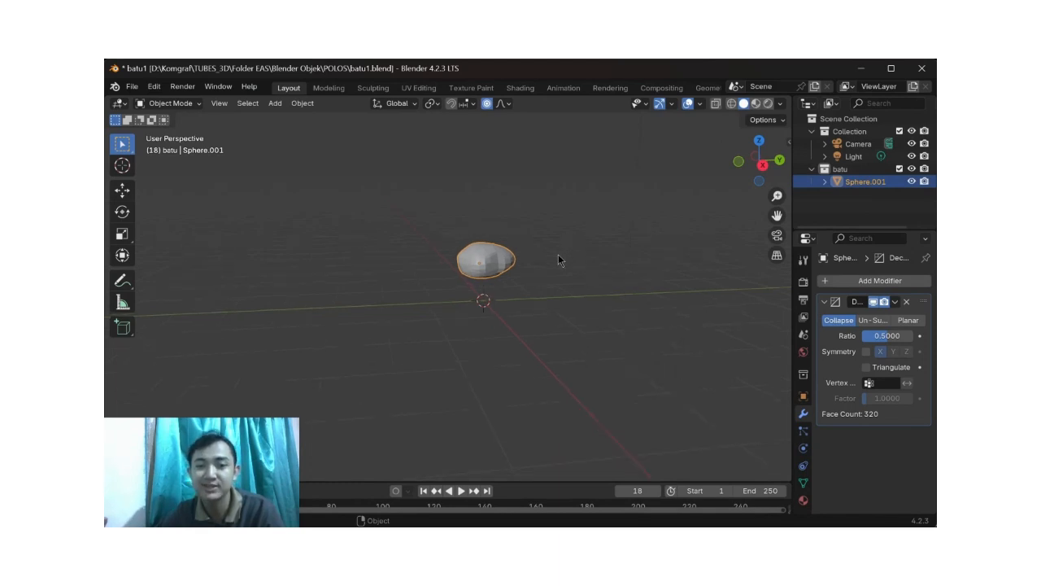
Step: Enter Edit Mode on the rock's Sphere.001 object and inspect its mesh up close
key("Tab")
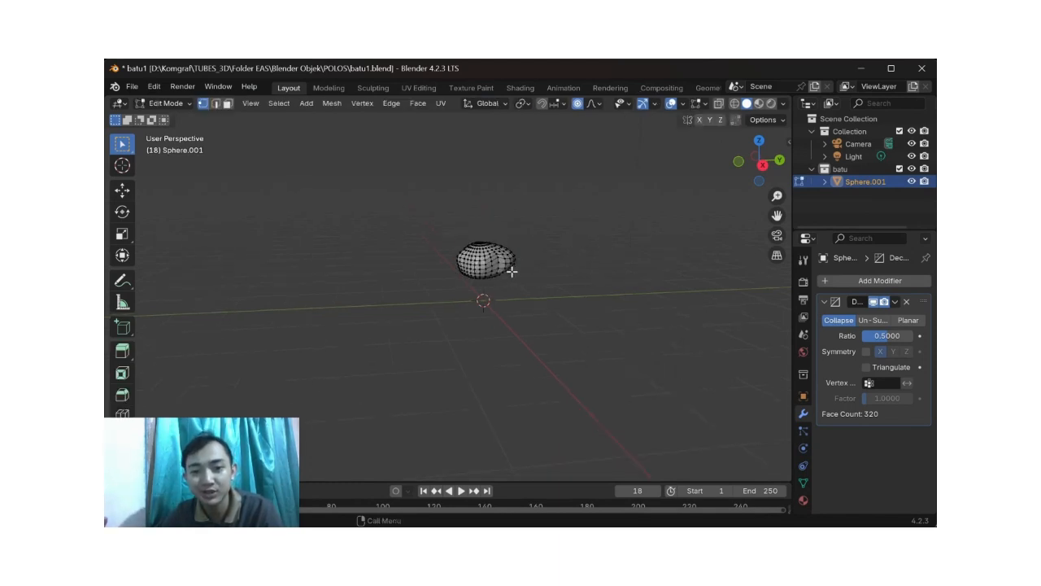
scroll(514, 273, "up", 2)
middle_click_drag(548, 265, 518, 307, "shift")
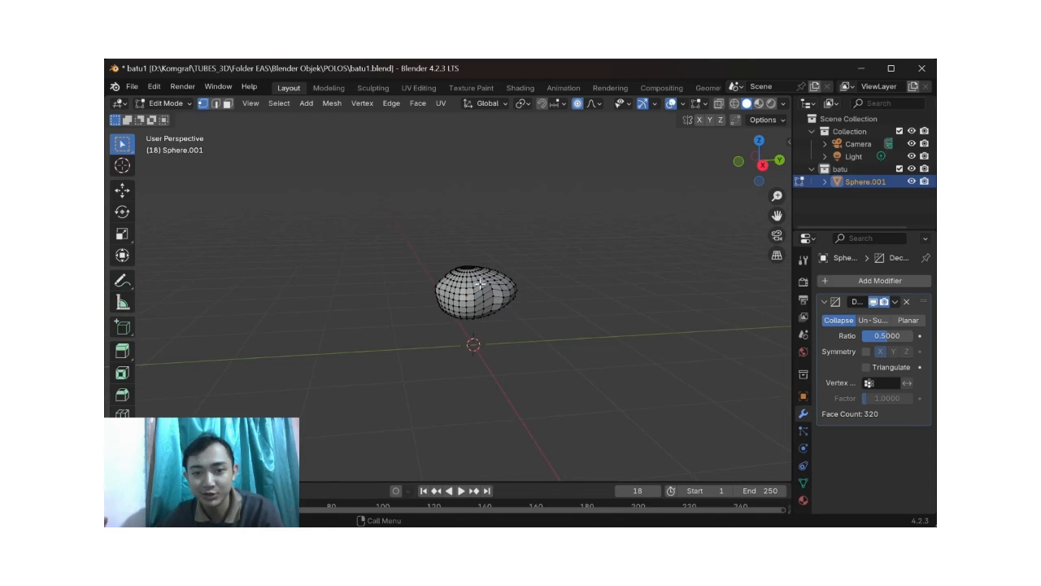
scroll(500, 303, "up", 2)
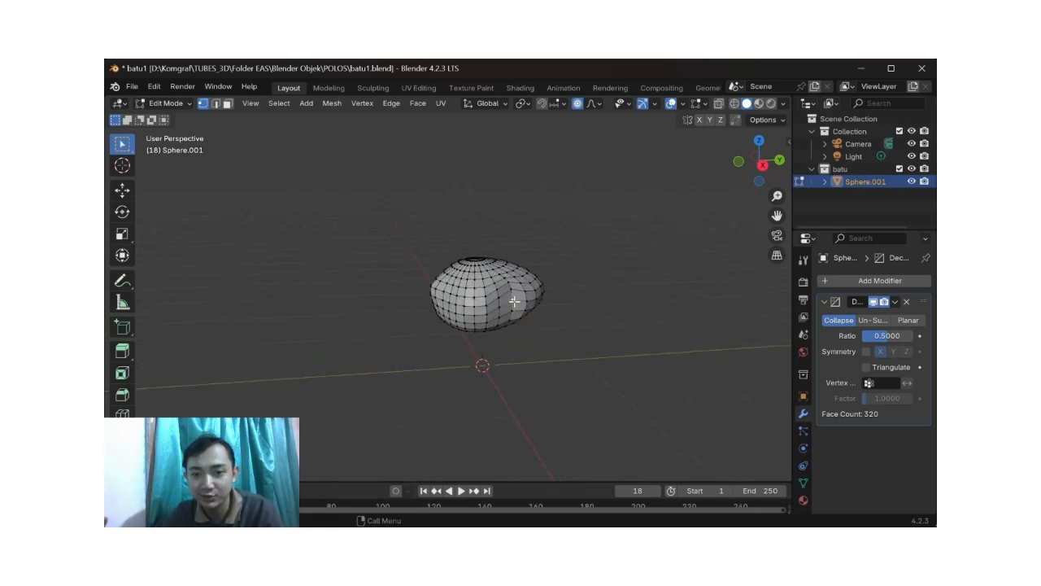
Step: Try to pull the rock's dented side outward with proportional editing and undo the deformation
key("g")
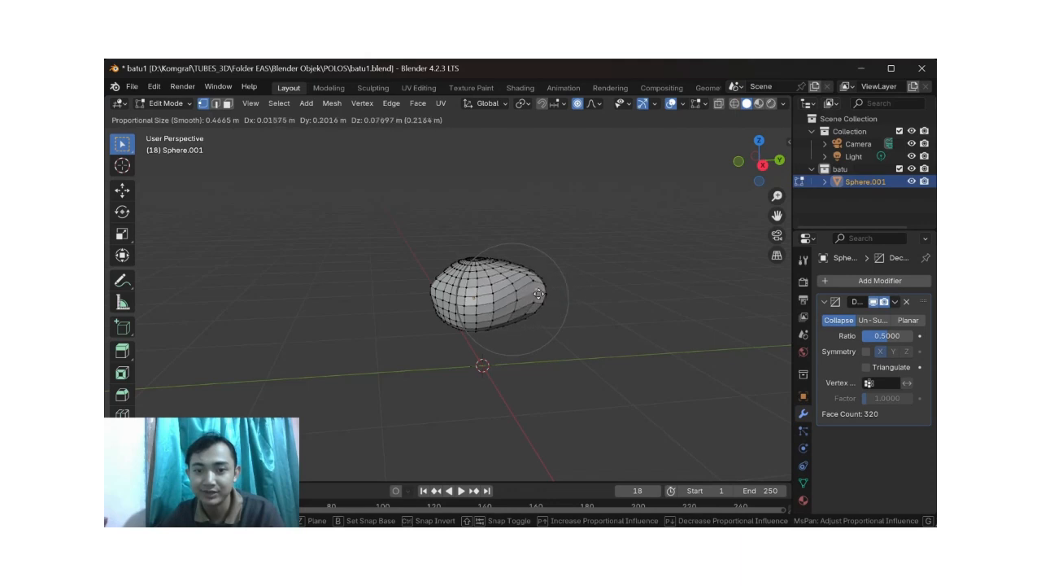
left_click(508, 300)
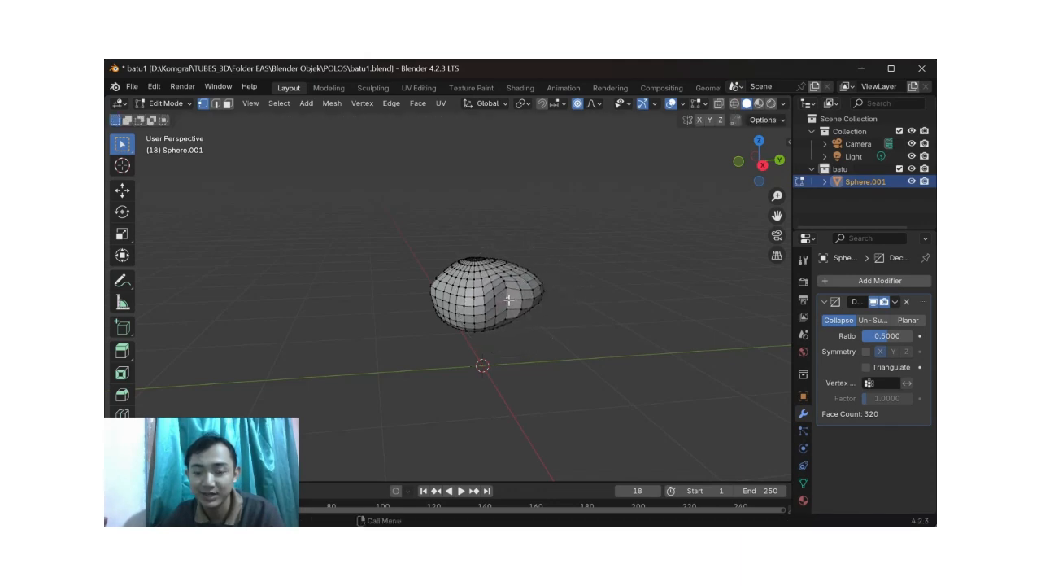
middle_click_drag(564, 302, 587, 299)
key("ctrl+z")
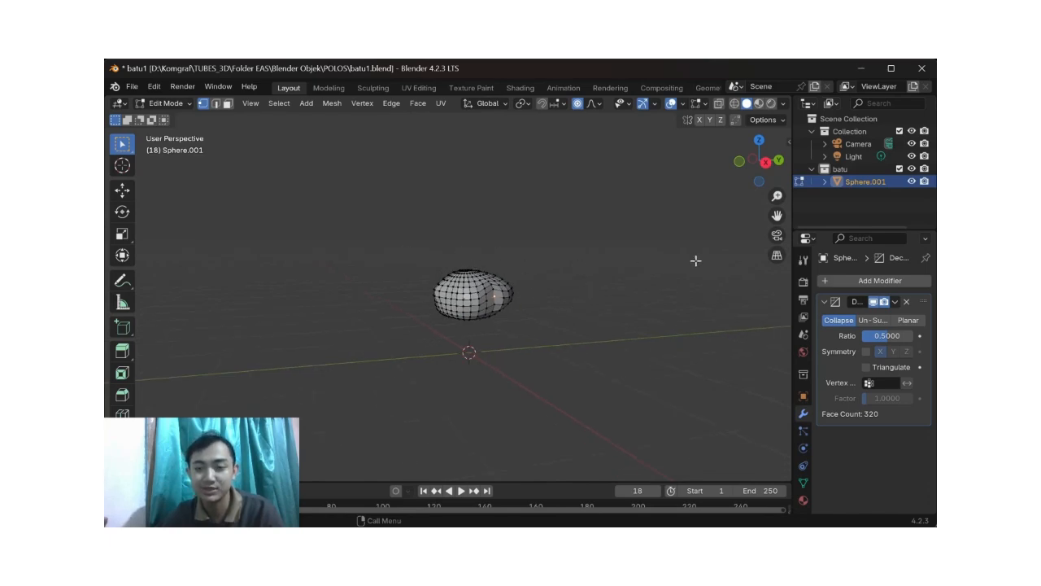
Step: Close the batu1 file without saving and switch to the FIX_ENV Blender file
left_click(921, 70)
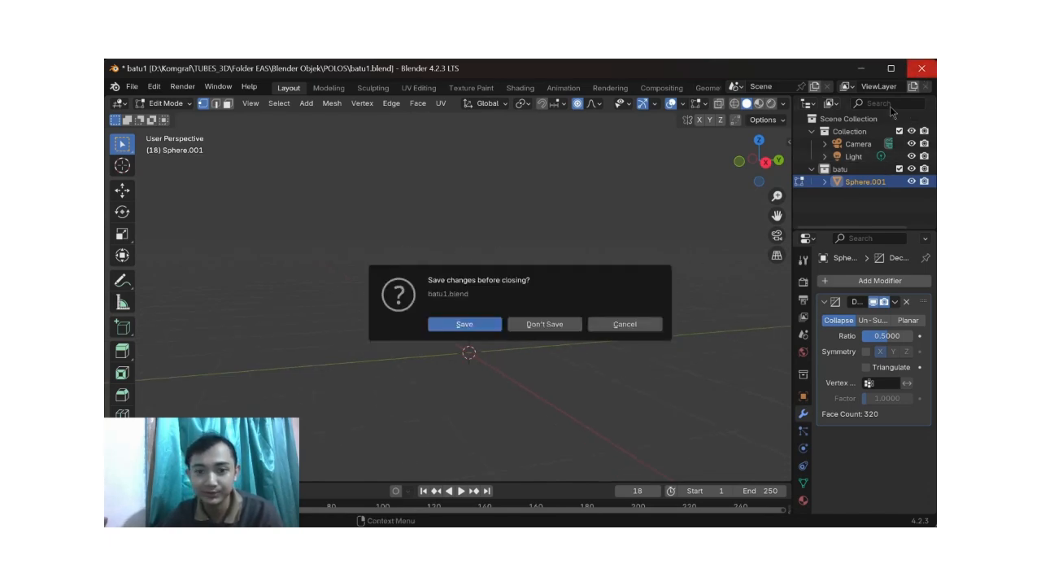
left_click(544, 324)
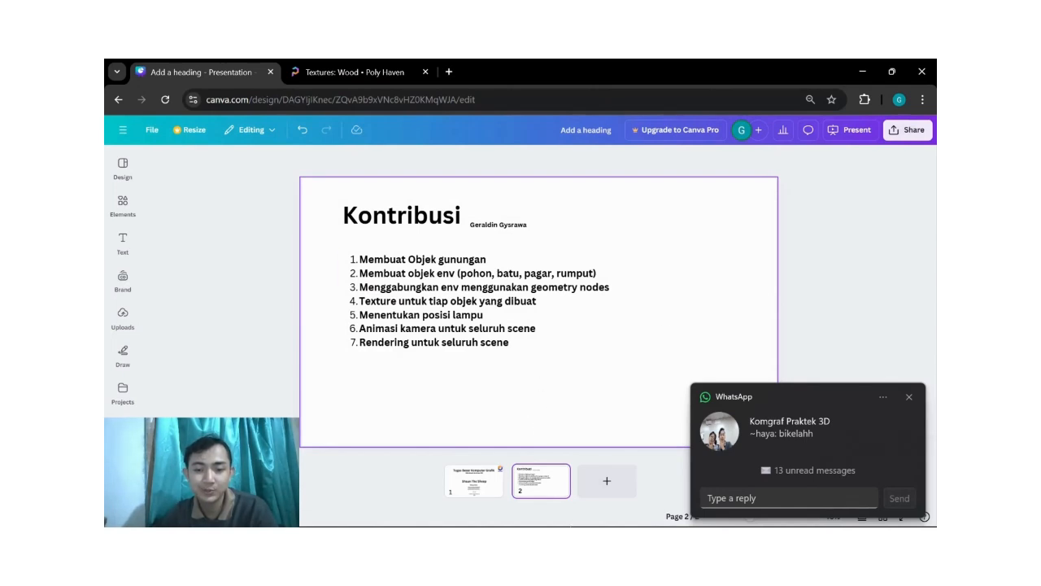
mouse_move(578, 521)
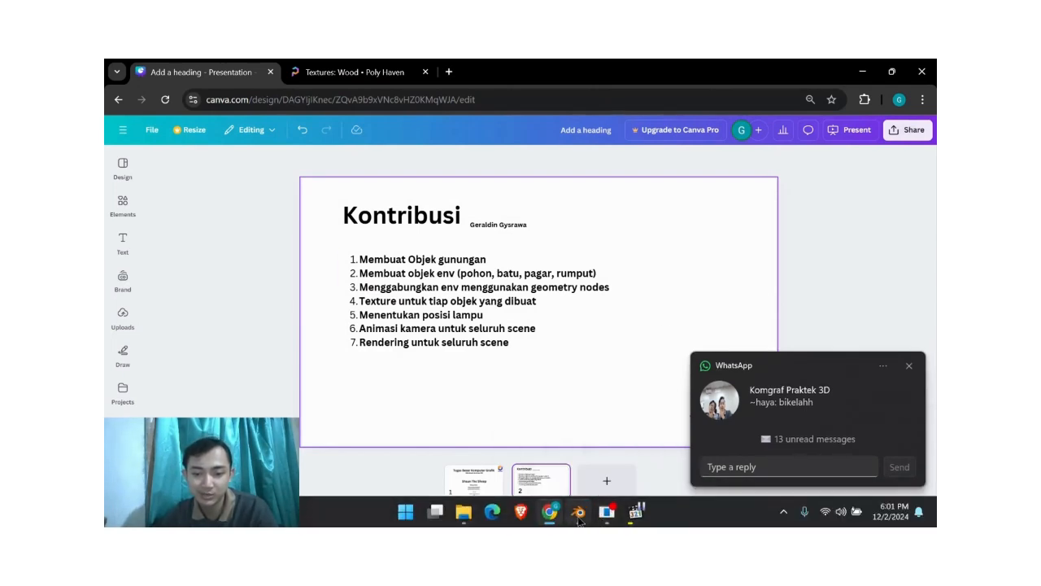
left_click(597, 464)
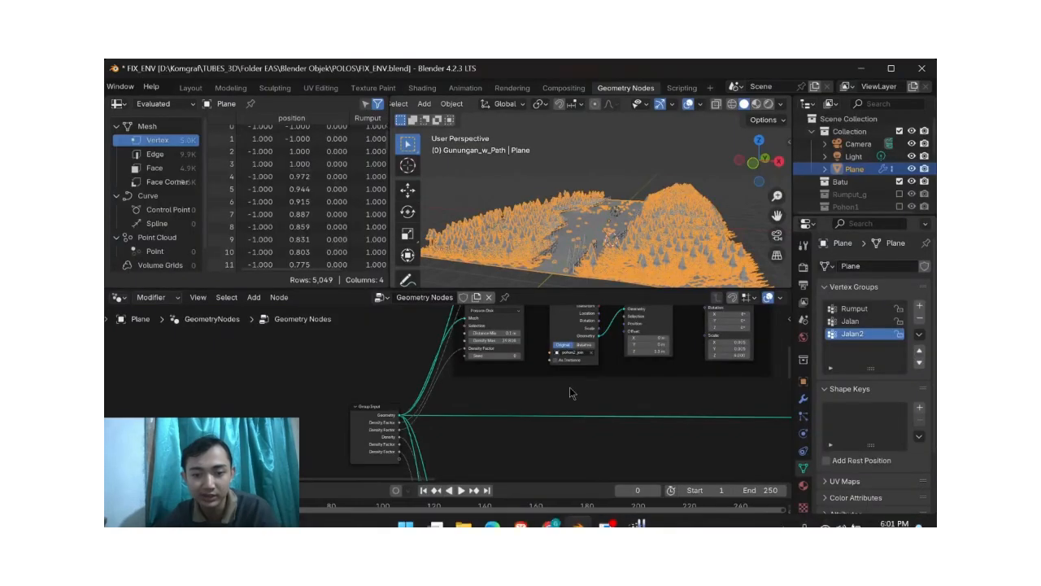
Step: Review the Plane's tree, RUMPUT and BATU node groups, and view the assembled environment in the Layout workspace
scroll(558, 389, "down", 4)
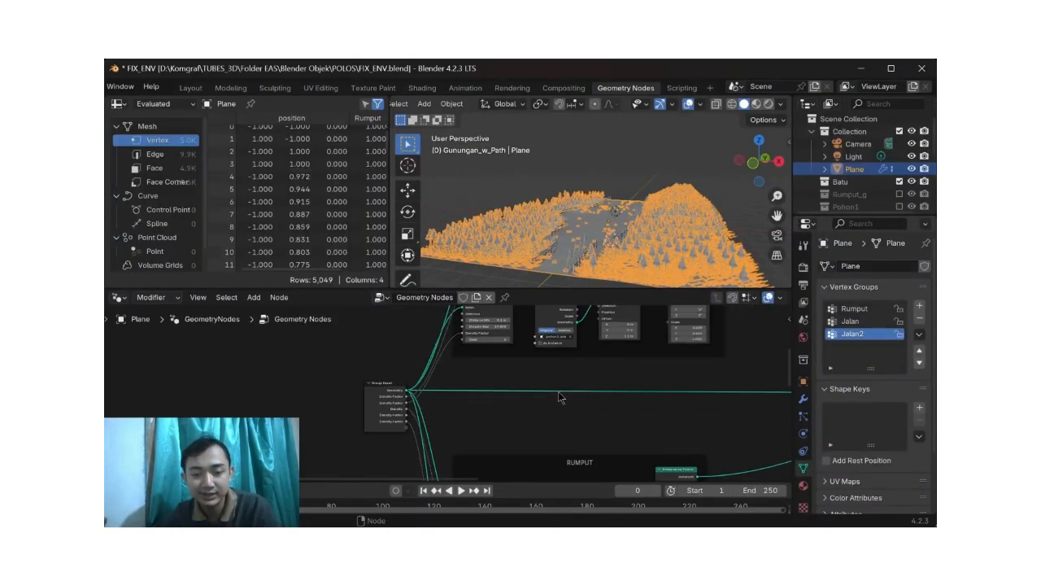
middle_click_drag(558, 390, 551, 428)
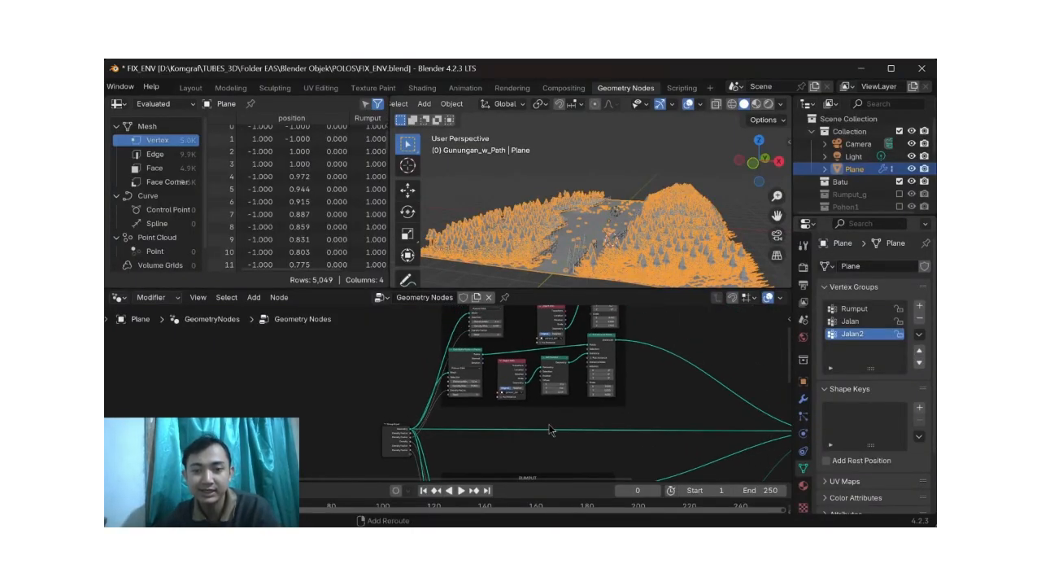
middle_click_drag(615, 384, 611, 425)
middle_click_drag(628, 390, 634, 321)
middle_click_drag(624, 413, 615, 305)
scroll(587, 389, "down", 1)
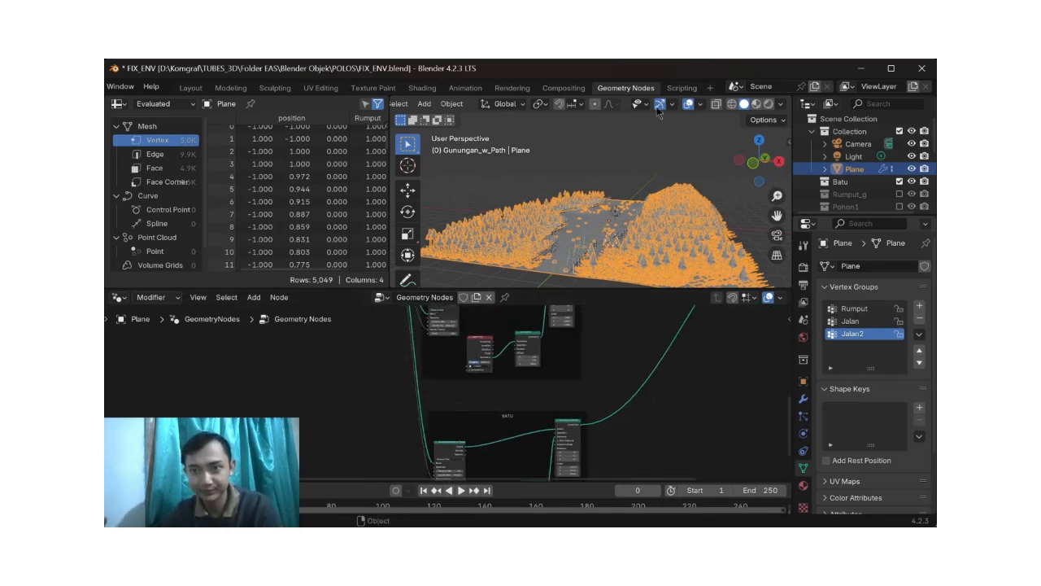
left_click(190, 87)
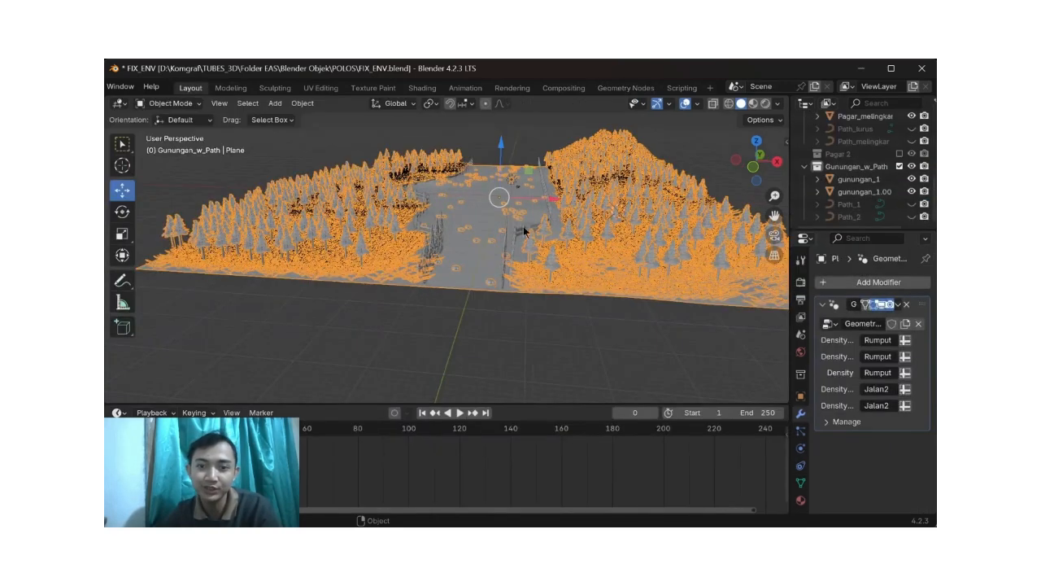
middle_click_drag(622, 237, 565, 262)
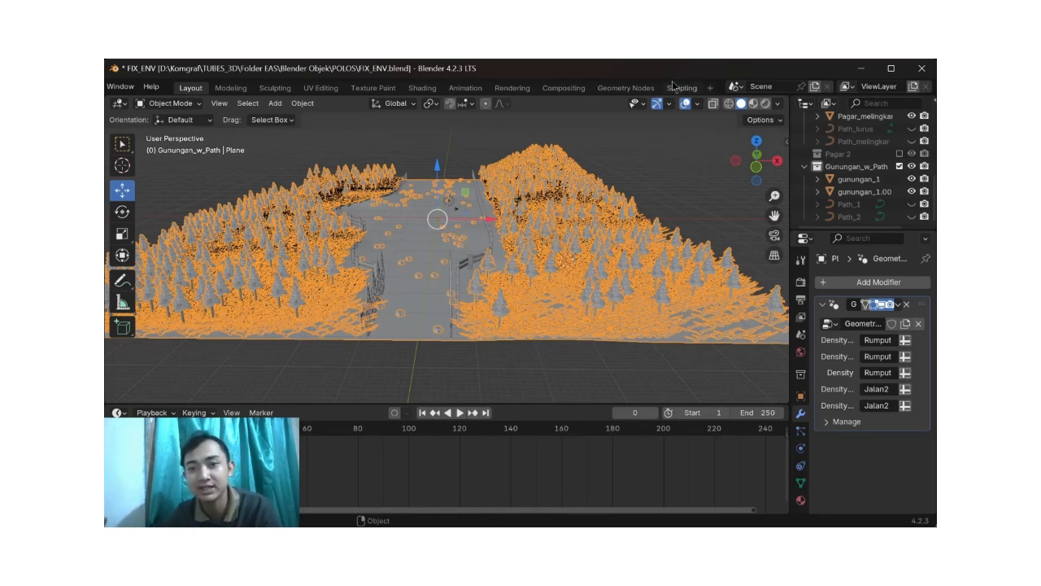
Step: Return to the Geometry Nodes workspace and bring the tree-scattering nodes into view
left_click(645, 89)
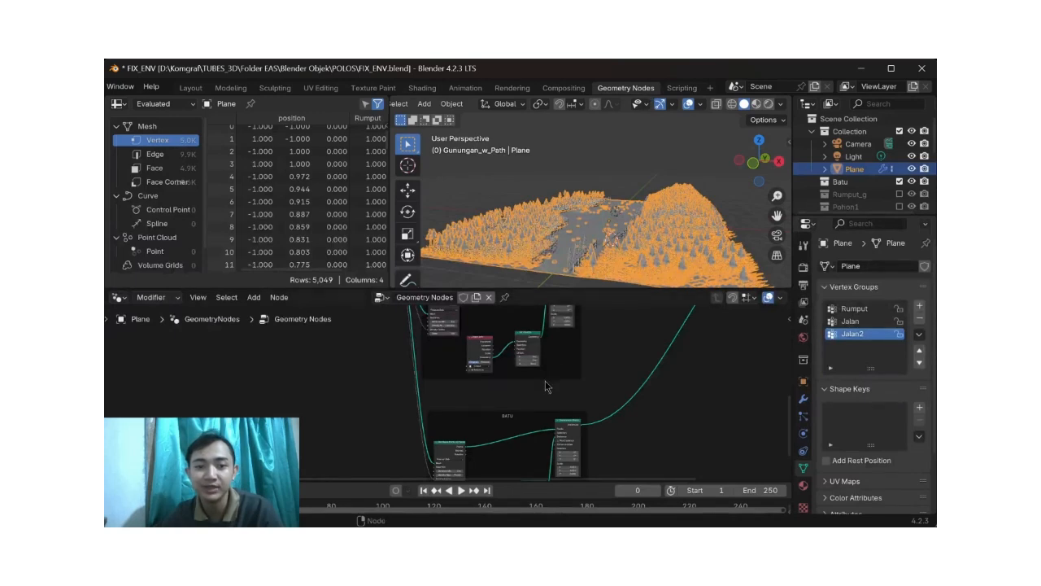
scroll(545, 381, "up", 5)
scroll(545, 381, "up", 2)
scroll(545, 380, "down", 1)
scroll(547, 386, "down", 2)
scroll(547, 386, "up", 1)
scroll(547, 387, "up", 1)
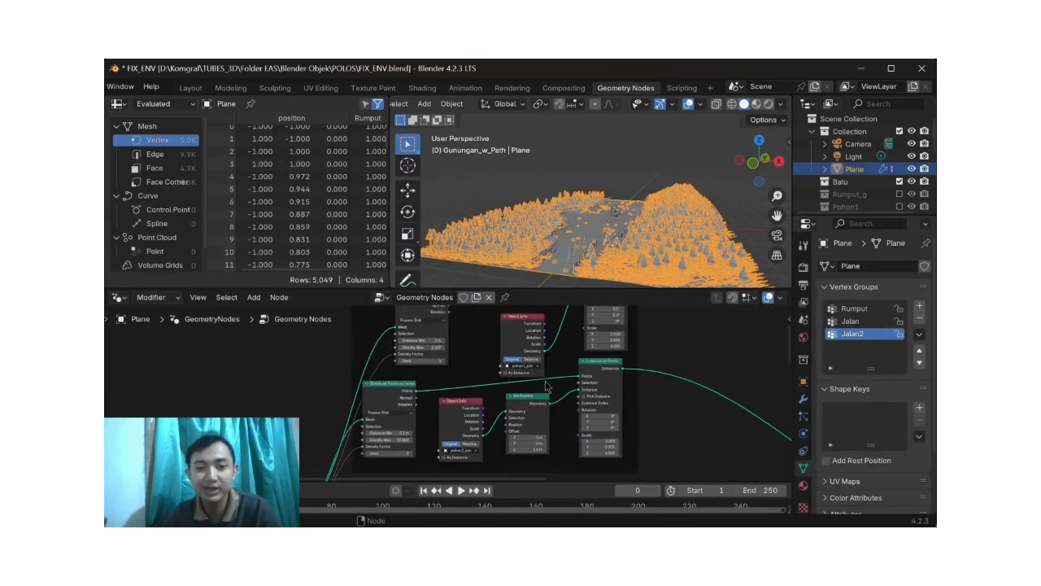
Step: Examine how the Distribute Points on Faces, Object Info, Set Position and Instance on Points nodes scatter the trees
scroll(545, 381, "up", 1)
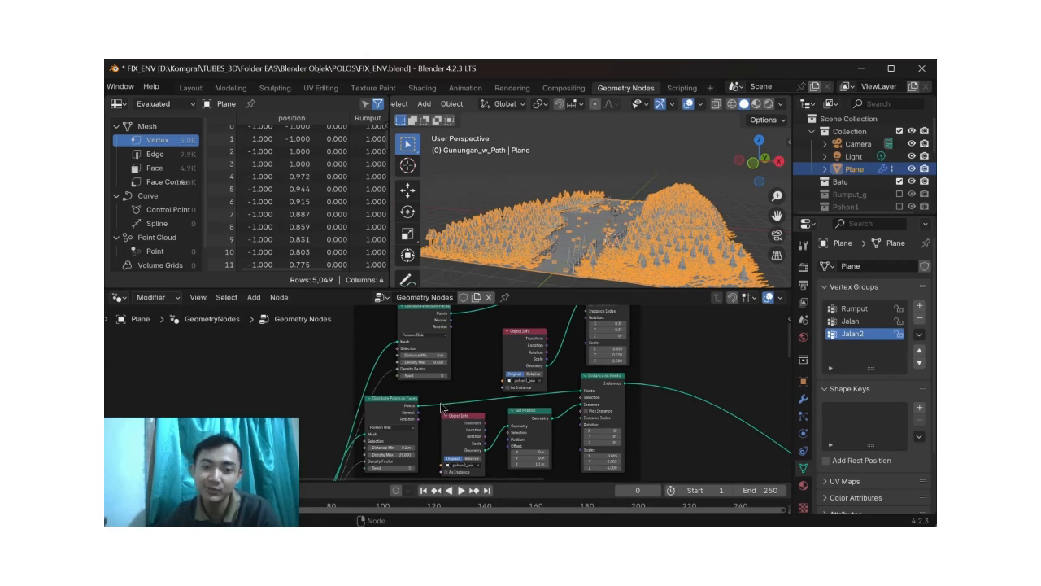
scroll(419, 414, "up", 2)
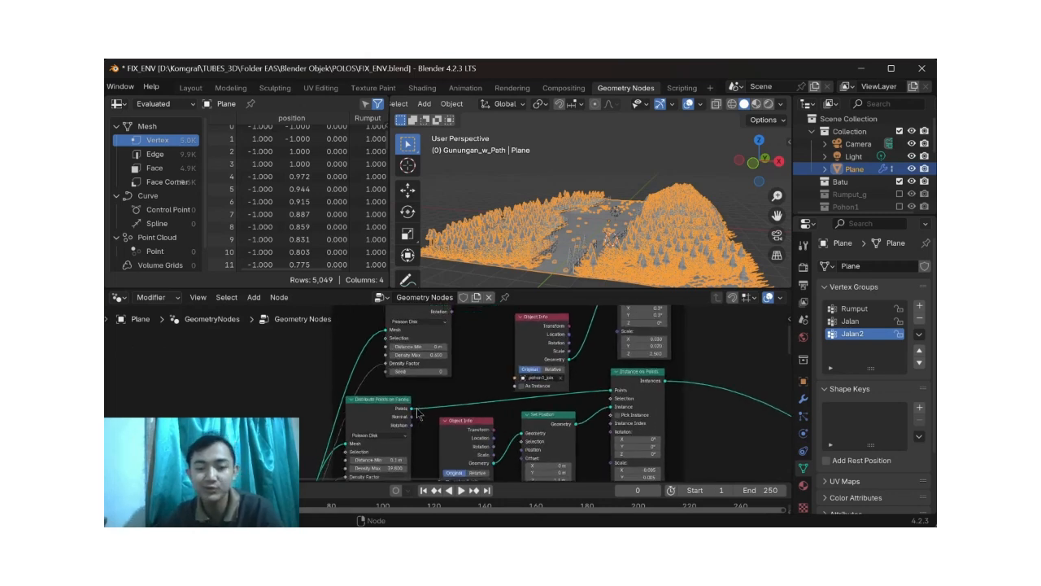
scroll(417, 414, "down", 2)
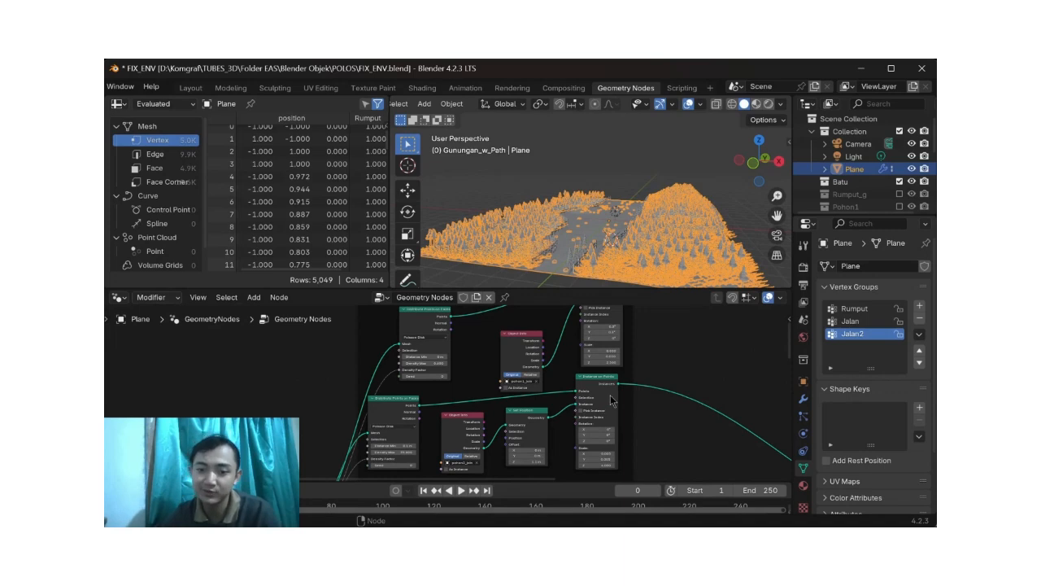
scroll(606, 416, "down", 2)
scroll(606, 415, "up", 1)
scroll(607, 415, "right", 2)
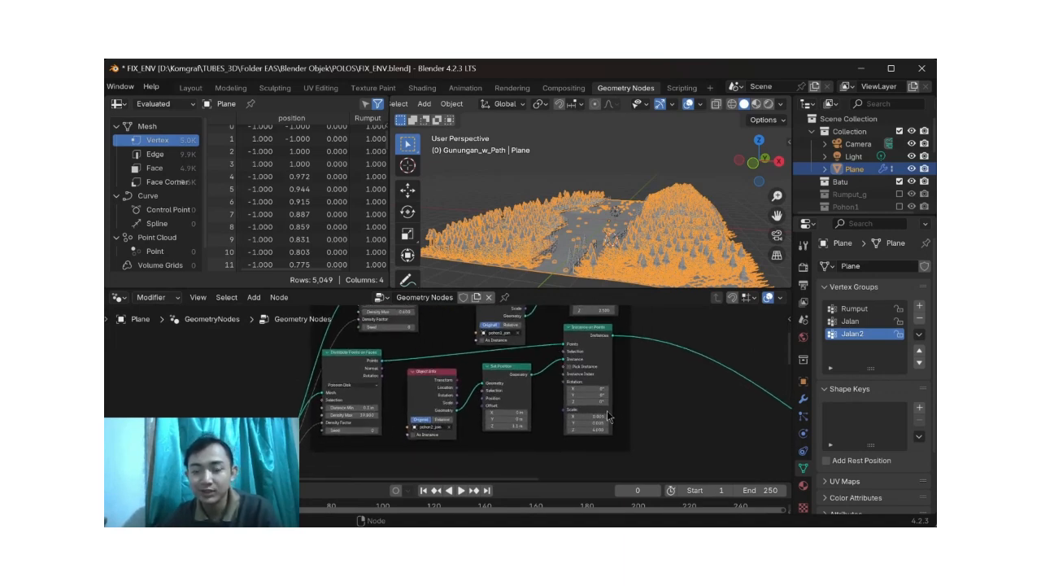
scroll(605, 411, "down", 2)
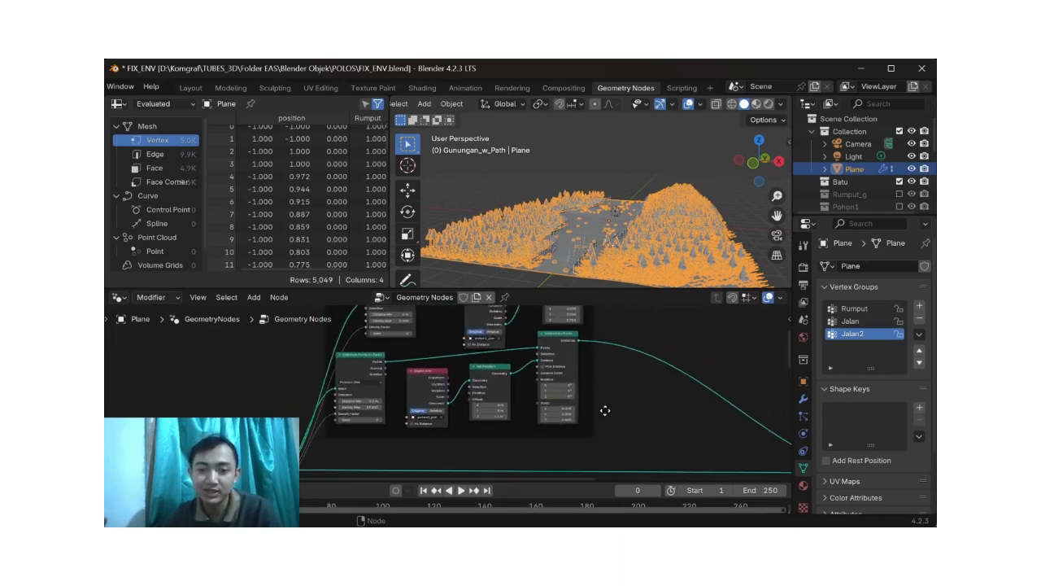
Step: Examine the RUMPUT node group and compare it with the terrain seen from the side and from above
middle_click_drag(586, 258, 586, 205)
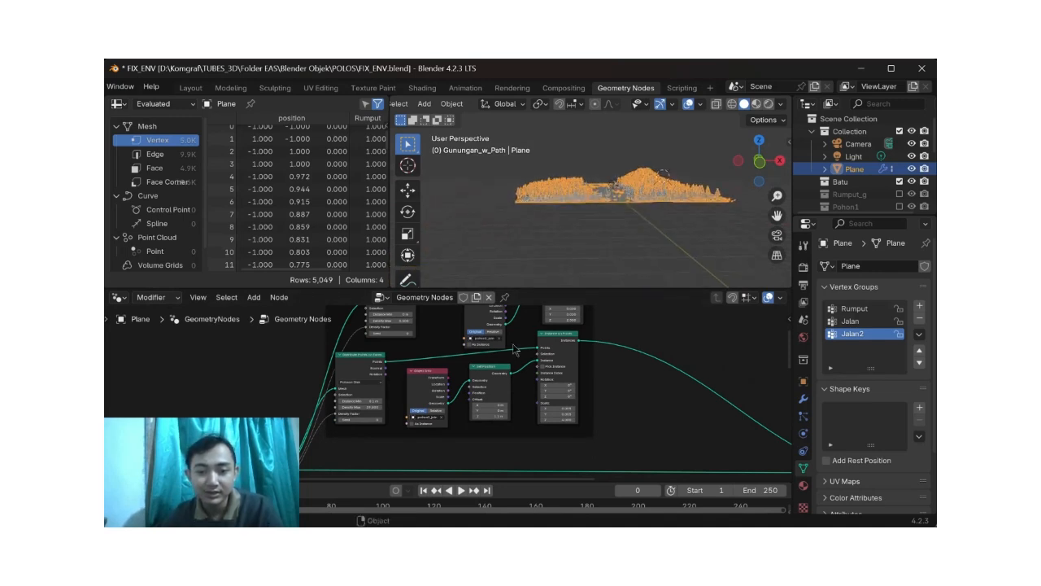
scroll(514, 379, "up", 1)
scroll(515, 383, "down", 6)
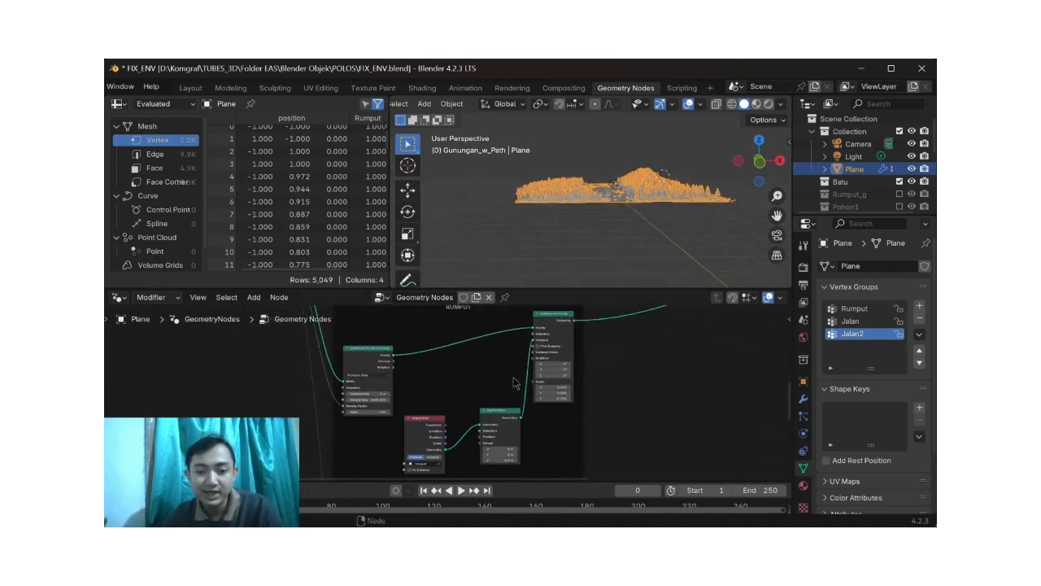
scroll(514, 374, "left", 1)
middle_click_drag(538, 252, 567, 219)
scroll(575, 232, "up", 2)
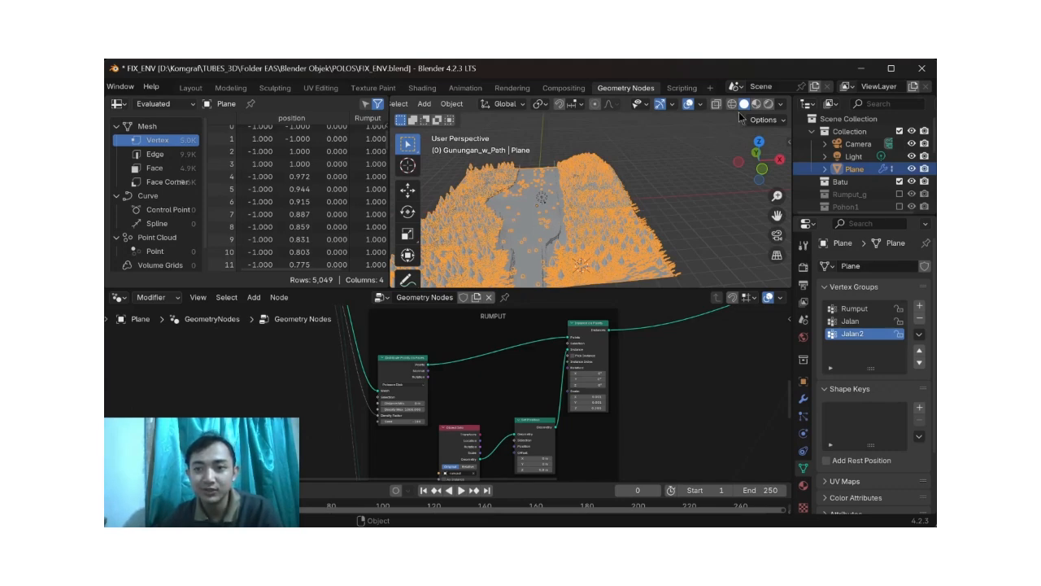
Step: Open the Plane in Edit Mode in the Layout workspace and examine its selected path faces from above
left_click(190, 87)
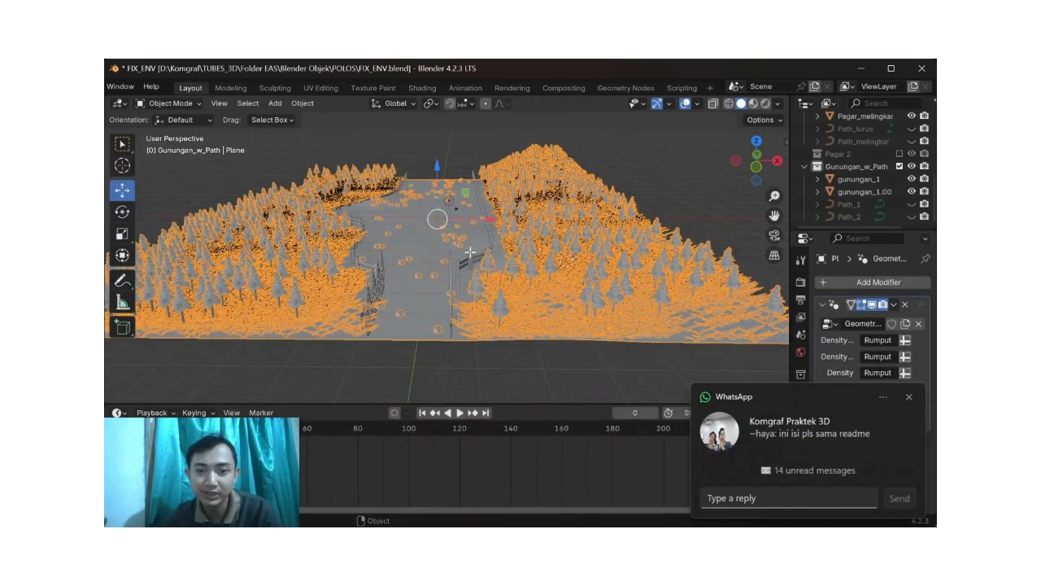
key("Tab")
middle_click_drag(460, 260, 462, 310)
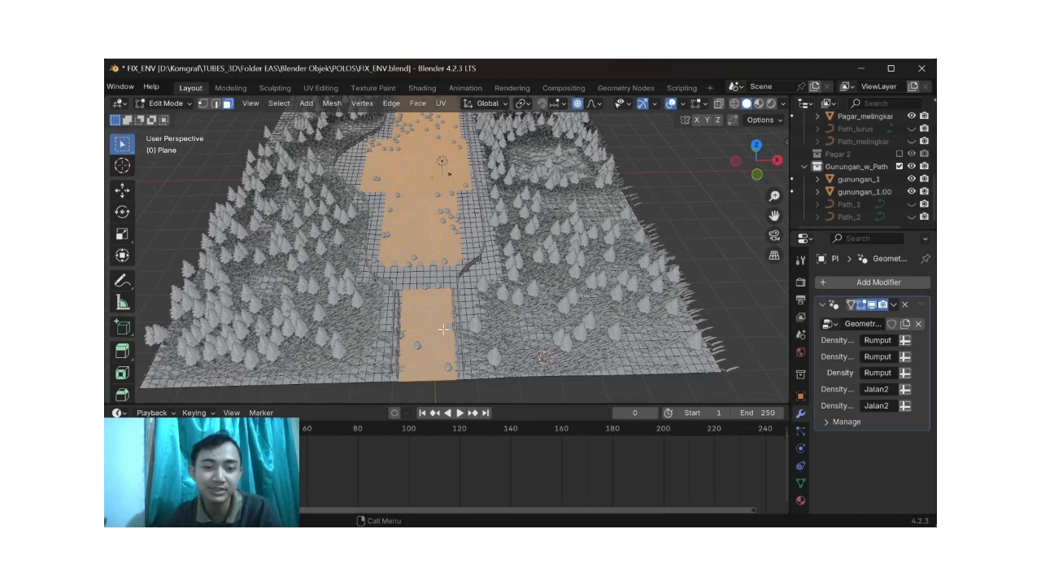
middle_click_drag(462, 211, 466, 237, "shift")
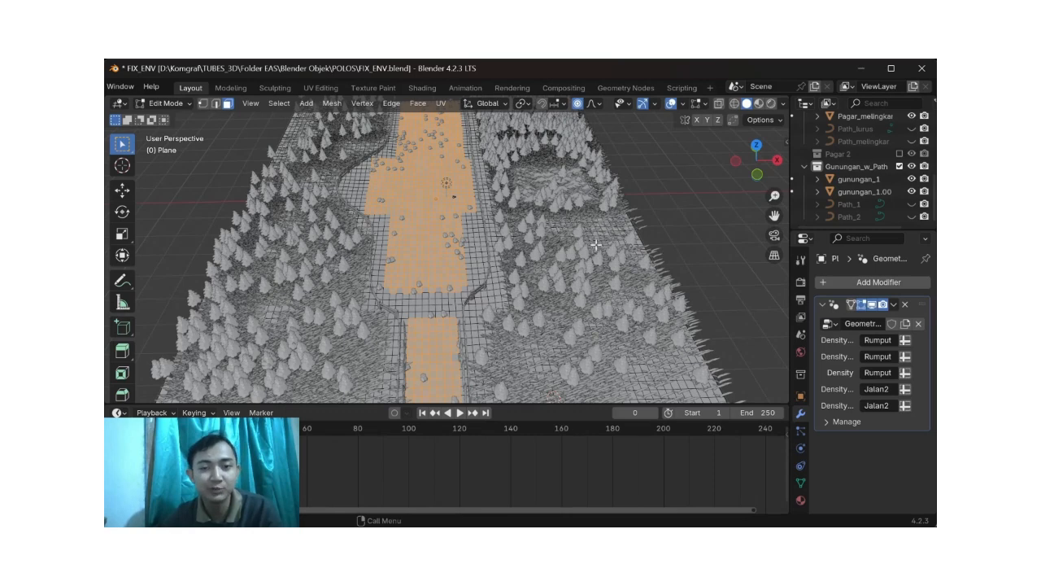
Step: Show the Plane's vertex groups and compare the Jalan2 group with the selected path faces
middle_click_drag(436, 136, 433, 178, "shift")
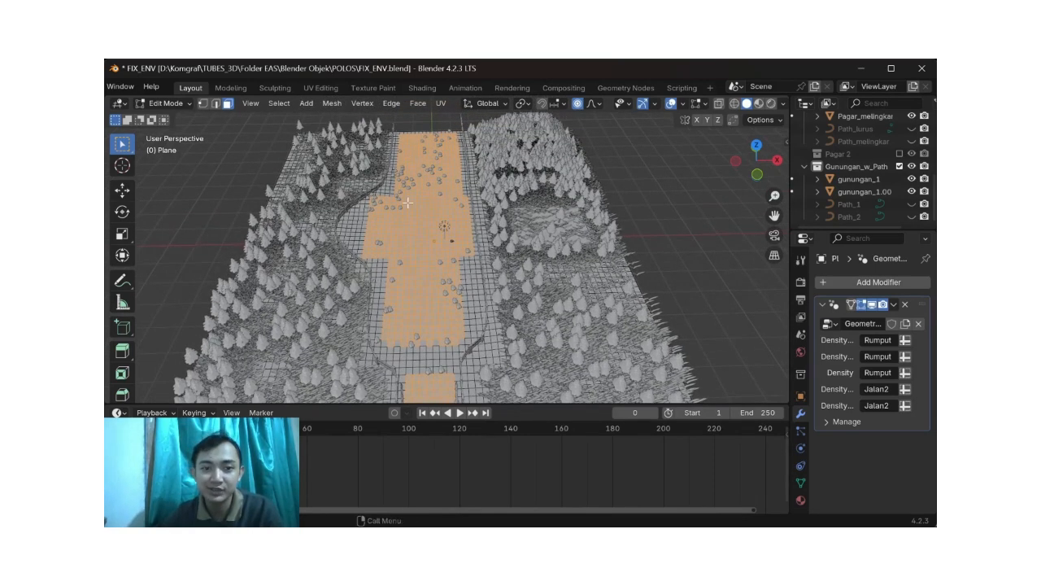
middle_click_drag(453, 263, 431, 207, "shift")
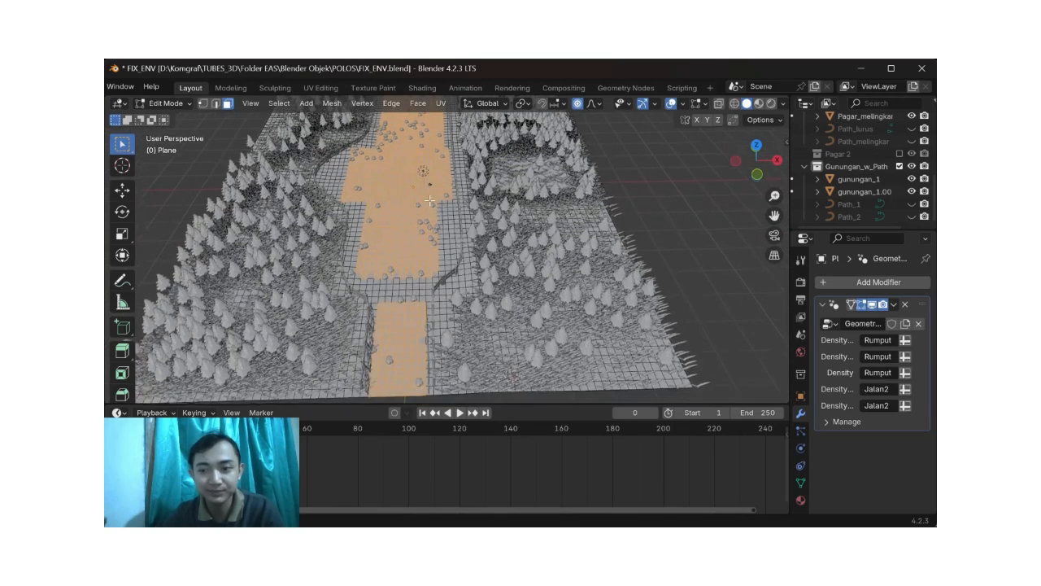
middle_click_drag(470, 263, 452, 232, "shift")
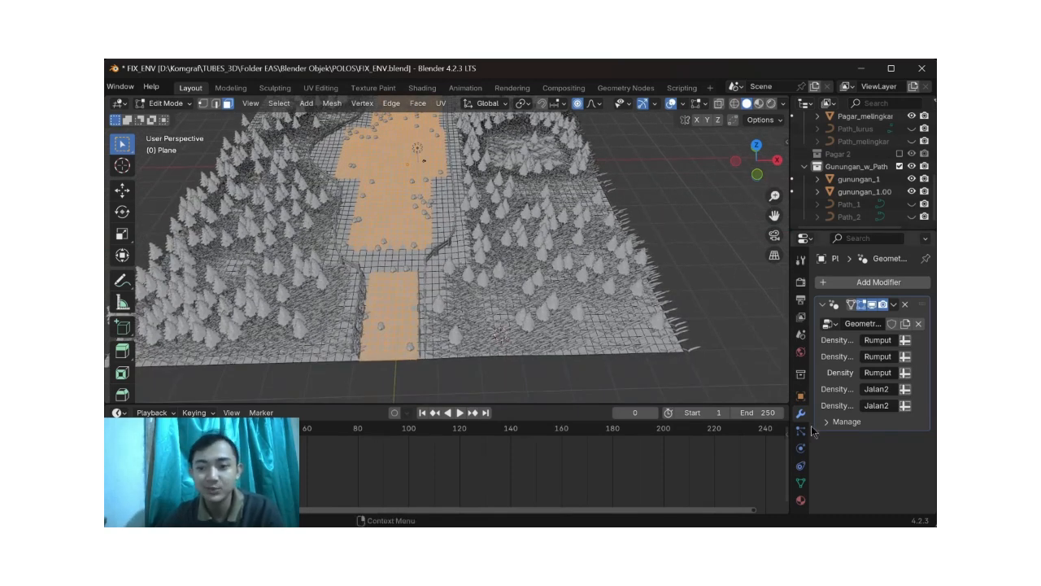
left_click(801, 467)
left_click(801, 449)
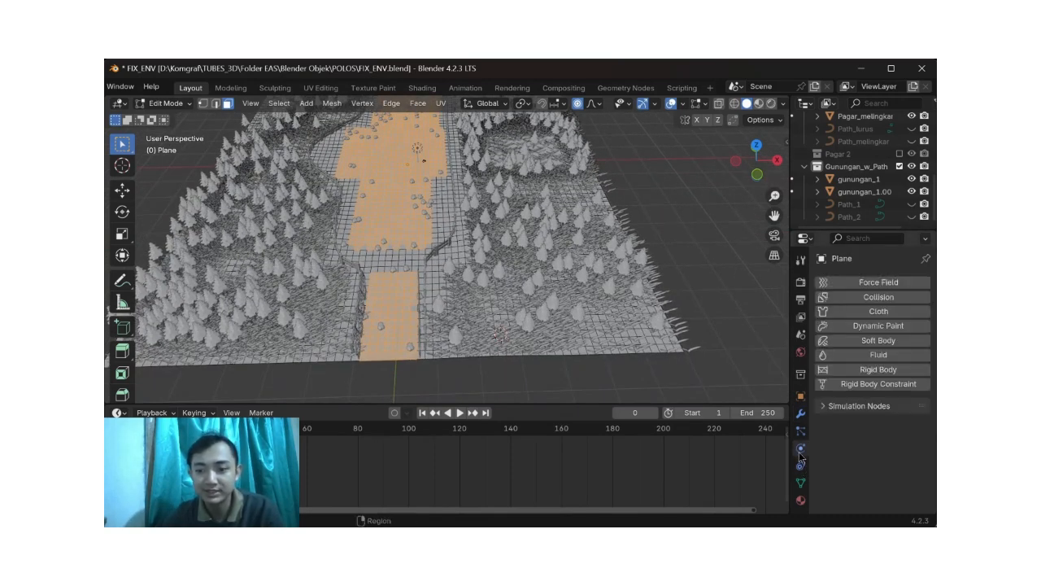
left_click(801, 482)
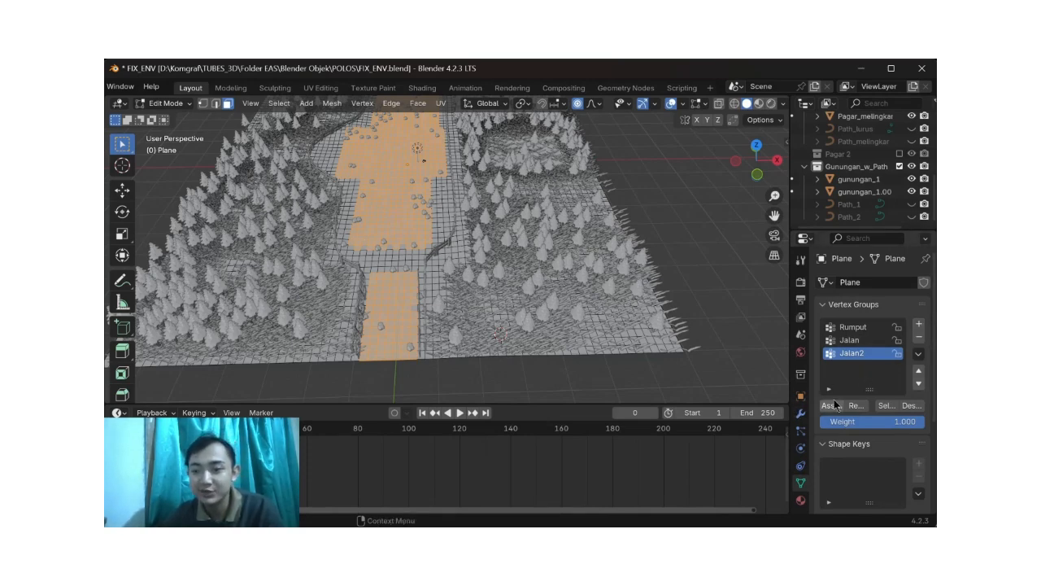
middle_click_drag(443, 257, 446, 317, "shift")
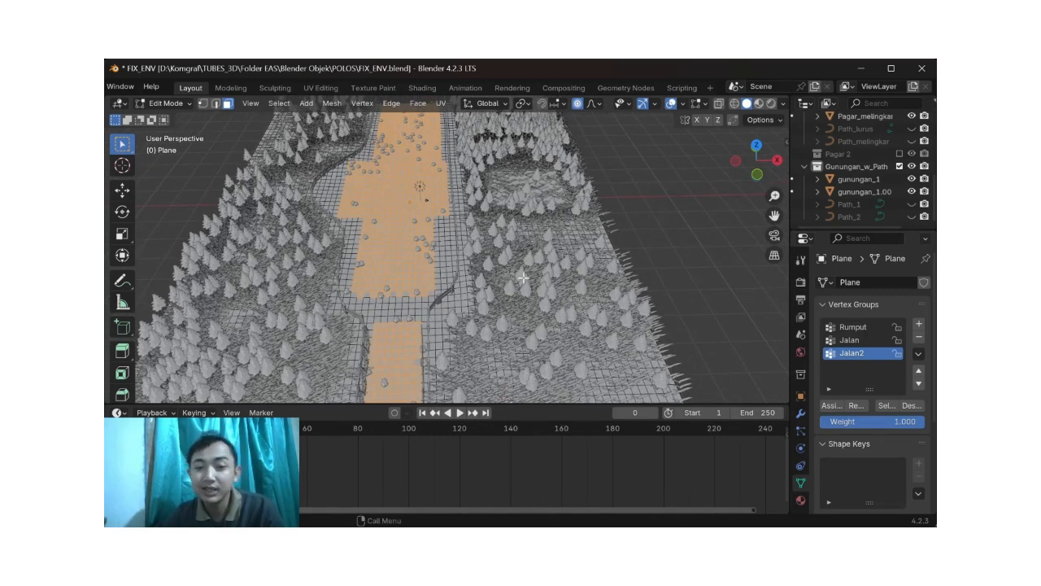
middle_click_drag(522, 278, 489, 257, "shift")
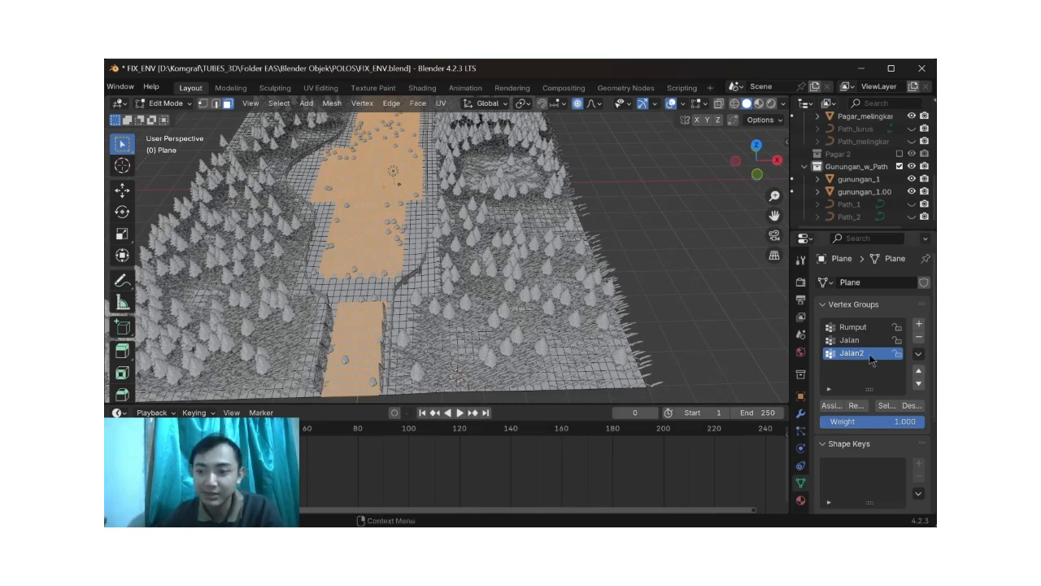
middle_click_drag(503, 257, 540, 249, "shift")
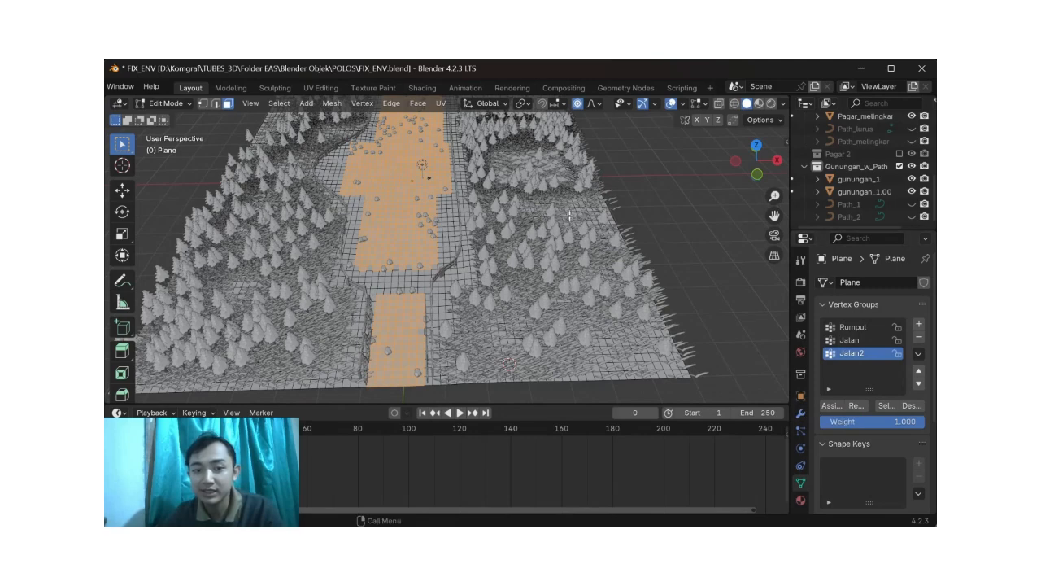
middle_click_drag(435, 244, 438, 268, "shift")
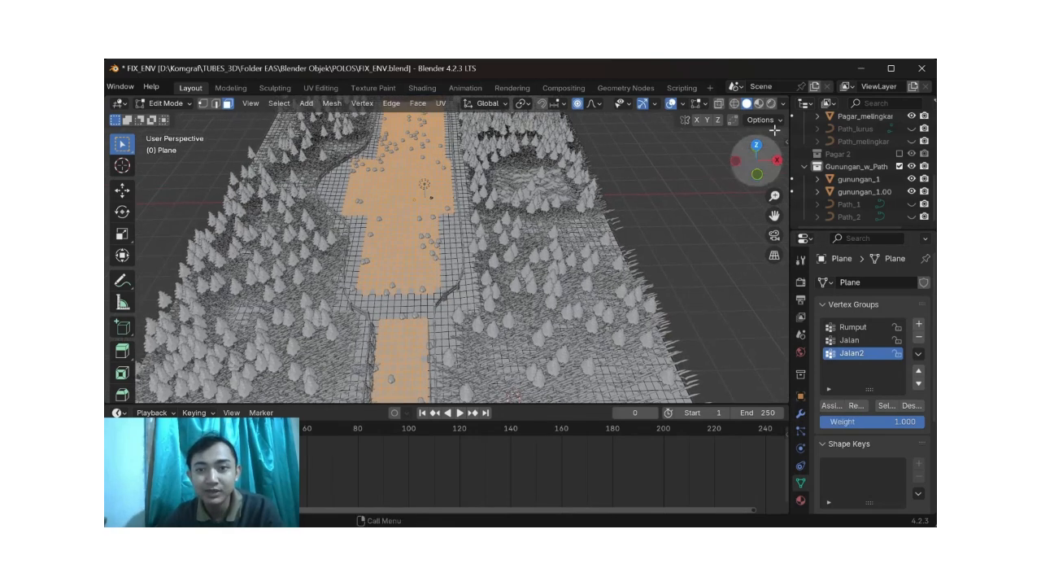
Step: Leave Edit Mode and examine the BATU node group in the Geometry Nodes workspace
key("Tab")
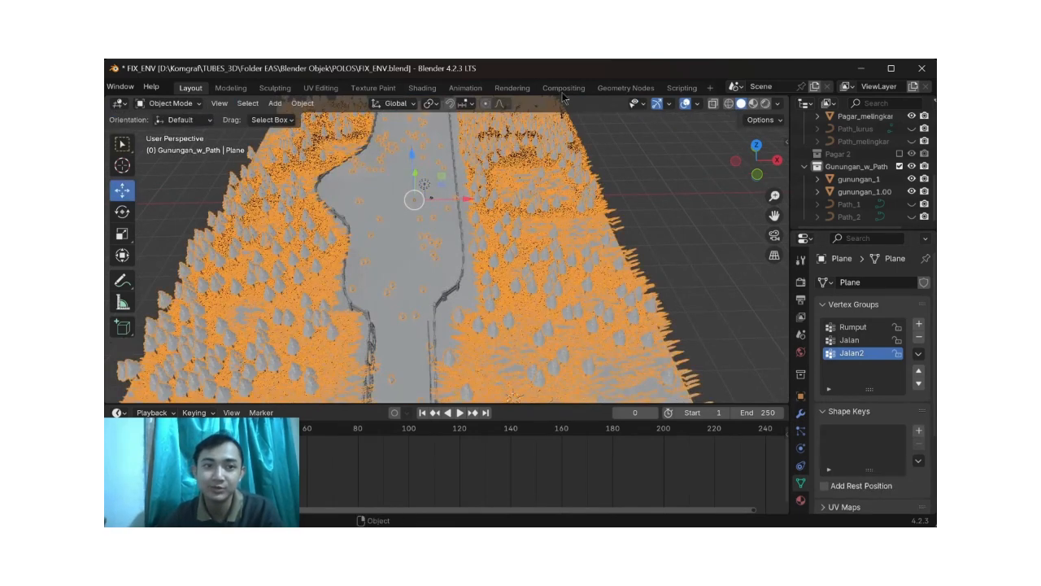
left_click(615, 88)
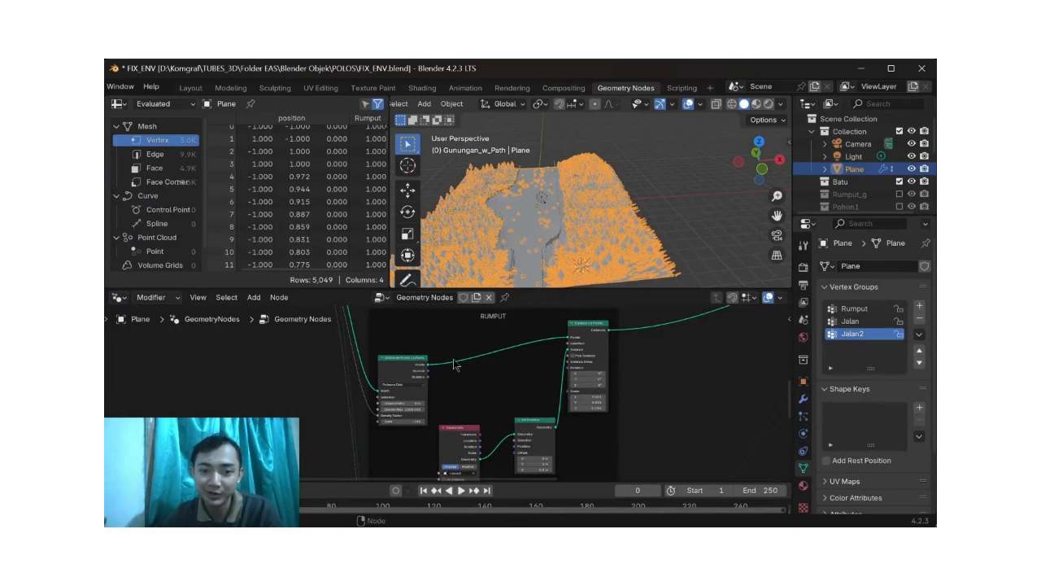
scroll(456, 360, "up", 6)
scroll(451, 364, "down", 1)
scroll(450, 364, "down", 5)
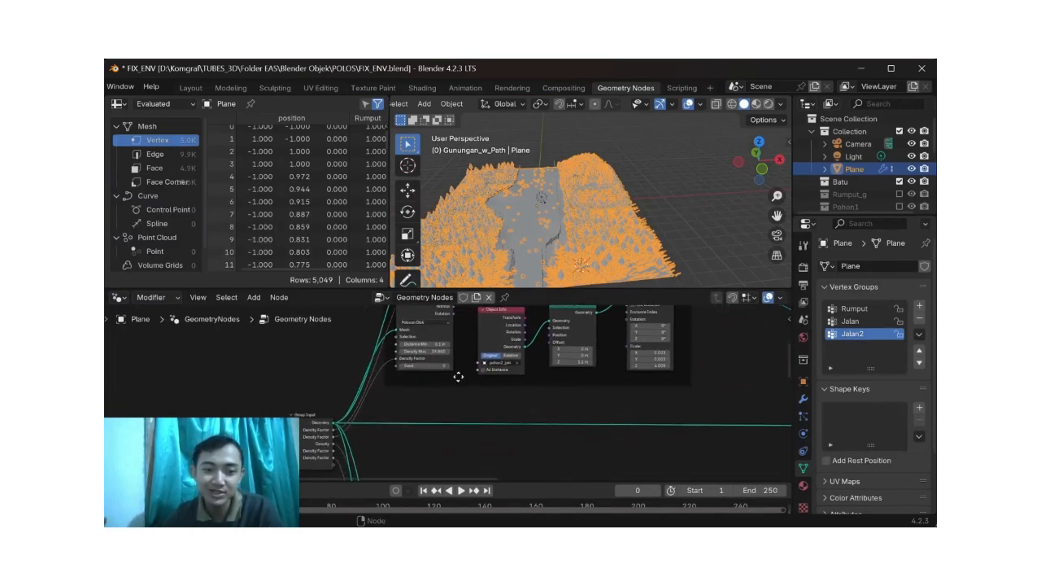
scroll(359, 419, "down", 6)
scroll(360, 422, "up", 2)
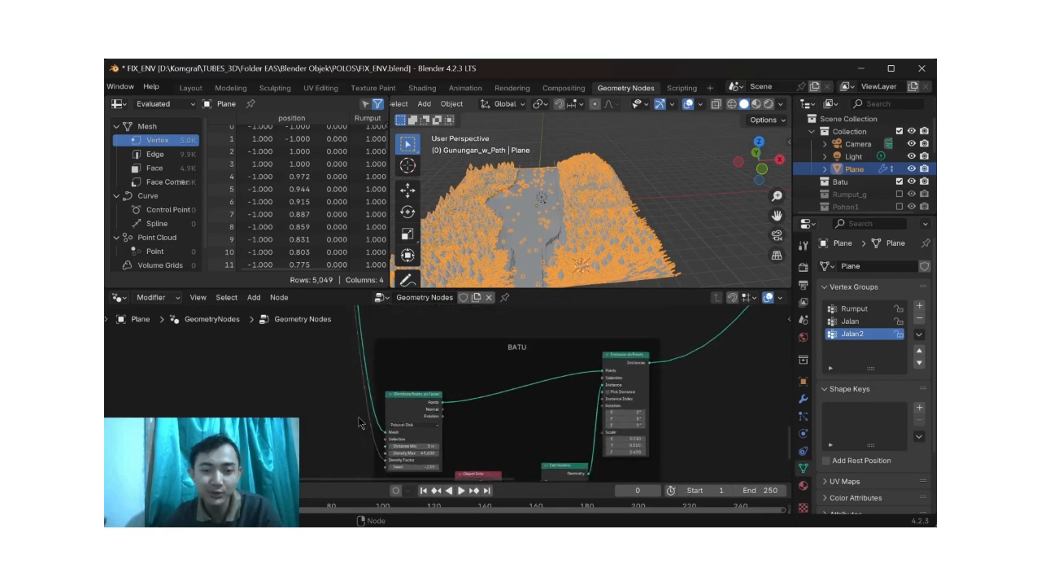
scroll(360, 424, "down", 1)
scroll(742, 396, "up", 2)
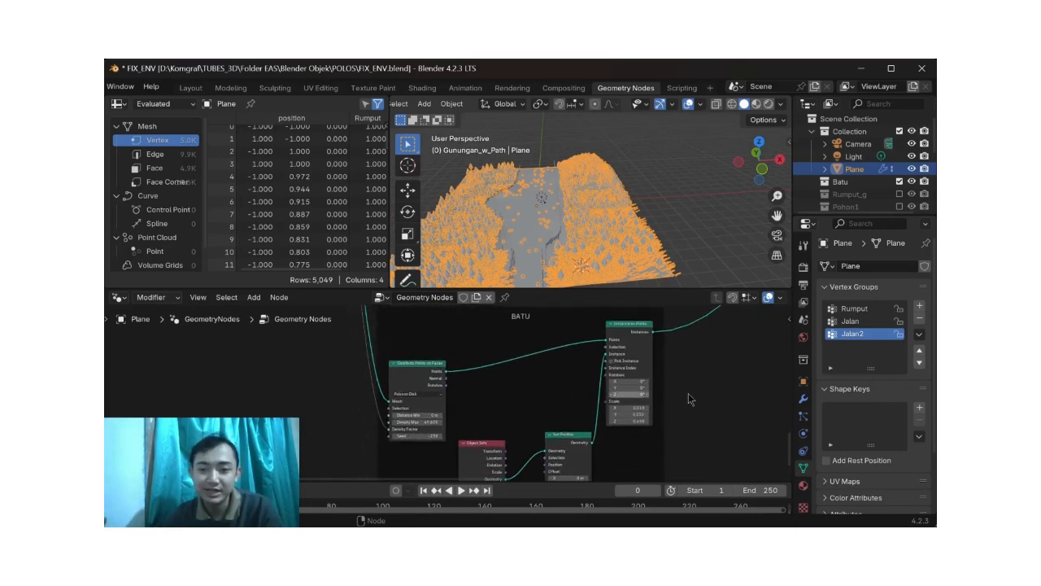
Step: Show the Plane's Geometry Nodes modifier and examine its density attributes beside a lower view of the terrain
left_click(805, 417)
left_click(804, 398)
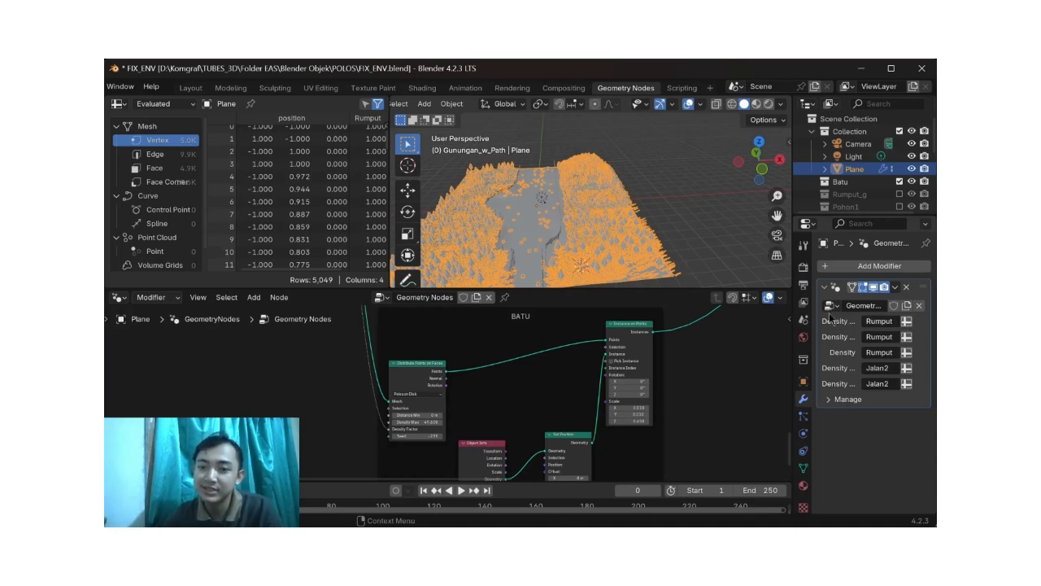
middle_click_drag(656, 273, 636, 216)
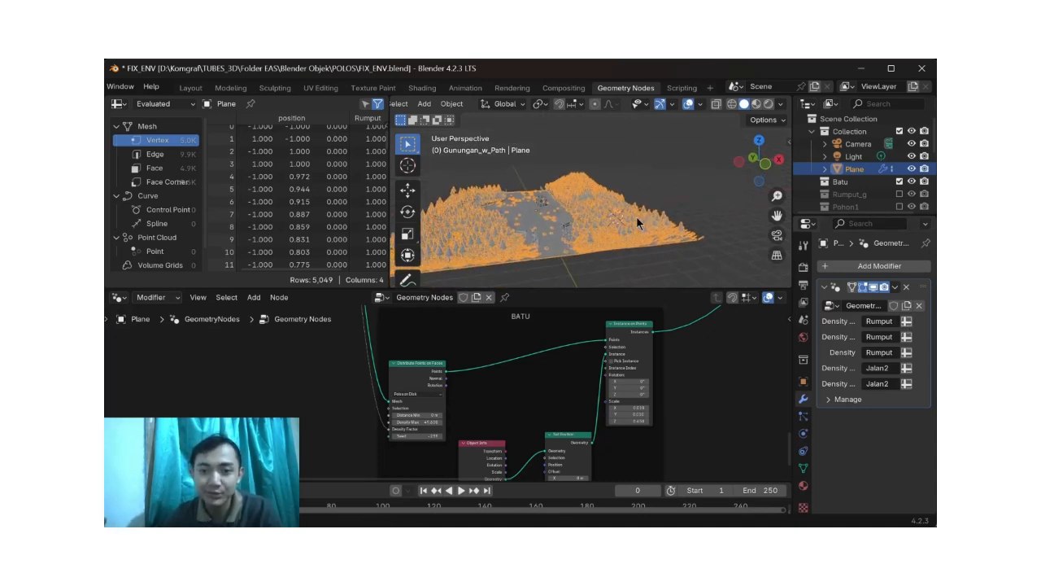
Step: Assign the Rumput attribute to the modifier's last density input and check the rocks on the path
left_click(907, 370)
left_click(907, 369)
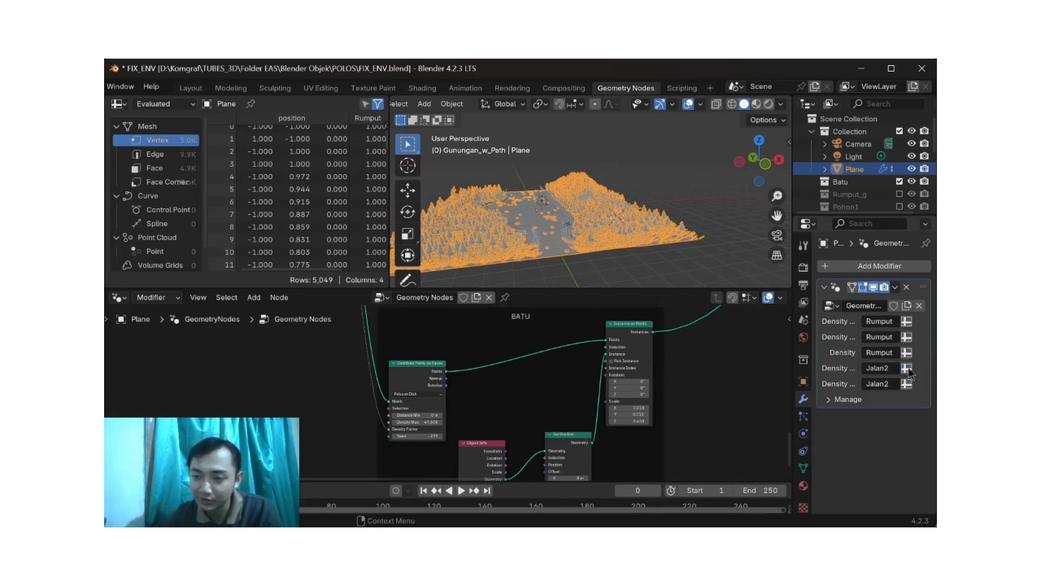
left_click(906, 383)
left_click(907, 383)
left_click(879, 383)
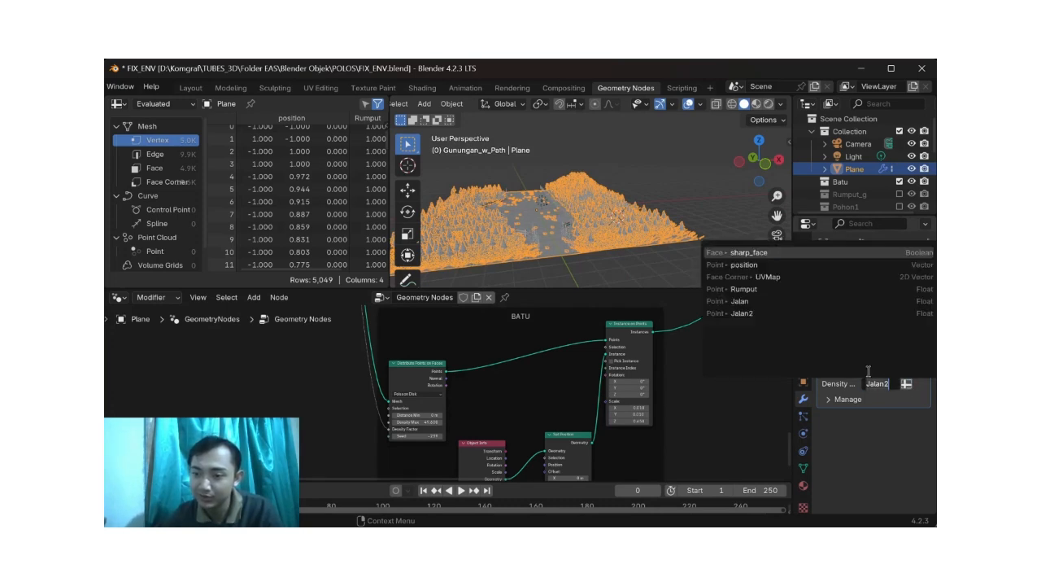
left_click(771, 290)
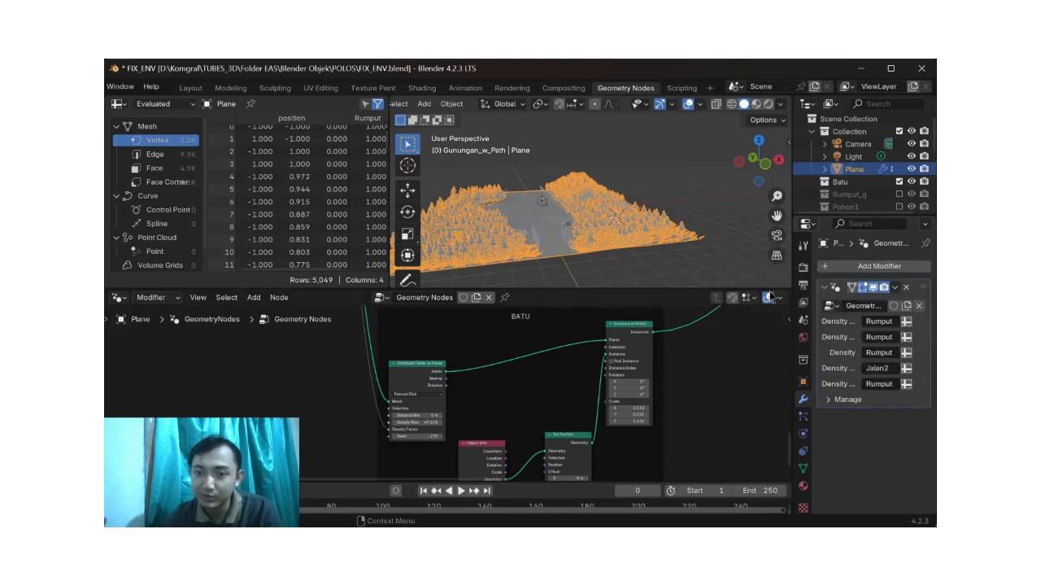
middle_click_drag(640, 258, 605, 257)
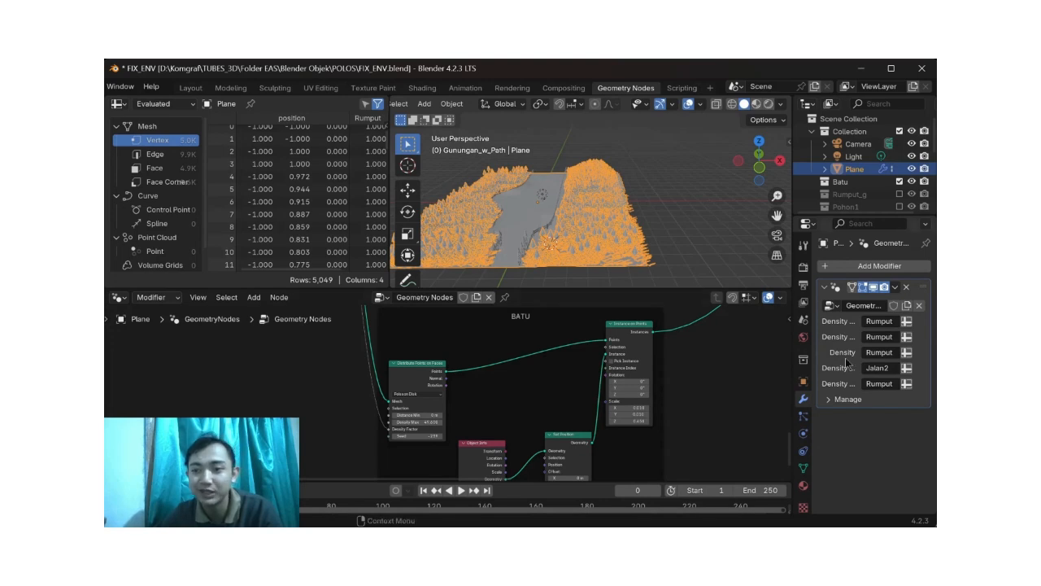
Step: Restore the Jalan2 attribute on the modifier's last density input
left_click(907, 383)
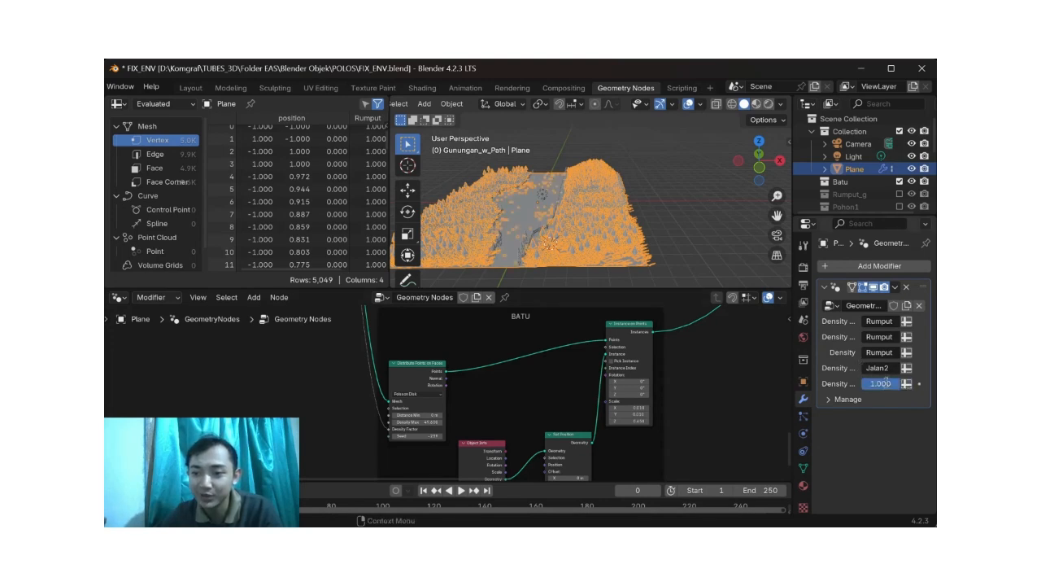
left_click(907, 384)
left_click(879, 383)
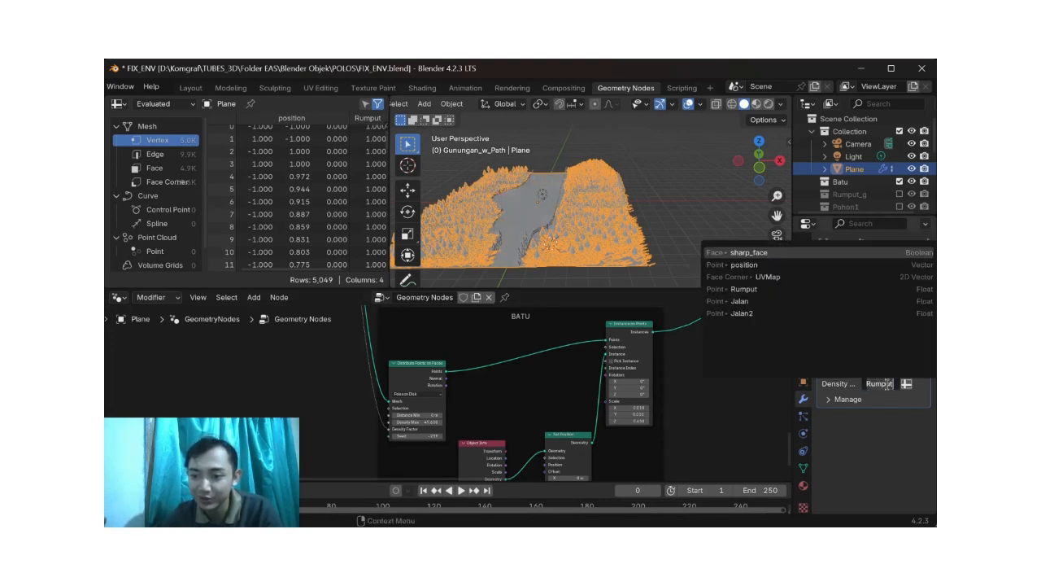
left_click(765, 313)
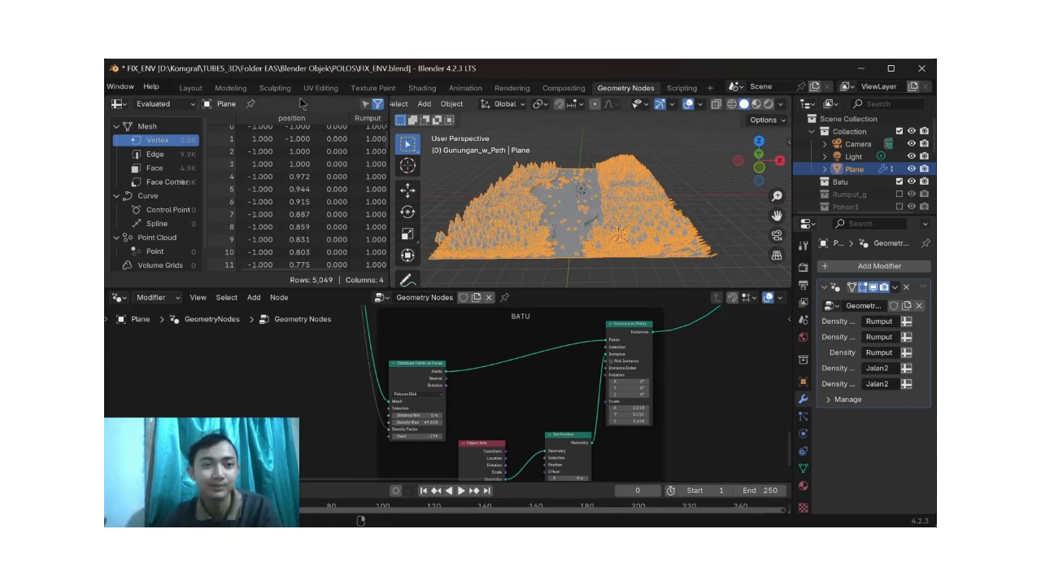
Step: Examine how the BATU, RUMPUT and POHON node groups connect from the group input to the joined output
scroll(194, 88, "up", 2)
scroll(626, 418, "down", 3)
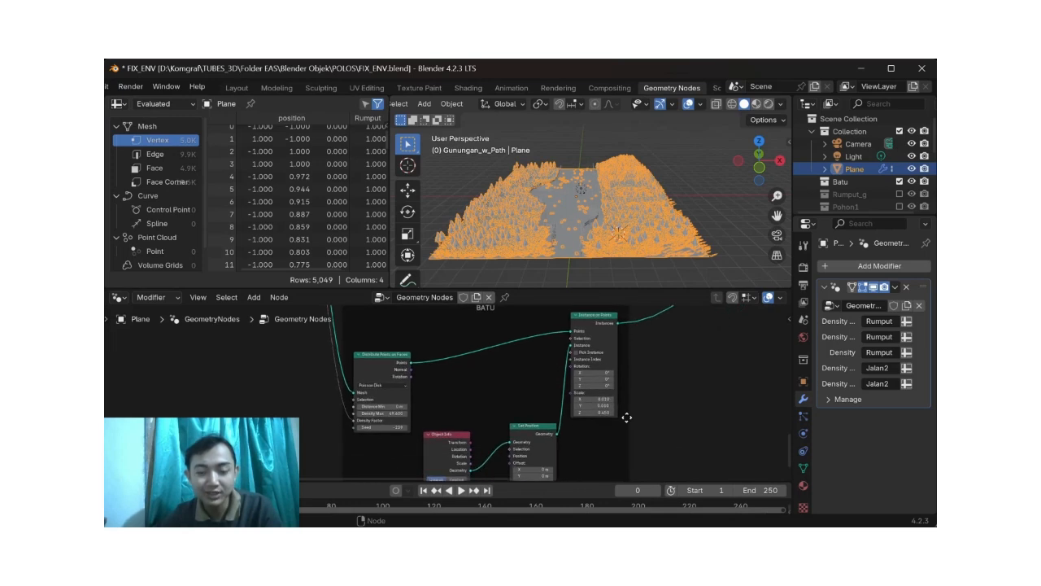
scroll(622, 417, "up", 10)
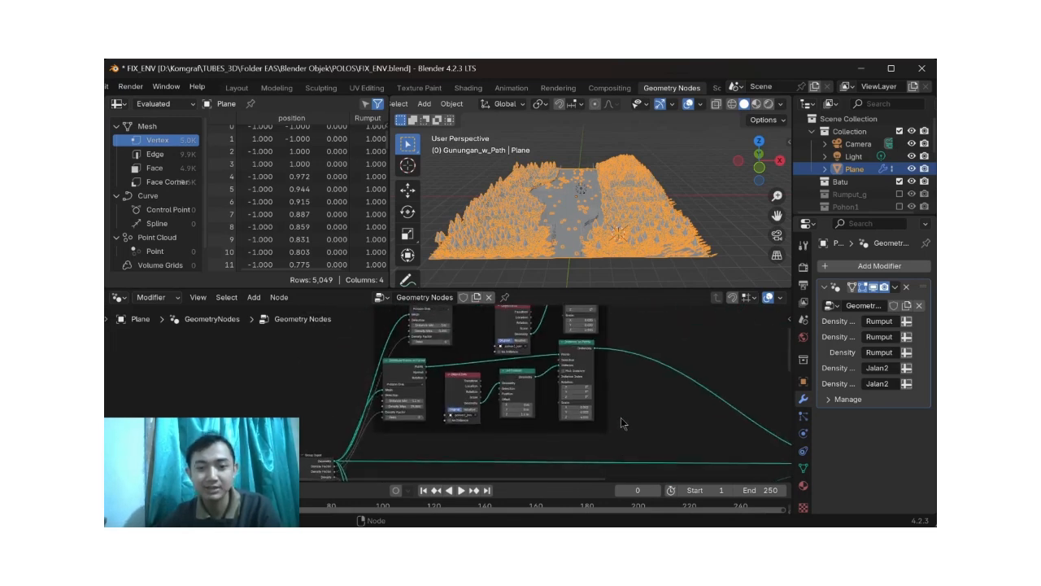
scroll(614, 416, "down", 2)
scroll(614, 416, "down", 8)
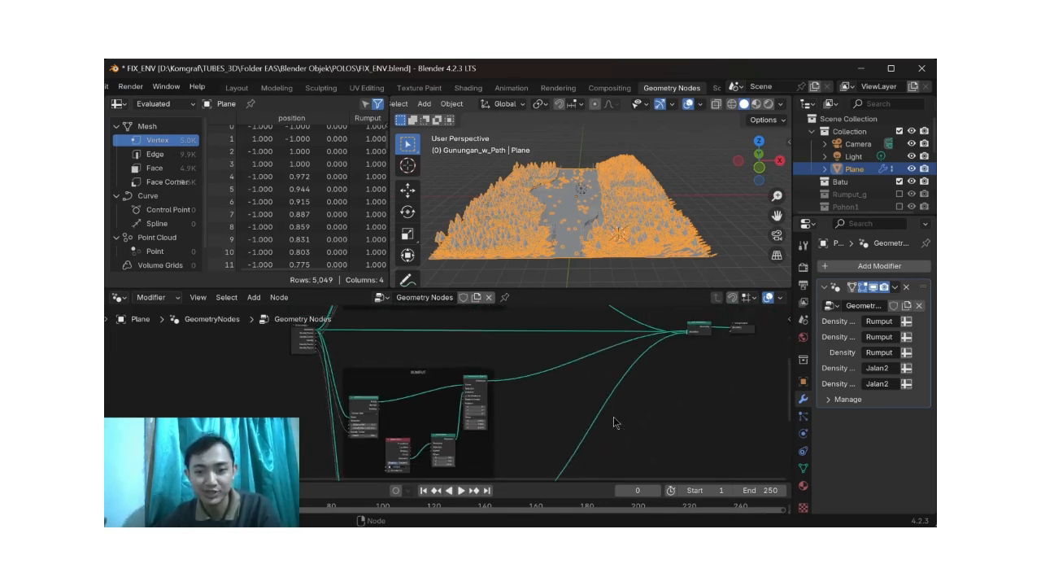
scroll(557, 339, "down", 3)
scroll(557, 345, "up", 10)
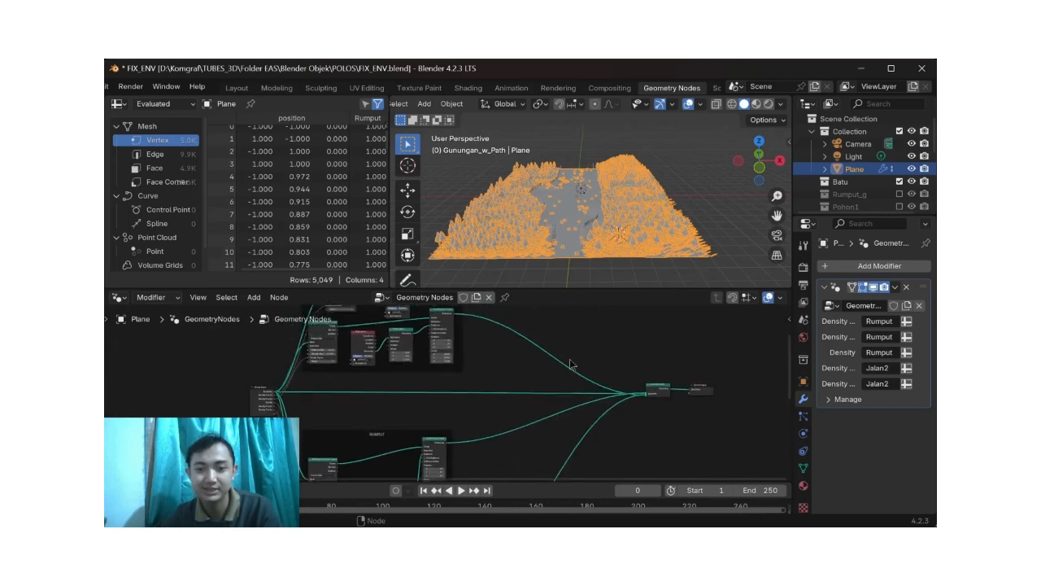
scroll(552, 362, "up", 4)
scroll(559, 355, "up", 3)
scroll(562, 352, "down", 2)
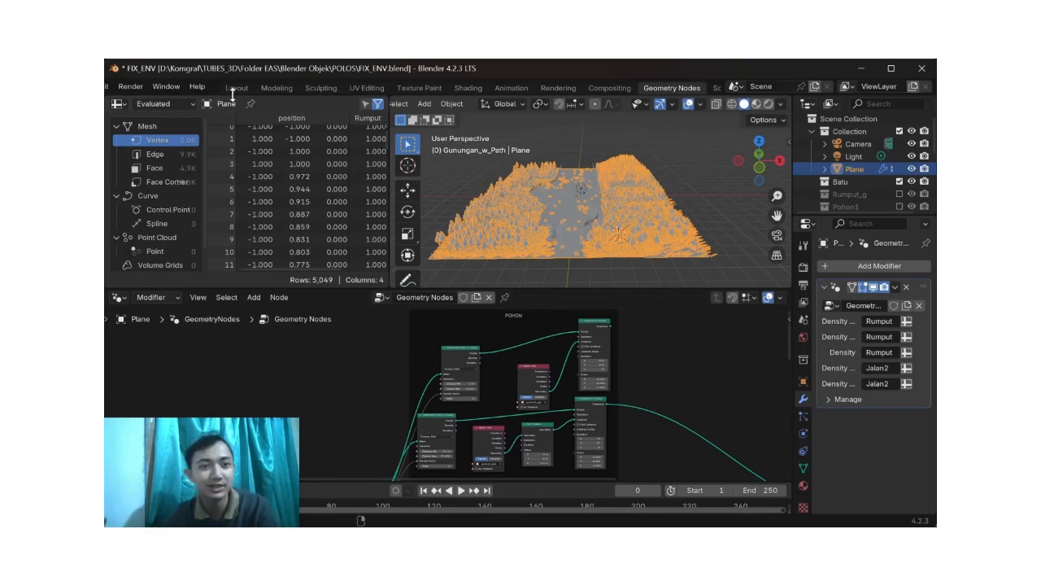
Step: View the whole terrain with its trees, grass and path in the Layout workspace
left_click(236, 88)
scroll(530, 236, "down", 5)
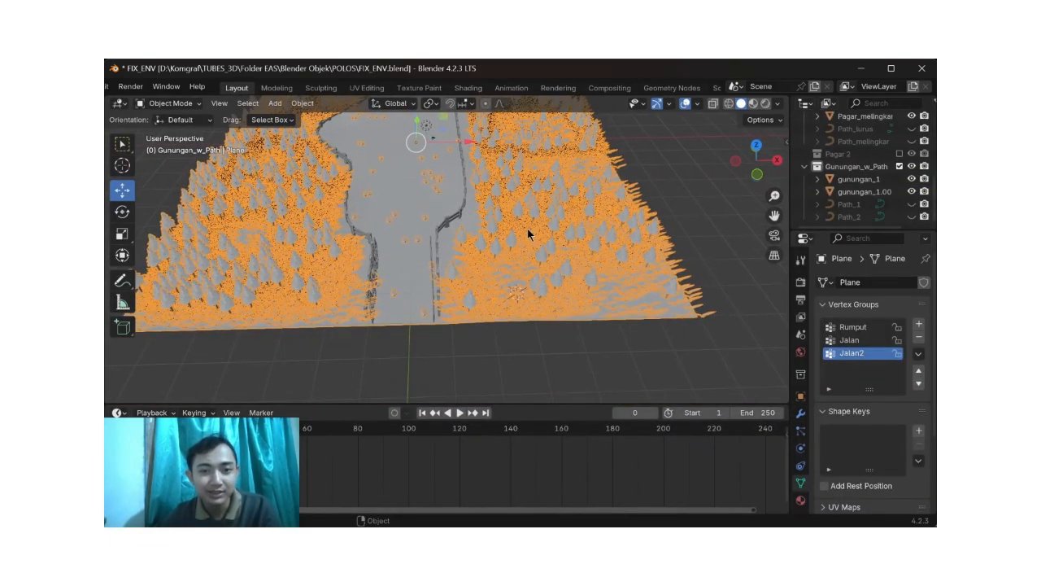
middle_click_drag(555, 292, 534, 274)
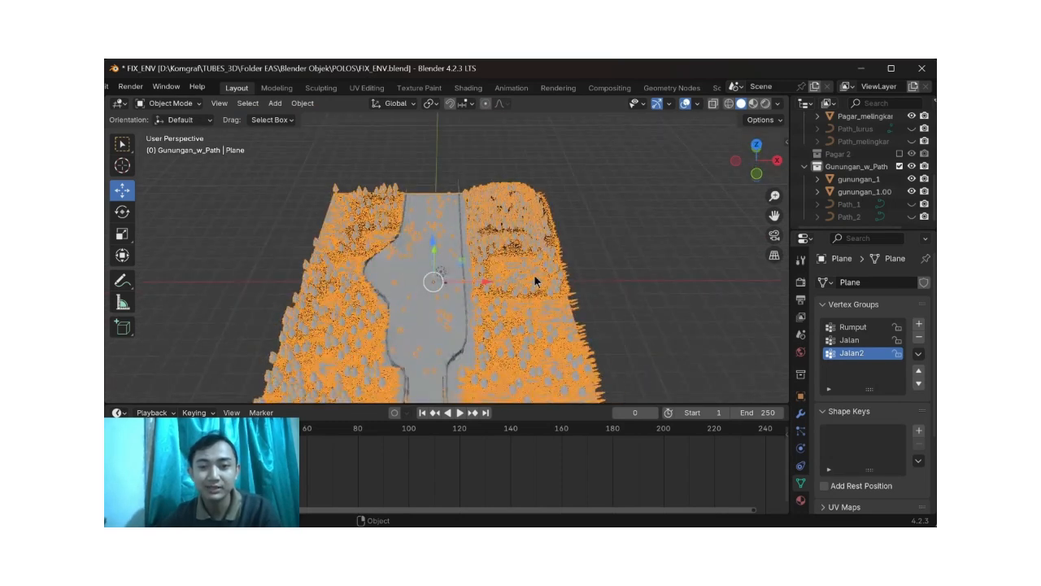
Step: In the Geometry Nodes workspace, cut the link carrying the tree instances from the POHON group to the joined output
left_click(667, 88)
middle_click_drag(682, 355, 630, 360)
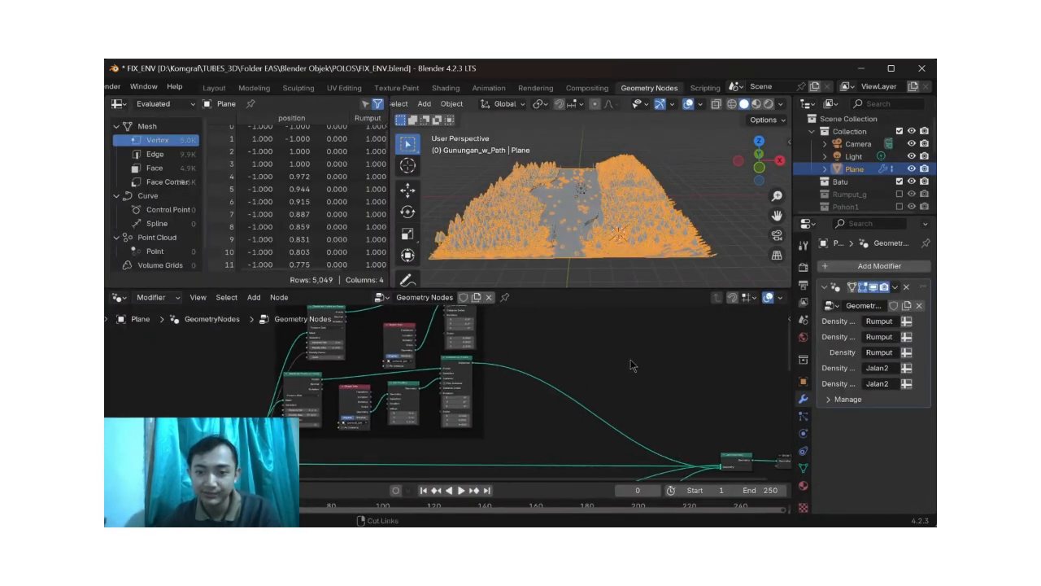
middle_click_drag(563, 211, 561, 234)
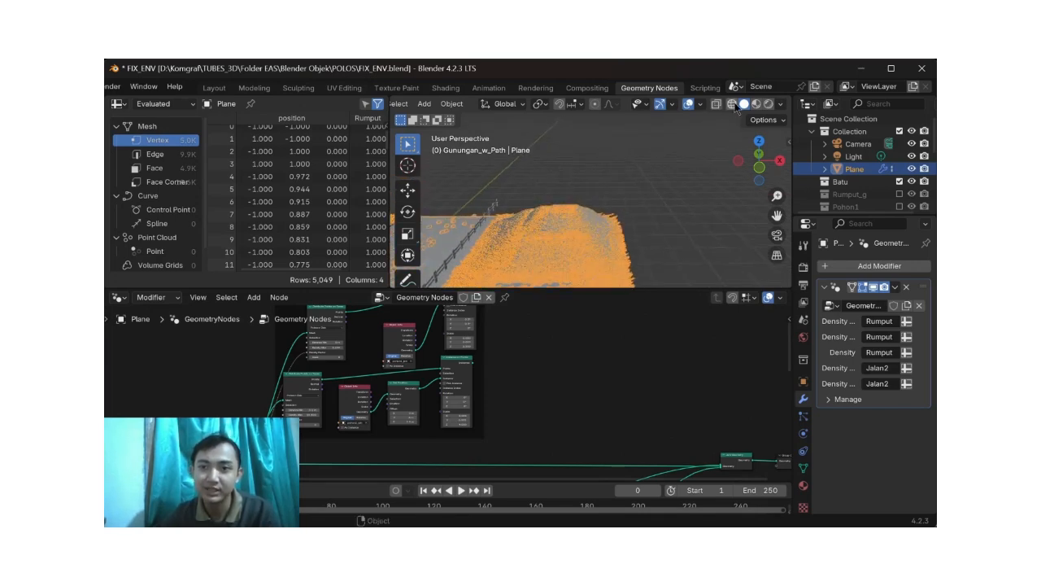
Step: Return to the Layout workspace, deselect the Plane to inspect the treeless terrain, and open the Plane in Edit Mode
left_click(214, 88)
mouse_move(477, 270)
middle_mouse_down()
mouse_move(507, 244)
mouse_move(478, 272)
middle_mouse_up()
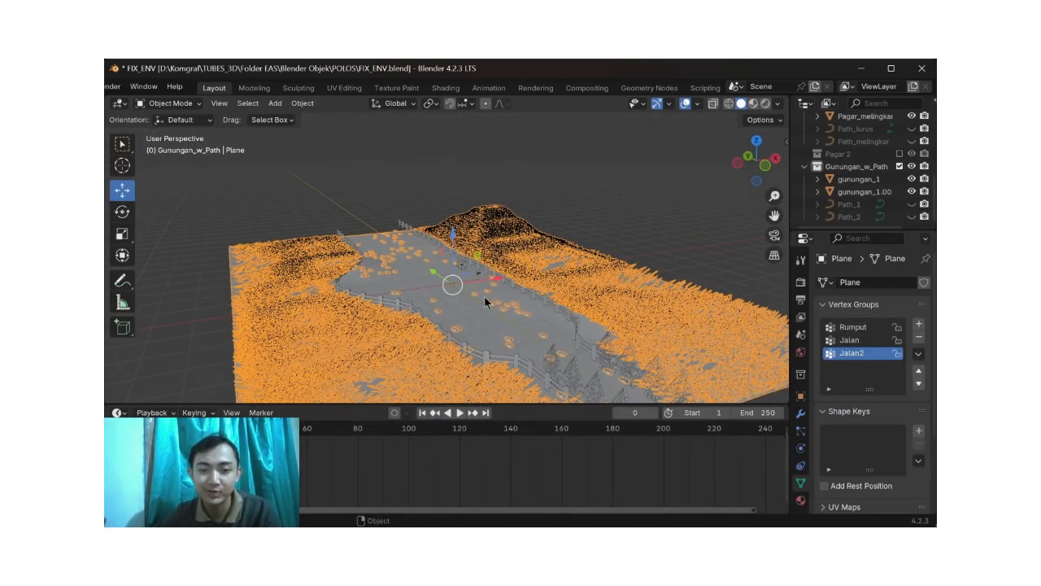
left_click(655, 207)
middle_click_drag(507, 306, 523, 293)
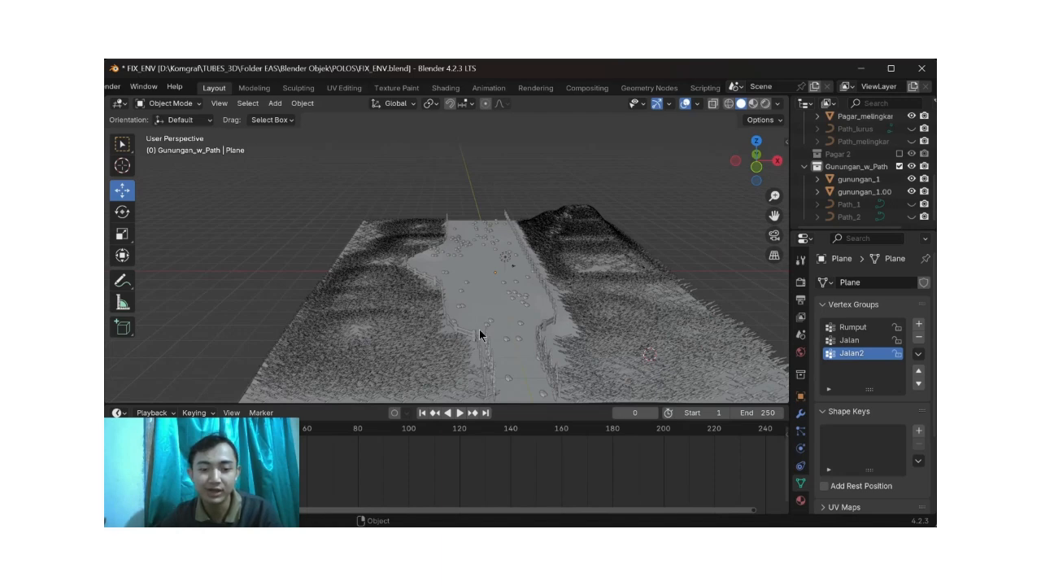
key("Tab")
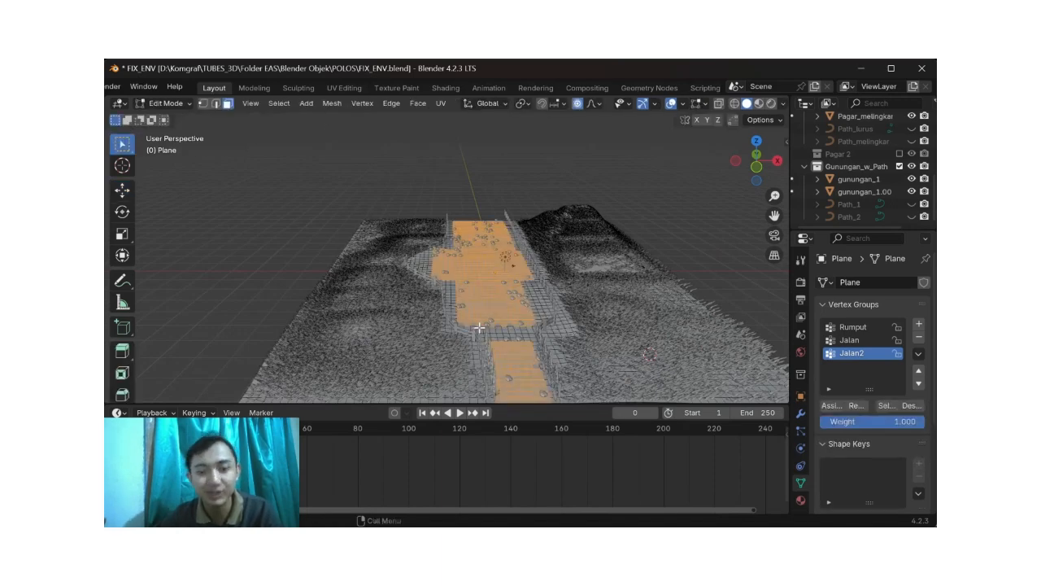
Step: Deselect the path faces, switch the Plane to vertex selection and try a proportional move on the terrain mesh
left_click(358, 334)
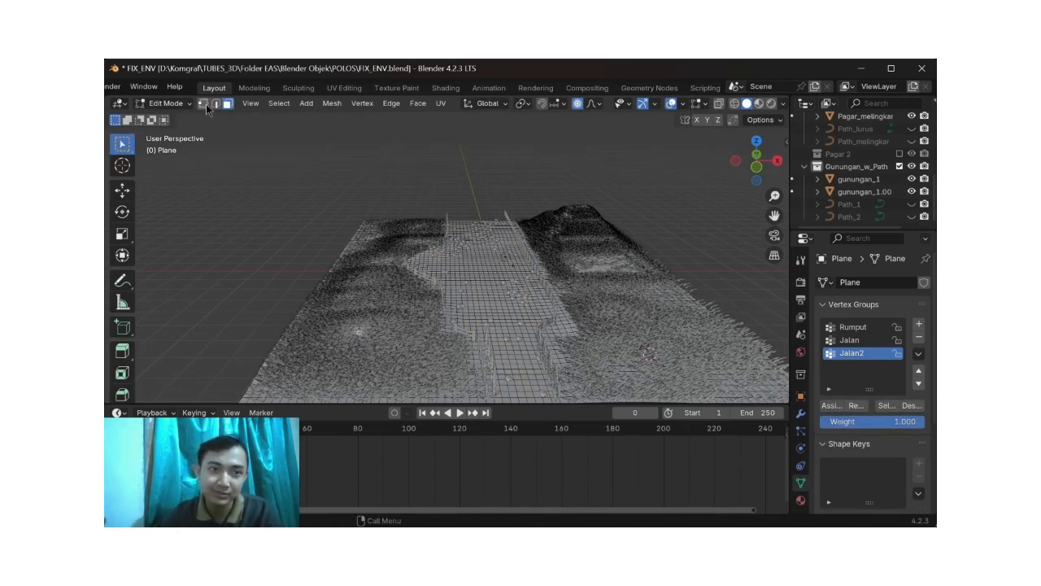
key("1")
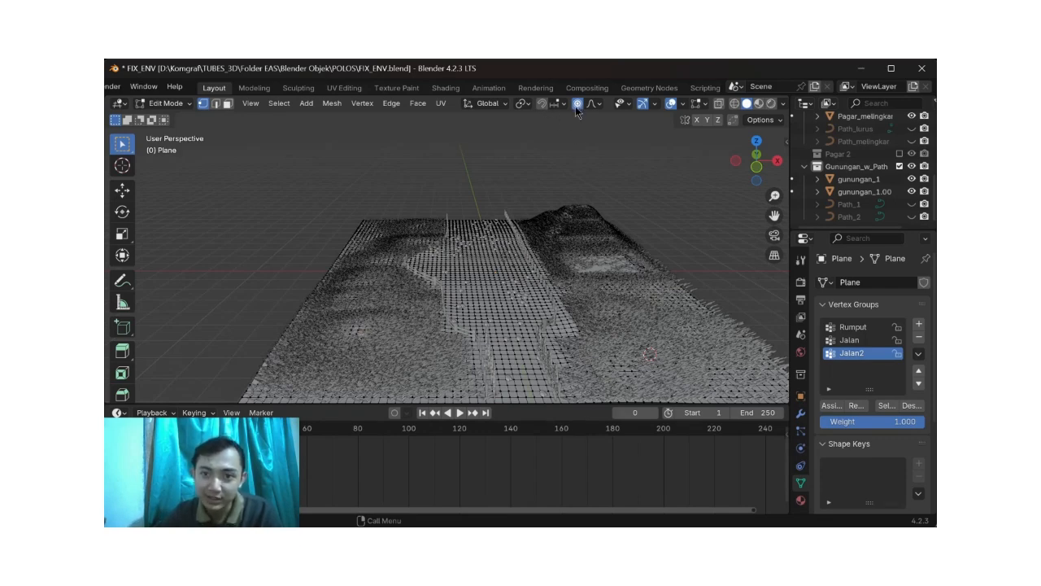
key("g")
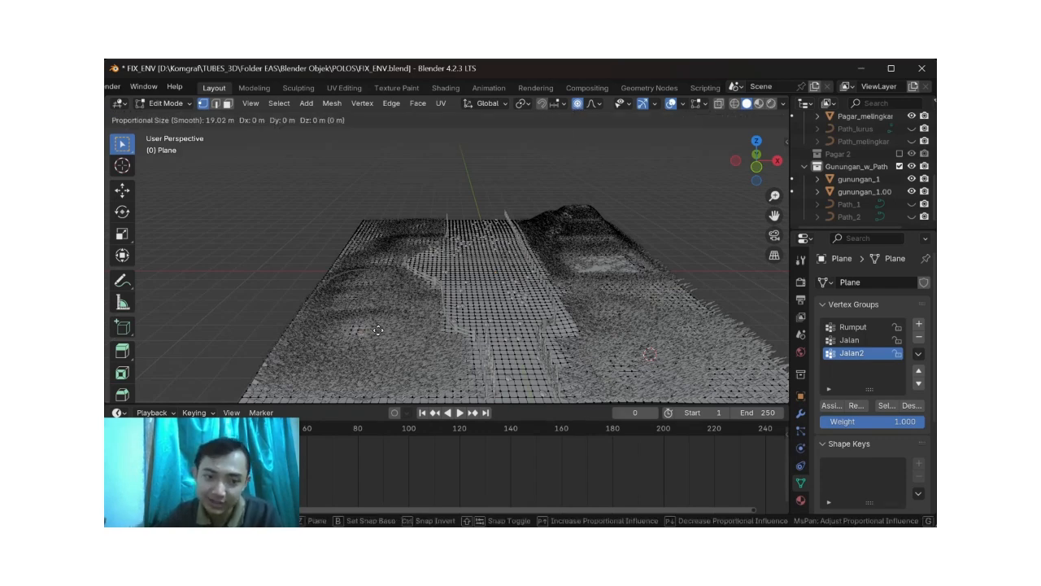
key("Escape")
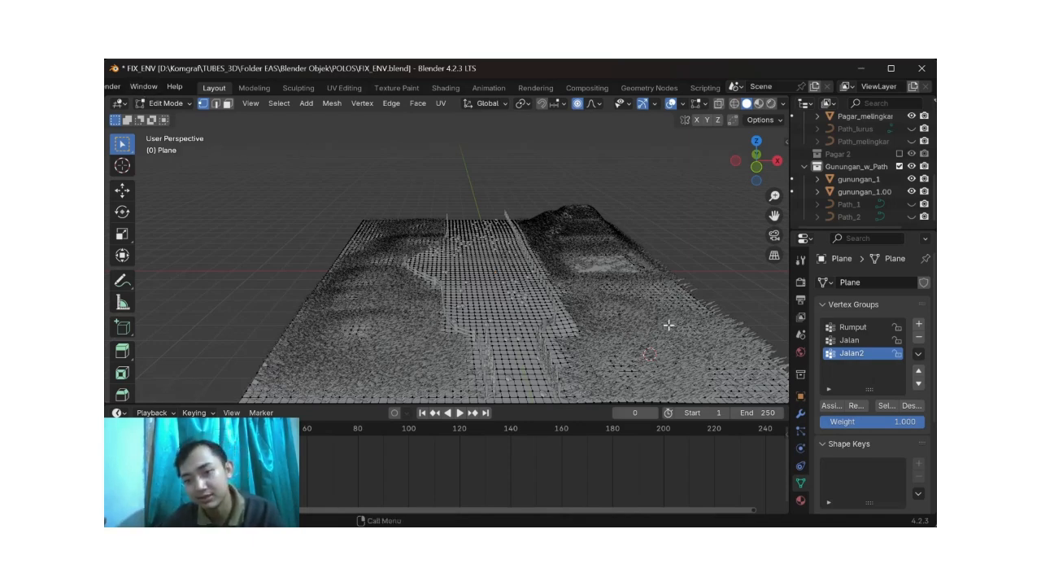
Step: Close the FIX_ENV.blend project without saving its changes
scroll(171, 87, "up", 3)
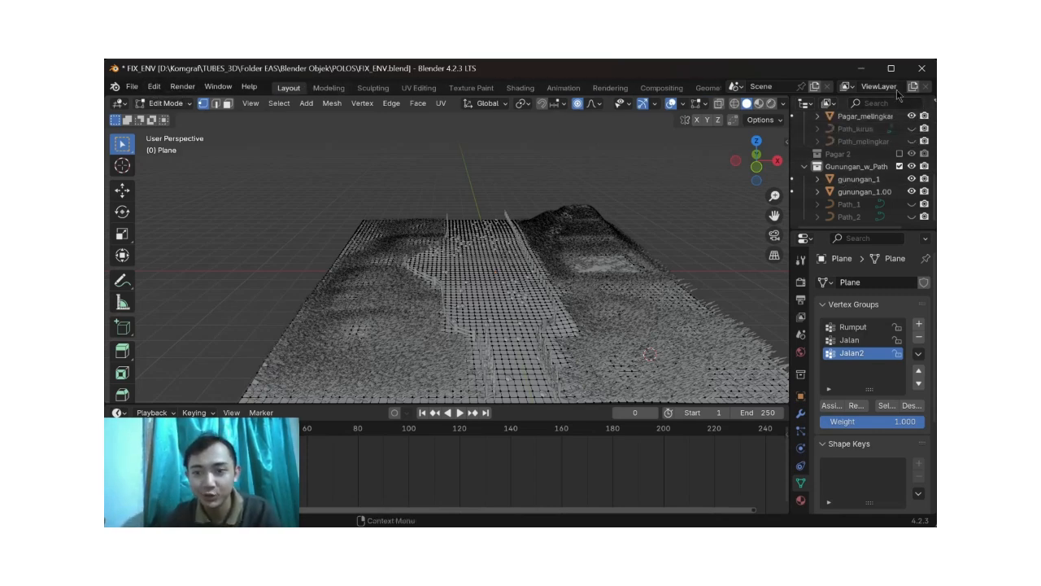
left_click(923, 70)
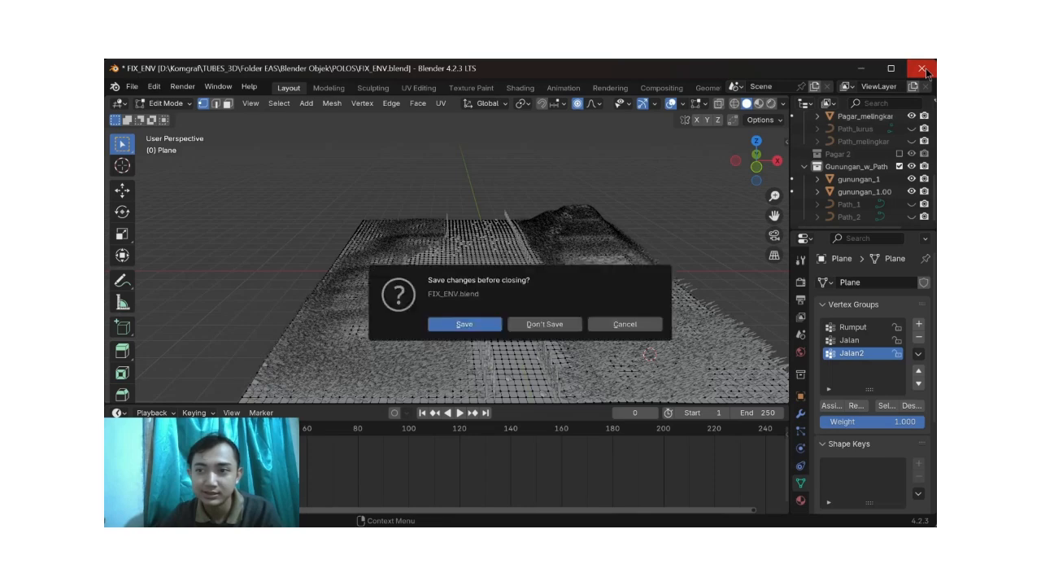
left_click(536, 327)
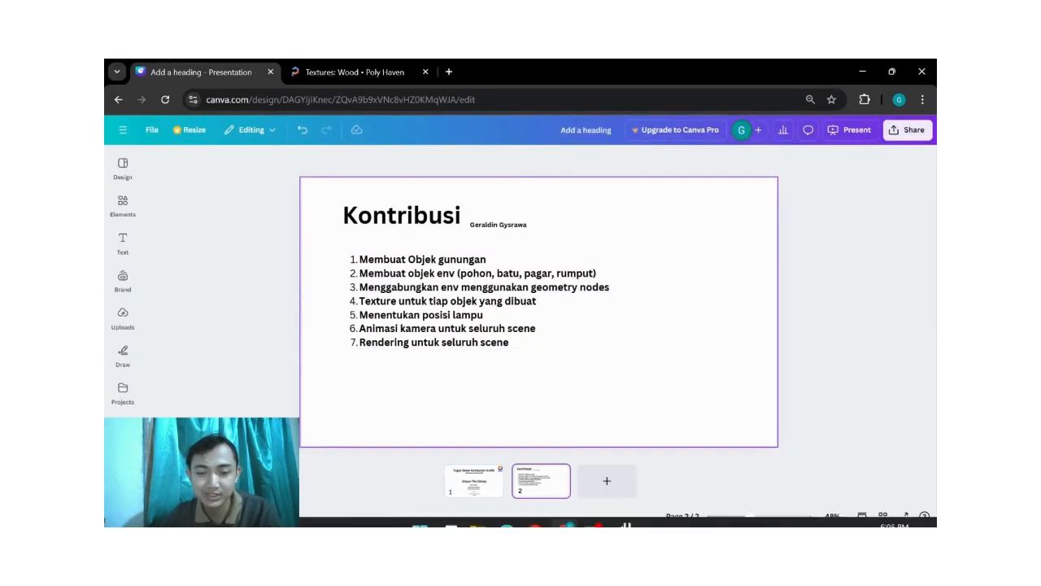
Step: Switch to File Explorer and open pohon_new_text.blend from the Texture folder
left_click(478, 511)
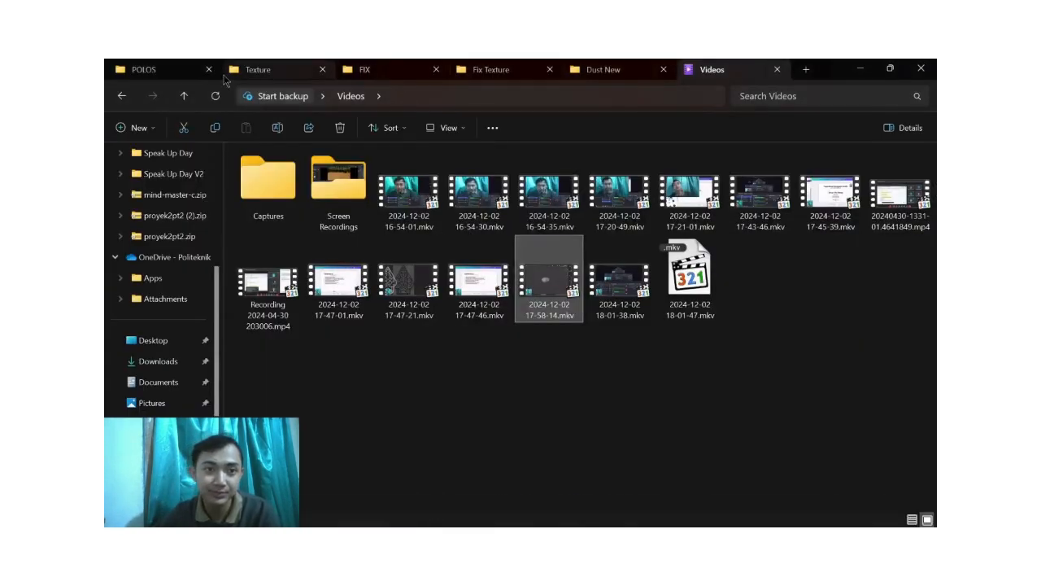
left_click(306, 69)
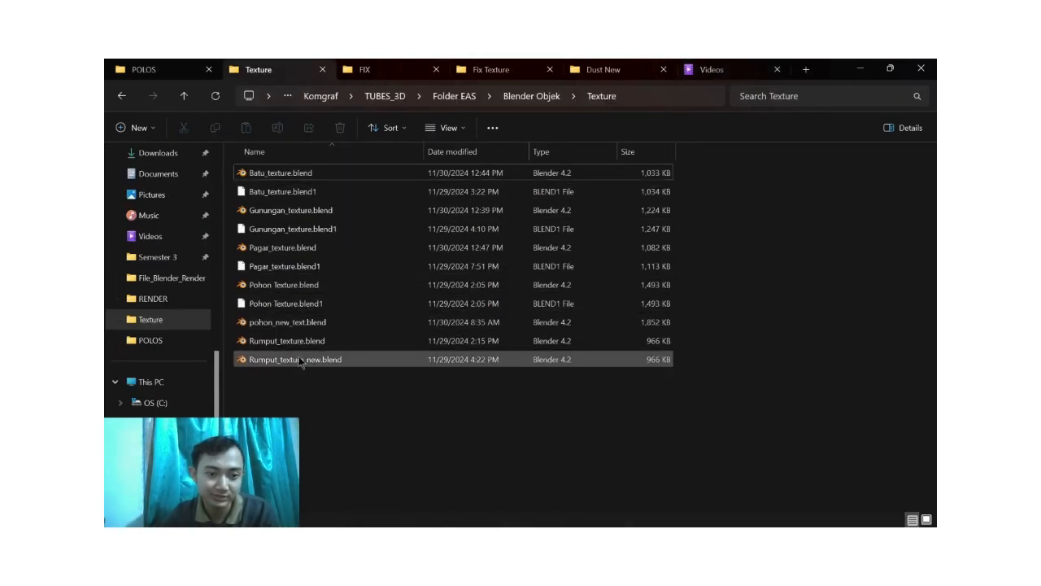
left_click(342, 326)
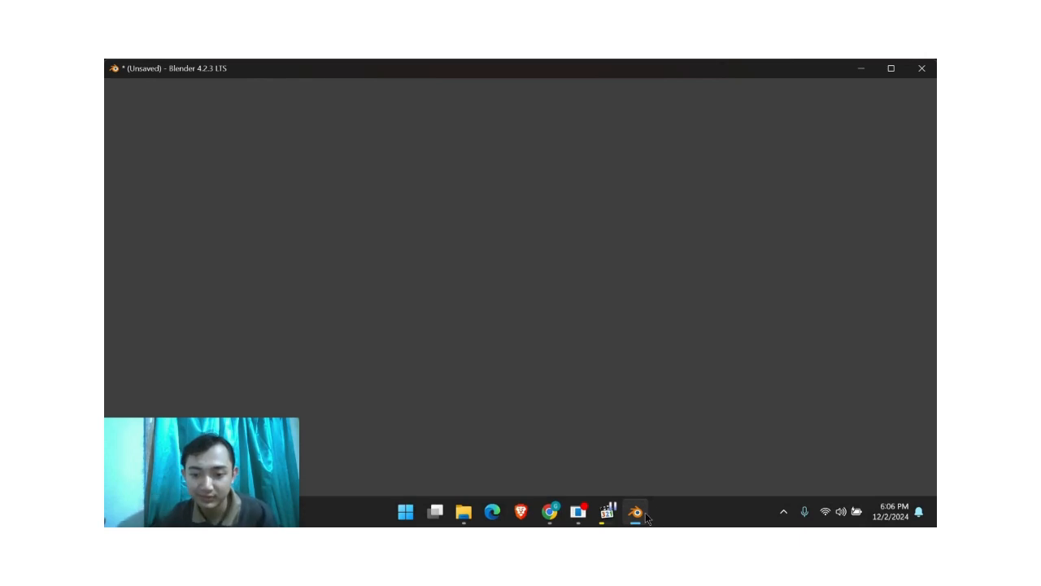
mouse_move(645, 517)
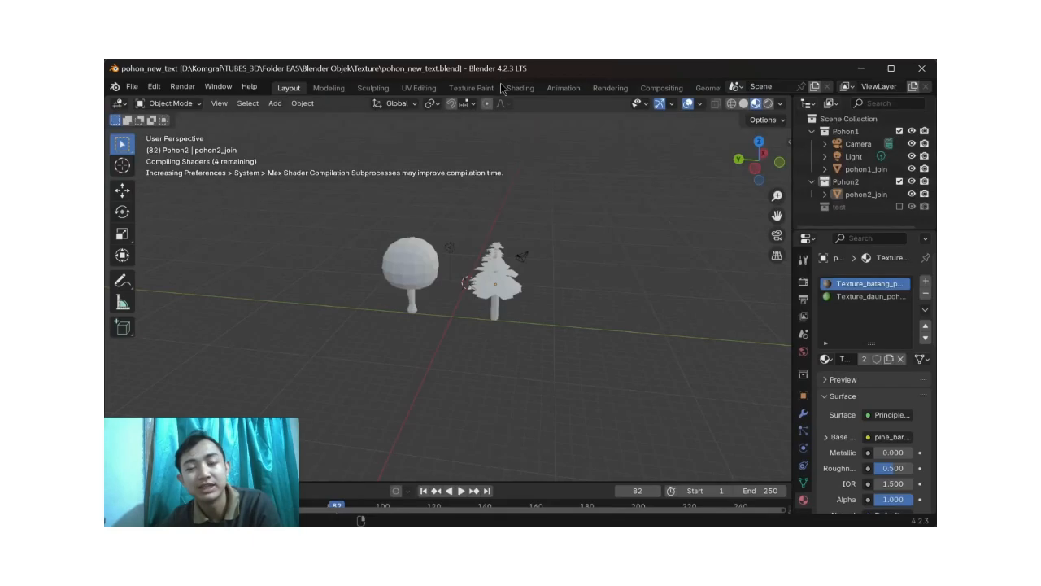
Step: Switch to Chrome to show the Poly Haven wood textures page, and return to the tree file in Blender
scroll(696, 92, "down", 4)
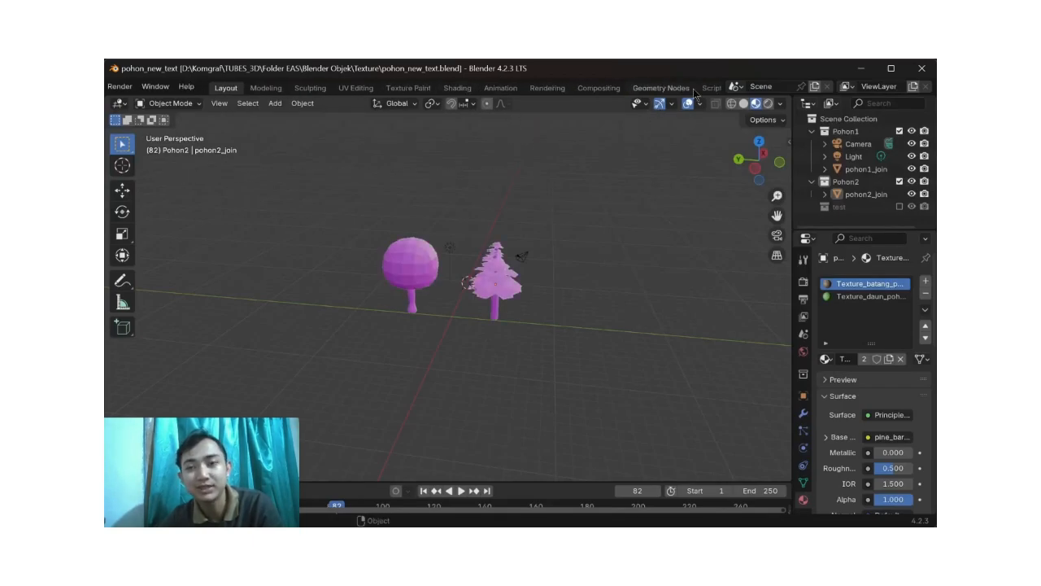
mouse_move(550, 519)
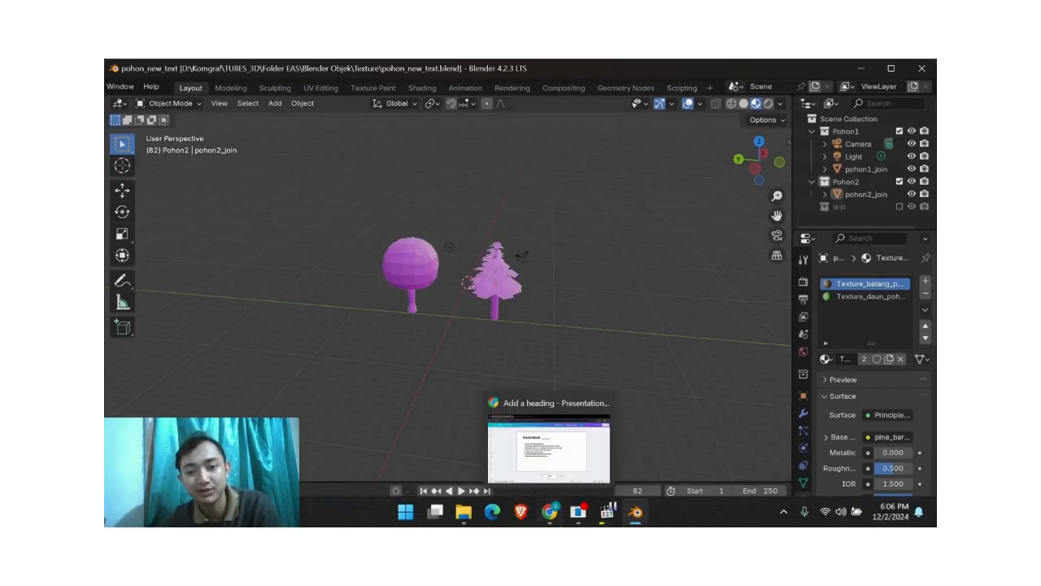
left_click(546, 410)
left_click(377, 74)
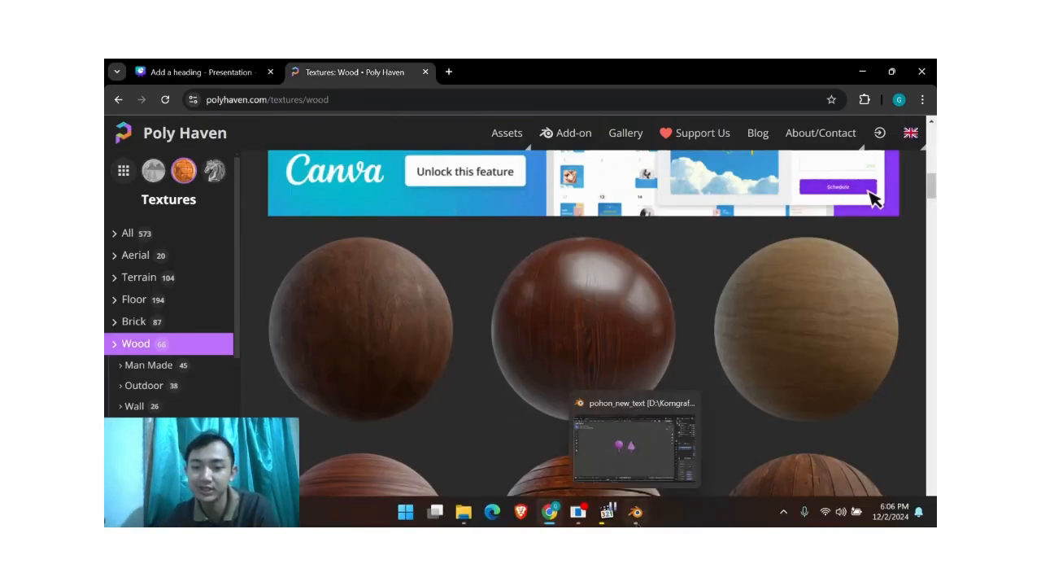
left_click(639, 456)
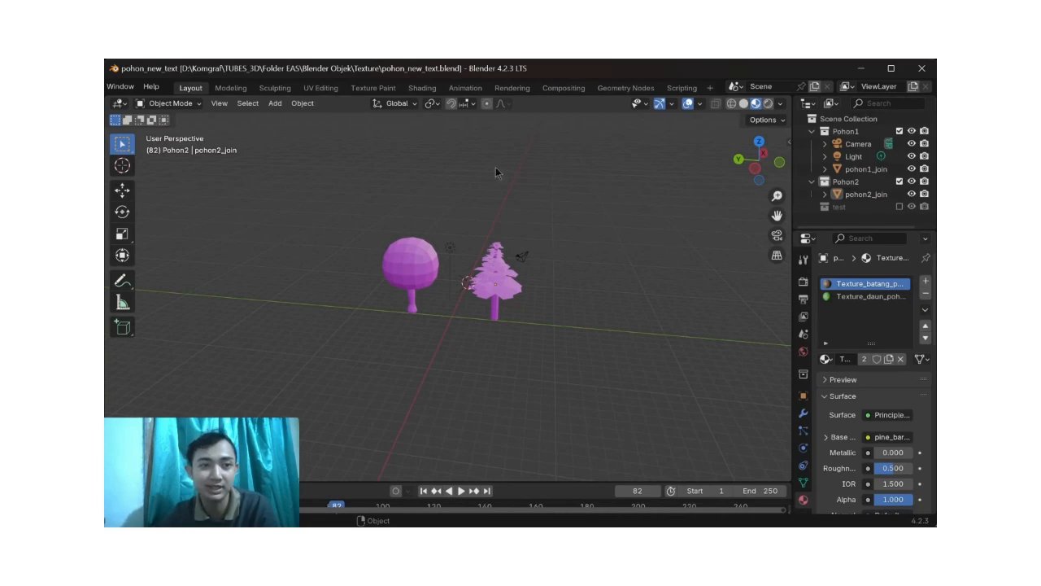
Step: Relink the trees' missing image textures by running Find Missing Files on the Fix Texture folder
scroll(449, 82, "up", 3)
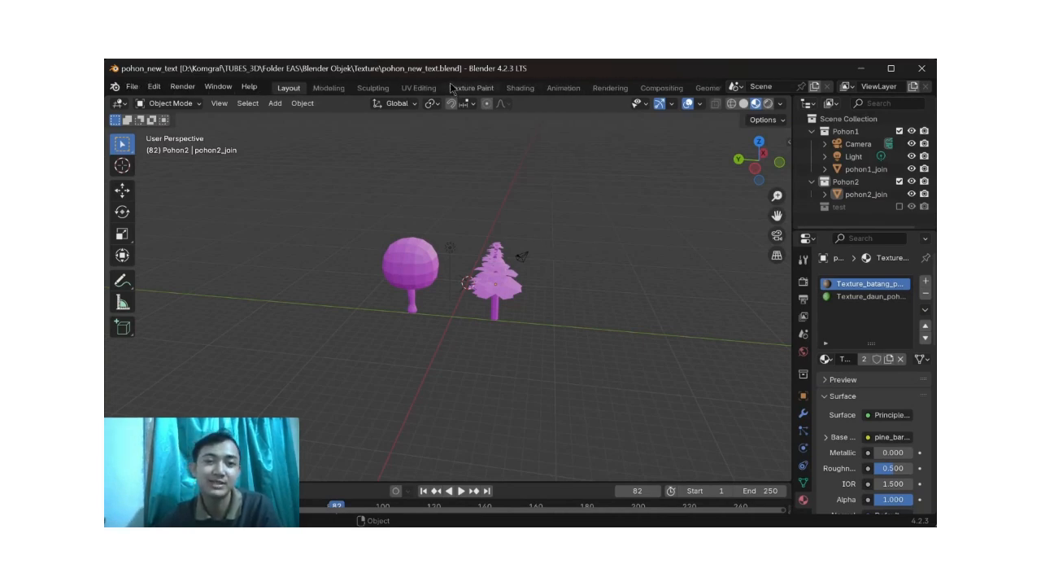
middle_click_drag(512, 221, 505, 257)
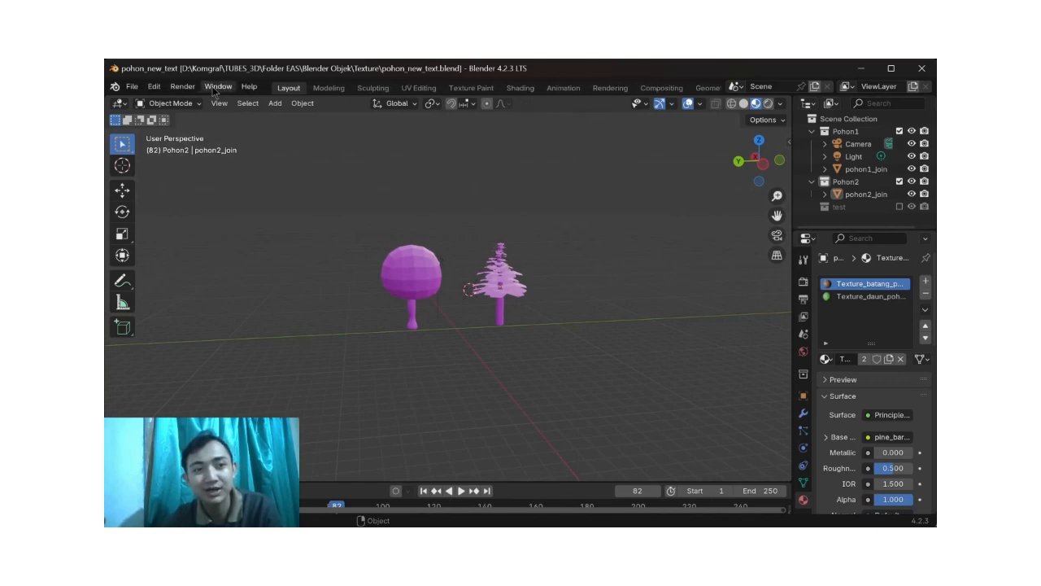
scroll(216, 89, "down", 1)
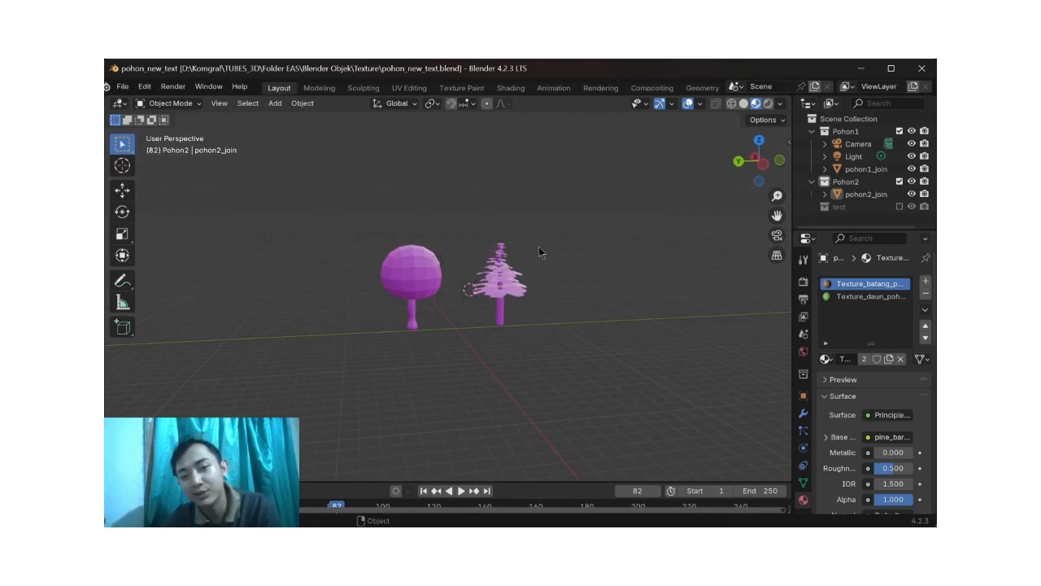
scroll(419, 291, "up", 2)
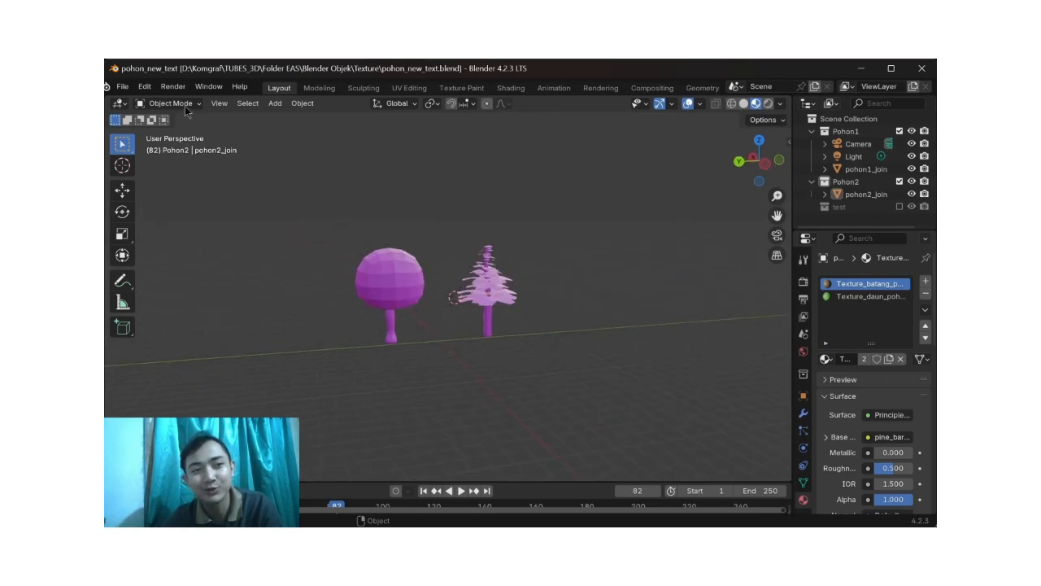
scroll(174, 90, "up", 1)
left_click(132, 88)
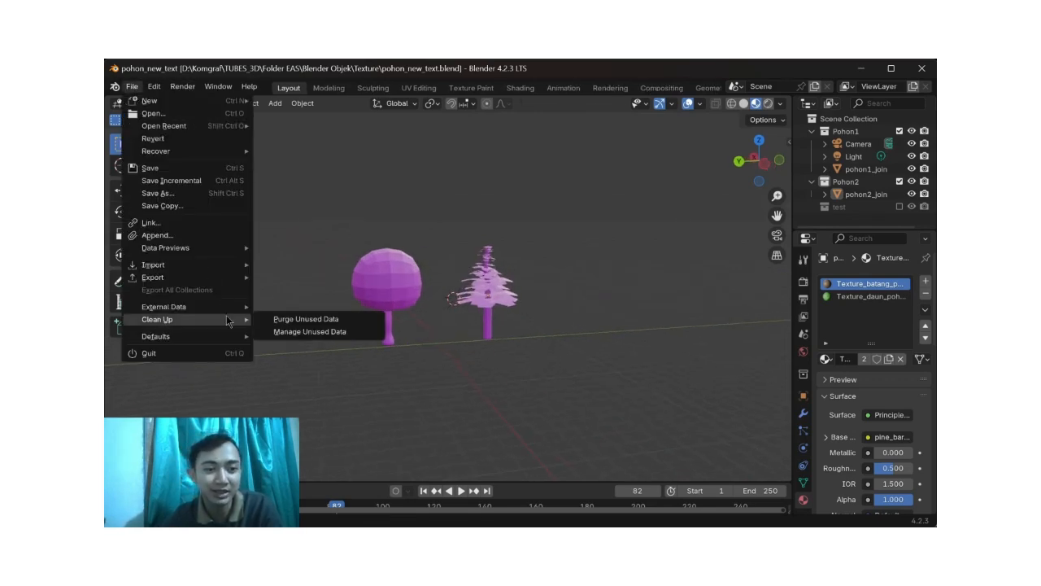
mouse_move(215, 303)
left_click(334, 418)
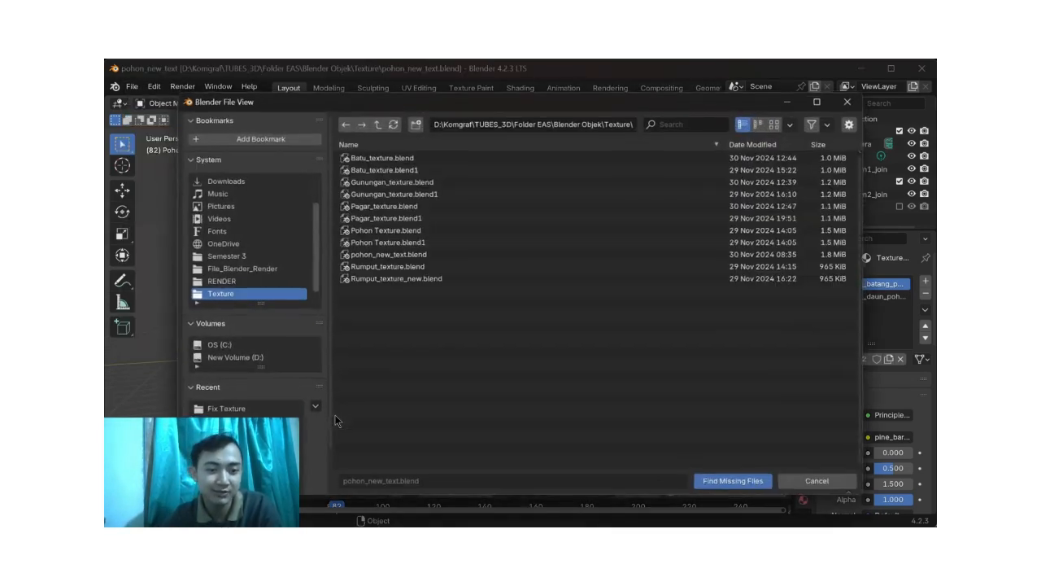
left_click(244, 409)
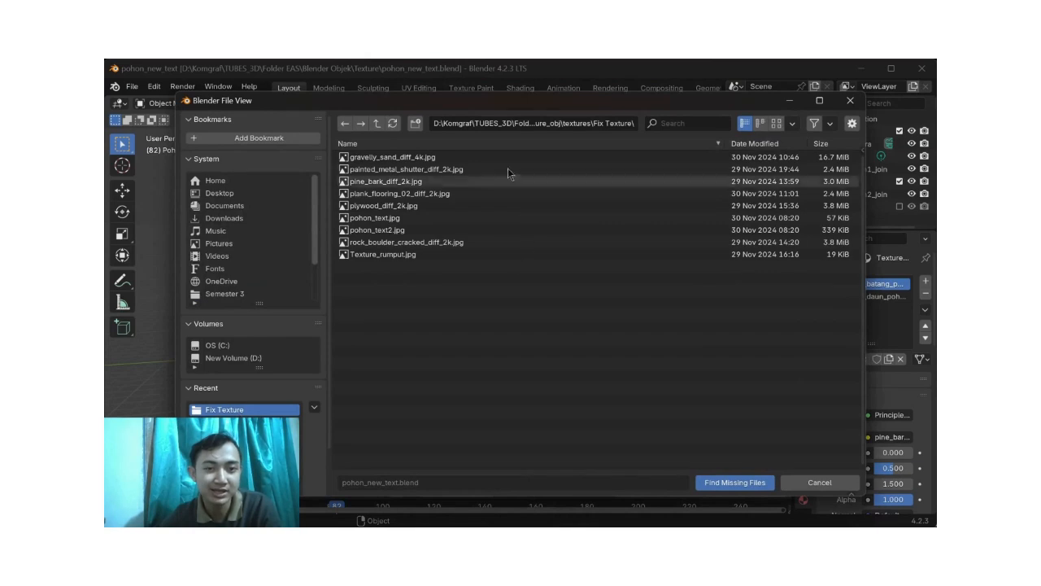
left_click_drag(450, 248, 444, 165)
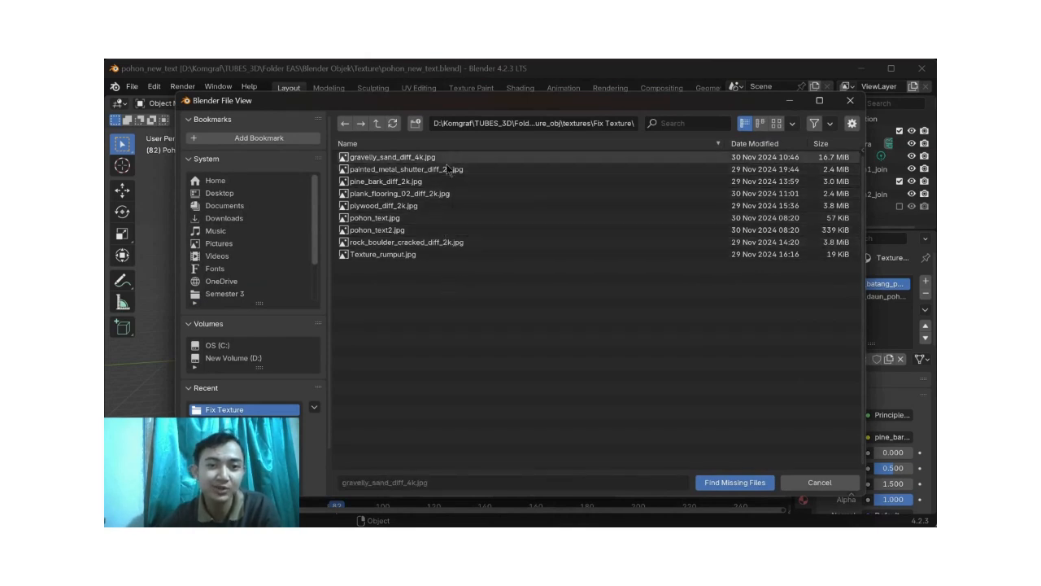
left_click(704, 481)
Step: Inspect the textured round tree and pine tree from several angles
mouse_move(600, 330)
middle_mouse_down()
mouse_move(544, 337)
mouse_move(613, 330)
middle_mouse_up()
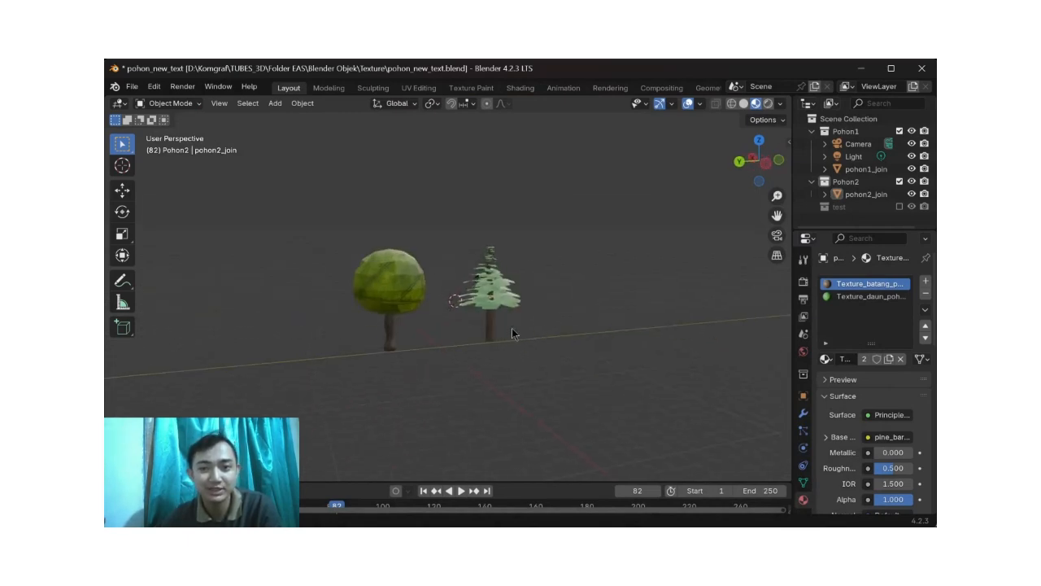
middle_click_drag(693, 474, 706, 471)
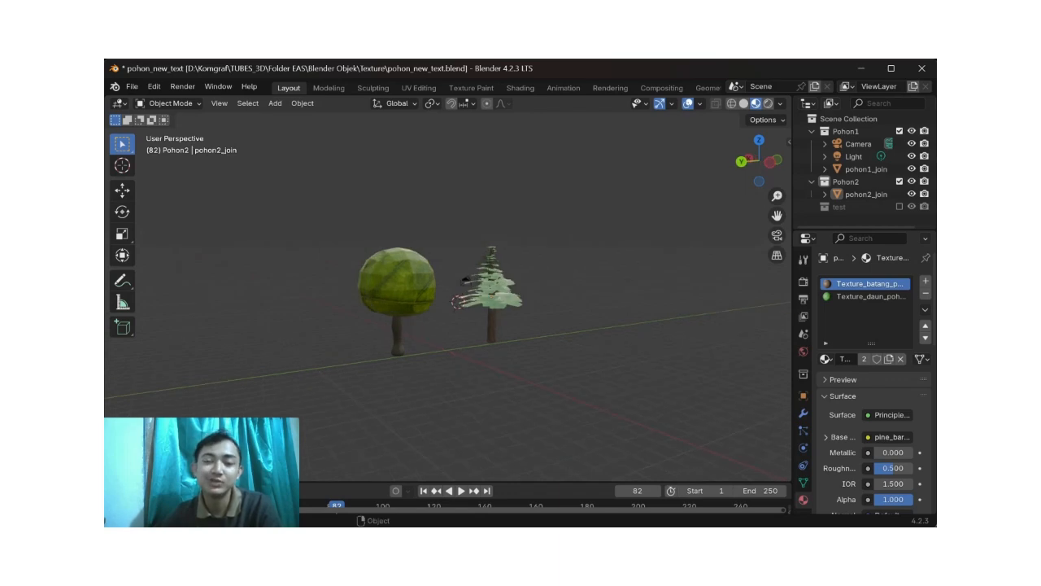
mouse_move(579, 511)
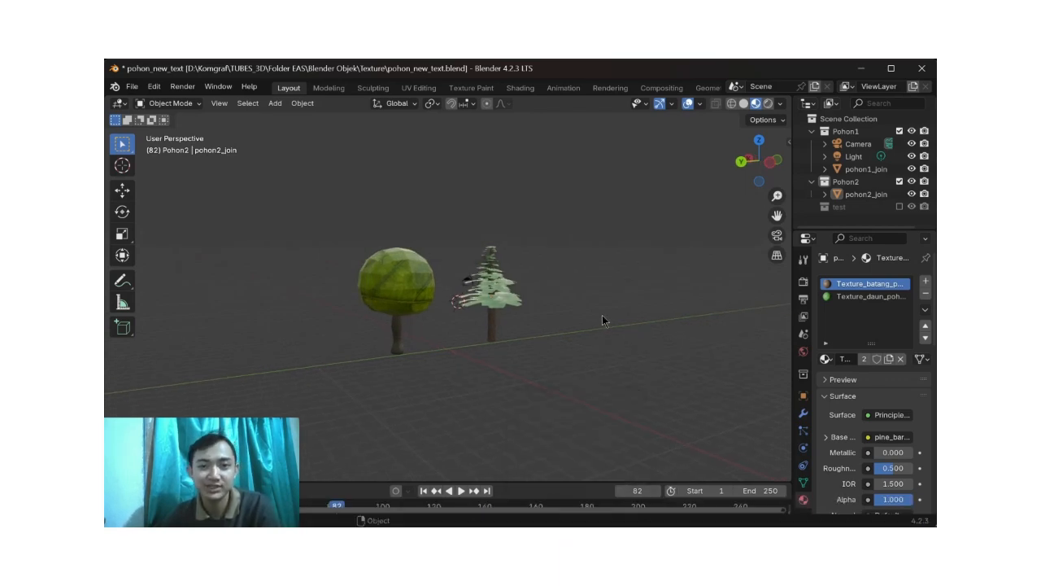
middle_click_drag(585, 308, 583, 309)
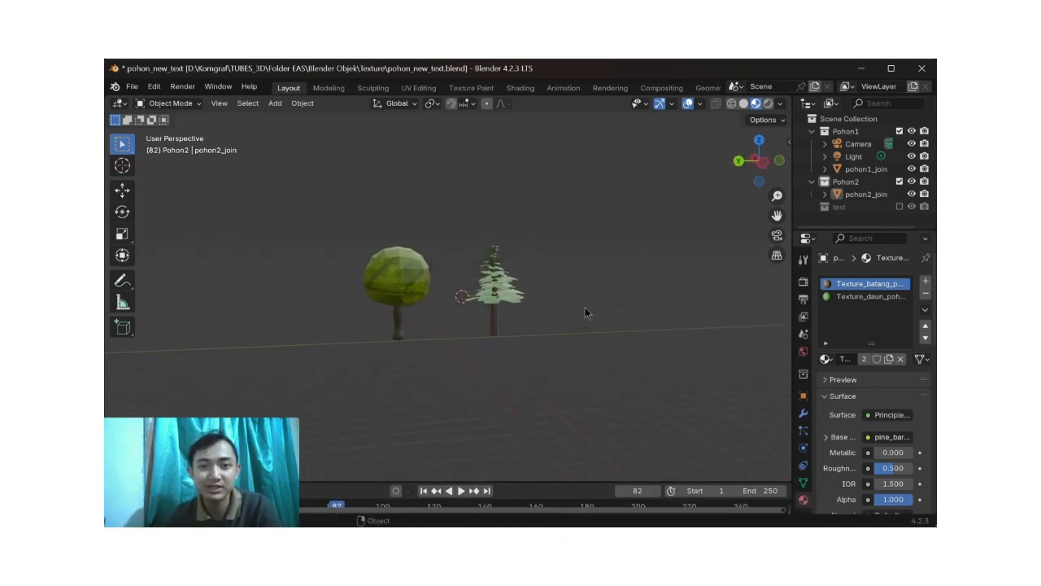
scroll(651, 89, "down", 5)
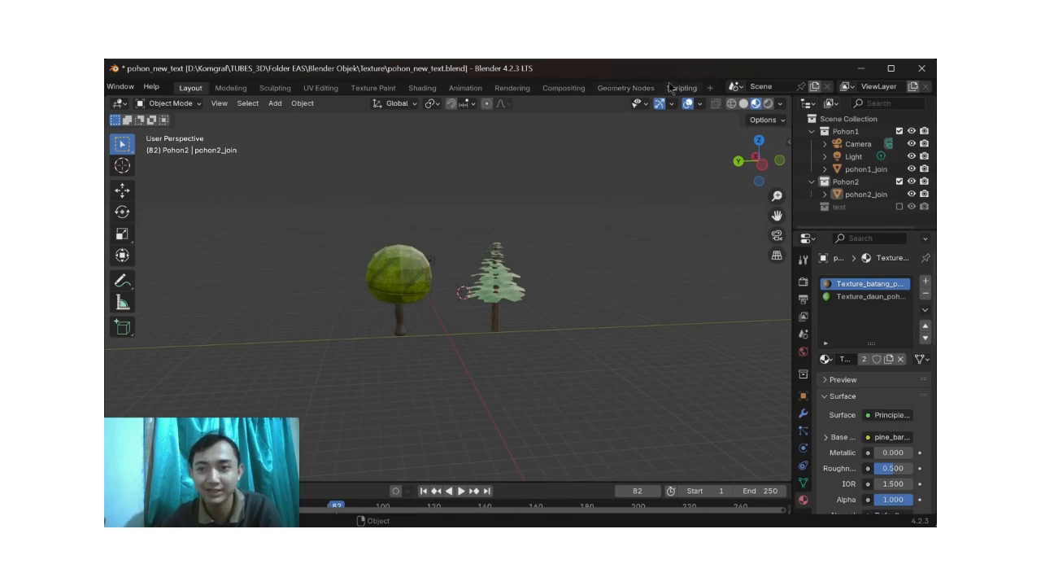
Step: Open the Scripting workspace and read through the pohon_script code that applies textures to the tree objects
left_click(680, 88)
scroll(534, 315, "up", 10)
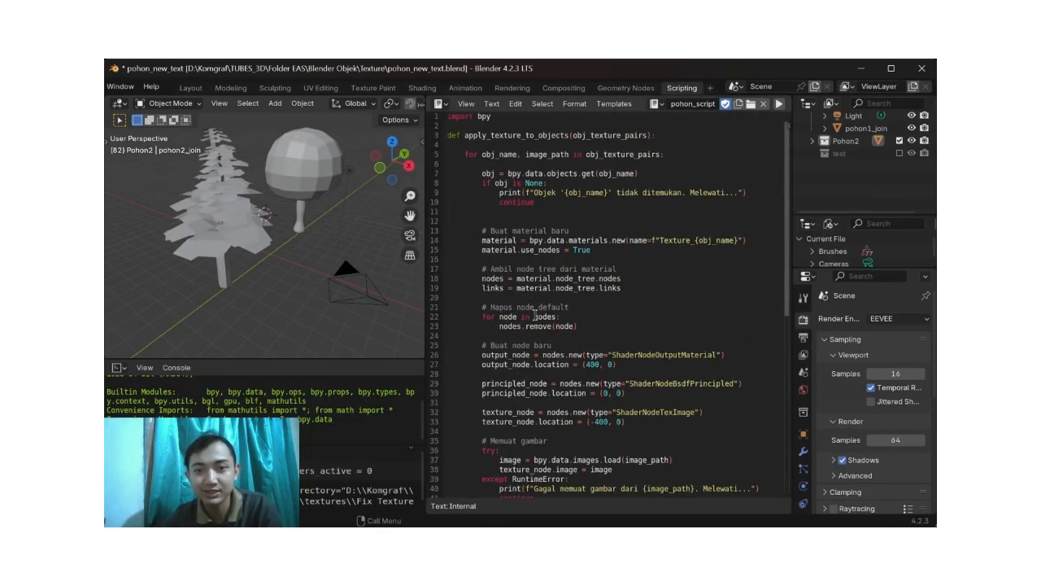
scroll(534, 316, "down", 8)
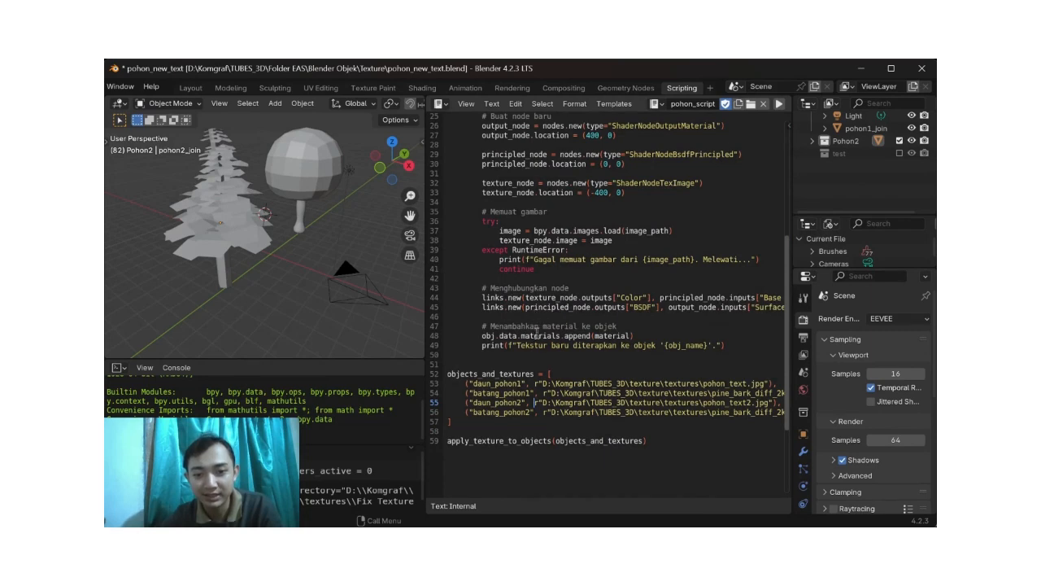
scroll(532, 356, "down", 1)
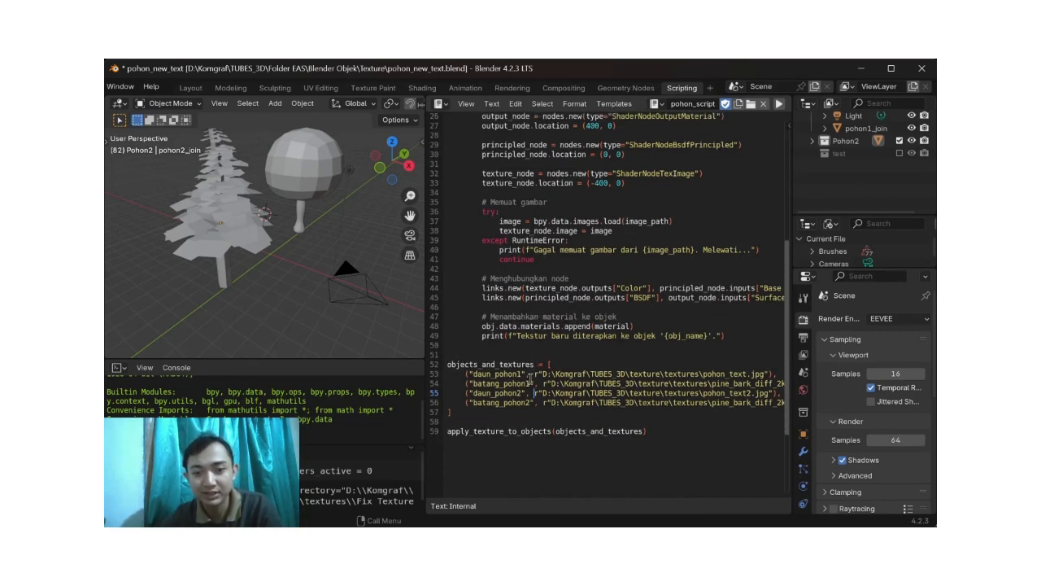
scroll(529, 379, "up", 1)
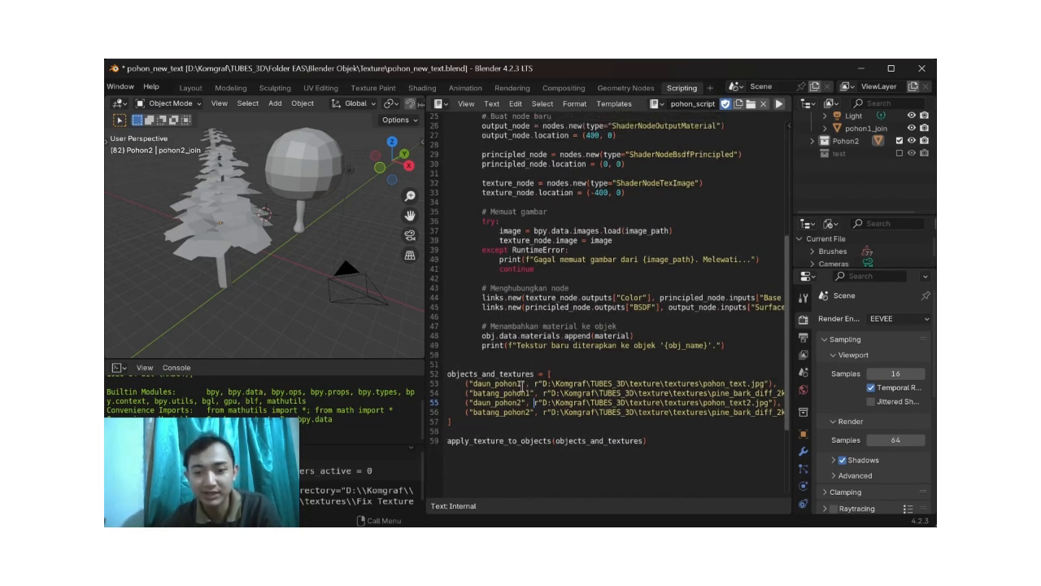
Step: Highlight the daun_pohon1 object name and its pohon_text.jpg file path in the objects_and_textures list
left_click_drag(475, 383, 513, 383)
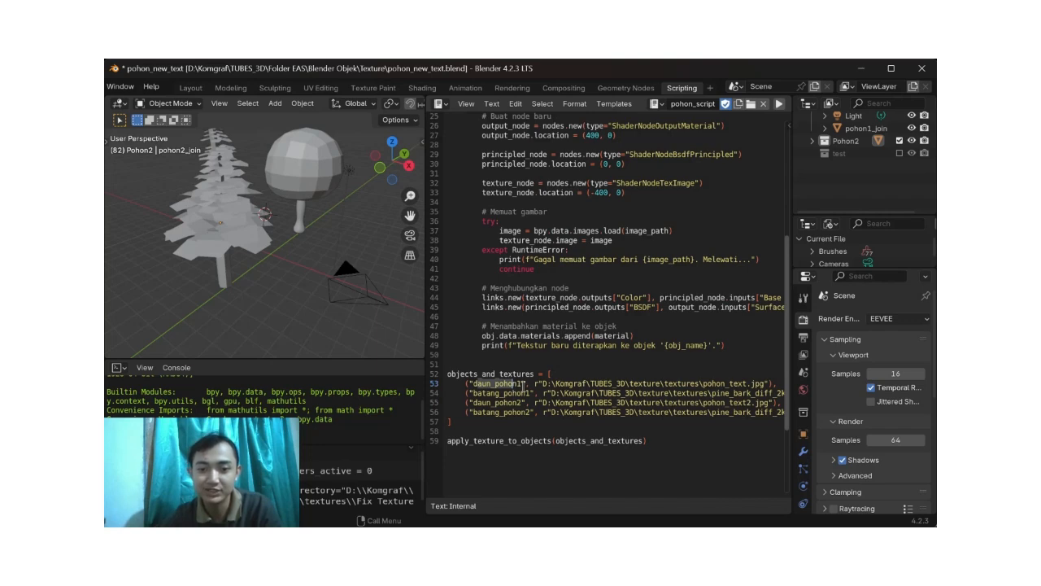
scroll(523, 386, "right", 1)
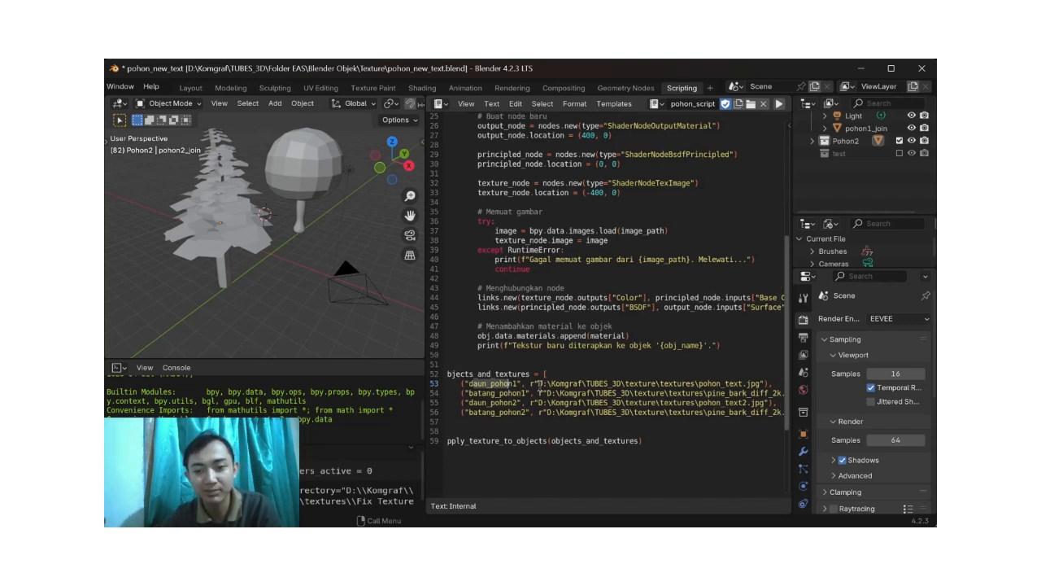
left_click_drag(534, 383, 762, 384)
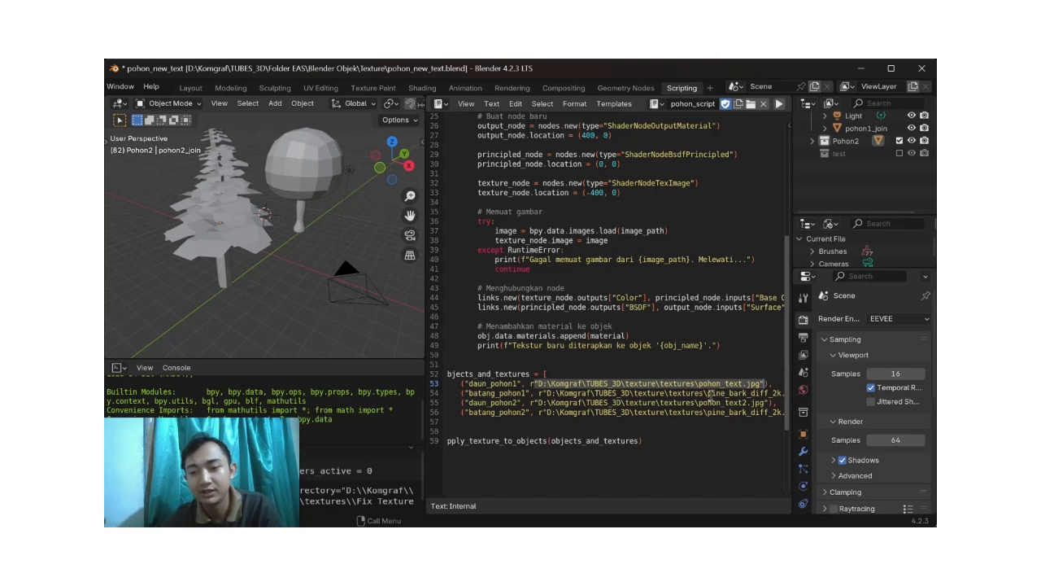
Step: Read the end of the texture script, from the objects_and_textures list to the apply_texture_to_objects call
scroll(710, 394, "down", 2)
scroll(706, 398, "right", 3)
scroll(704, 401, "left", 3)
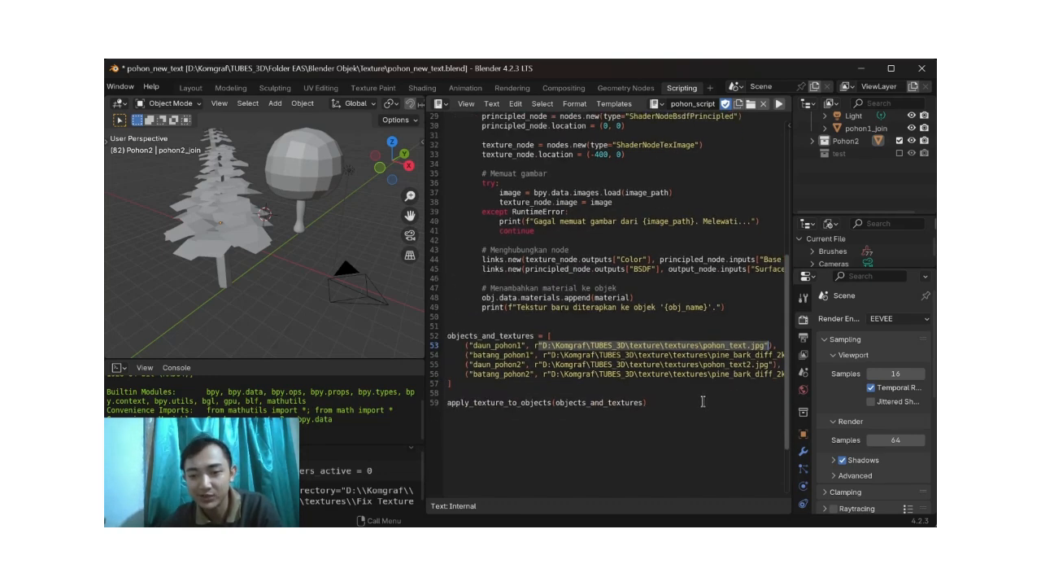
left_click(683, 383)
scroll(679, 361, "up", 1)
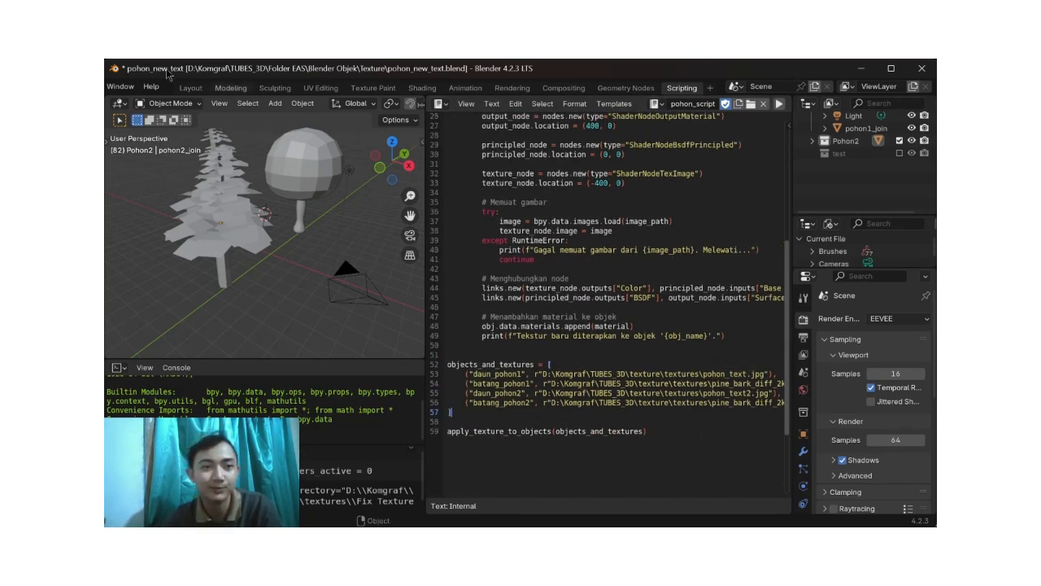
Step: Return to the Layout workspace and view the textured round tree and pine tree up close
left_click(190, 88)
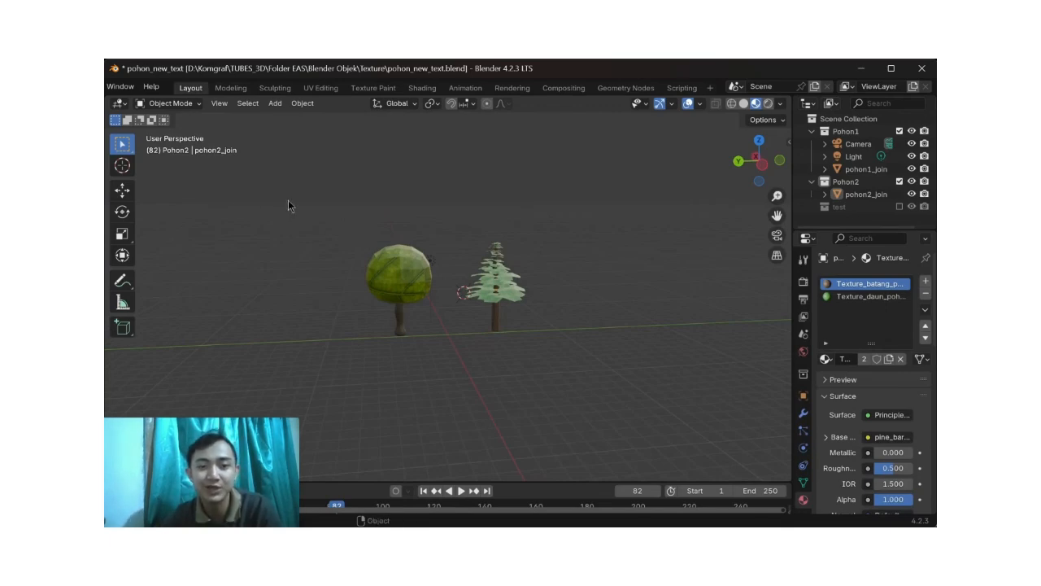
middle_click_drag(340, 250, 403, 250)
middle_click_drag(537, 235, 480, 237)
scroll(217, 122, "left", 5)
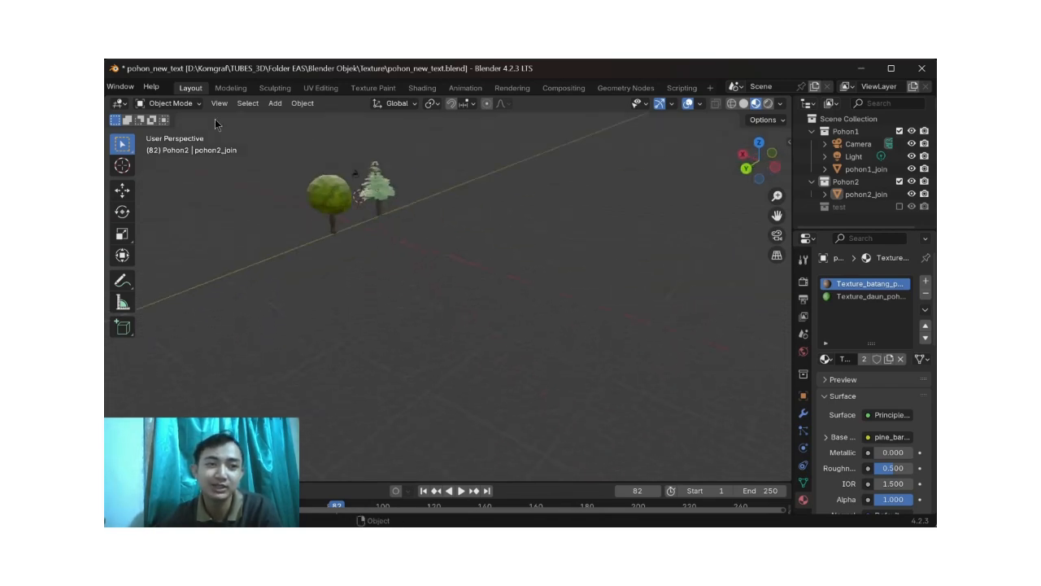
scroll(155, 87, "left", 3)
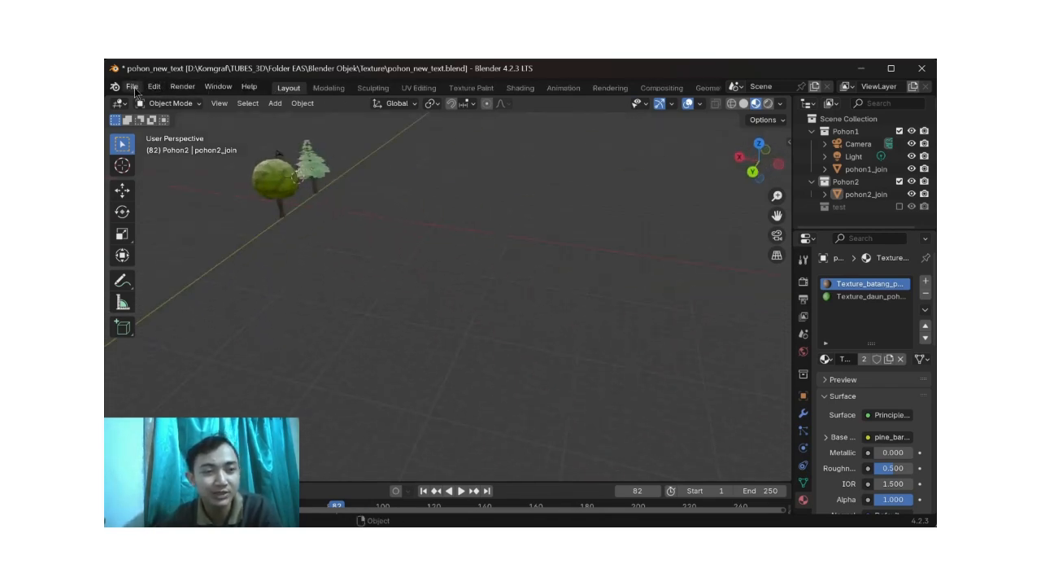
middle_click_drag(481, 182, 512, 178)
scroll(513, 184, "up", 1)
middle_click_drag(505, 213, 497, 294, "shift")
scroll(495, 244, "up", 1)
scroll(394, 241, "up", 5)
middle_click_drag(429, 264, 513, 378, "shift")
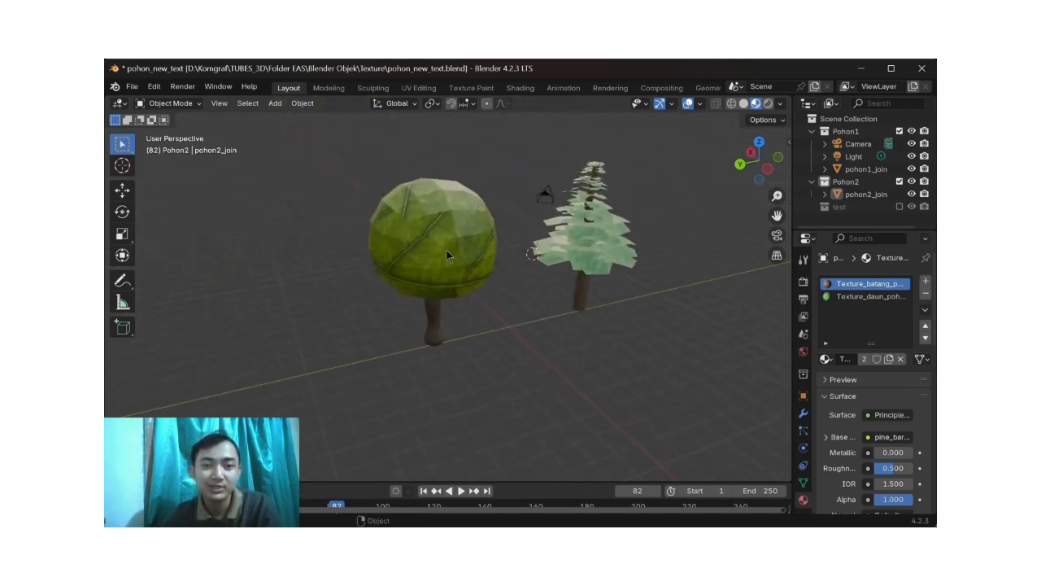
Step: Select the round tree and examine the leaf and trunk textures of both trees from all sides
left_click(445, 252)
middle_click_drag(451, 256, 465, 296)
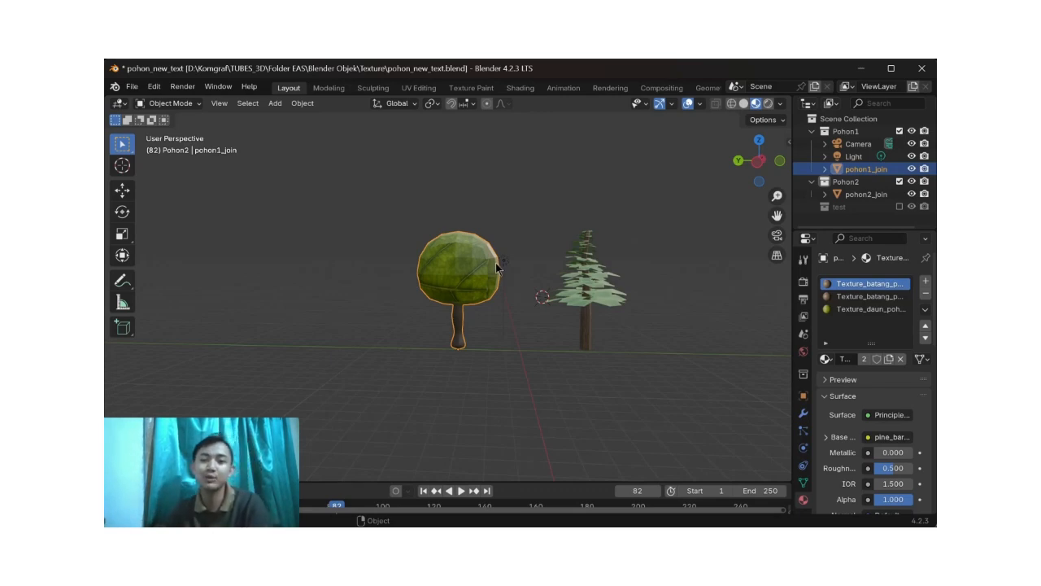
left_click(627, 339)
left_click(451, 274)
middle_click_drag(451, 274, 525, 277)
scroll(445, 278, "up", 2)
middle_click_drag(445, 279, 416, 286)
scroll(437, 279, "down", 2)
middle_click_drag(446, 296, 549, 343)
scroll(508, 315, "down", 2)
left_click(544, 356)
scroll(558, 341, "down", 2)
middle_click_drag(643, 317, 469, 348, "shift")
scroll(542, 338, "up", 2)
scroll(570, 333, "down", 1)
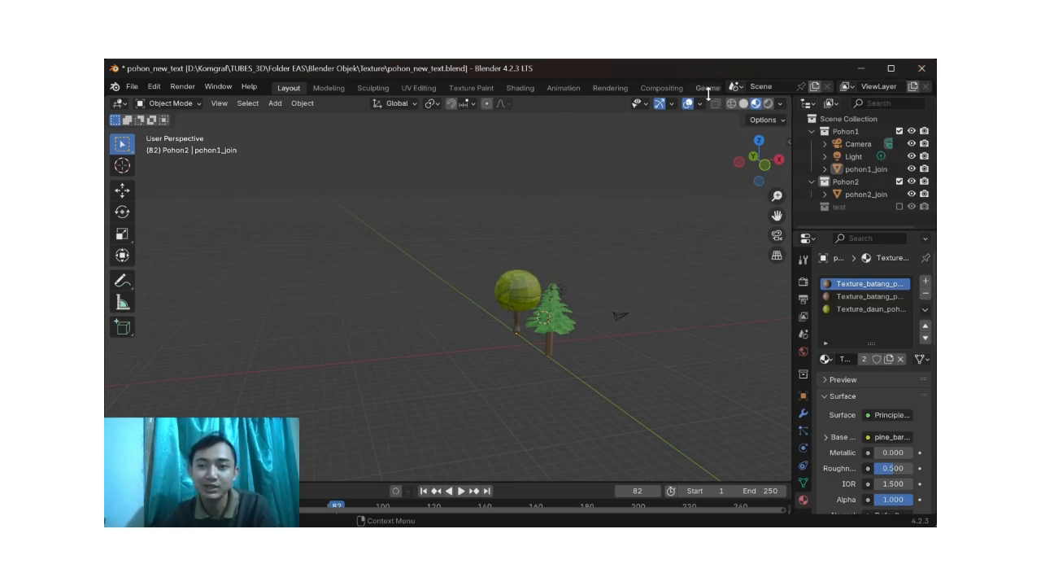
Step: Close pohon_new_text.blend without saving and switch to the File Explorer window showing the Texture folder
left_click(922, 69)
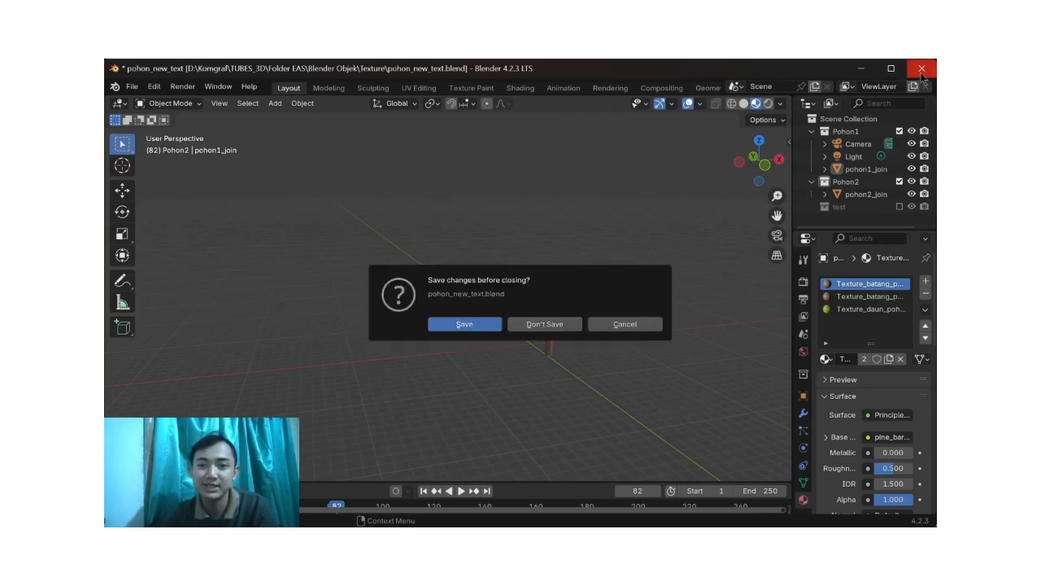
left_click(539, 324)
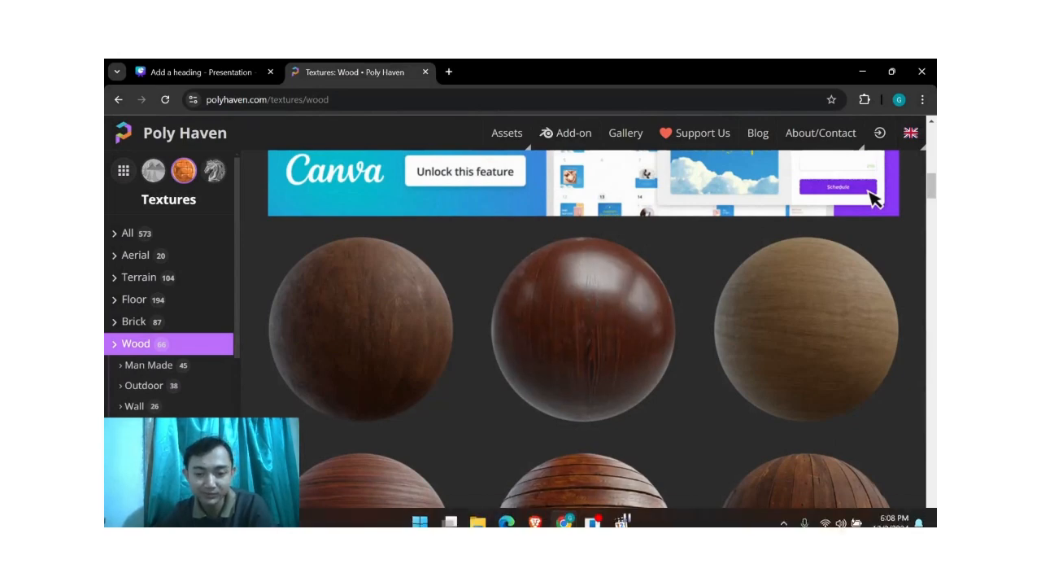
mouse_move(566, 522)
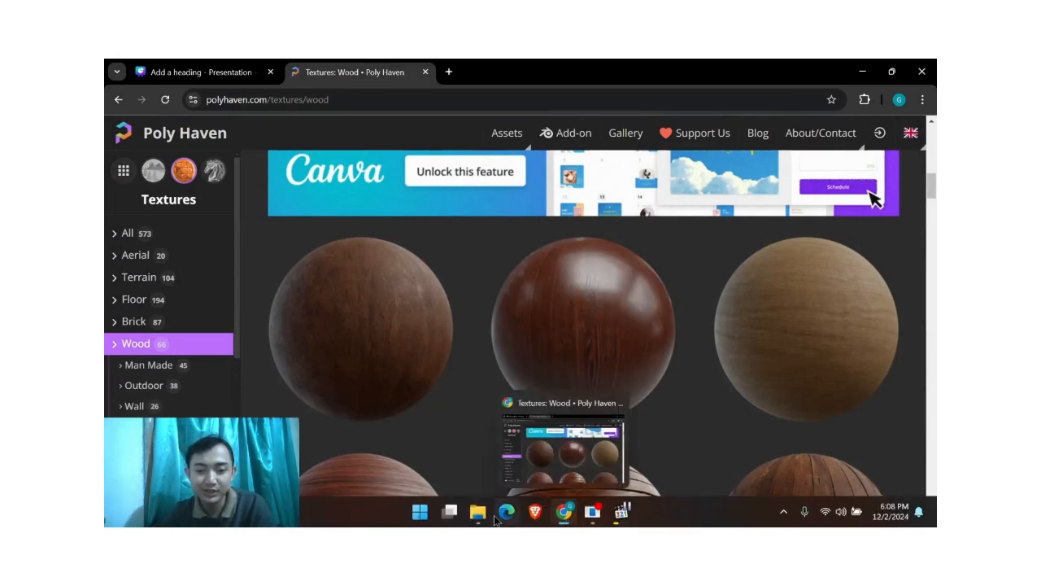
mouse_move(483, 517)
left_click(490, 475)
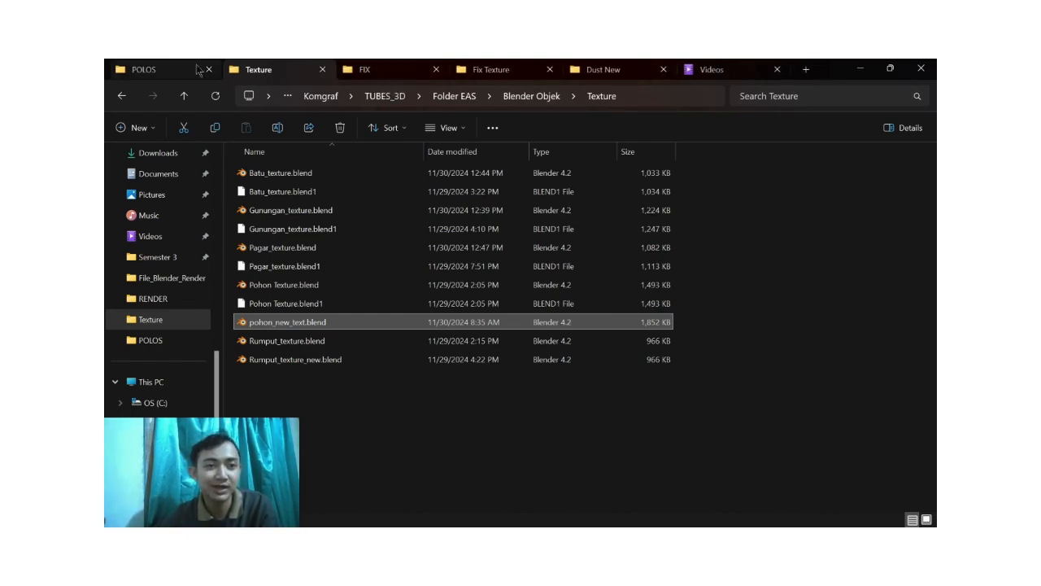
Step: Open Scene_6_Render_KejarKejaran.blend from the FIX folder and close the separate Render Result window
left_click(380, 70)
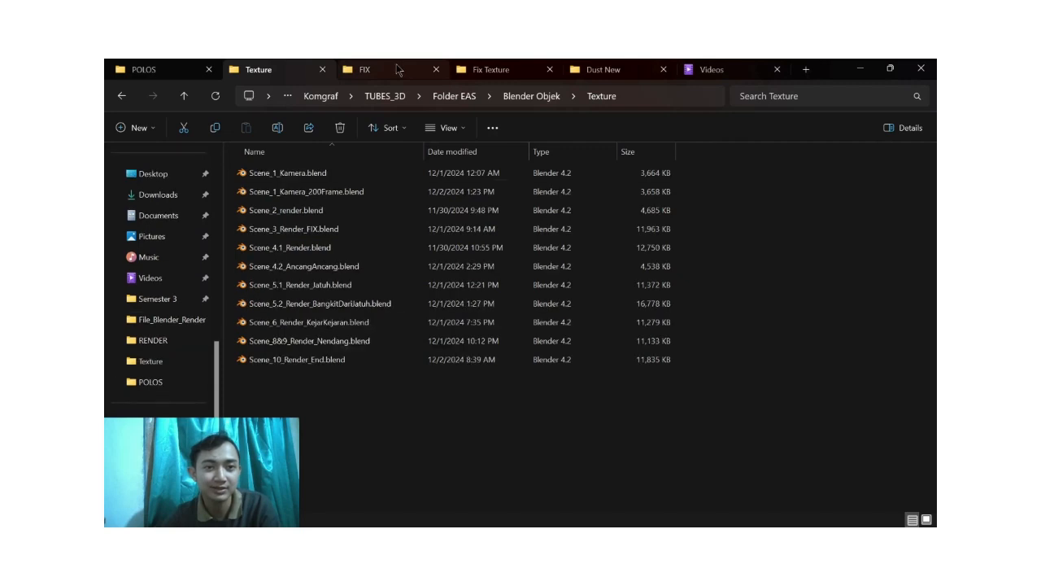
left_click(372, 324)
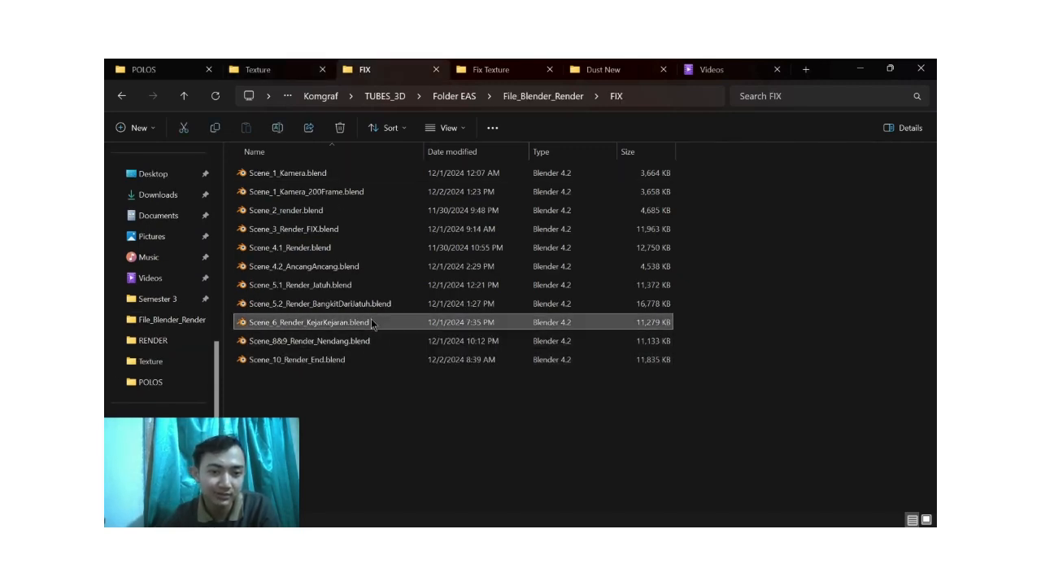
double_click(372, 323)
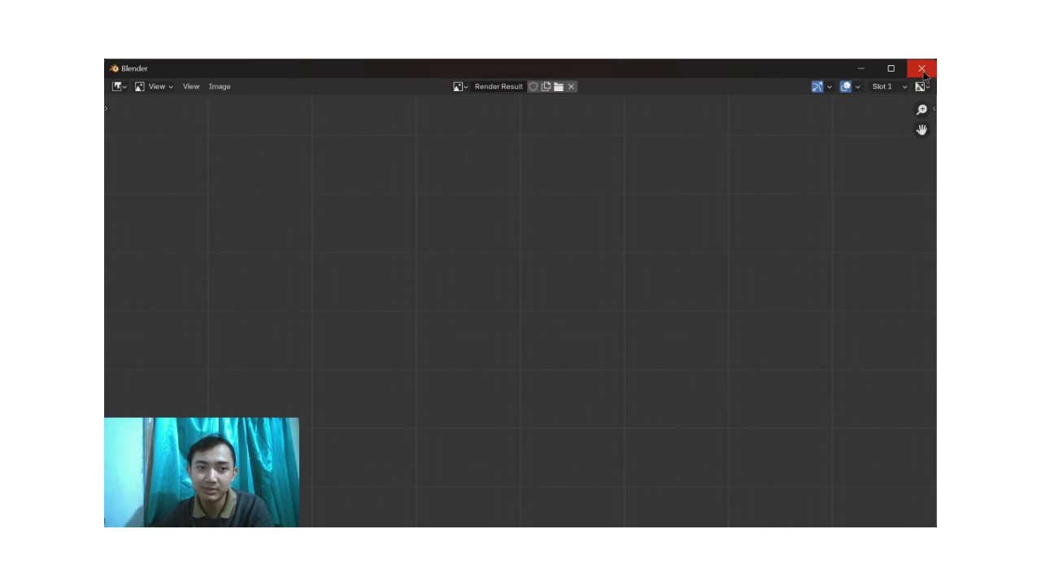
left_click(922, 69)
left_click_drag(616, 408, 293, 430)
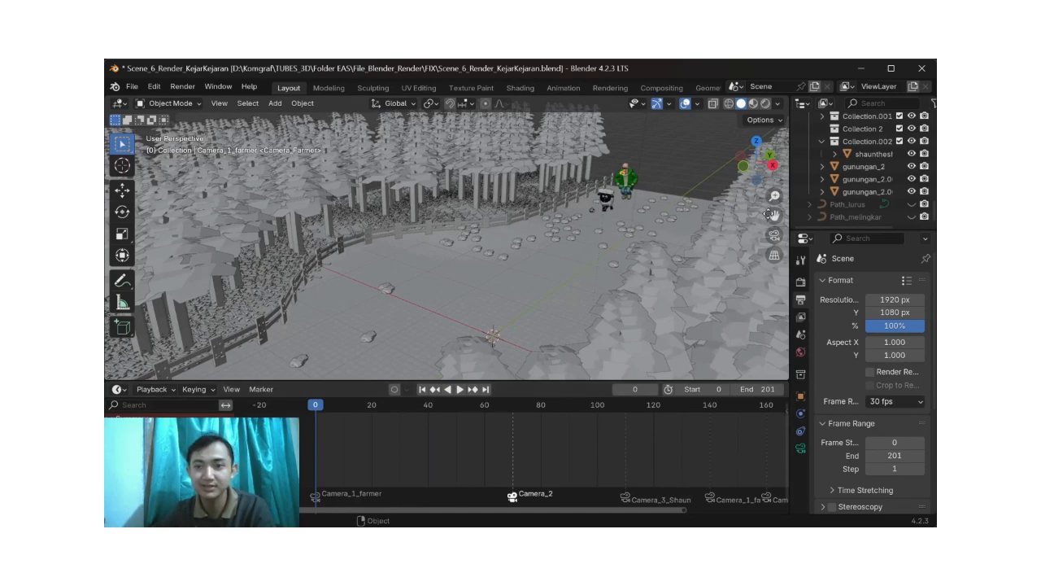
Step: Look over the chase scene's fenced path, forest and stones, and move in on the sheep and farmer
key("alt+Tab")
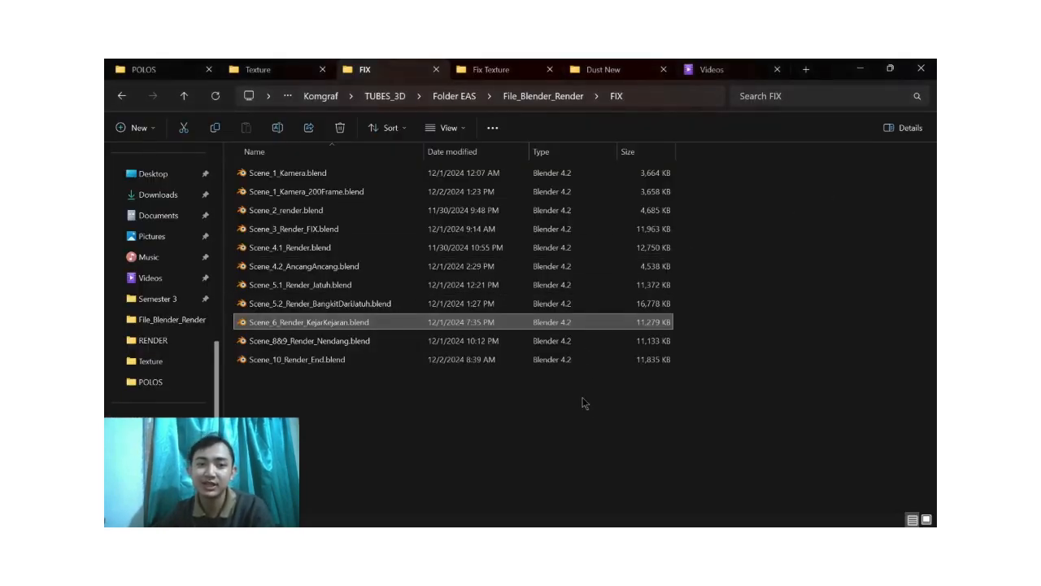
key("alt+Tab")
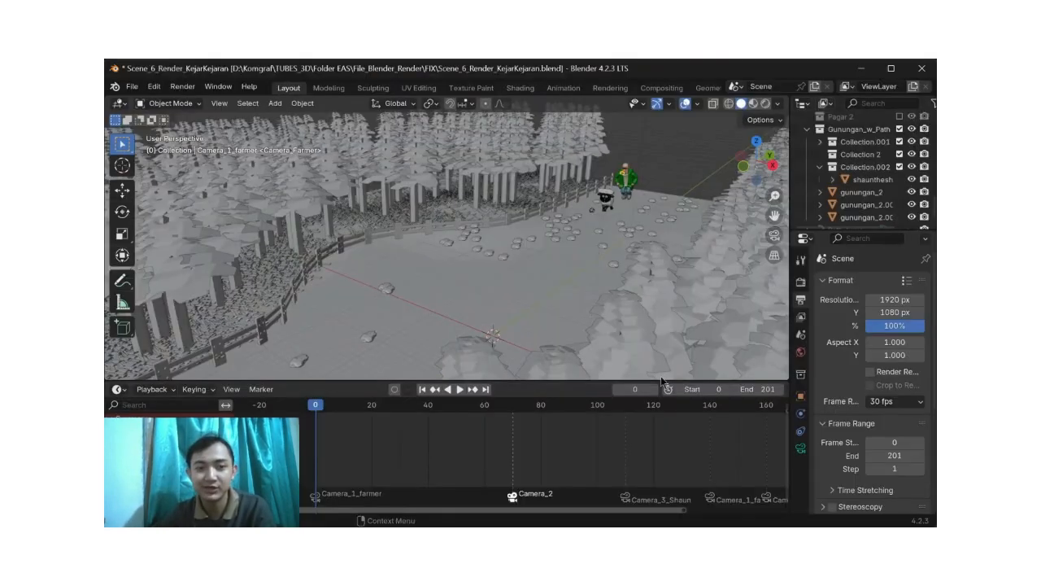
middle_click_drag(537, 266, 516, 265, "shift")
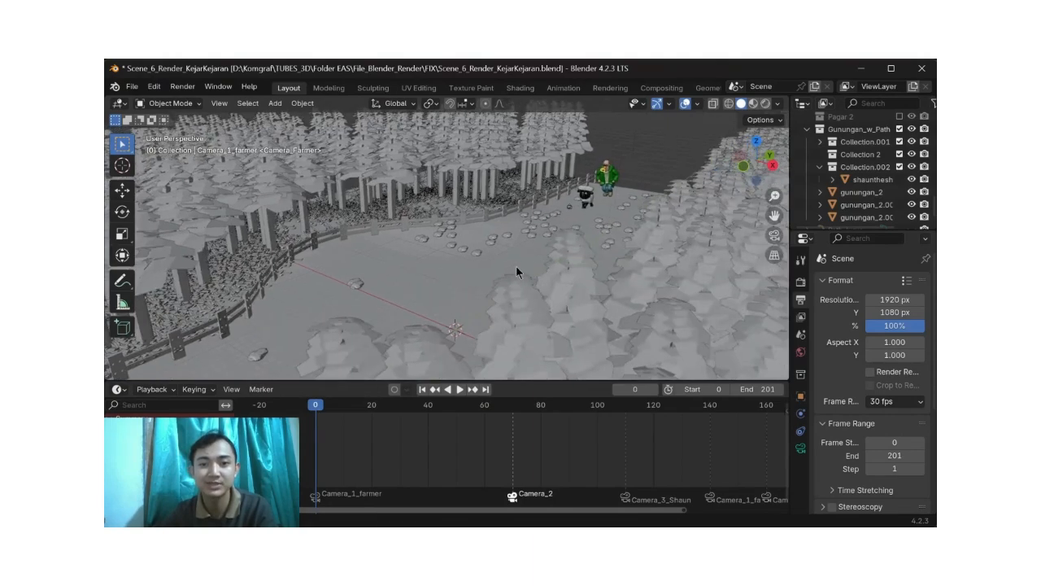
middle_click_drag(613, 296, 614, 295)
middle_click_drag(386, 353, 413, 339)
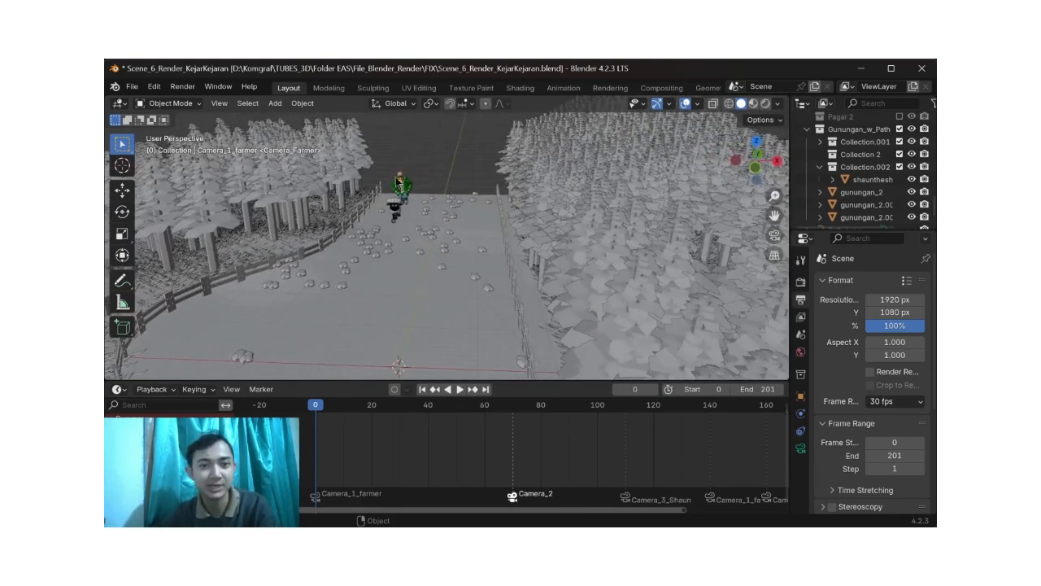
middle_click_drag(396, 209, 401, 204)
left_click(396, 210)
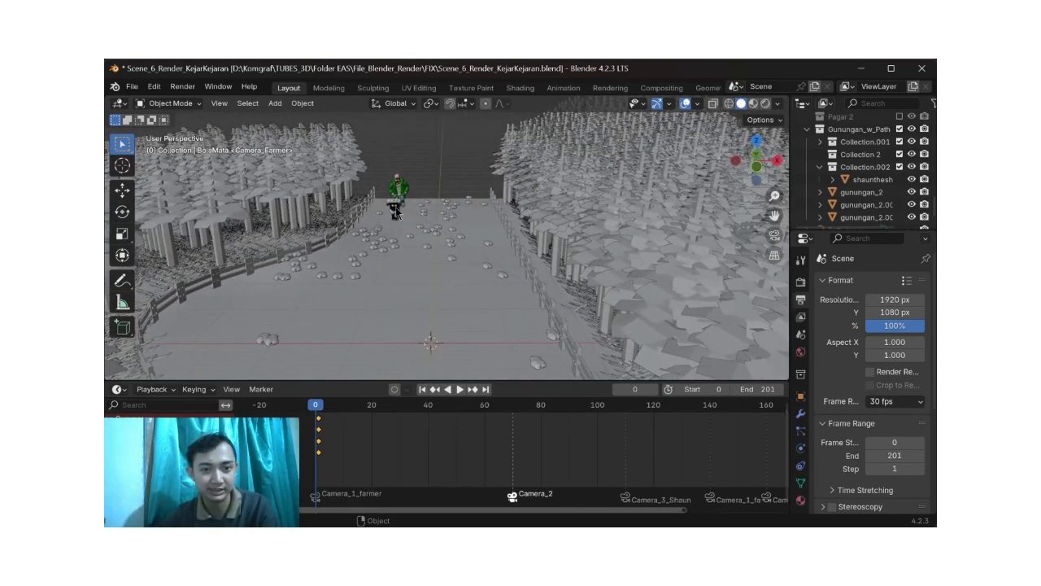
scroll(396, 213, "up", 3)
scroll(396, 213, "up", 2)
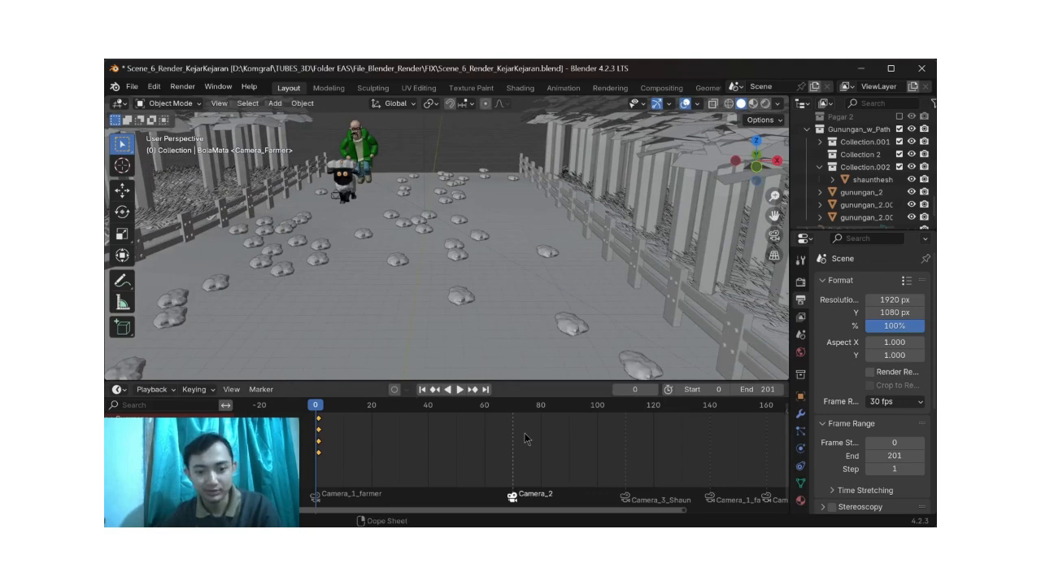
Step: Review the camera markers on the timeline and select Camera_1_farmer to locate it near the characters
scroll(547, 435, "left", 3, "ctrl")
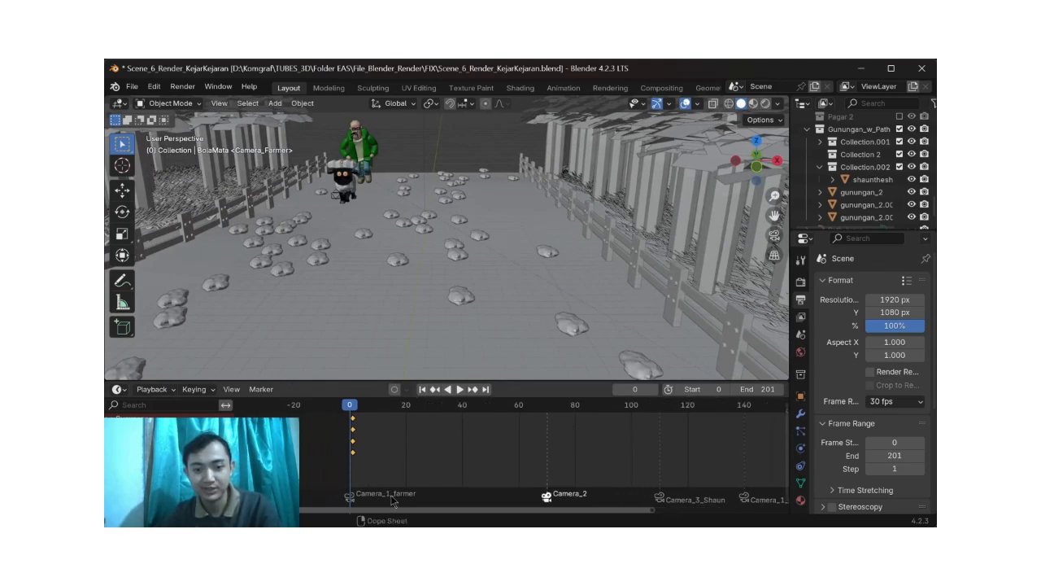
scroll(848, 153, "up", 10)
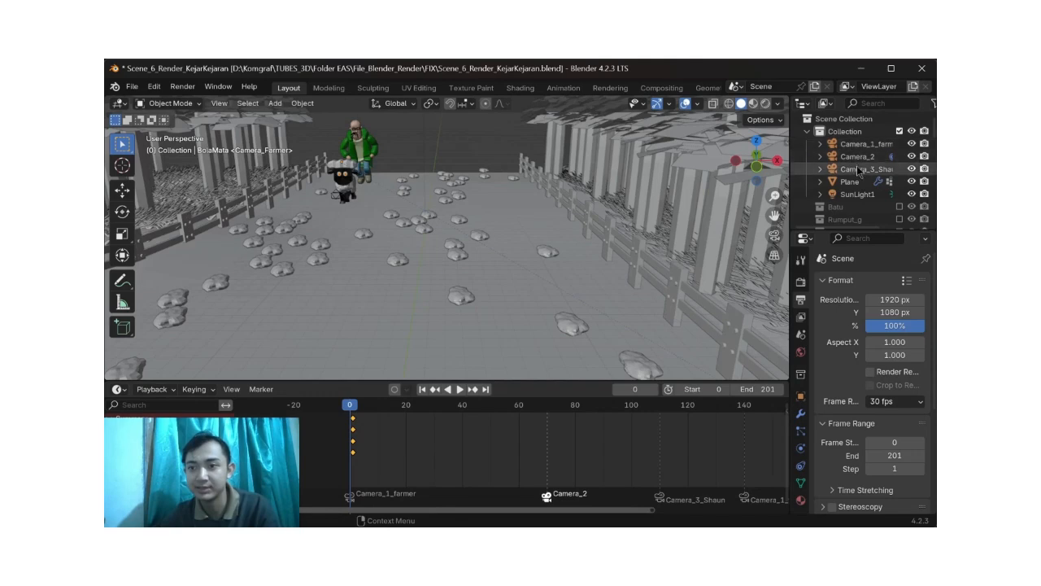
middle_click_drag(510, 242, 527, 232, "shift")
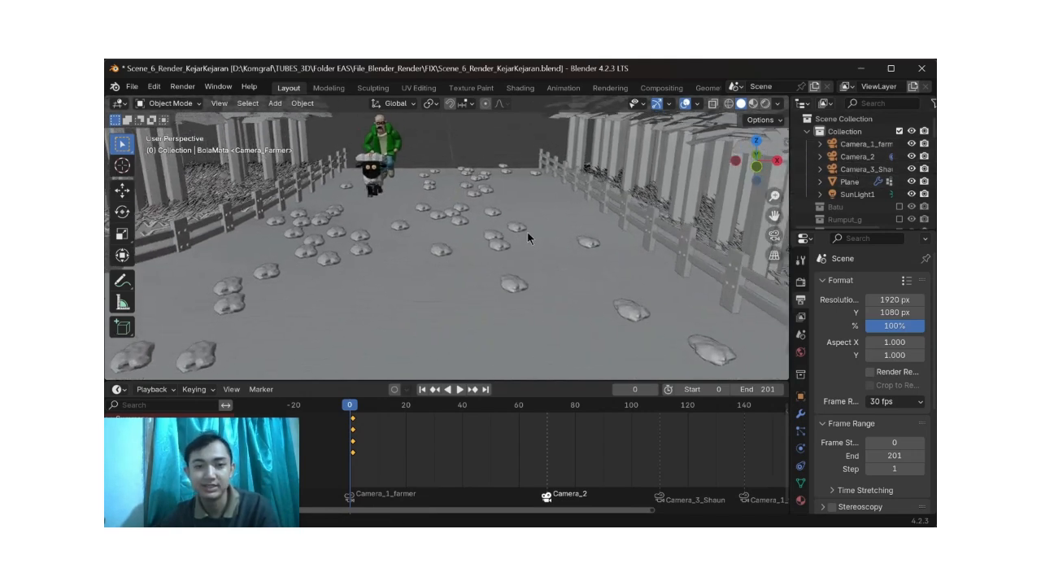
left_click(864, 144)
middle_click_drag(464, 146, 439, 149)
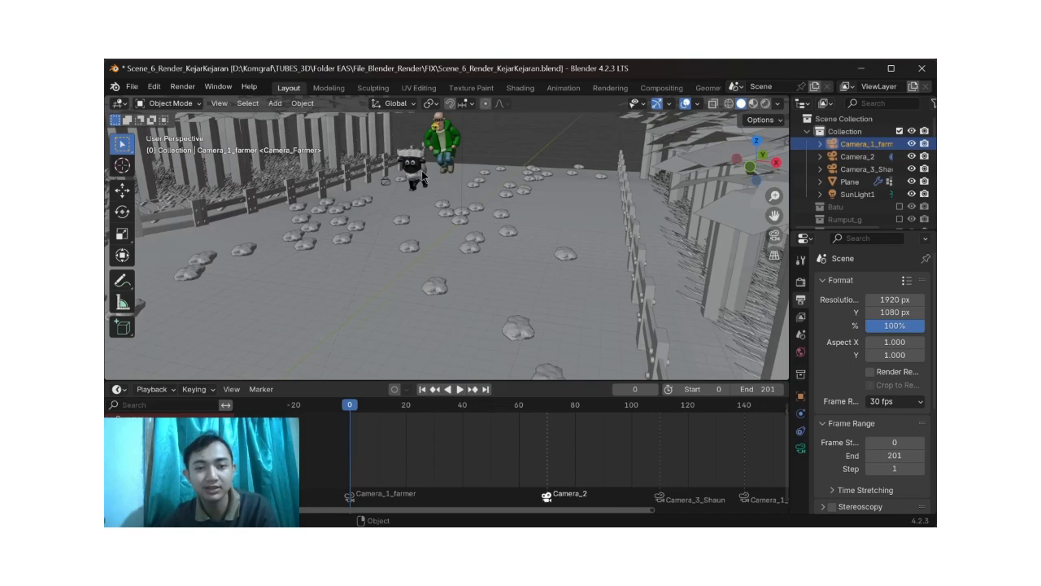
left_click(409, 166)
Step: Select Camera_2 and Camera_3_Shaun in turn to locate them in the chase scene
left_click(859, 157)
scroll(600, 245, "down", 4)
middle_click_drag(614, 253, 600, 282)
scroll(600, 282, "down", 5)
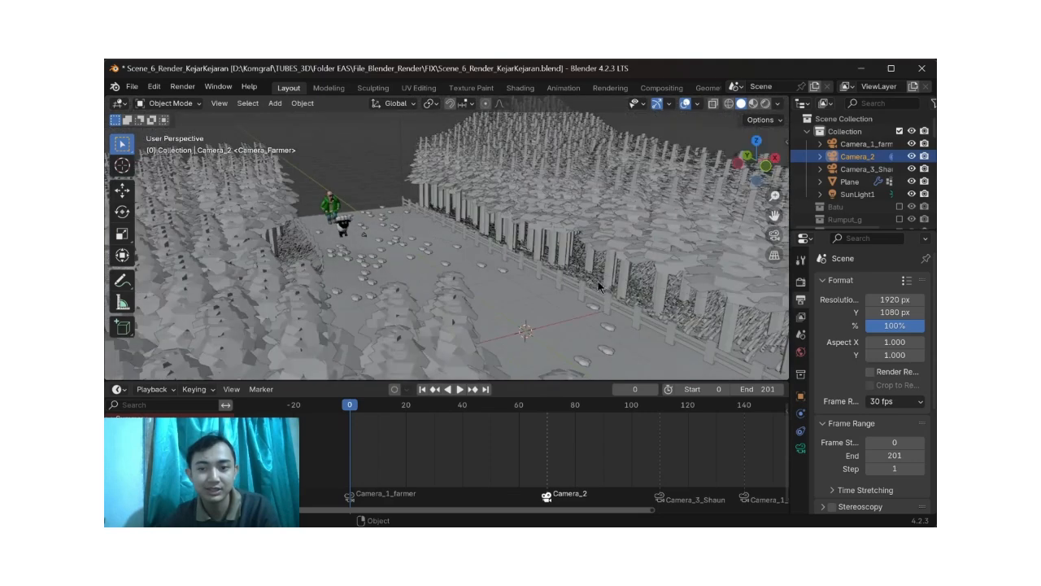
left_click(862, 168)
scroll(493, 280, "down", 1)
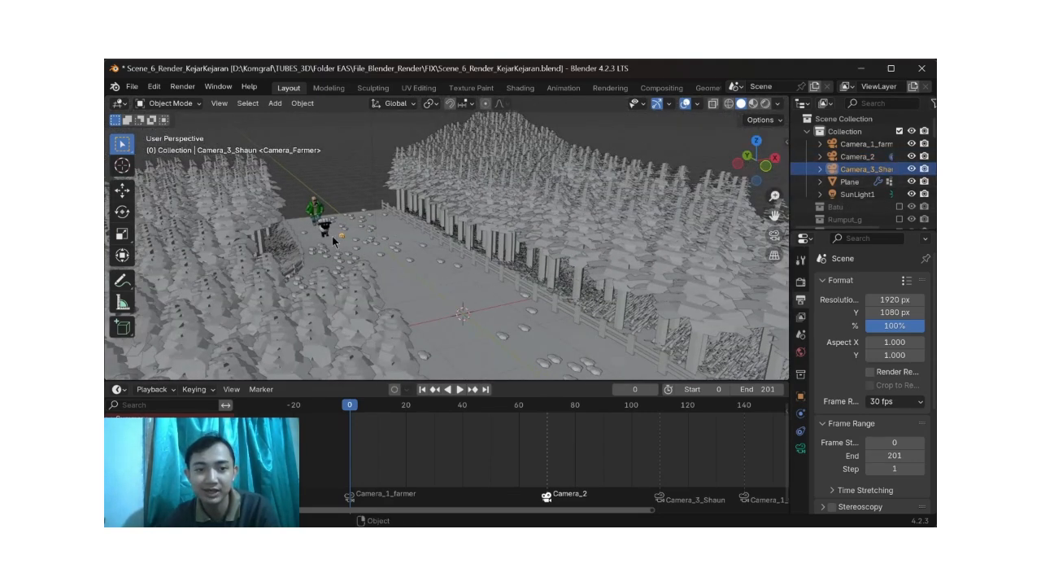
scroll(338, 242, "up", 2)
mouse_move(328, 237)
middle_mouse_down()
mouse_move(306, 231)
mouse_move(351, 231)
mouse_move(335, 230)
middle_mouse_up()
left_click(299, 223)
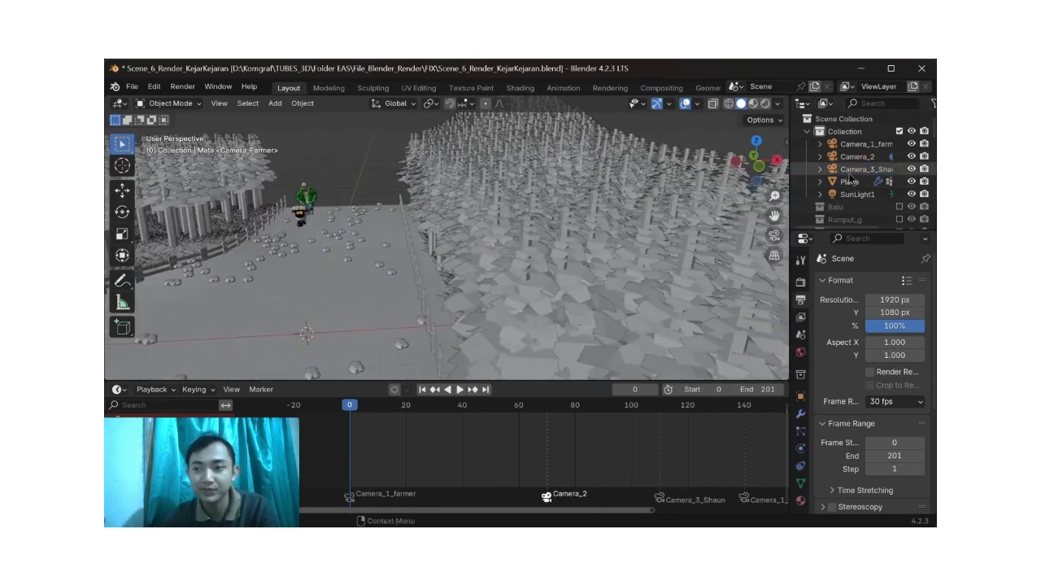
Step: Review the Child Of constraint target on Camera_1_farmer and examine the camera's placement in front of the farmer
left_click(868, 150)
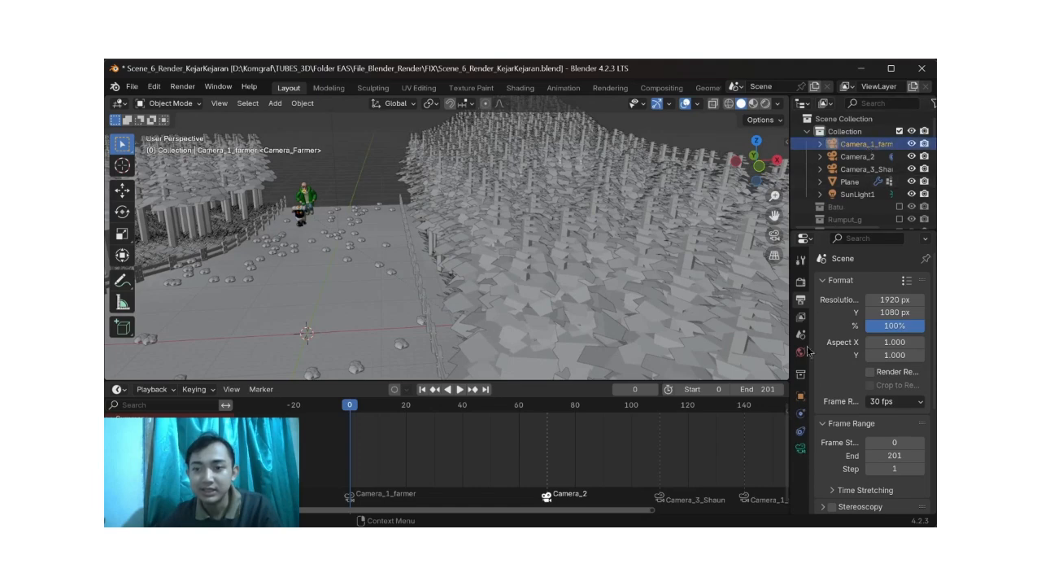
left_click(801, 413)
left_click(801, 429)
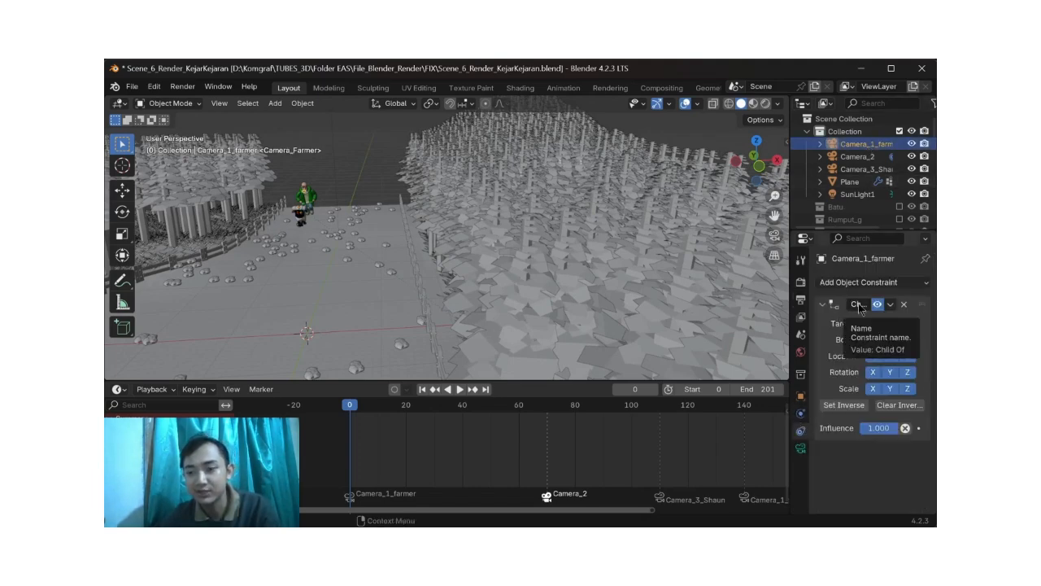
middle_click_drag(362, 259, 583, 327)
left_click(885, 325)
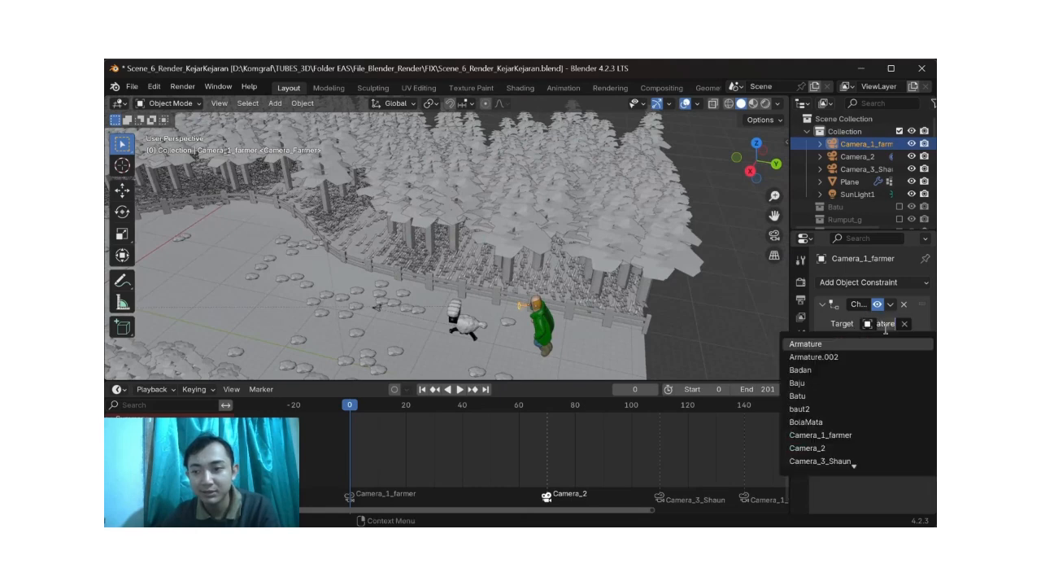
key("Return")
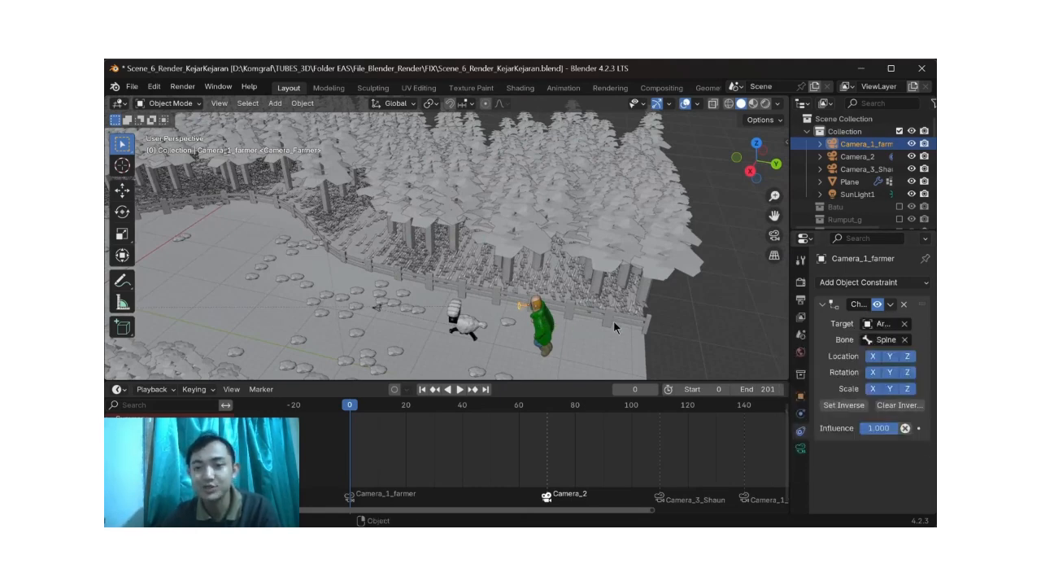
middle_click_drag(579, 334, 551, 284, "shift")
scroll(547, 303, "up", 2)
scroll(528, 287, "up", 2)
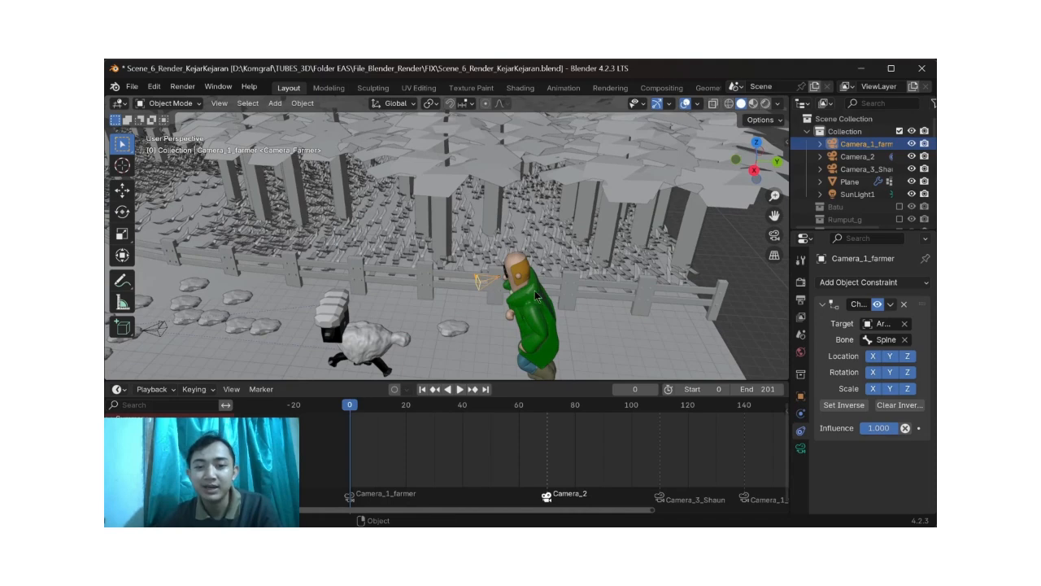
scroll(535, 291, "down", 3)
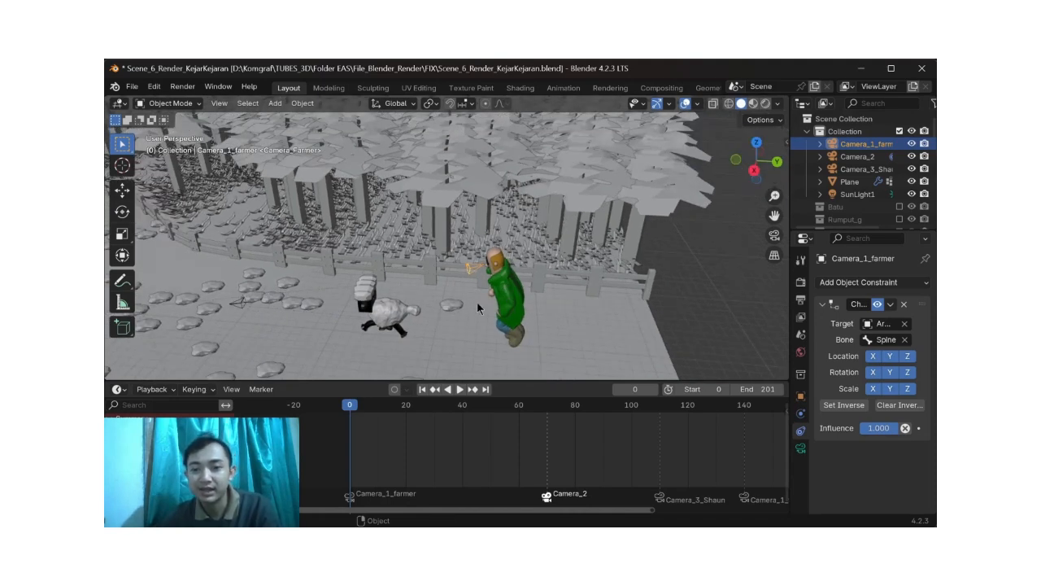
Step: Play the start of the chase through the Camera_1_farmer view and return to the perspective view
left_click(776, 238)
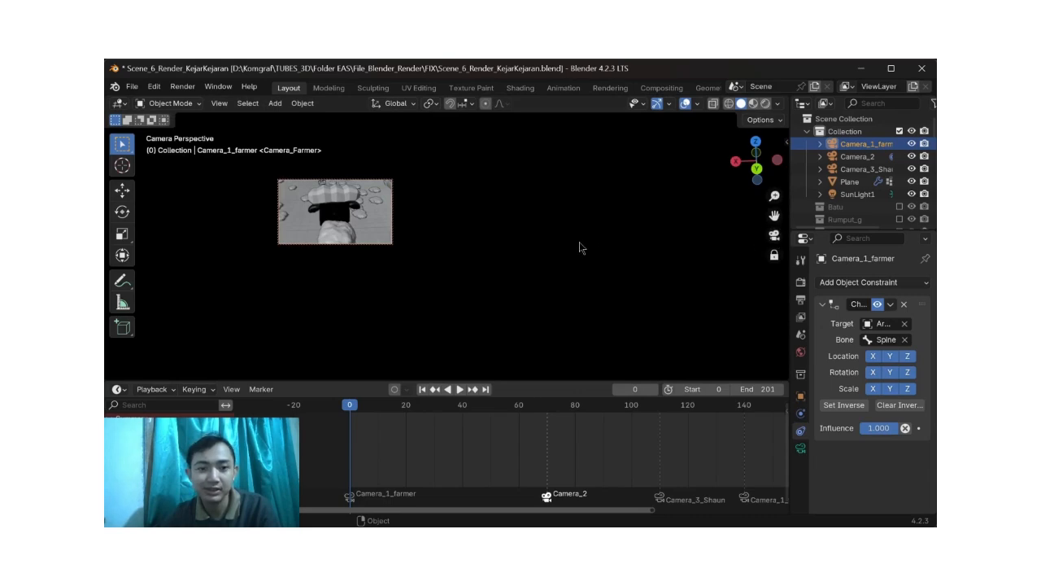
key("space")
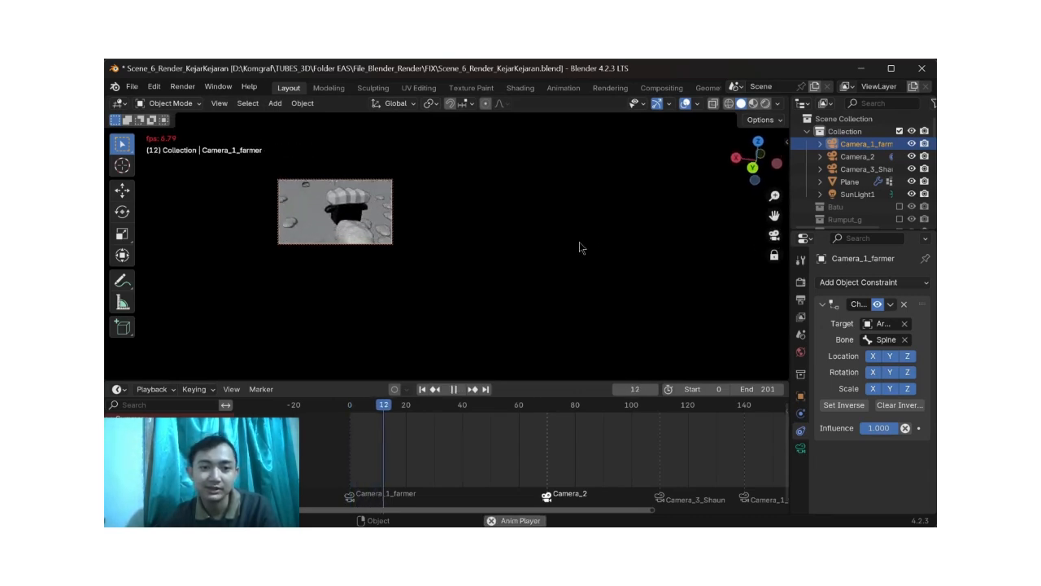
key("space")
key("KP_0")
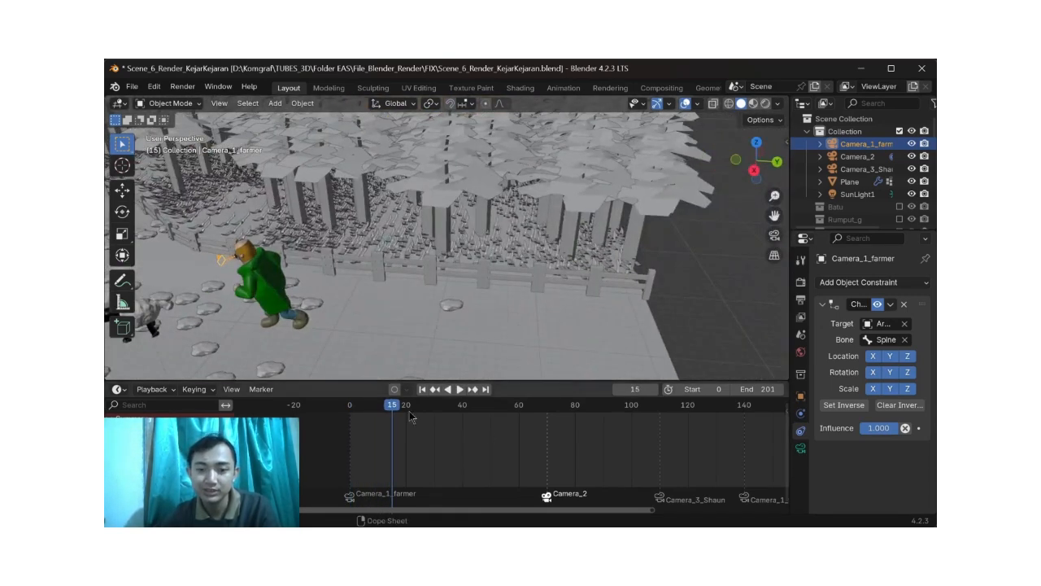
Step: Scrub the chase onward from frame 15 and look over the forested path around the moving farmer camera
left_click_drag(396, 410, 540, 421)
key("space")
scroll(530, 314, "down", 5)
middle_click_drag(395, 311, 688, 237)
middle_click_drag(496, 274, 553, 269)
Step: Bind Camera_2 to a new timeline marker at frame 42, and delete that marker again
left_click_drag(541, 405, 467, 410)
key("m")
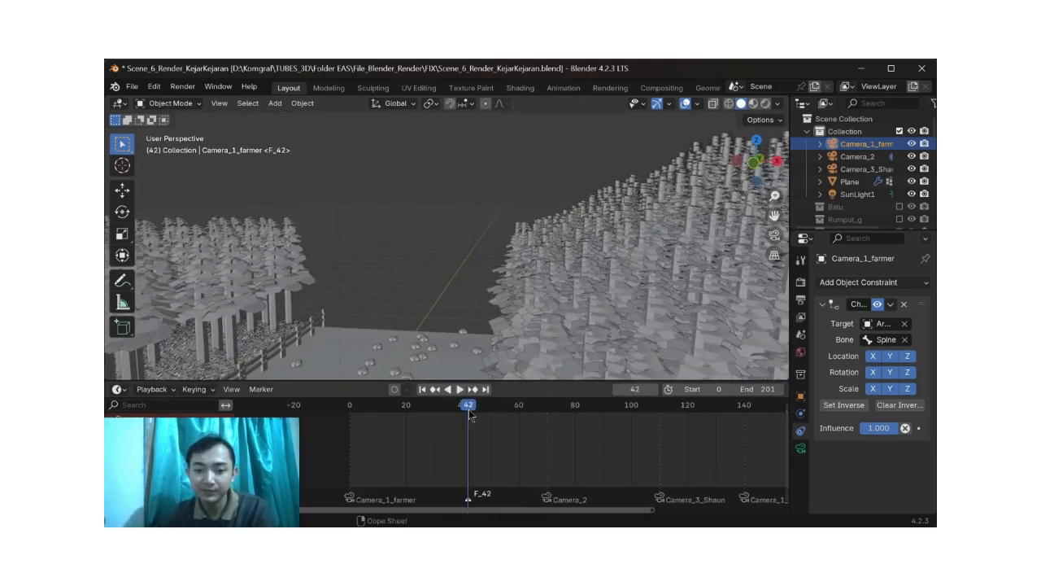
left_click(870, 155)
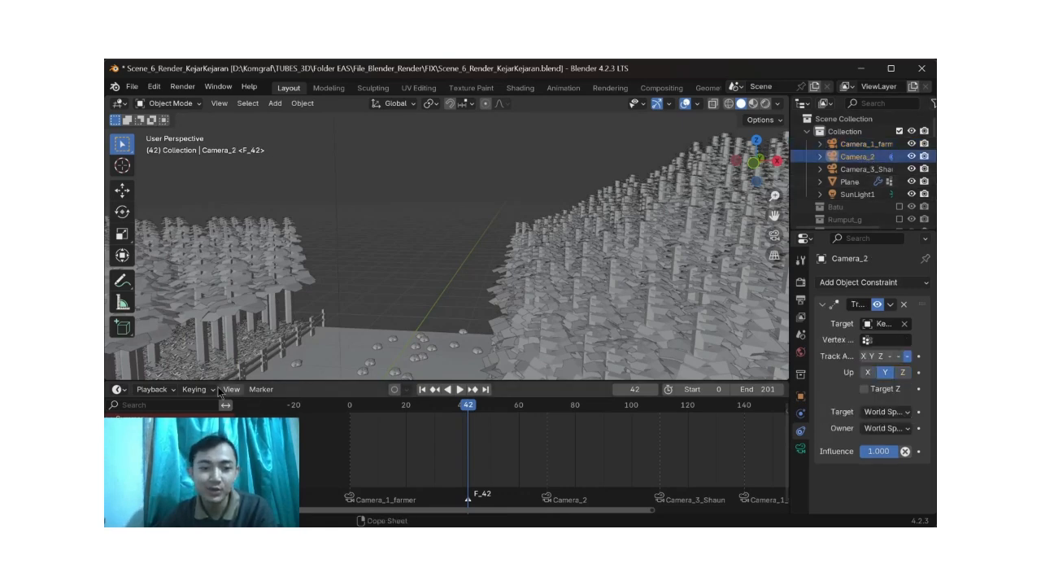
left_click(261, 389)
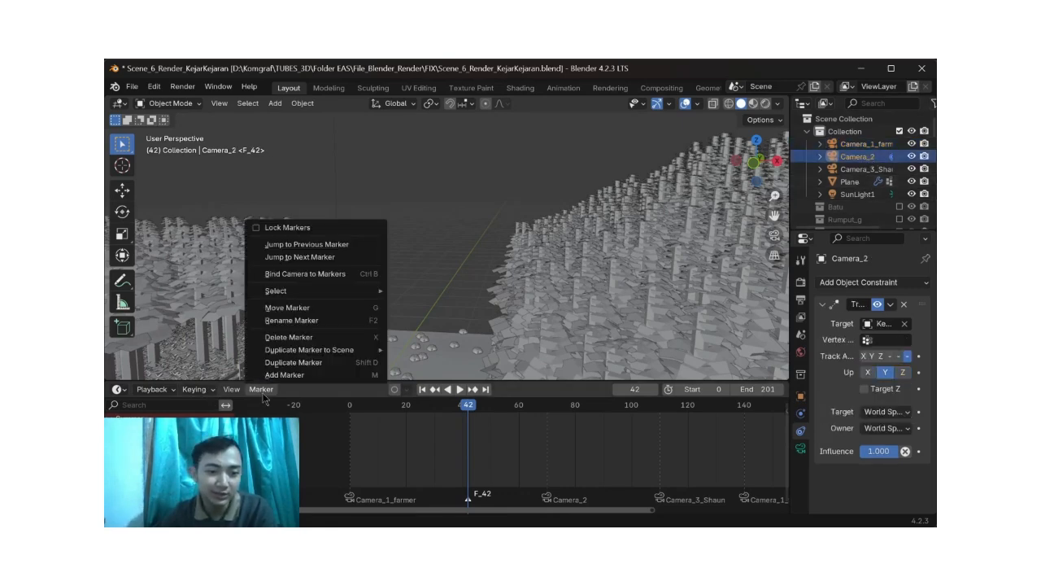
left_click(324, 275)
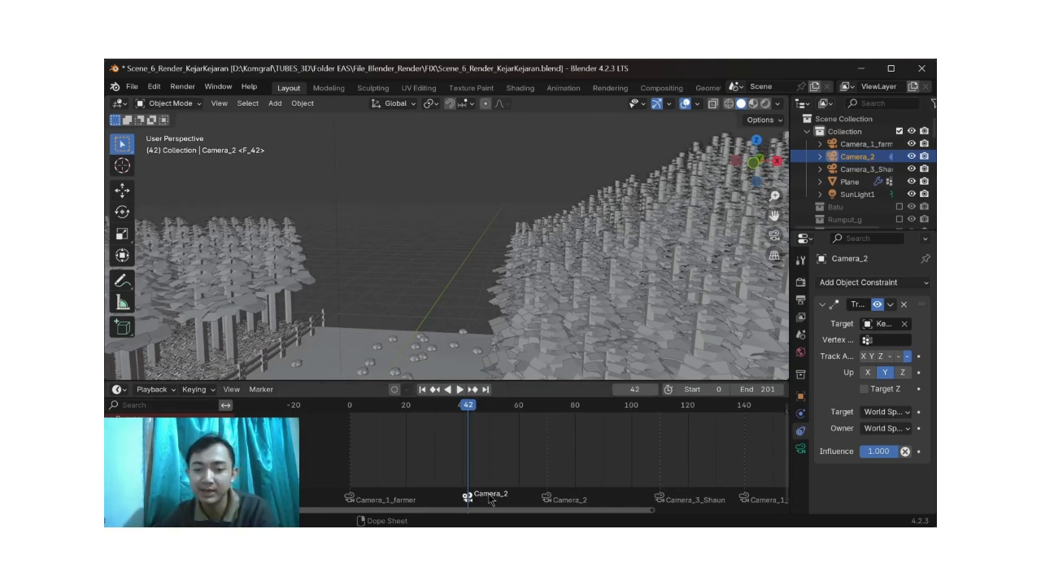
key("Delete")
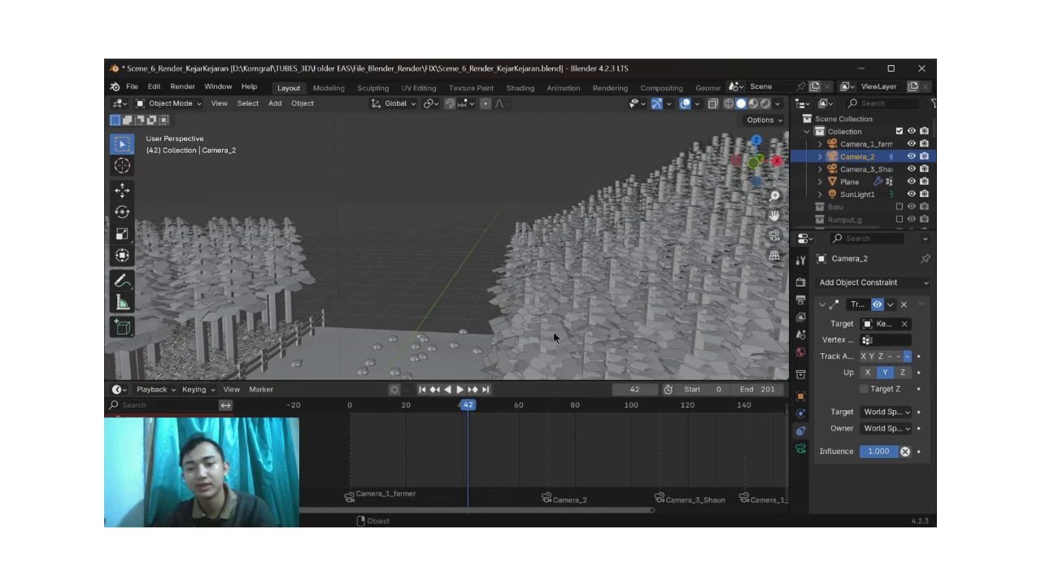
scroll(545, 321, "down", 2)
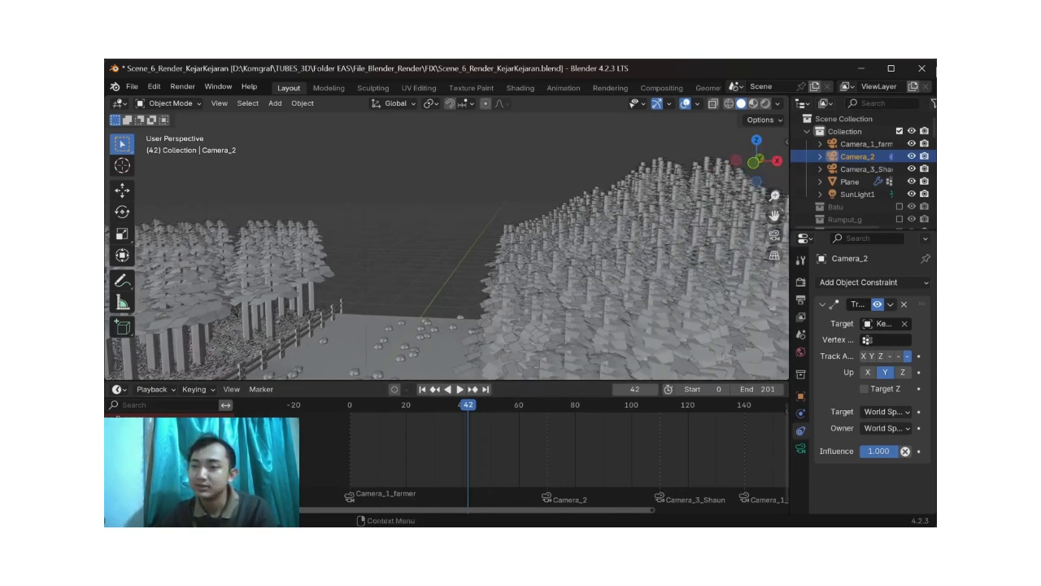
Step: Close the chase scene without saving and open Scene_5.1_Render_Jatuh.blend, moving in on the characters
left_click(921, 69)
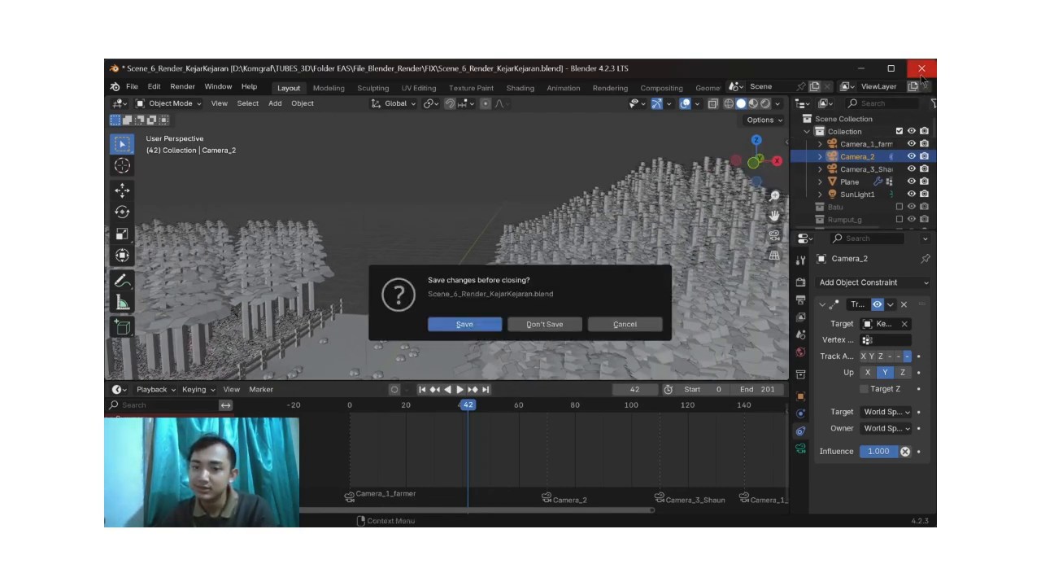
left_click(561, 323)
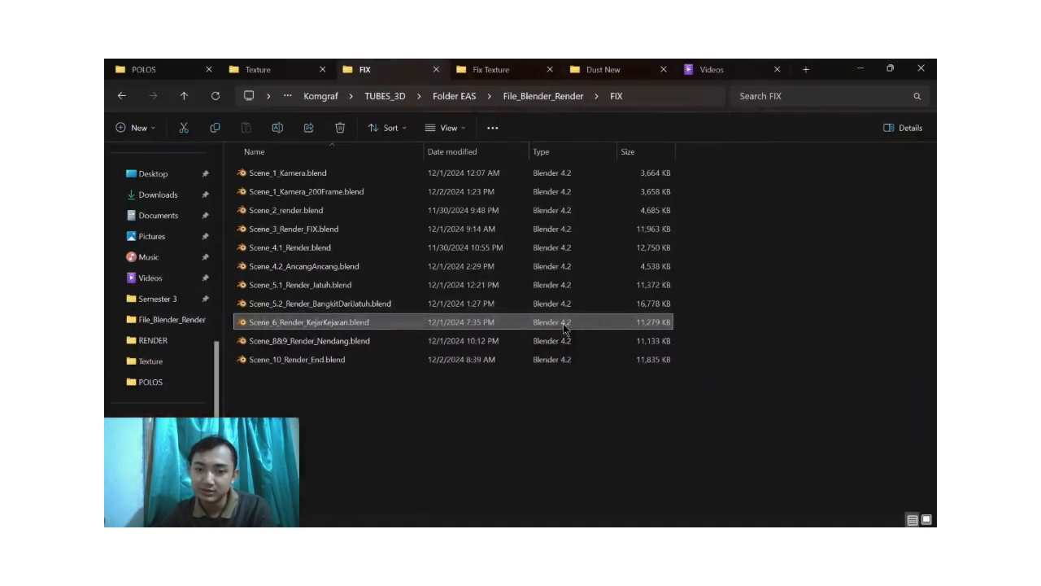
left_click(362, 286)
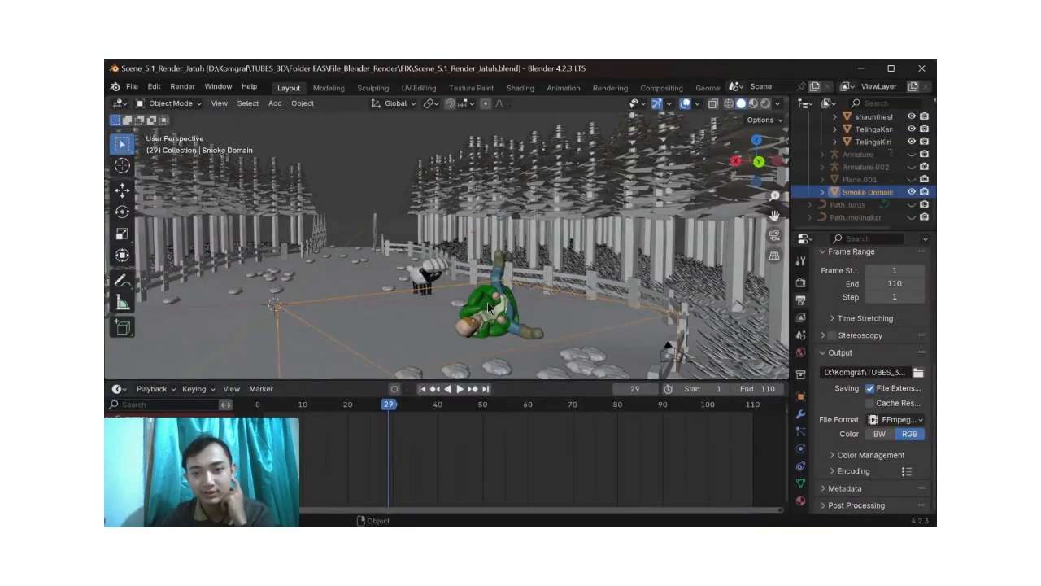
middle_click_drag(487, 302, 569, 308)
scroll(878, 188, "up", 5)
scroll(879, 188, "up", 5)
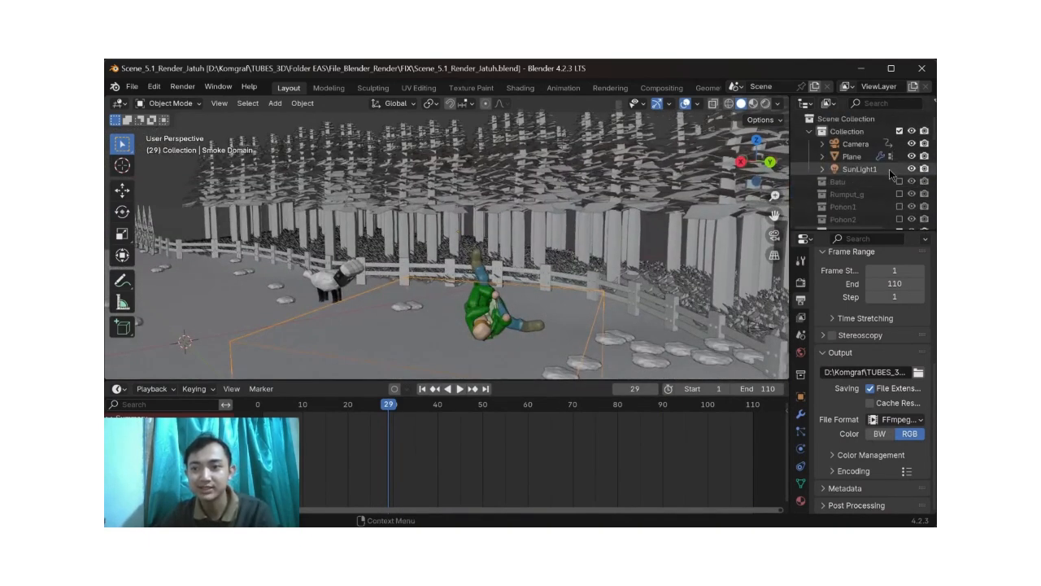
Step: Select the Camera object in the fall scene and rewind the animation to frame 0
left_click(855, 144)
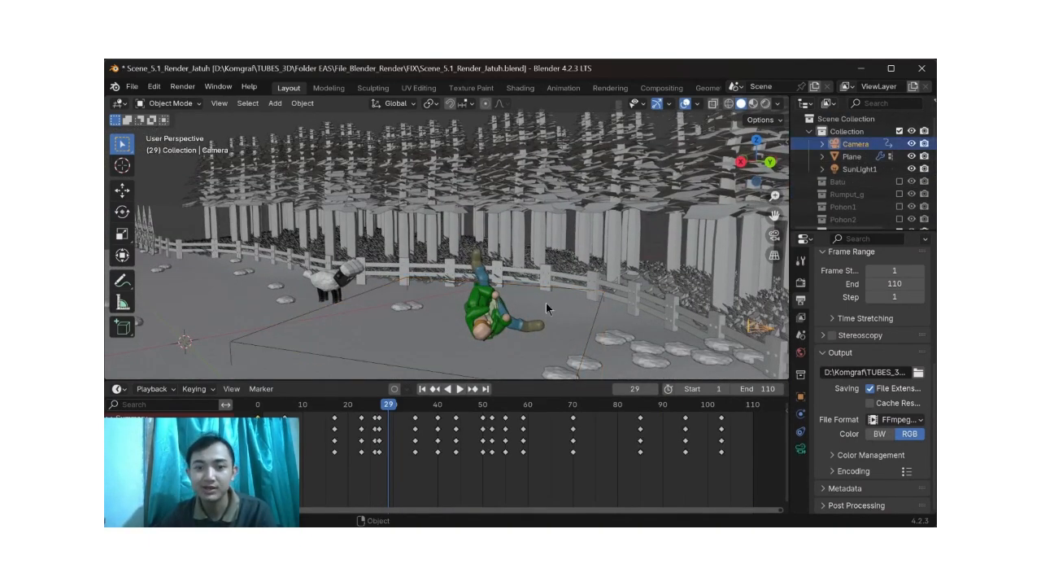
mouse_move(521, 313)
middle_mouse_down()
mouse_move(509, 312)
mouse_move(532, 315)
middle_mouse_up()
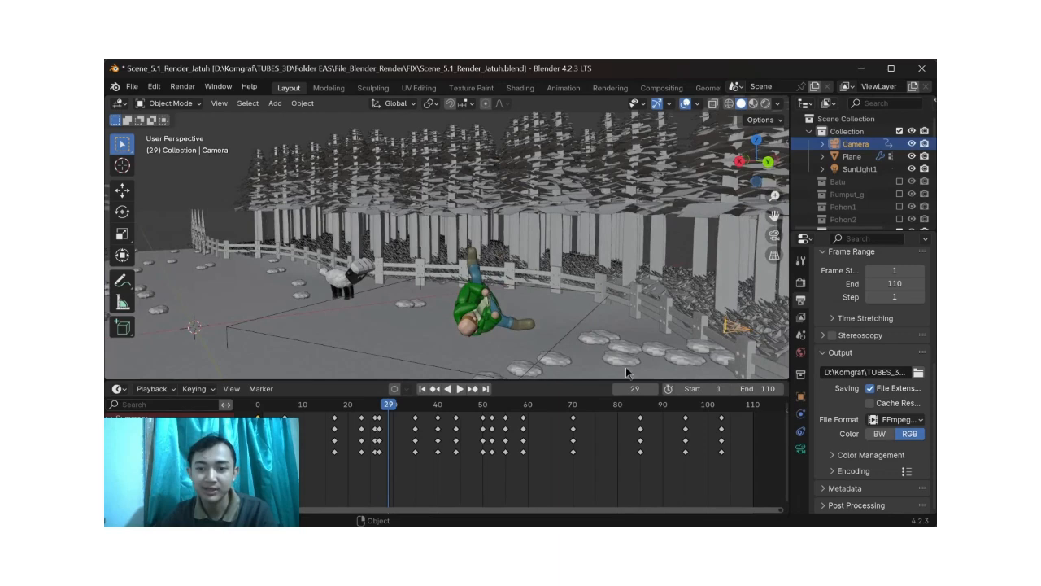
key("shift+ctrl+space")
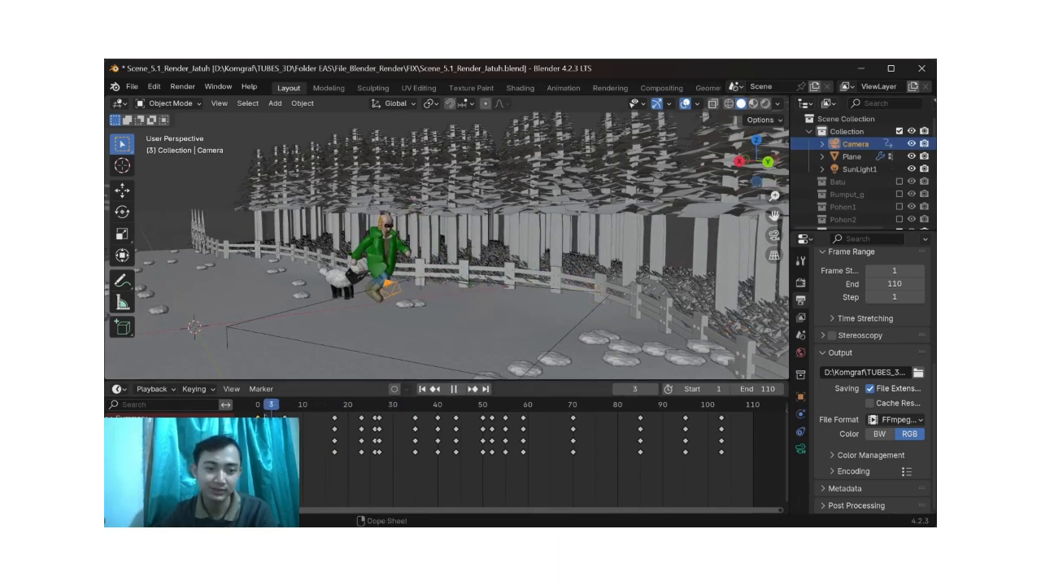
left_click_drag(262, 424, 257, 424)
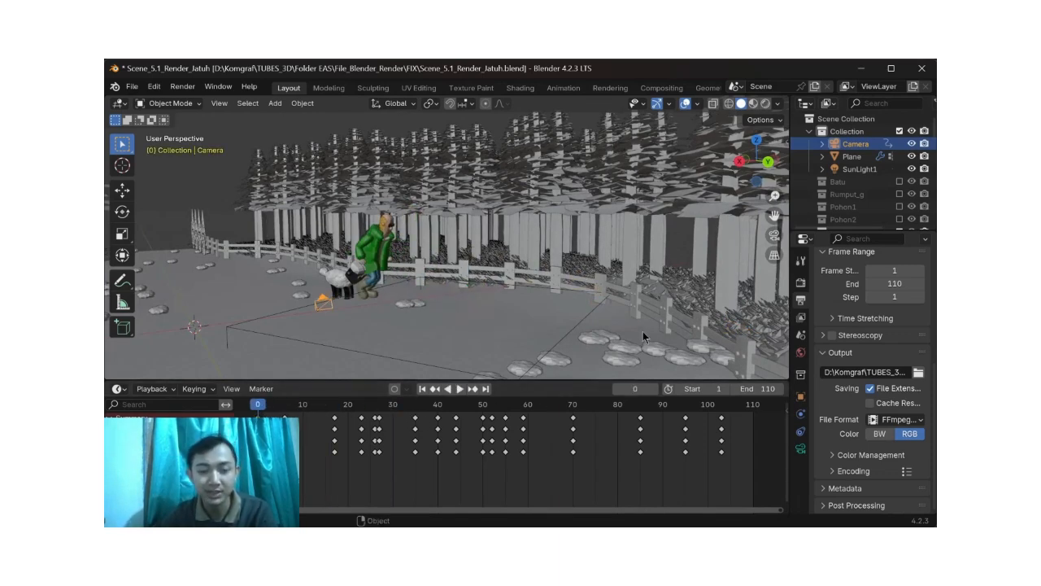
Step: Play the farmer's fall through the camera view from frame 0, stop at frame 68 and return to the perspective view
left_click(773, 235)
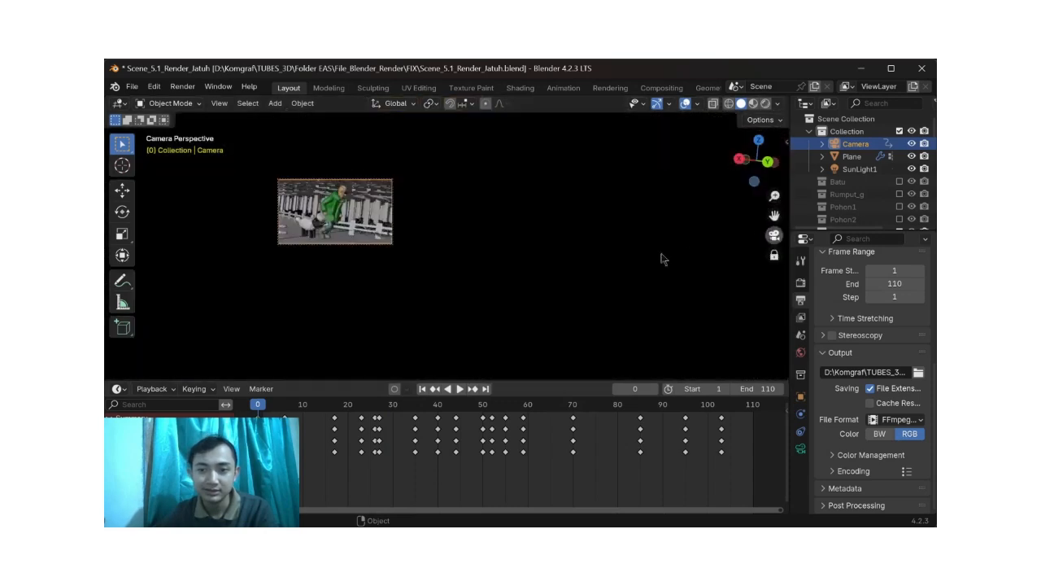
key("space")
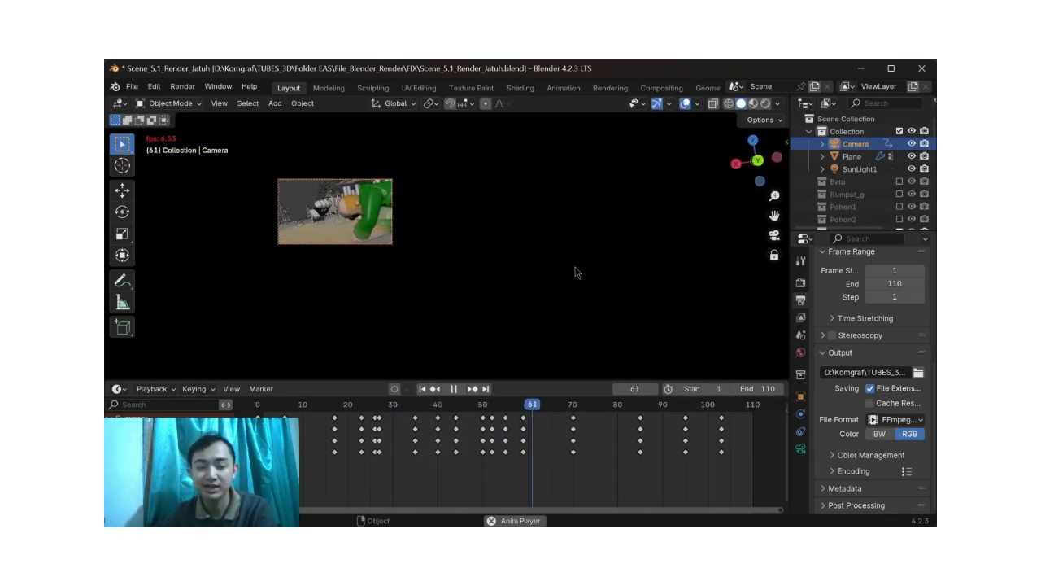
key("space")
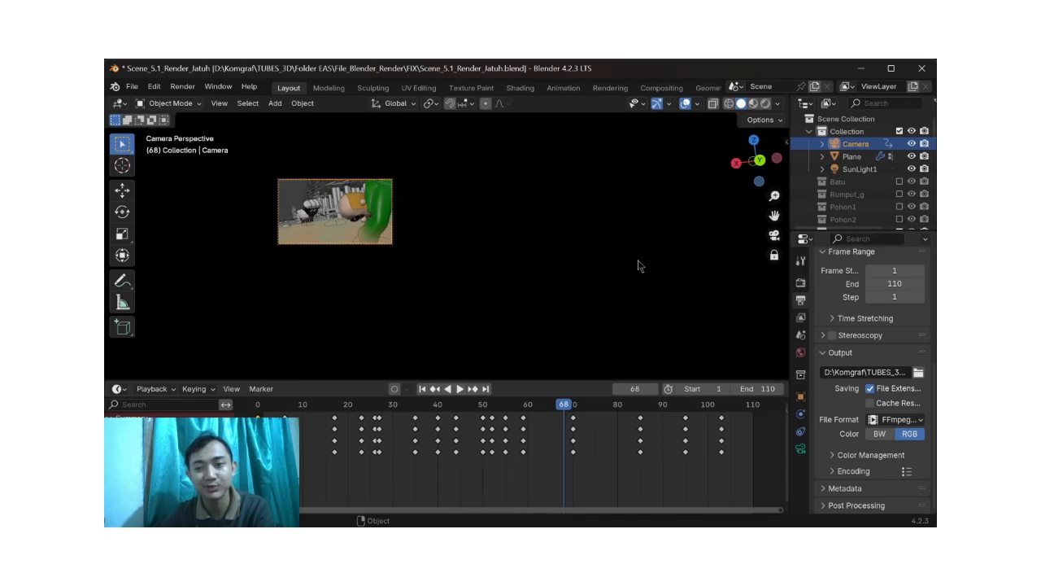
left_click(774, 236)
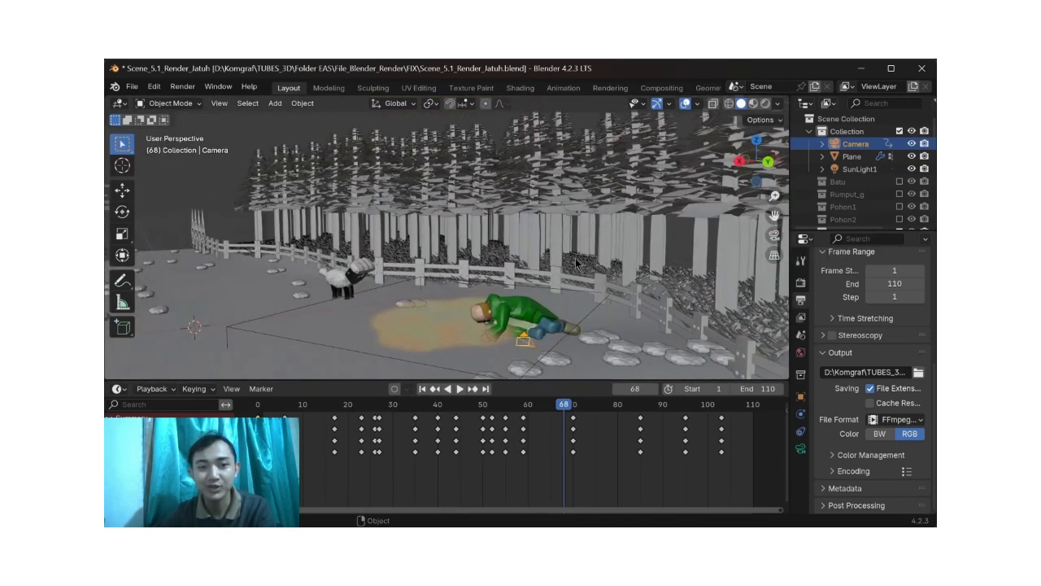
scroll(576, 264, "down", 3)
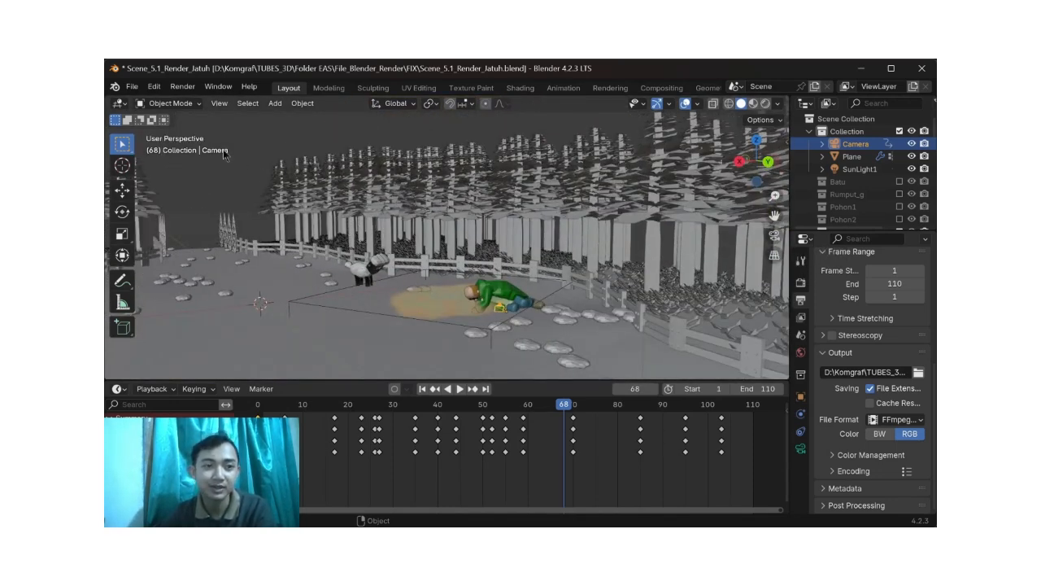
left_click(130, 86)
left_click(254, 131)
left_click(156, 87)
left_click(201, 203)
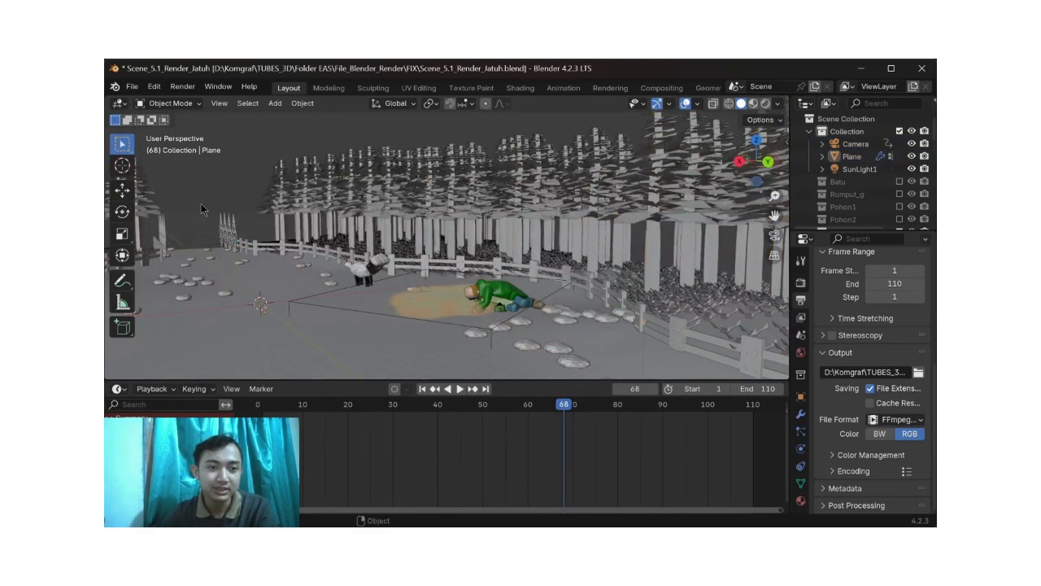
Step: Look along the fall scene's path from behind, examining its fences, stones and trees
scroll(231, 216, "down", 2)
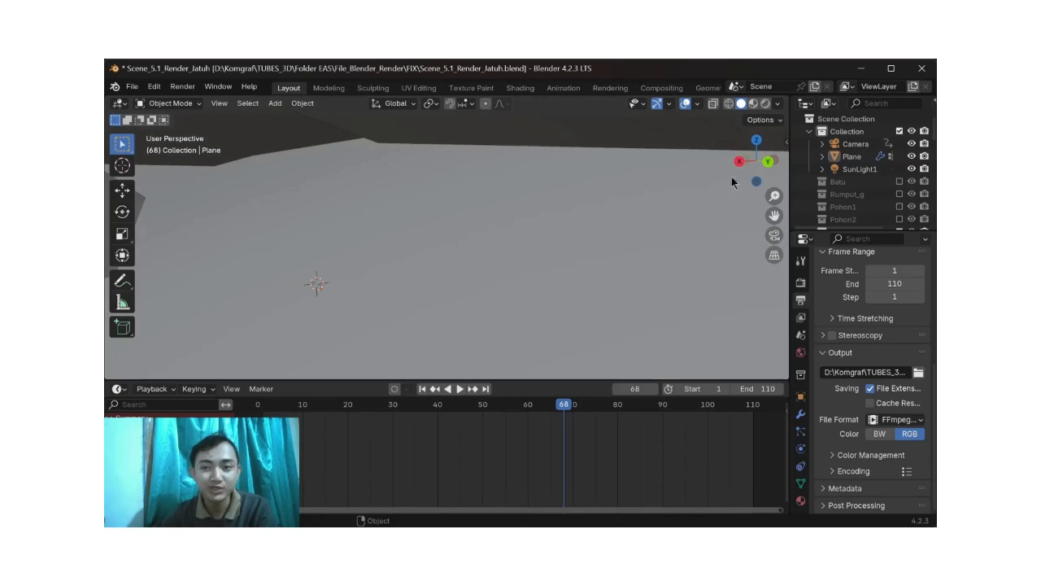
left_click(769, 162)
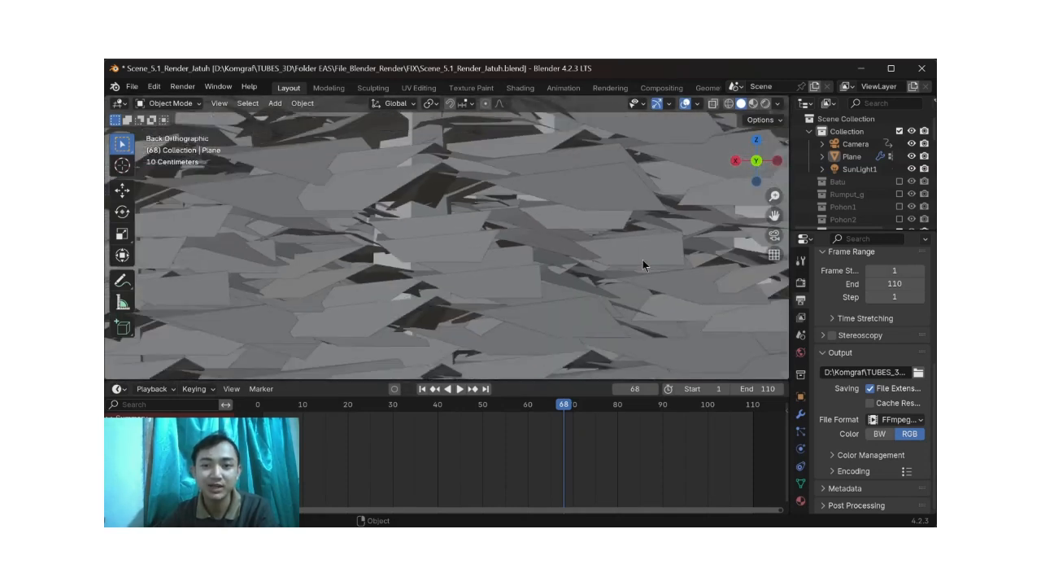
scroll(642, 260, "down", 6)
scroll(641, 261, "down", 2)
middle_click_drag(641, 262, 601, 270)
scroll(601, 270, "down", 3)
left_click(747, 162)
scroll(605, 254, "down", 4)
scroll(593, 292, "up", 8)
mouse_move(486, 298)
middle_mouse_down()
mouse_move(494, 342)
mouse_move(480, 279)
middle_mouse_up()
scroll(481, 282, "down", 3)
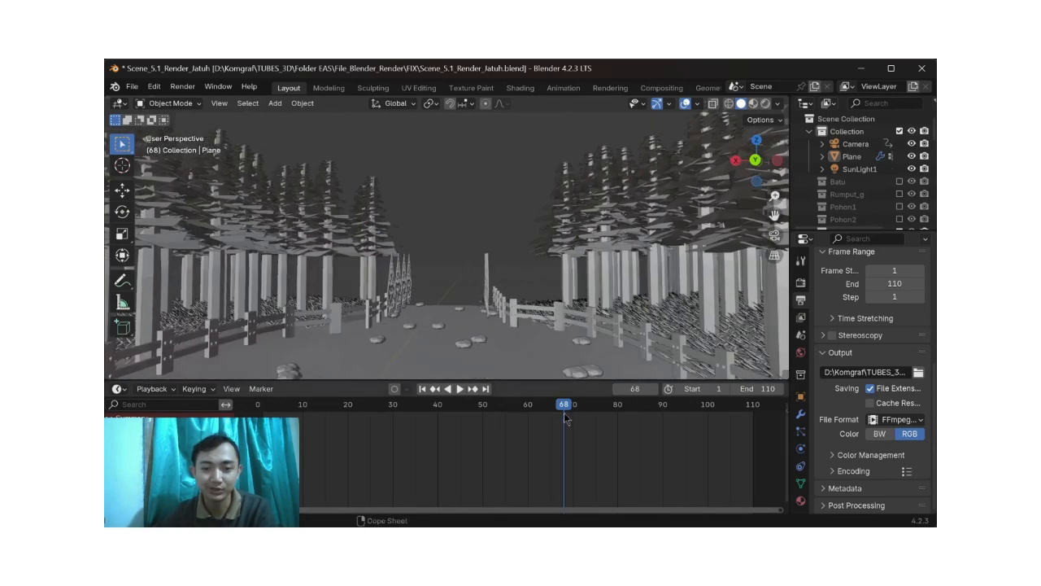
Step: Select the Camera again and scrub to frame 43 to locate it near the fallen farmer
left_click_drag(526, 417, 505, 414)
left_click(850, 143)
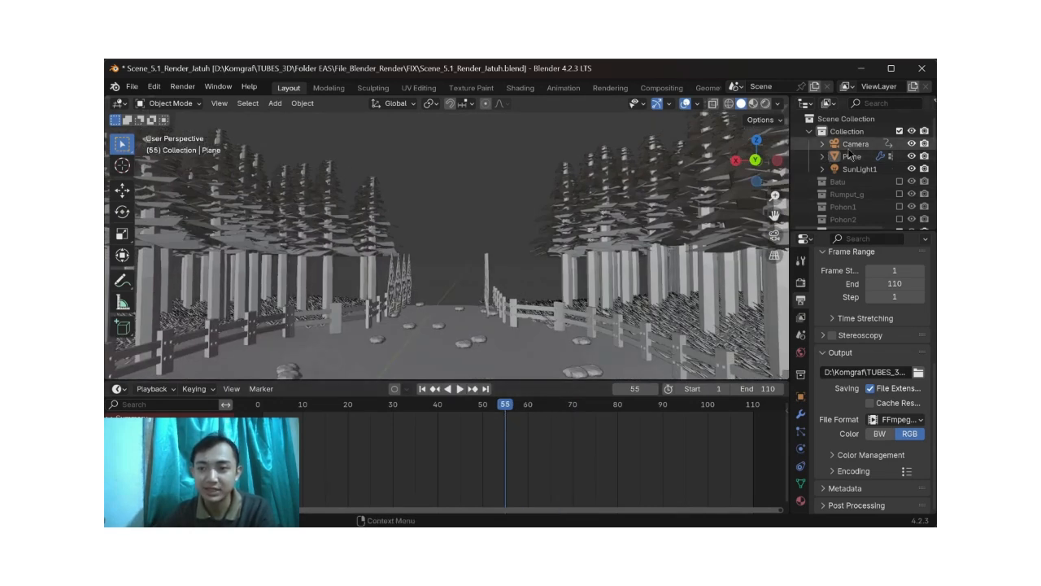
left_click_drag(506, 412, 451, 412)
scroll(500, 310, "down", 8)
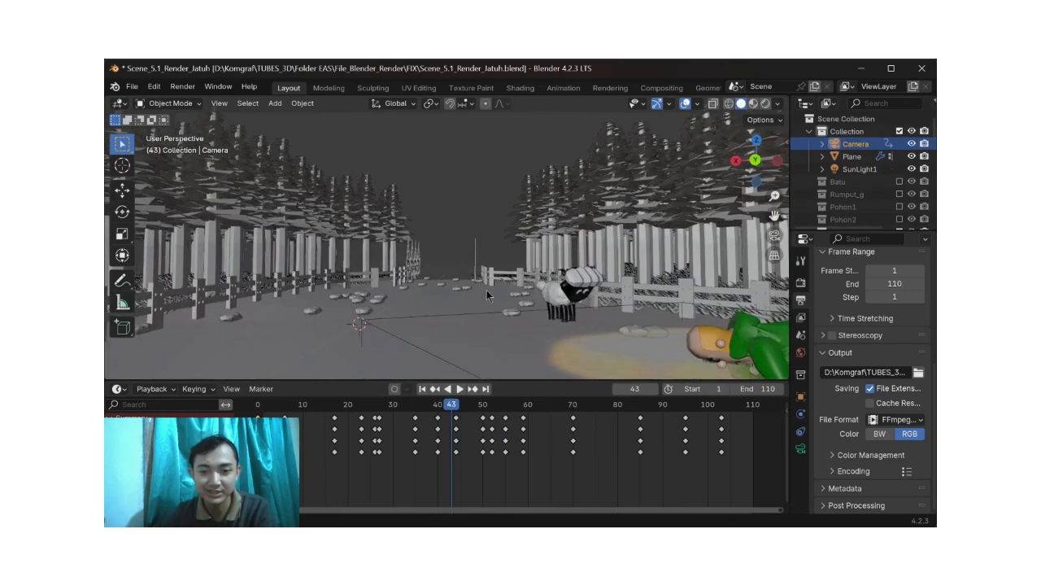
scroll(536, 284, "down", 4)
Step: Replay the fall from frame 12 and scrub on to frame 110 to examine the camera's keyframed movement
key("space")
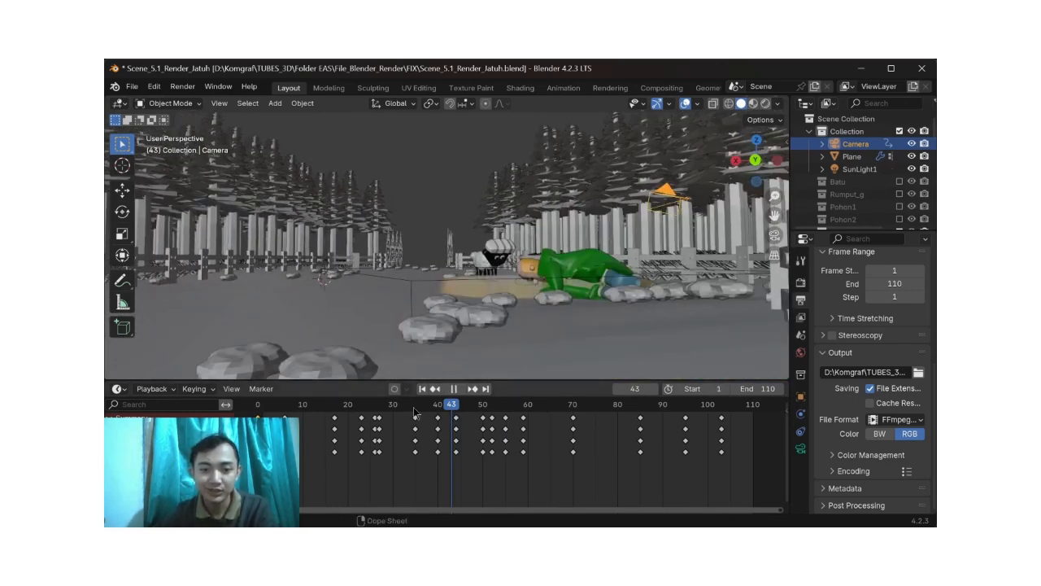
left_click(404, 409)
left_click_drag(403, 410, 312, 419)
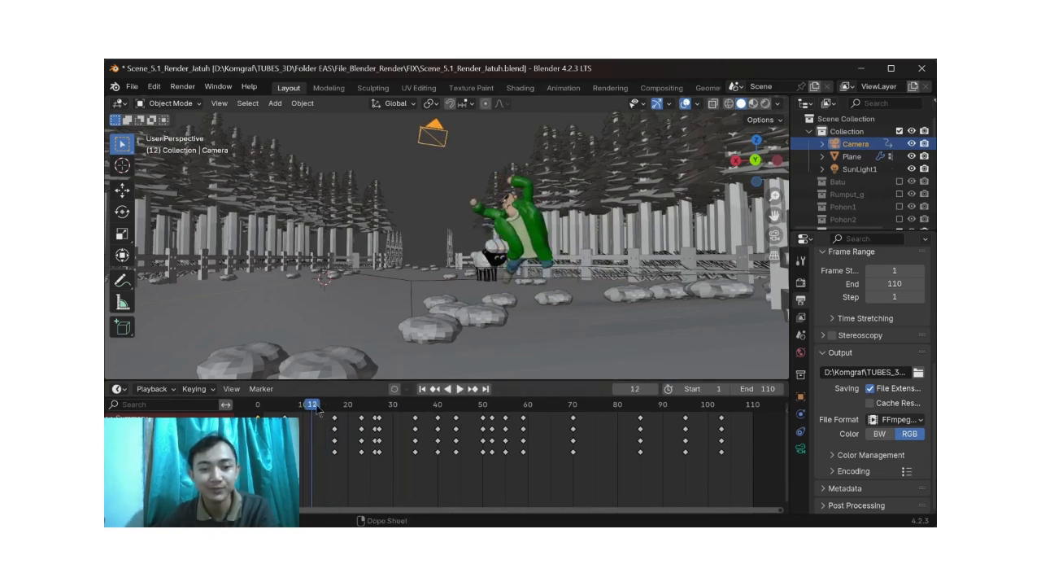
key("space")
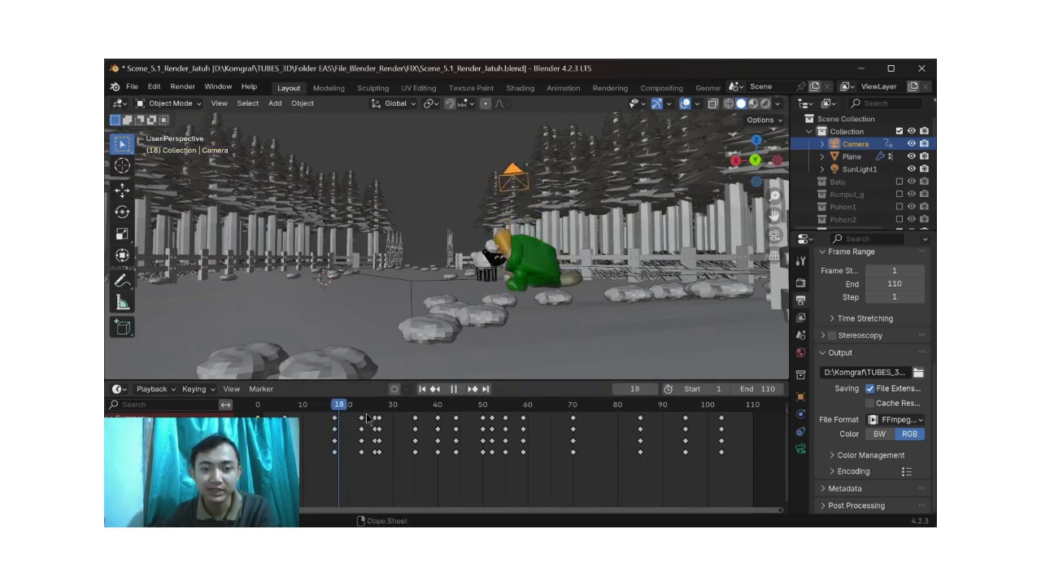
key("space")
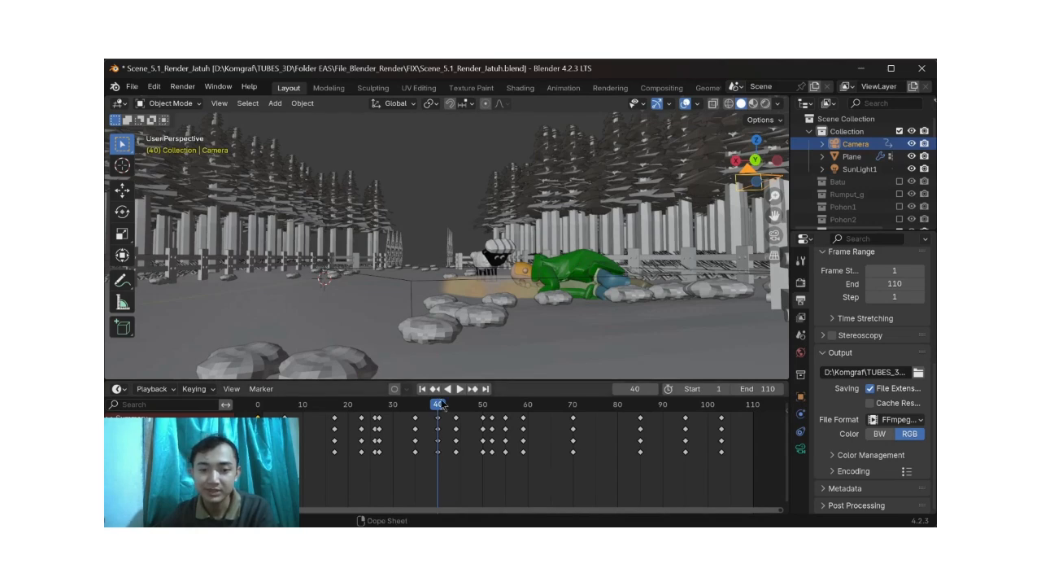
left_click_drag(688, 410, 752, 414)
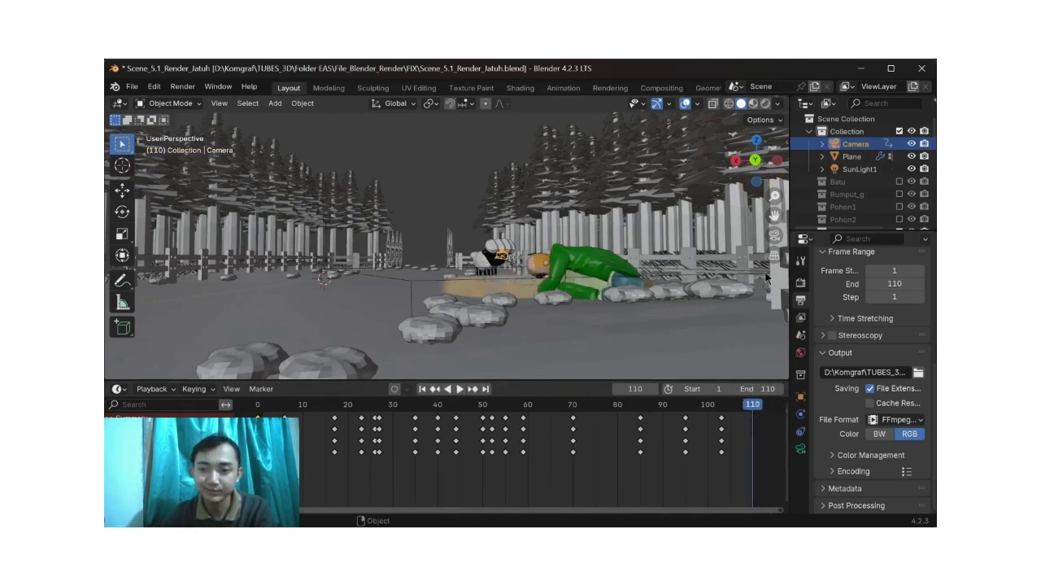
Step: Check the camera view at frame 110 and display the Camera's transform values
left_click(773, 236)
left_click(773, 236)
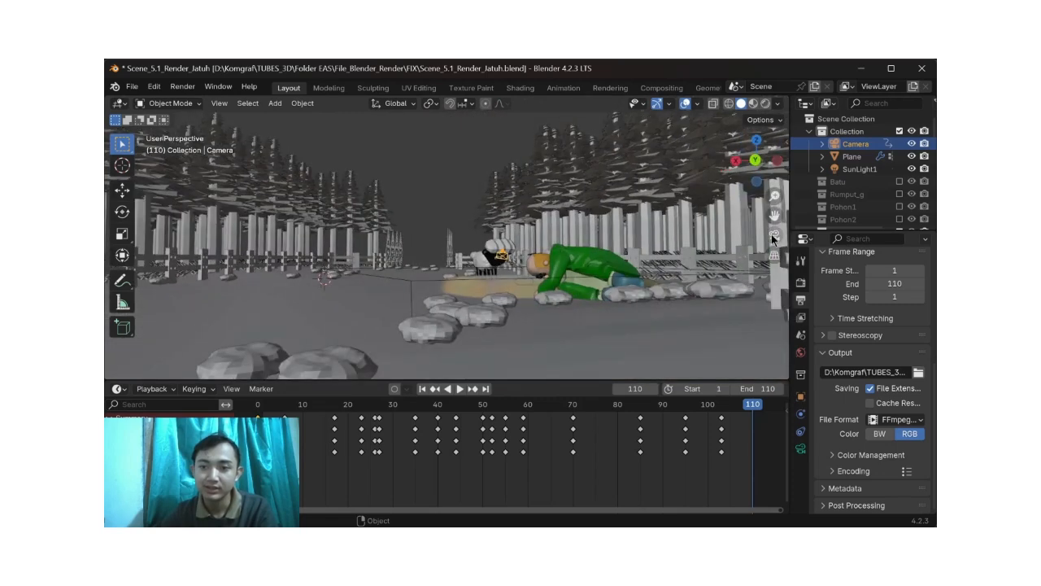
key("n")
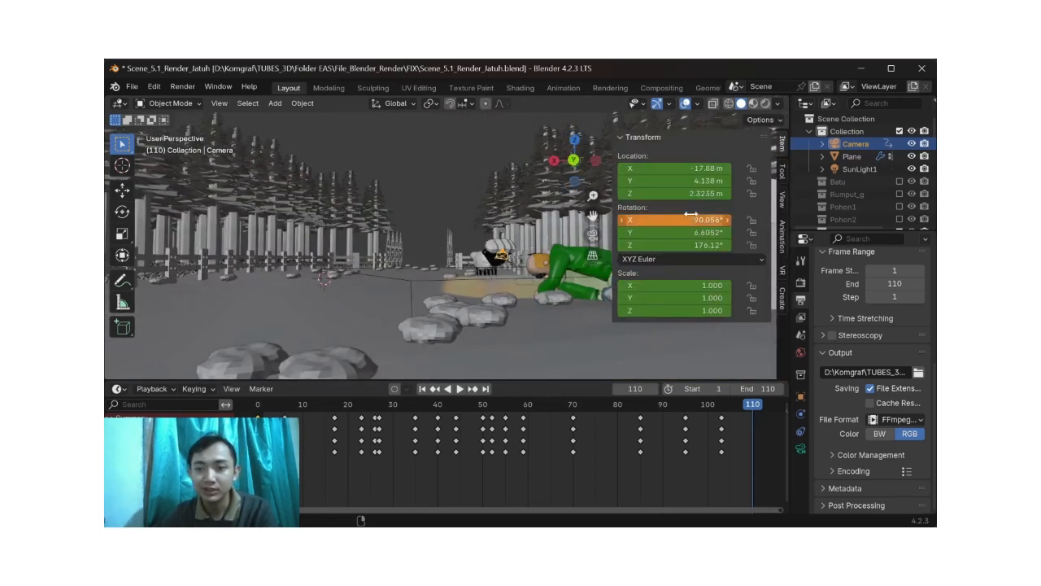
Step: Check the Camera to View lock in the view settings, hide those settings, and look through the scene camera
left_click(781, 199)
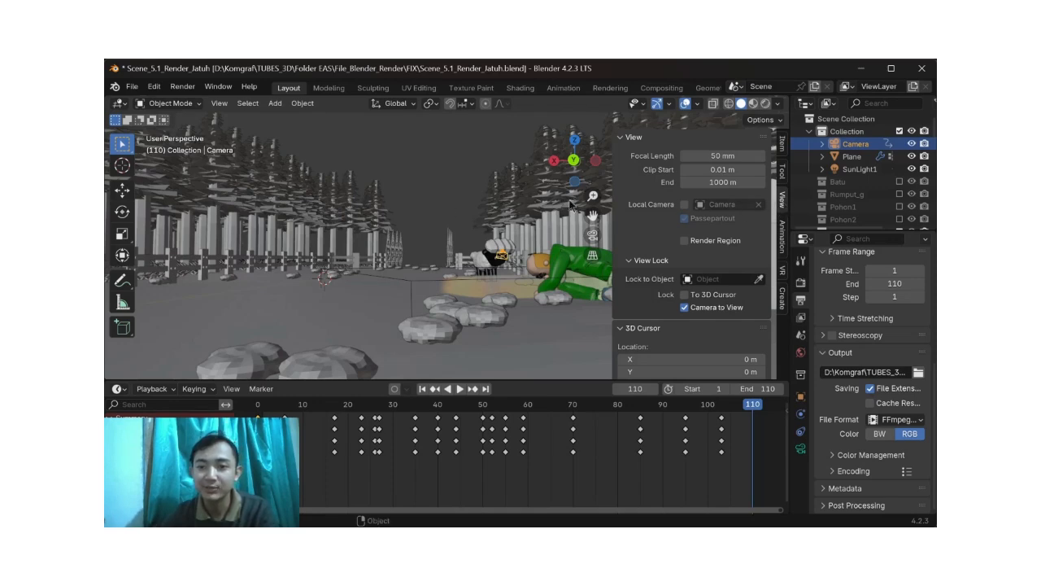
key("n")
left_click(773, 236)
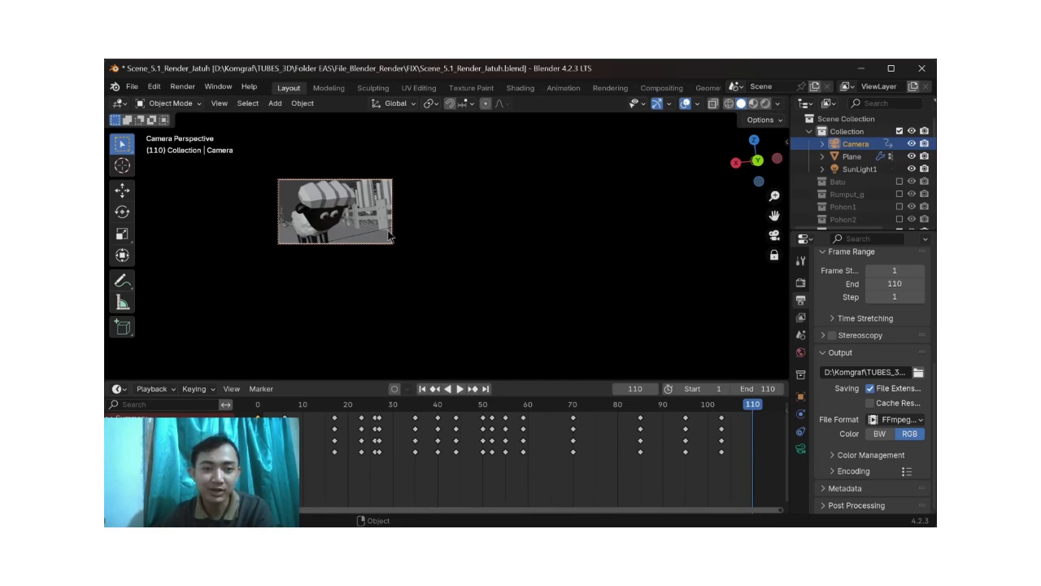
Step: Display the Camera's object transform, reposition the locked camera to look over the fenced path, and insert a keyframe at frame 110
scroll(388, 236, "down", 1)
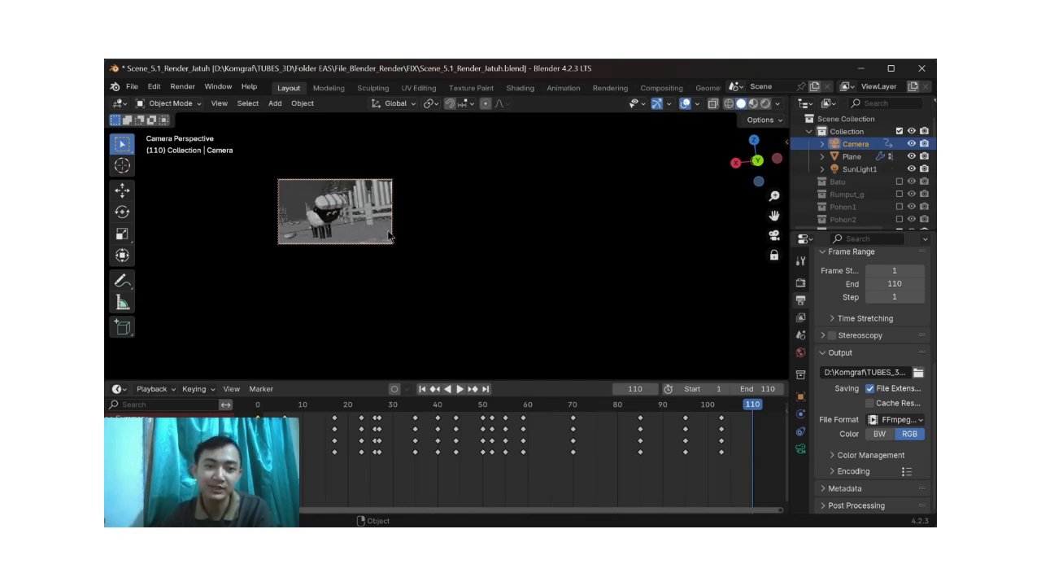
scroll(389, 236, "down", 1)
mouse_move(389, 235)
middle_mouse_down()
mouse_move(345, 238)
mouse_move(416, 236)
mouse_move(380, 237)
middle_mouse_up()
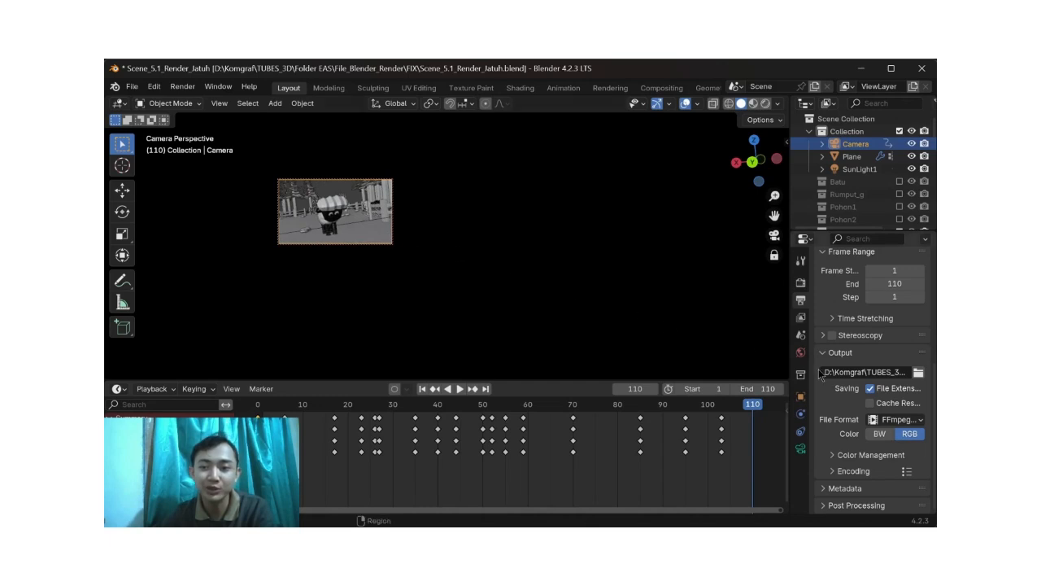
left_click(800, 397)
scroll(870, 324, "up", 2)
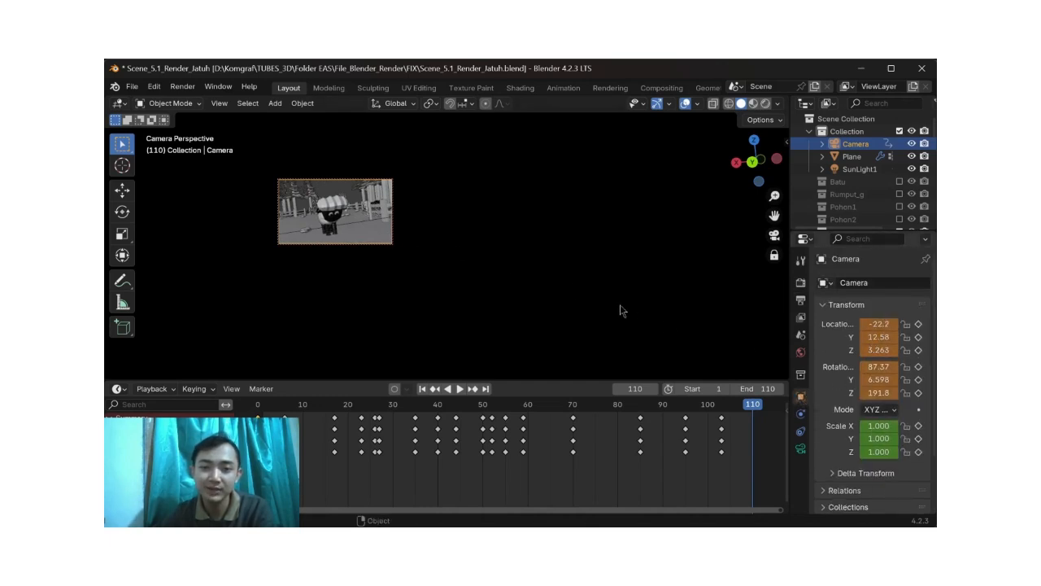
scroll(363, 249, "up", 3)
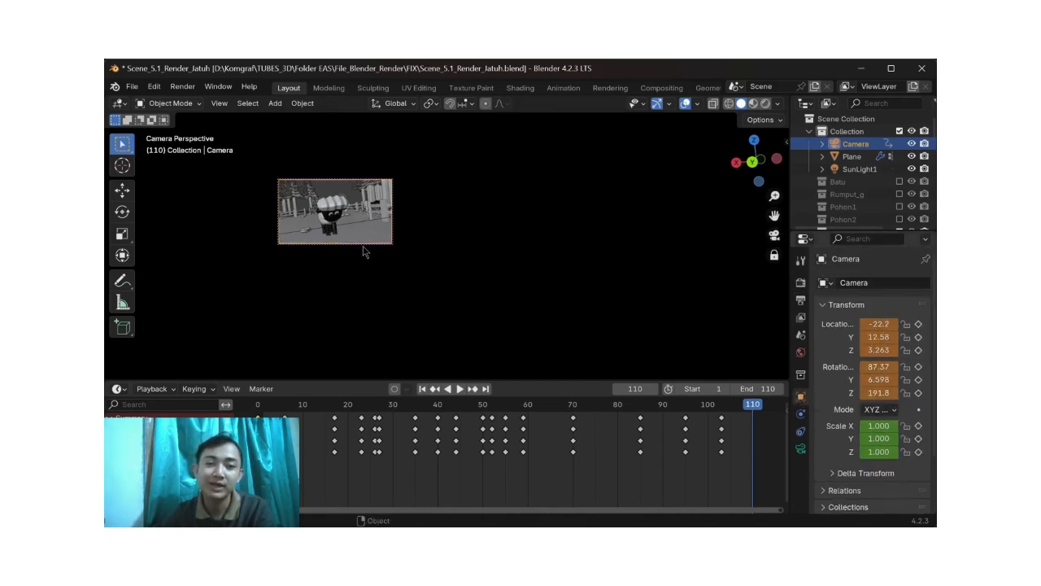
middle_click_drag(365, 248, 382, 217)
middle_click_drag(446, 217, 620, 316, "shift")
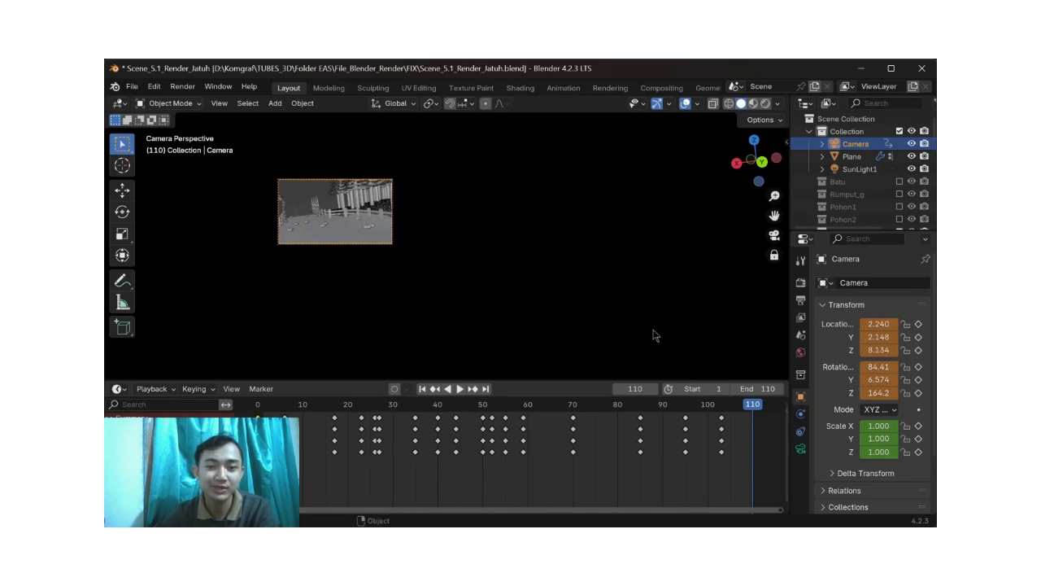
key("i")
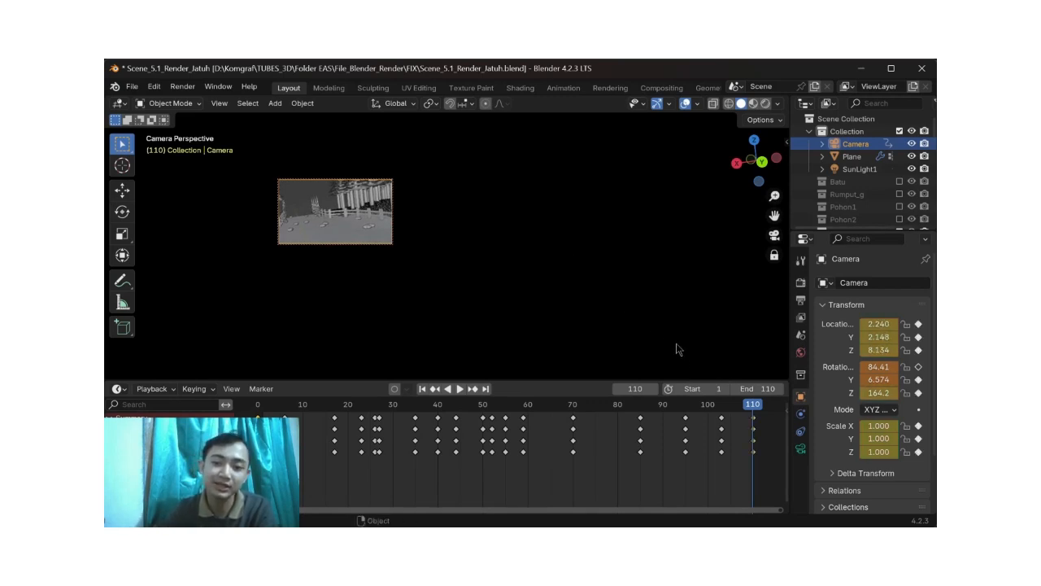
Step: Scrub back to frame 101 and play the animation to check the keyframed camera movement
left_click_drag(743, 409, 711, 407)
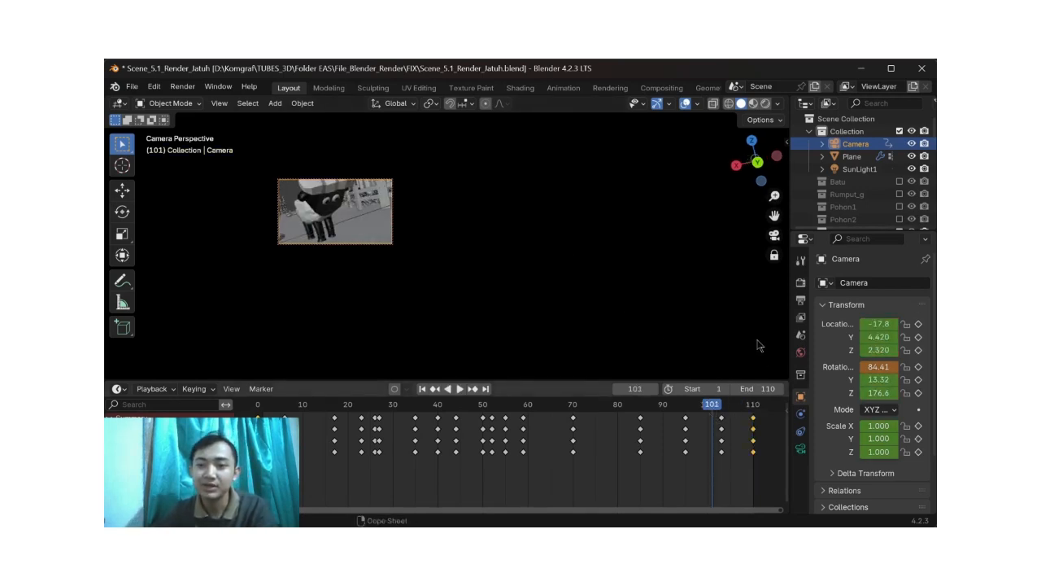
key("space")
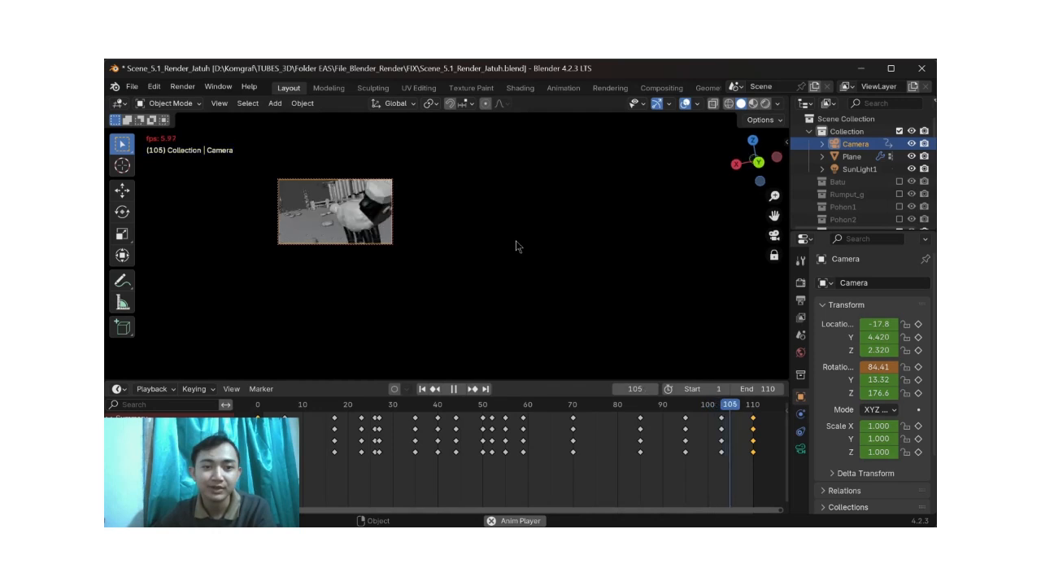
key("space")
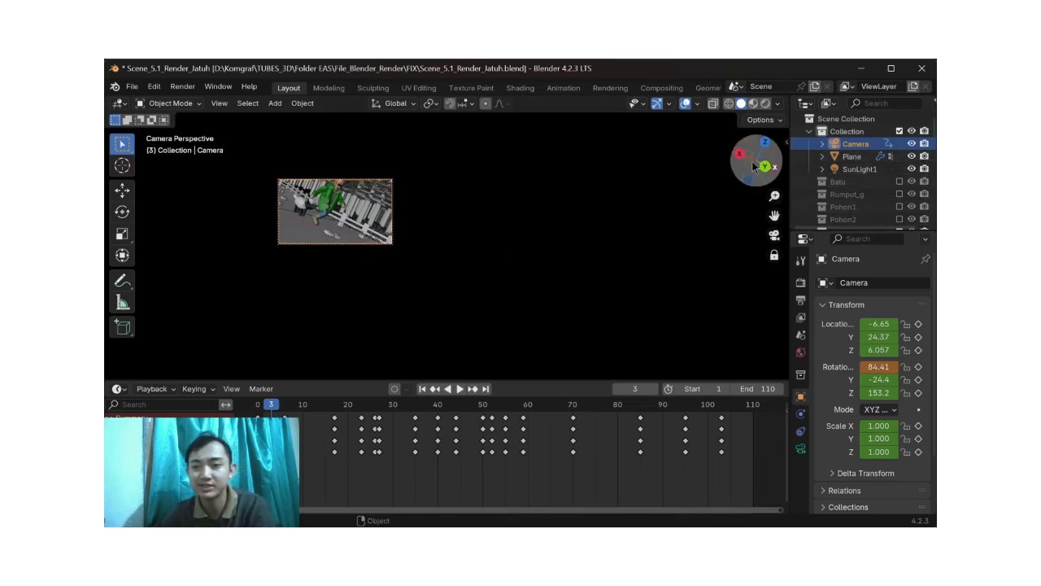
left_click(922, 70)
left_click(628, 323)
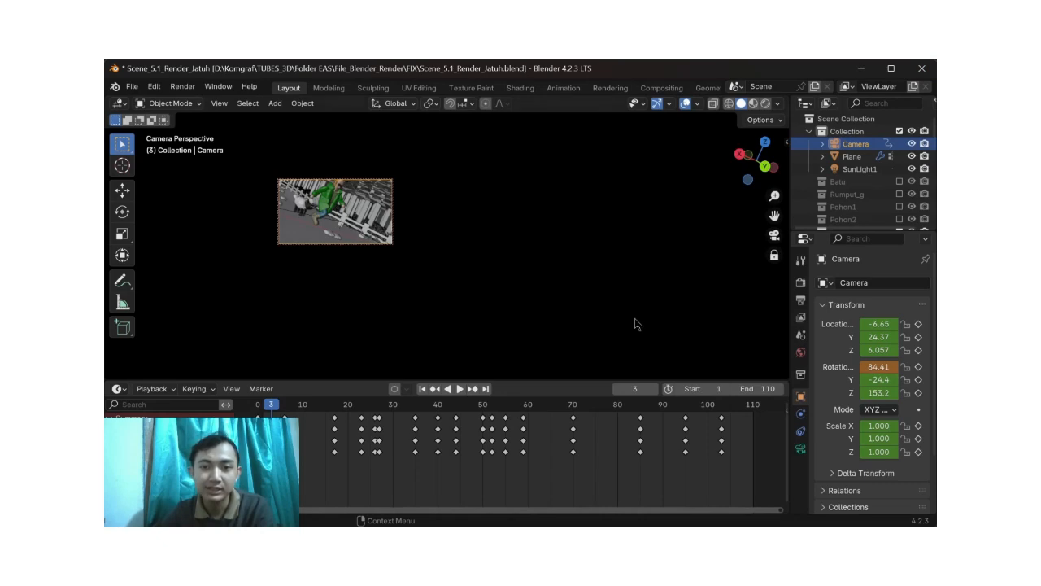
Step: Switch to the Scripting workspace and look over the Light script
scroll(610, 91, "down", 3)
scroll(588, 90, "down", 2)
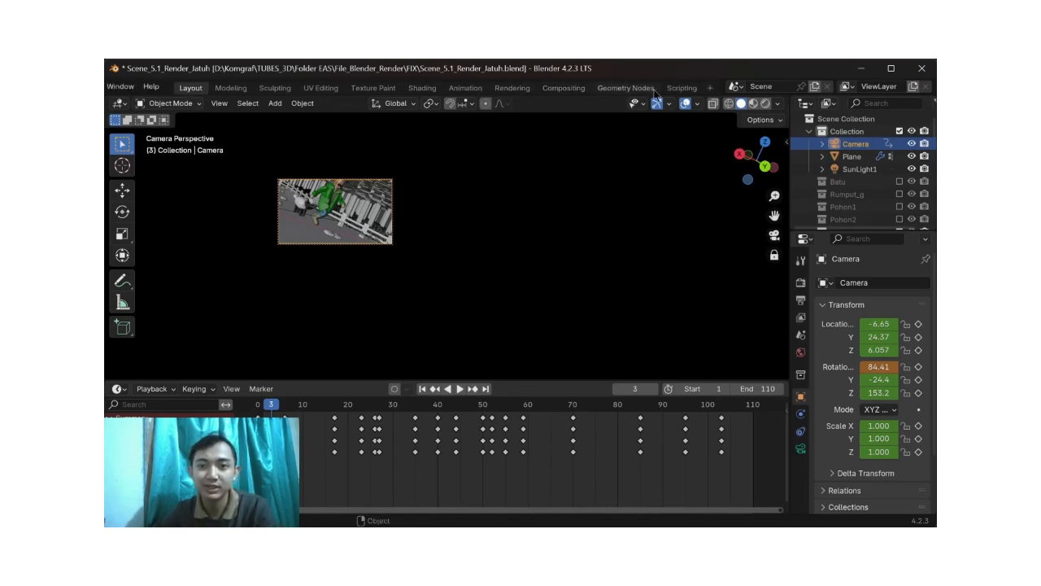
left_click(681, 88)
scroll(586, 187, "up", 7)
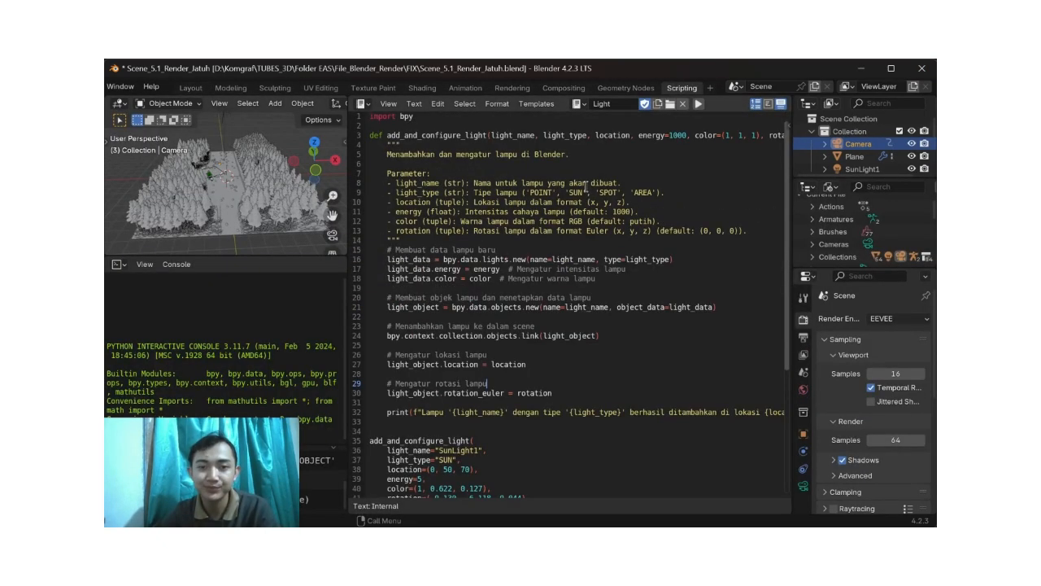
scroll(559, 224, "down", 7)
scroll(560, 230, "up", 3)
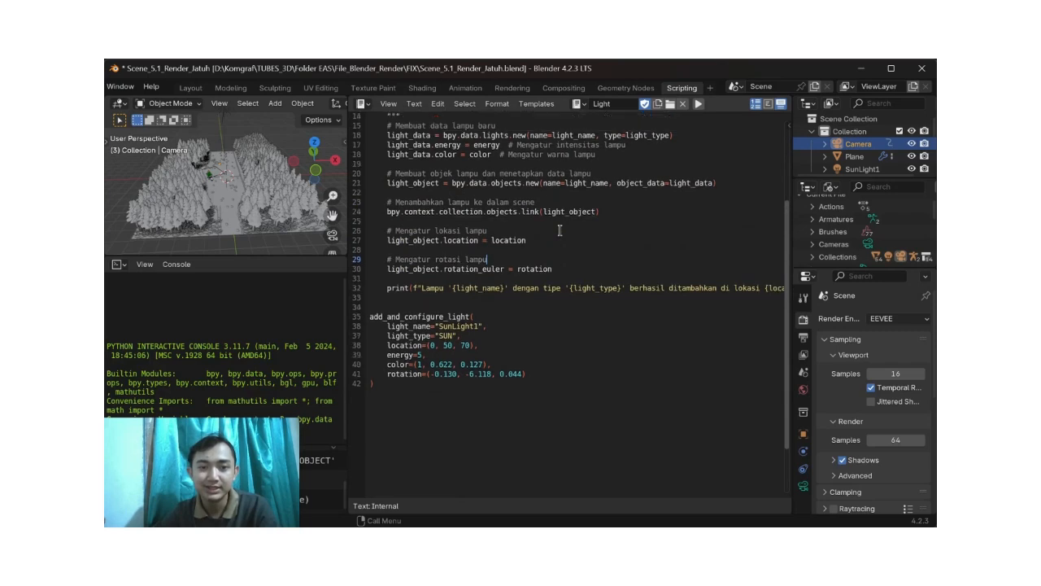
Step: Examine the parameters of the add_and_configure_light function across its full definition line
scroll(559, 231, "up", 4)
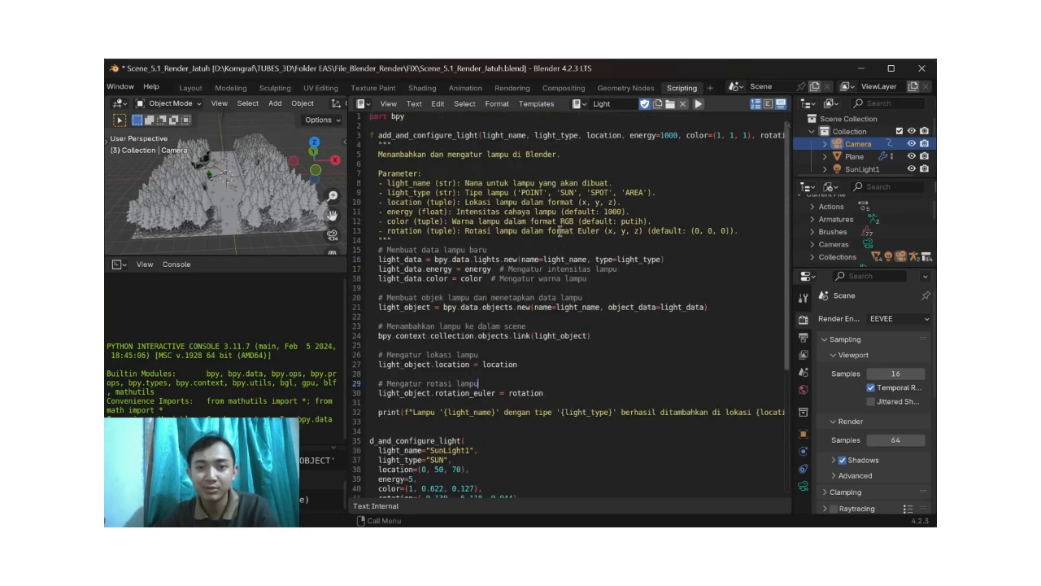
scroll(519, 140, "left", 1)
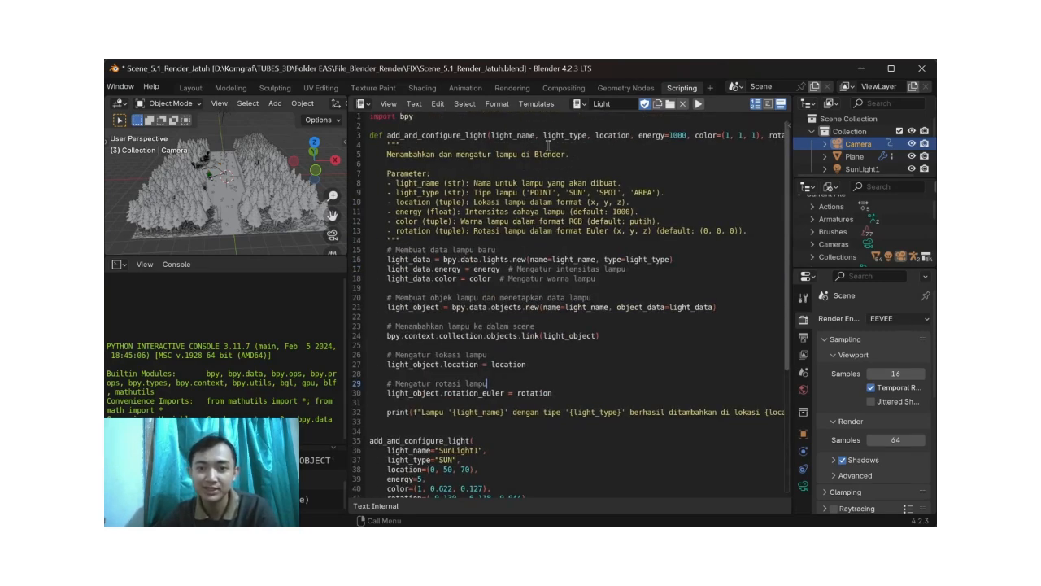
scroll(573, 144, "right", 5)
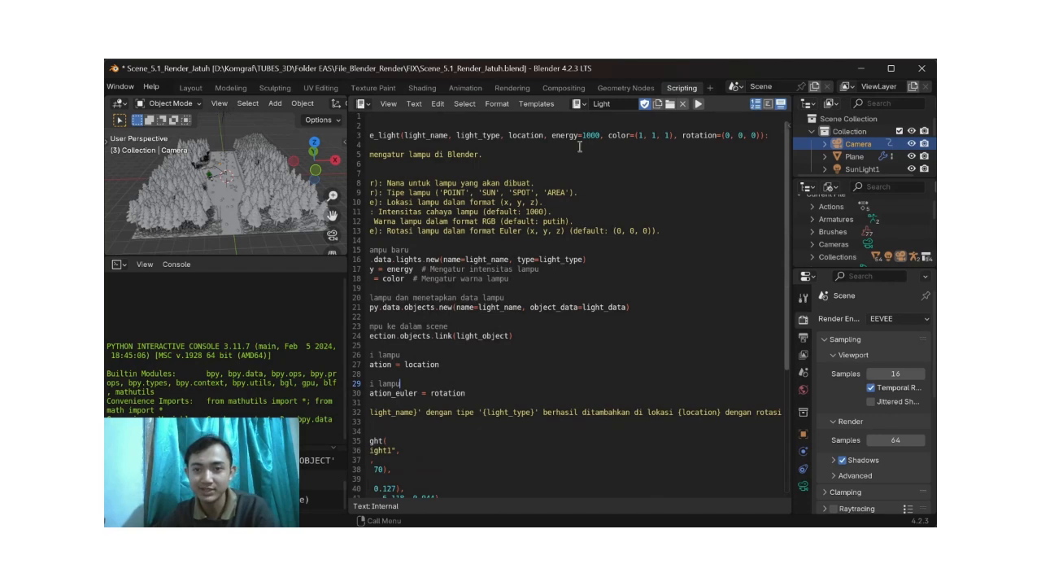
scroll(575, 147, "down", 1)
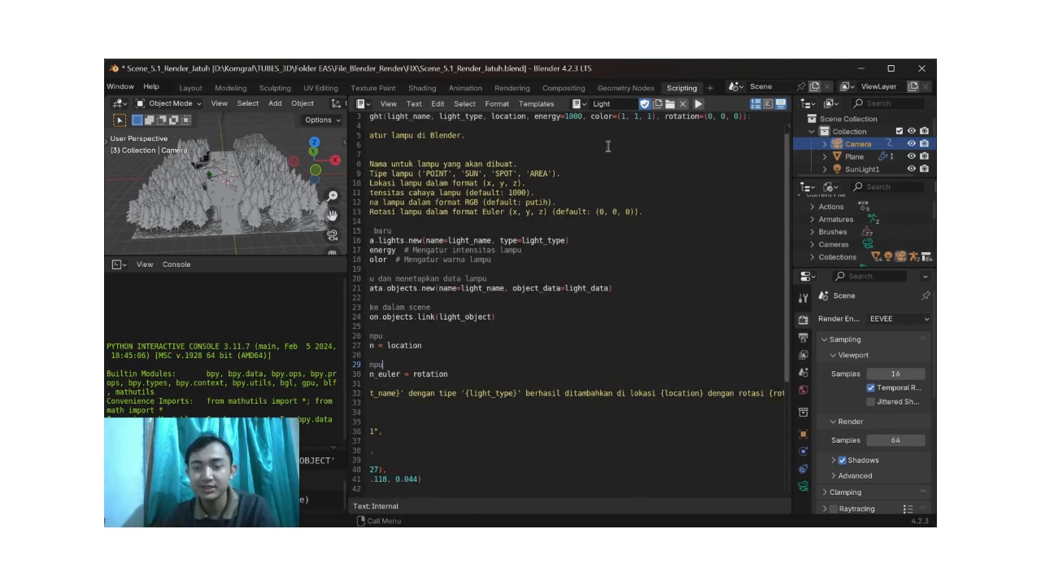
scroll(601, 146, "up", 1)
scroll(601, 146, "left", 5)
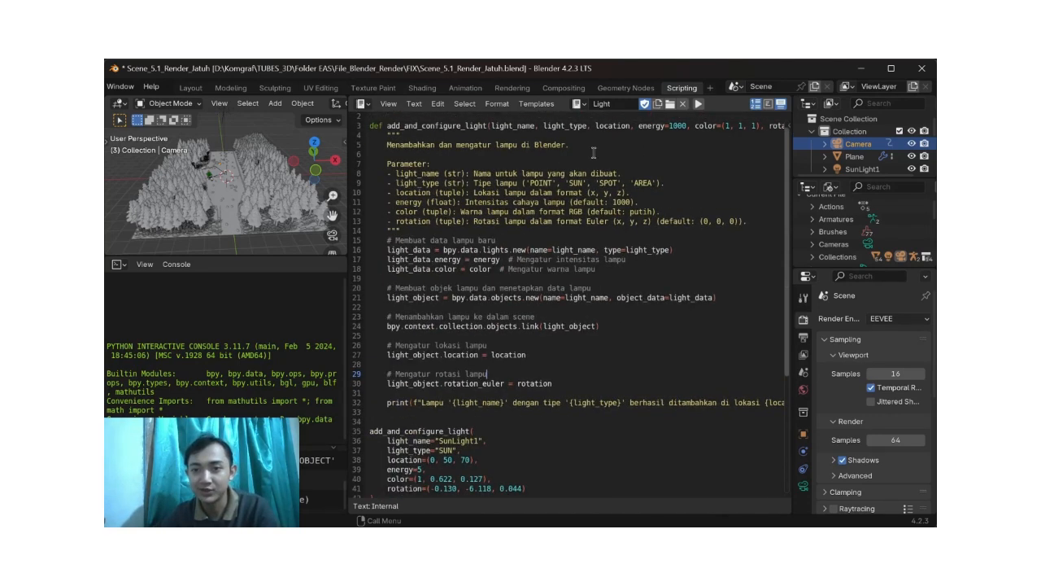
Step: Find the SunLight1 call at the end of the script and display SunLight1's object transform for comparison
scroll(525, 245, "down", 6)
scroll(498, 282, "down", 1)
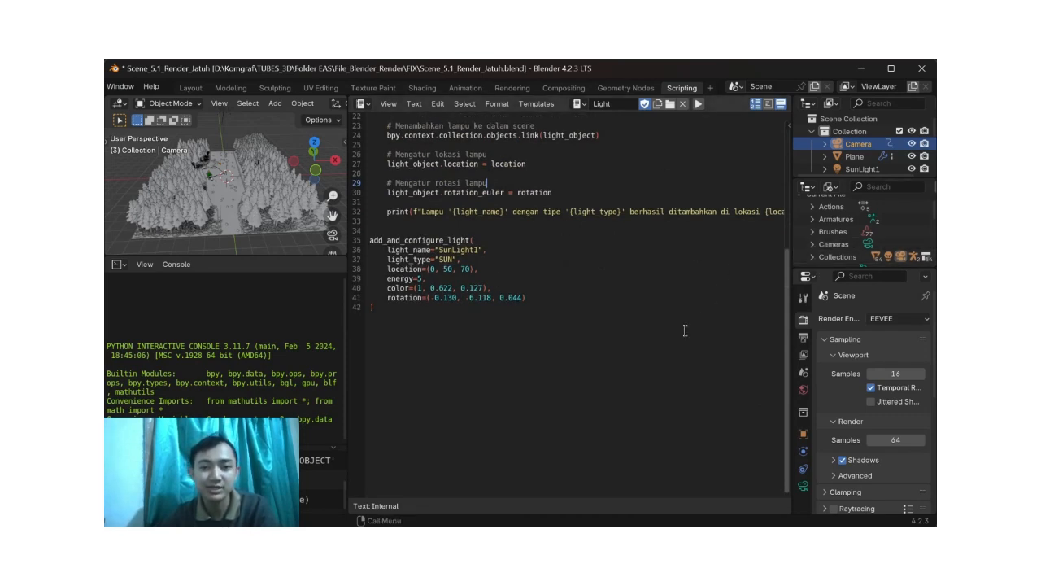
left_click(803, 433)
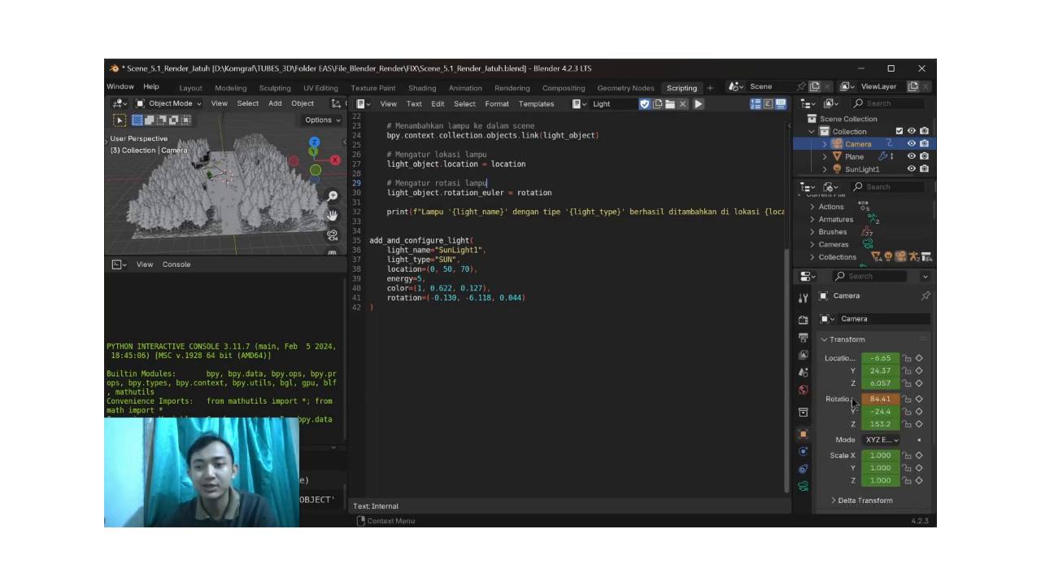
left_click(862, 169)
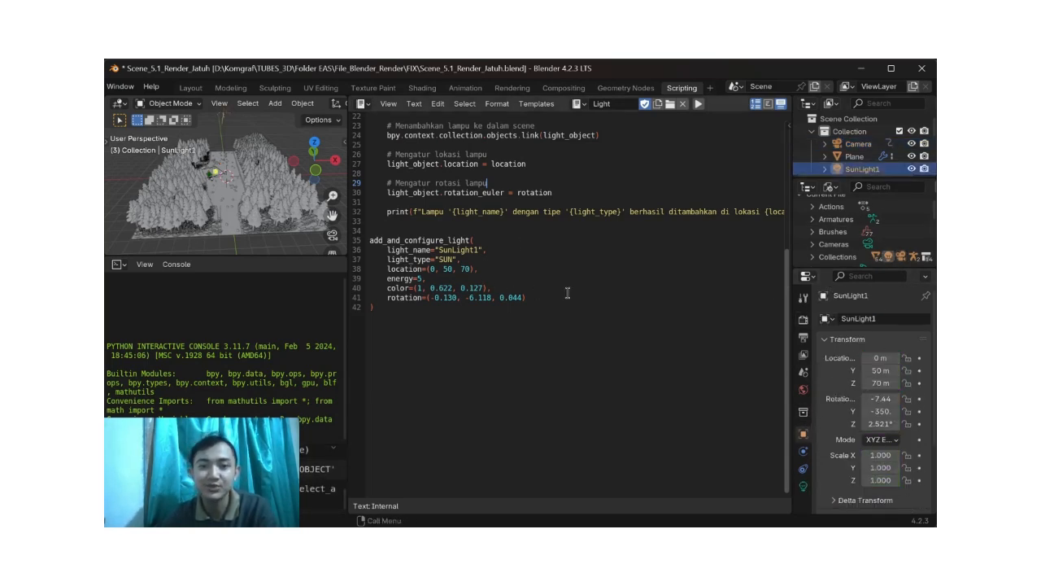
left_click_drag(476, 330, 383, 163)
left_click(518, 307)
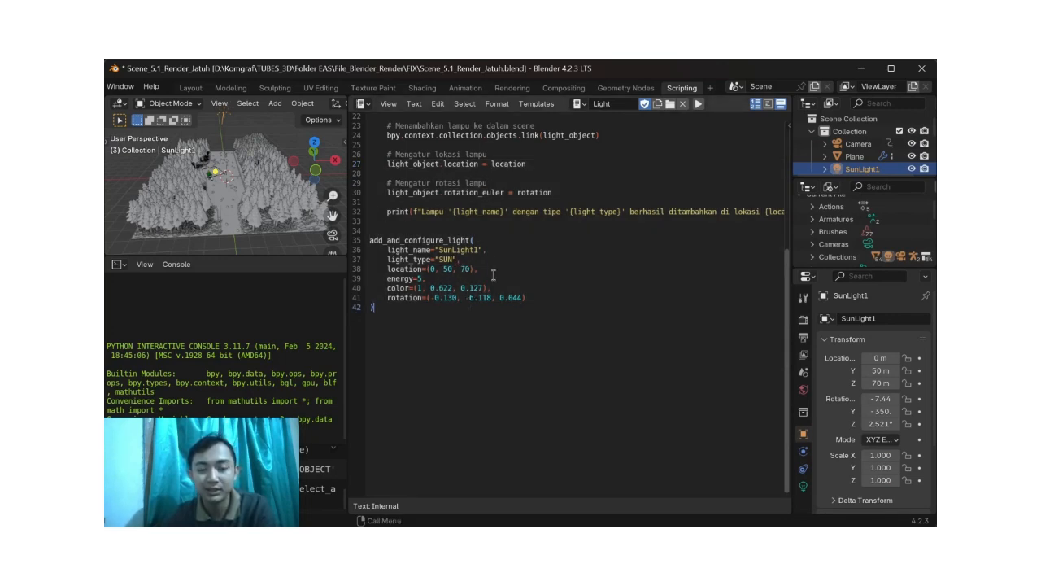
Step: Examine the name, type, location, energy and color arguments in the SunLight1 call, highlighting lines along the way
scroll(492, 275, "up", 5)
scroll(494, 279, "down", 6)
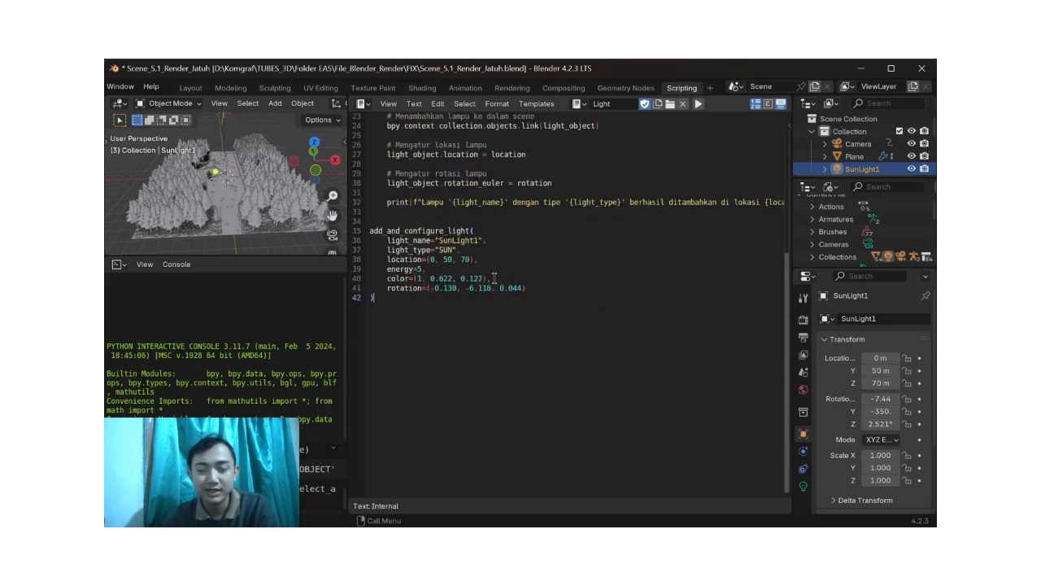
scroll(487, 269, "up", 1)
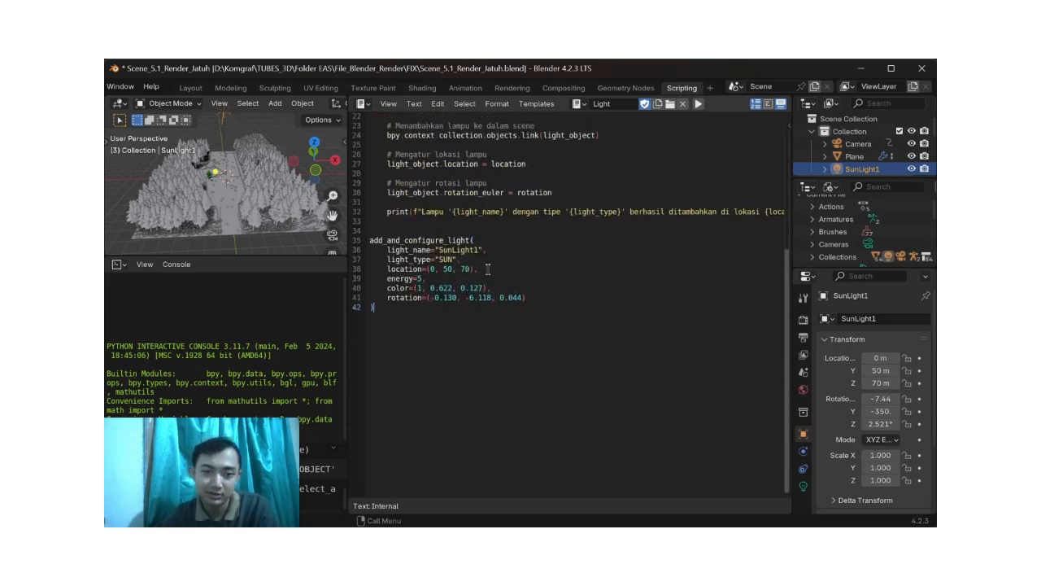
scroll(488, 269, "up", 1)
scroll(487, 270, "down", 2)
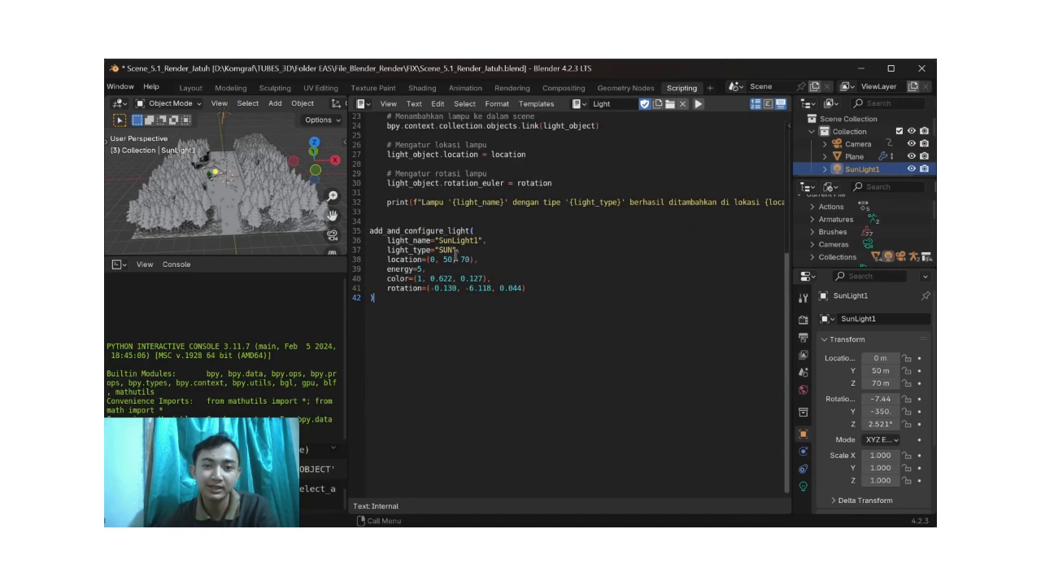
left_click_drag(480, 249, 370, 232)
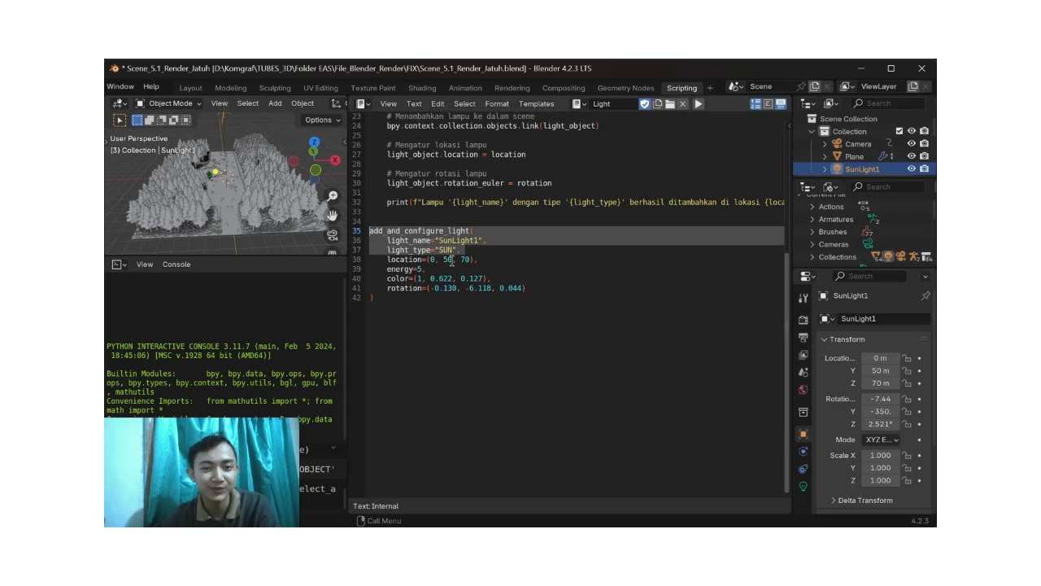
left_click_drag(479, 261, 374, 269)
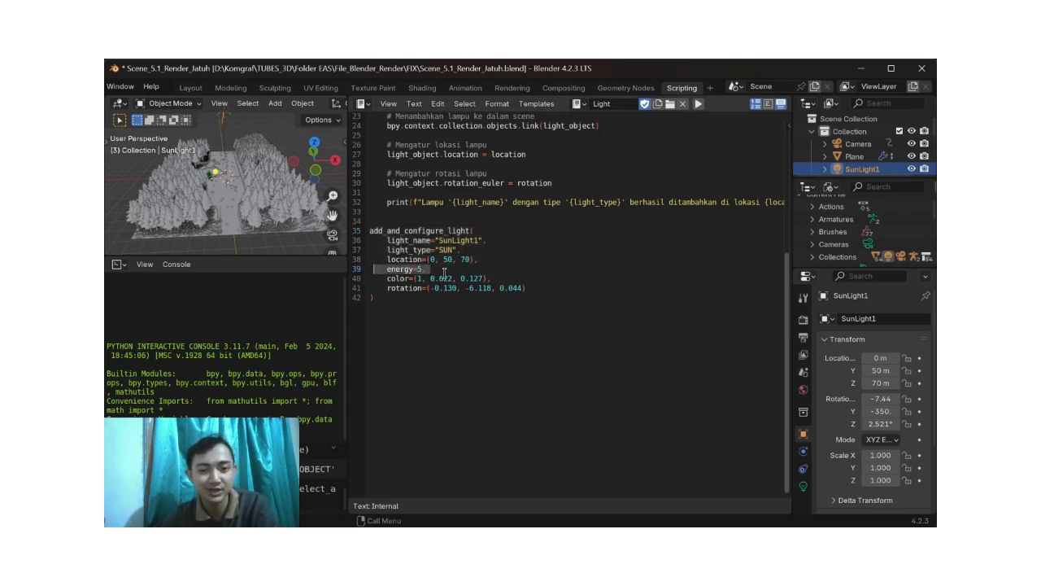
left_click_drag(507, 279, 402, 281)
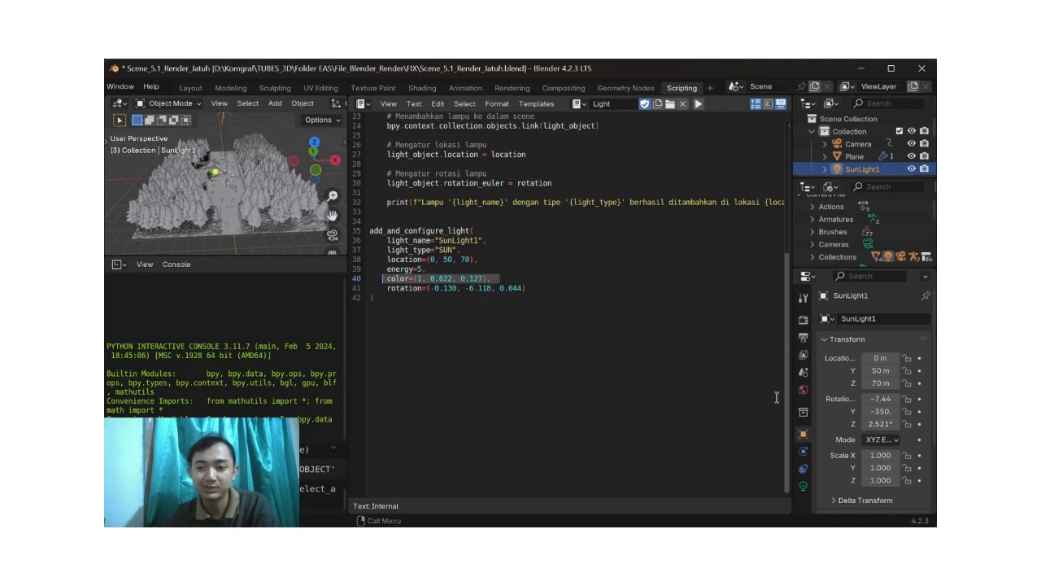
Step: Display SunLight1's light data and show its color as RGB values
left_click(803, 486)
left_click(886, 391)
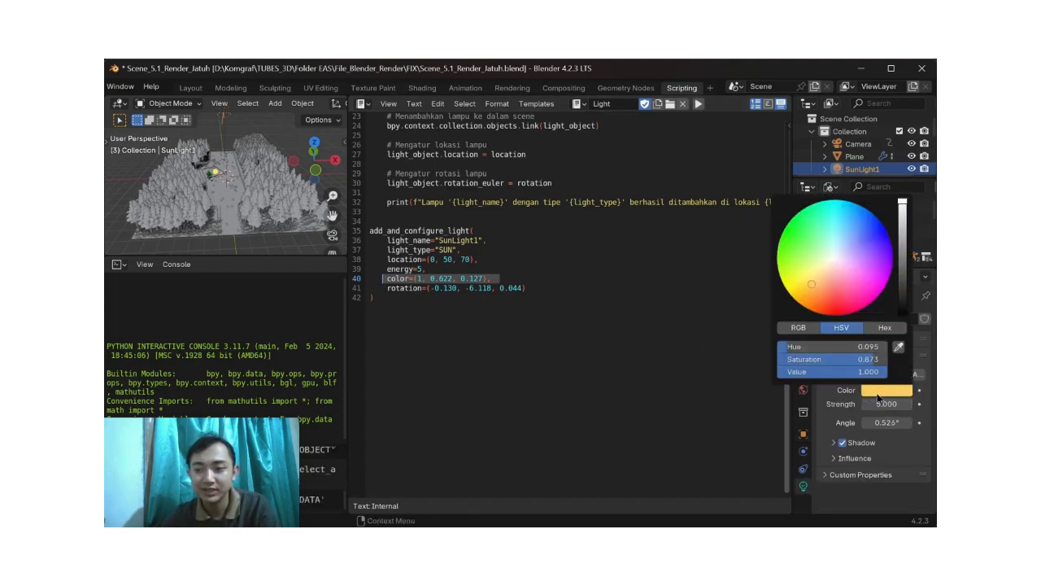
left_click(796, 328)
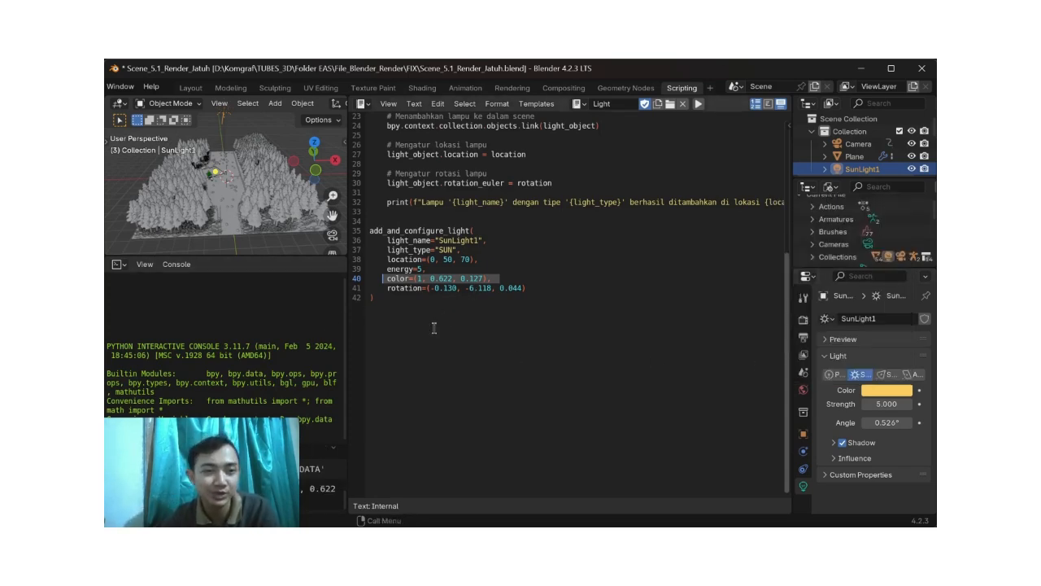
Step: Return to the Layout workspace, leave the camera view, and show the forest path from above in rendered shading
left_click(191, 88)
left_click(777, 236)
scroll(574, 245, "down", 5)
middle_click_drag(567, 248, 574, 325, "shift")
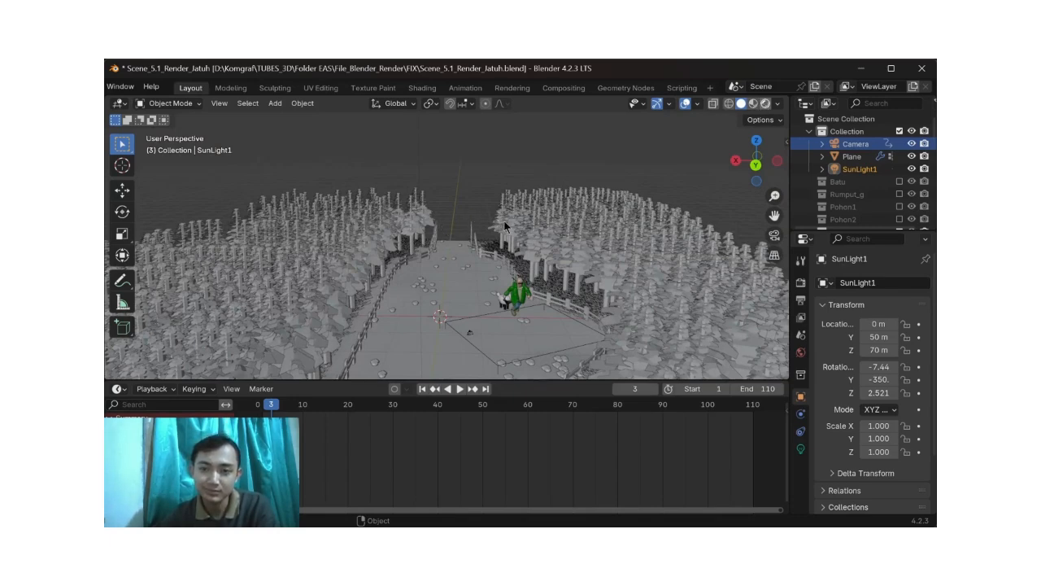
left_click(765, 104)
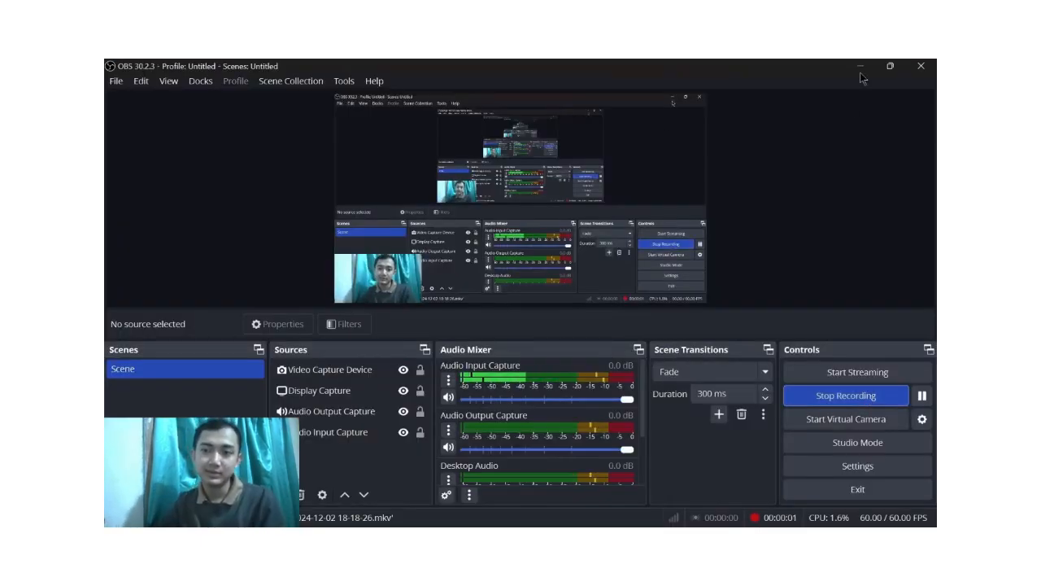
Step: Minimize OBS to return to the Scene_1_Kamera file in Blender
left_click(861, 66)
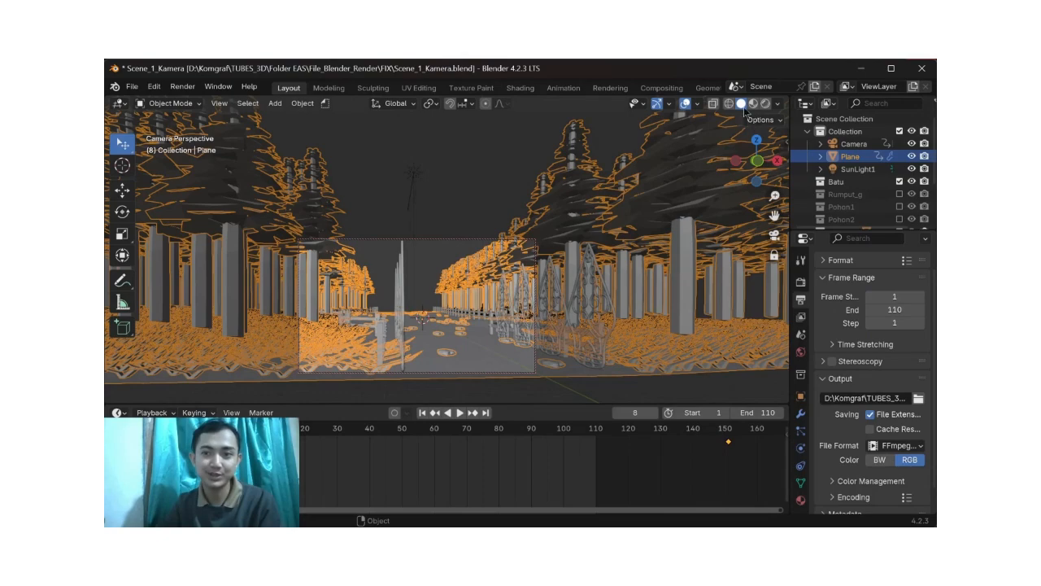
Step: Leave the camera view, deselect the plane, and examine the whole forest and its path in rendered shading from several angles
left_click(774, 235)
scroll(513, 238, "down", 10)
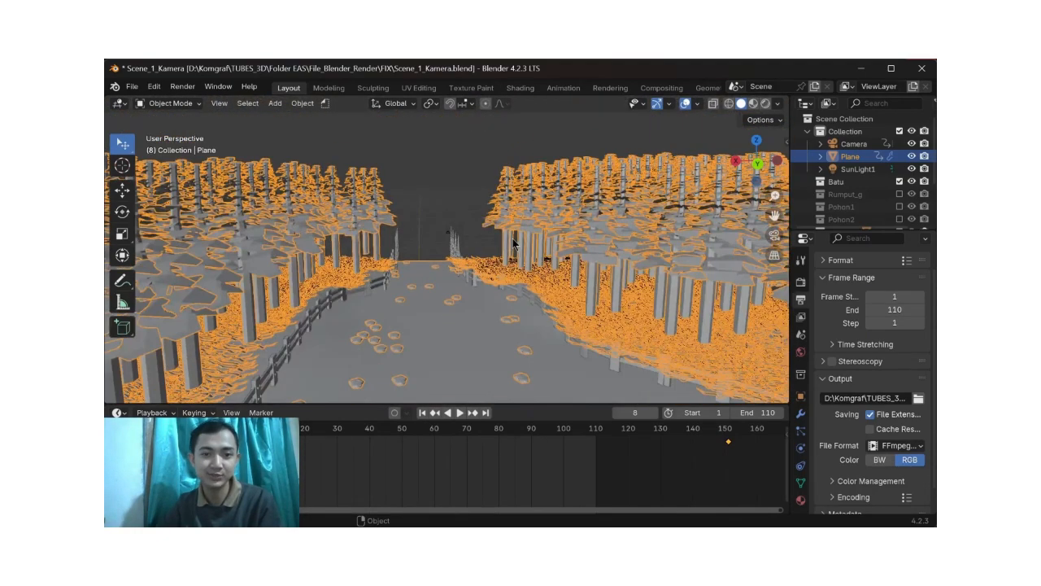
scroll(512, 240, "down", 5)
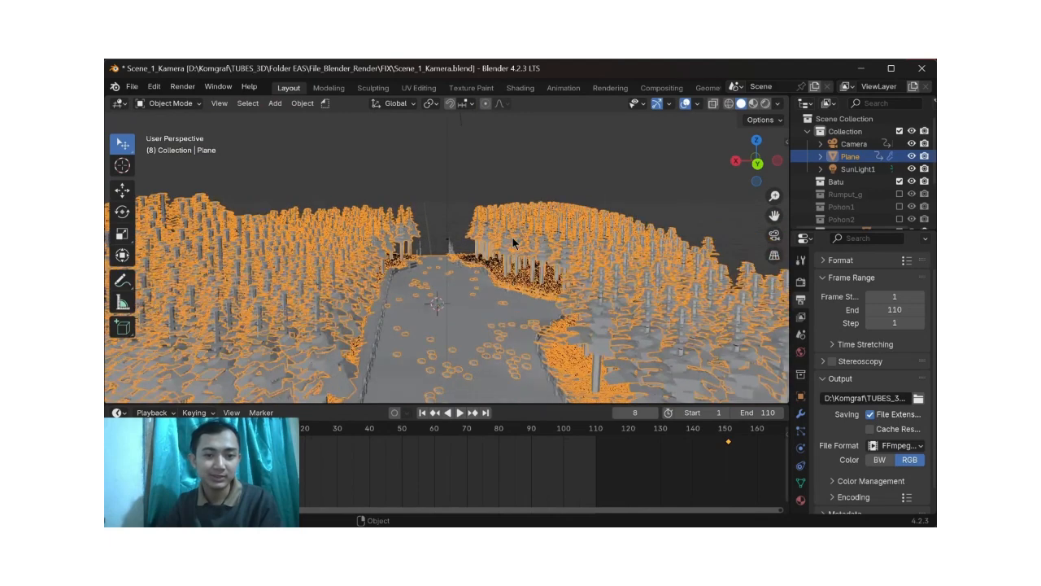
scroll(501, 238, "up", 3)
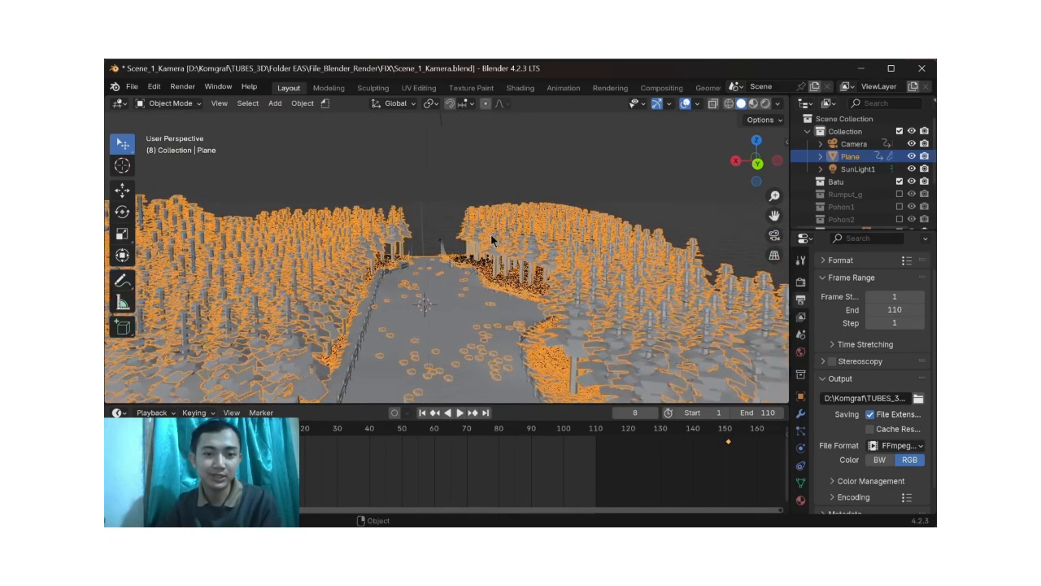
scroll(491, 234, "up", 2)
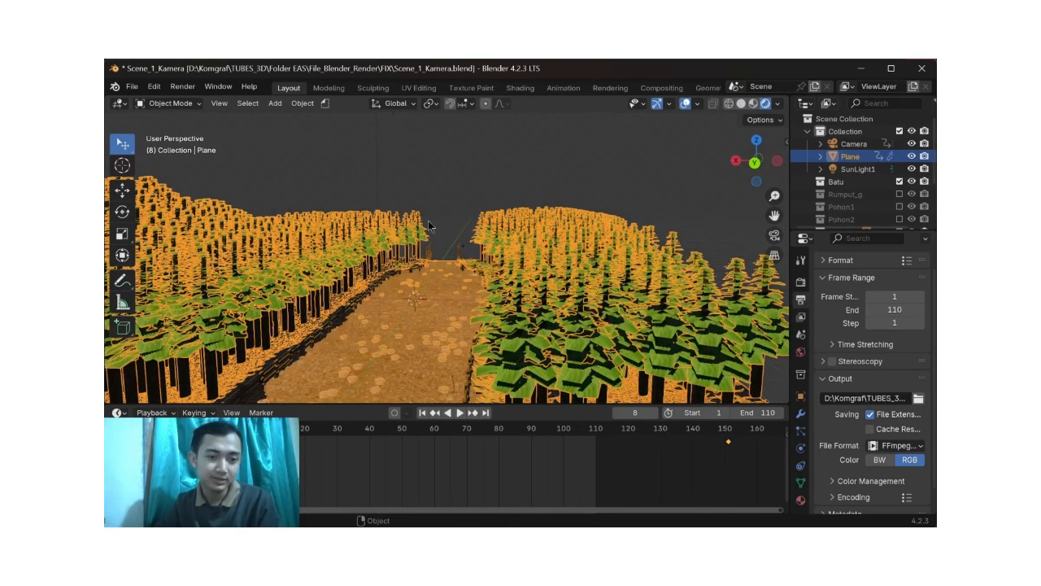
left_click(457, 188)
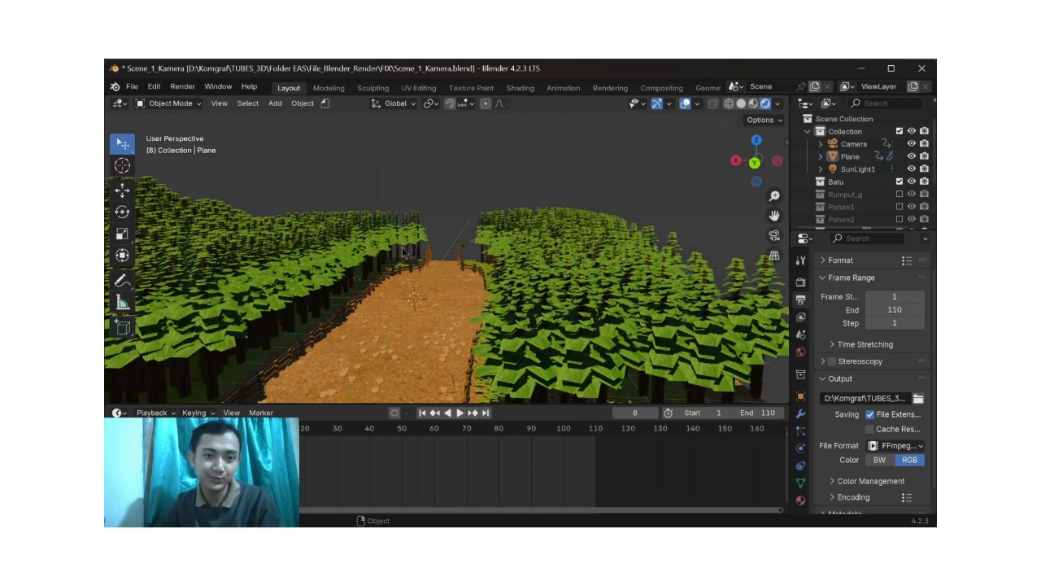
middle_click_drag(403, 252, 402, 243)
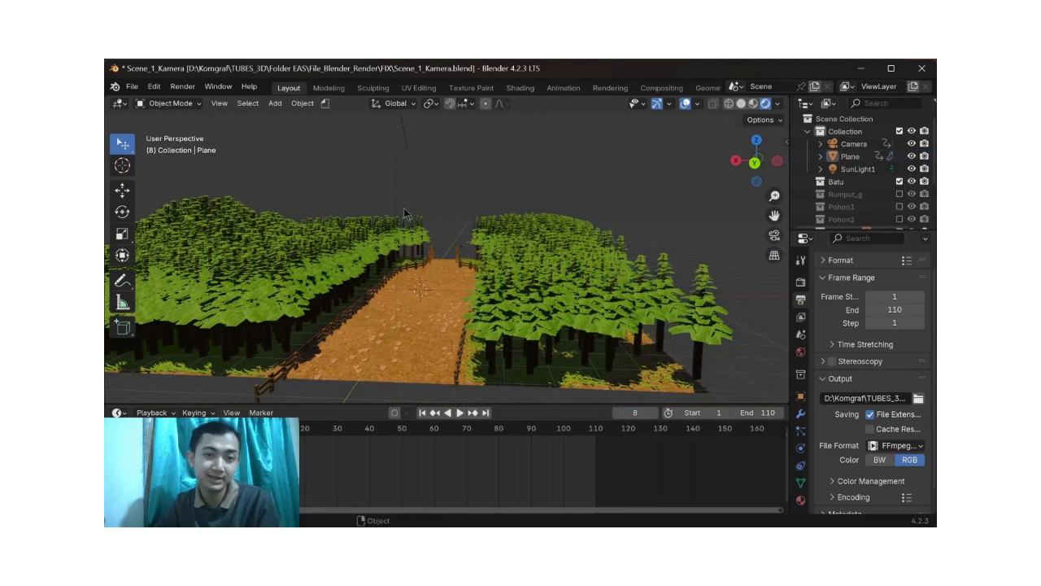
scroll(431, 214, "down", 3)
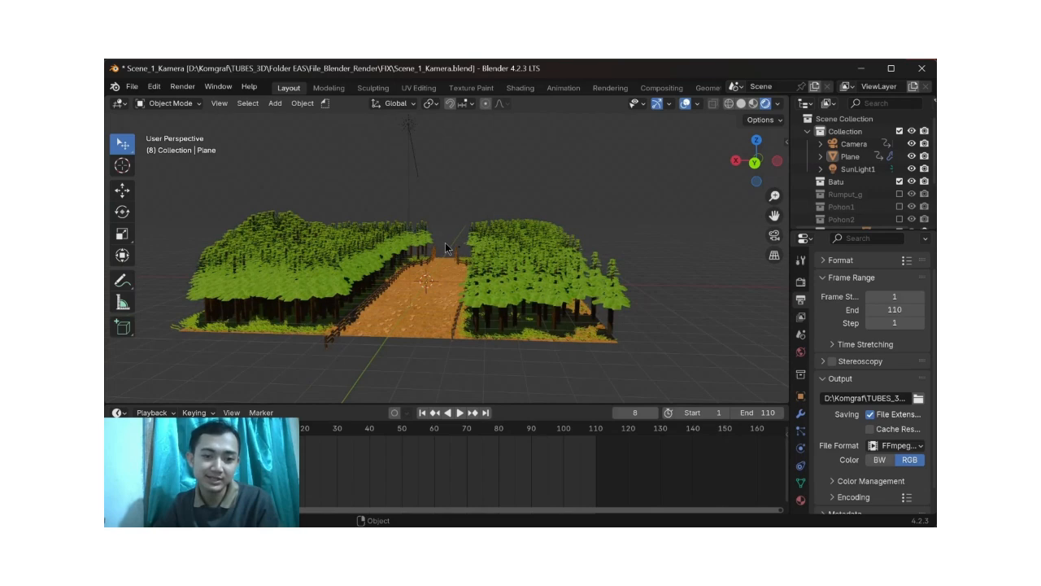
scroll(444, 237, "up", 3)
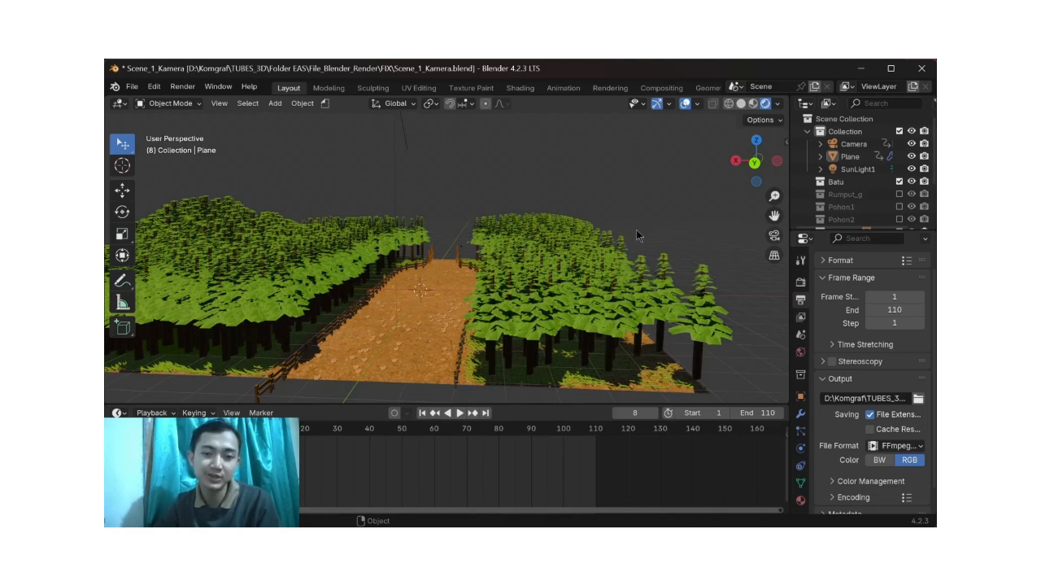
mouse_move(391, 277)
middle_mouse_down()
mouse_move(370, 293)
mouse_move(363, 286)
middle_mouse_up()
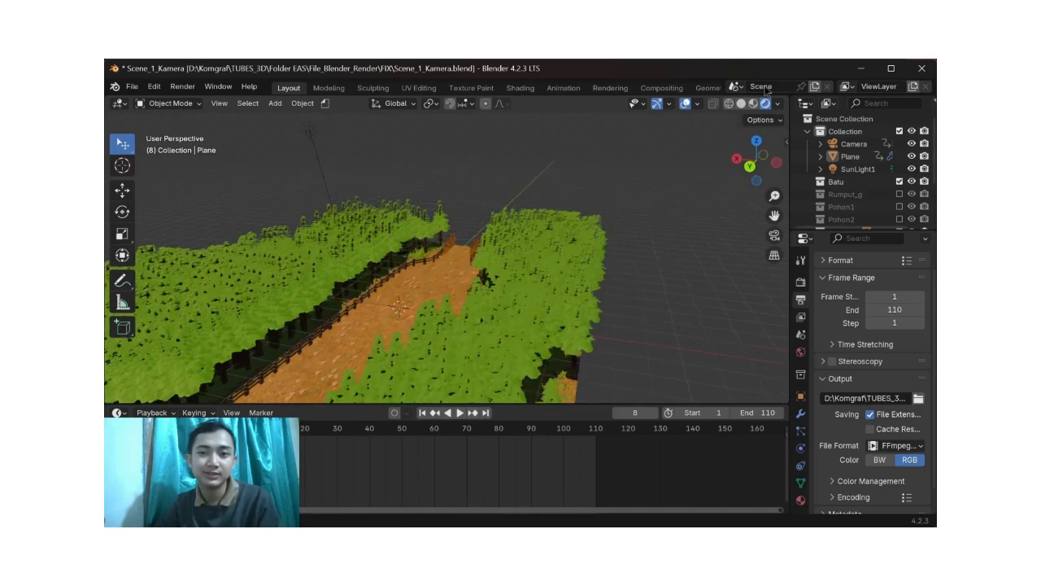
Step: Return the viewport to solid shading and close the Scene_1_Kamera file without saving
left_click(741, 104)
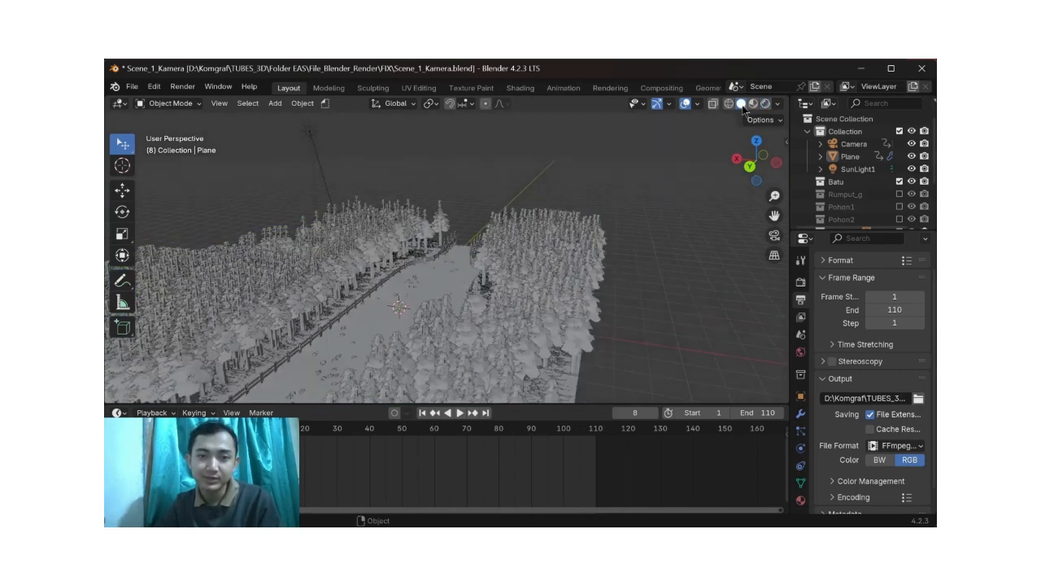
middle_click_drag(360, 206, 372, 197)
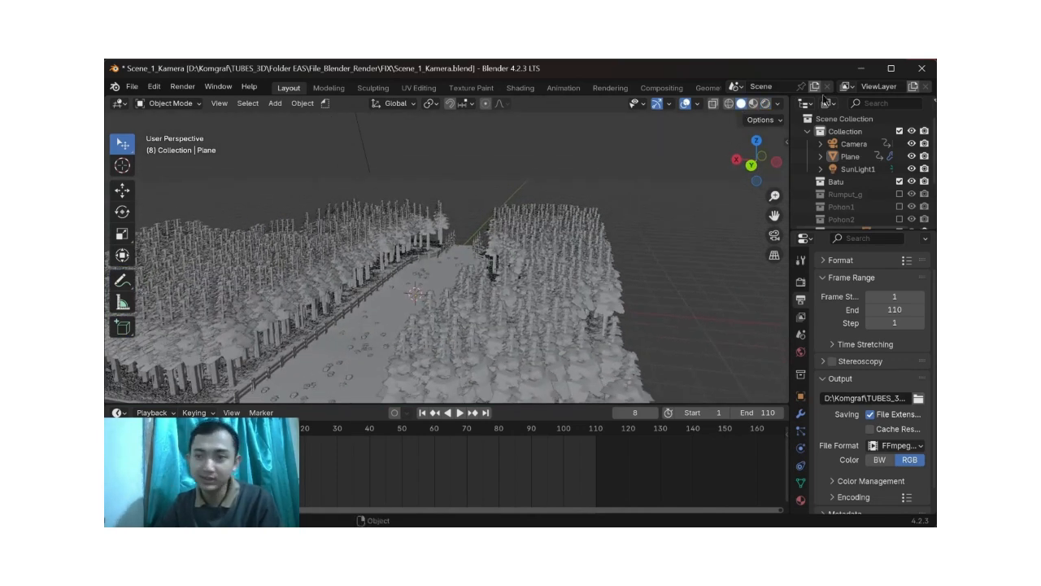
left_click(923, 65)
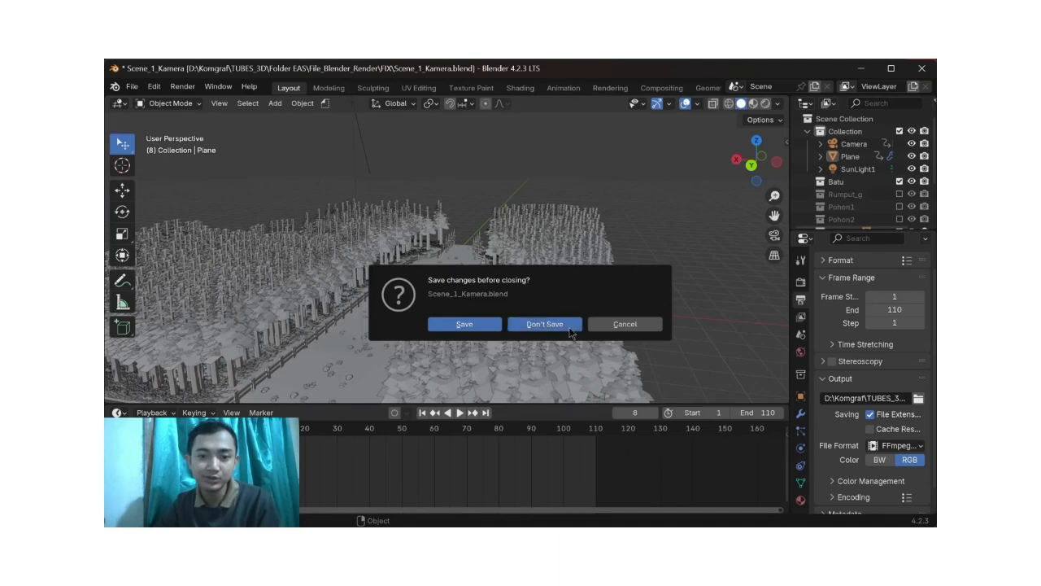
left_click(541, 325)
Step: Show the Fix Texture folder in File Explorer and select all of its texture images
left_click(498, 70)
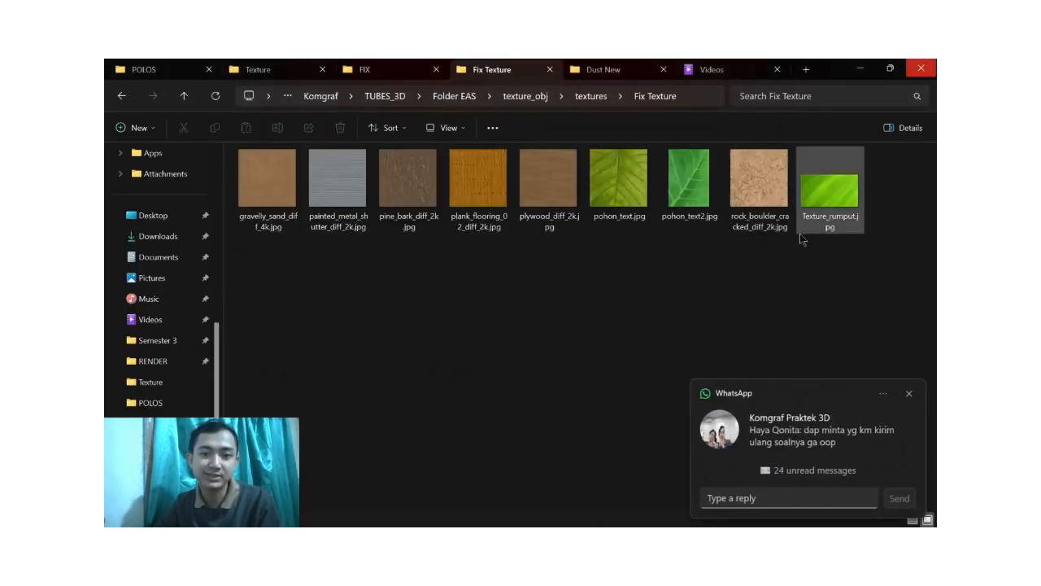
left_click_drag(866, 252, 260, 236)
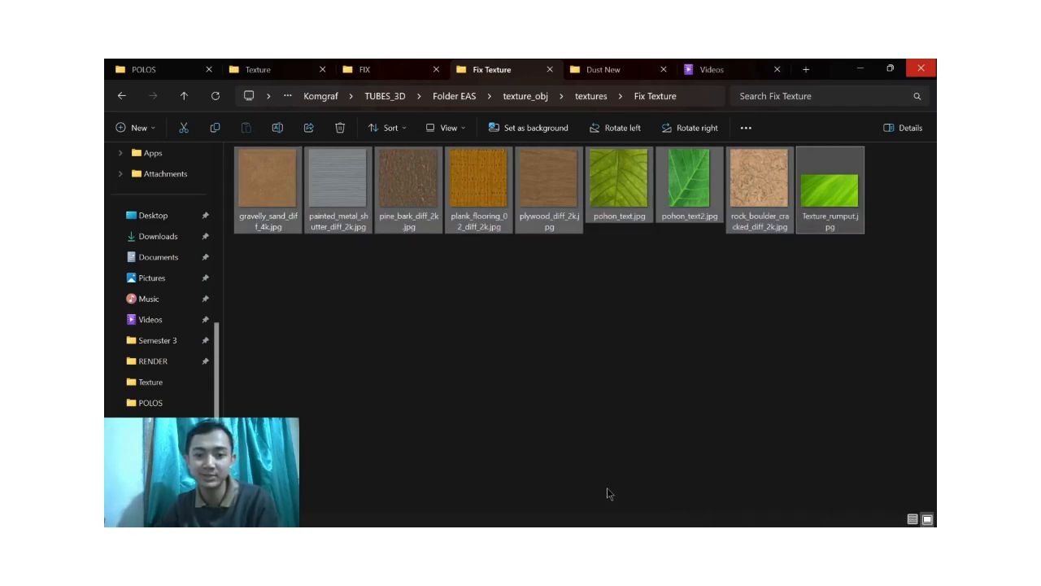
Step: Switch to Chrome to review the Kontribusi slide in the Canva presentation, and bring OBS to the front
mouse_move(614, 525)
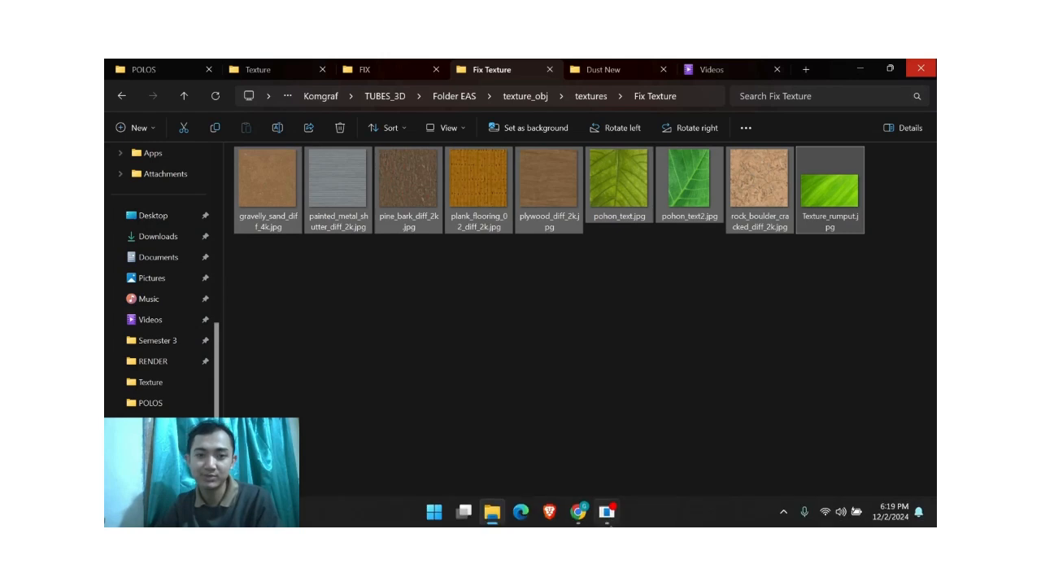
left_click(572, 510)
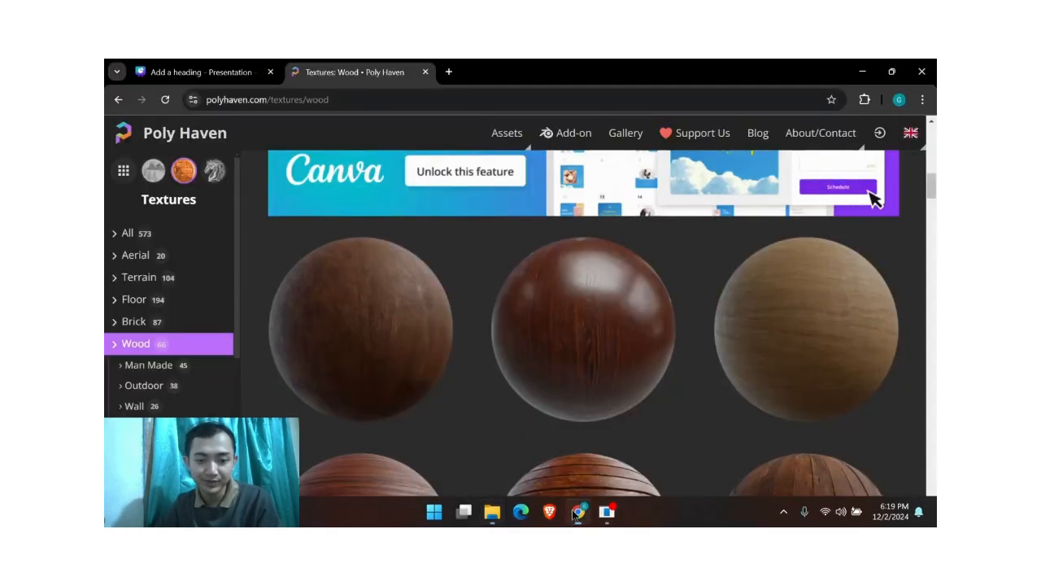
left_click(195, 71)
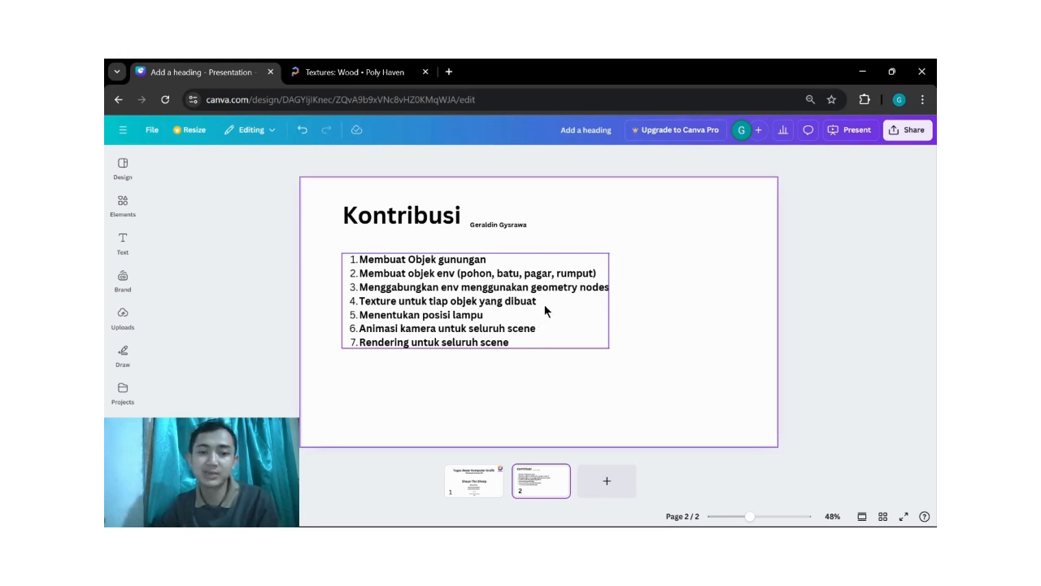
left_click(606, 394)
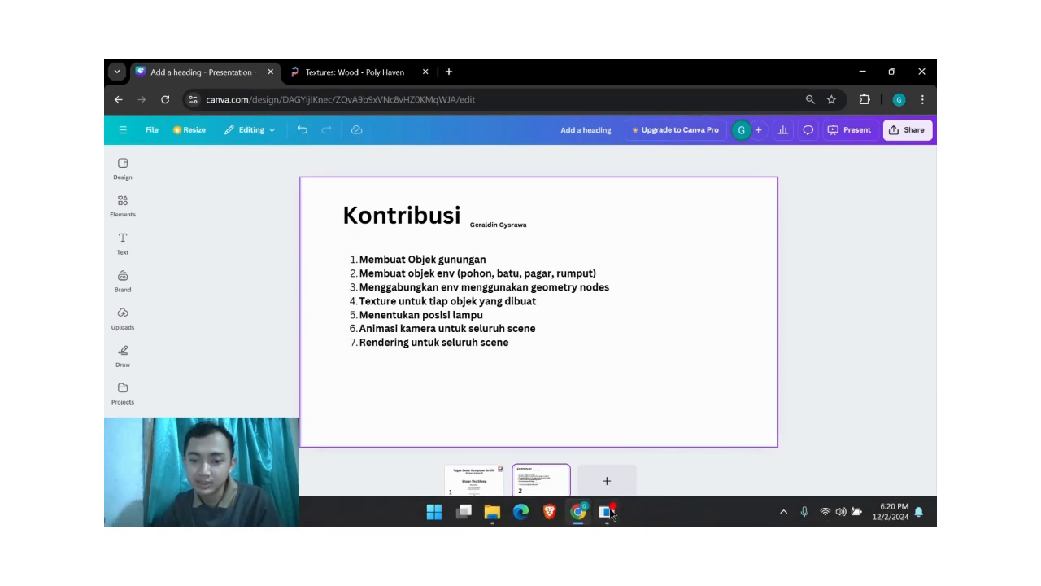
left_click(612, 512)
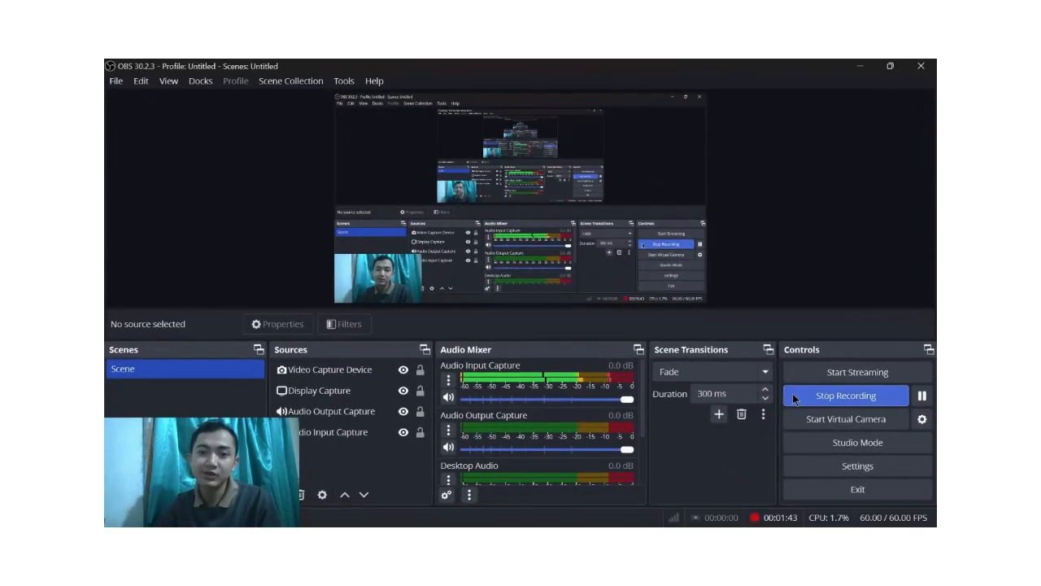